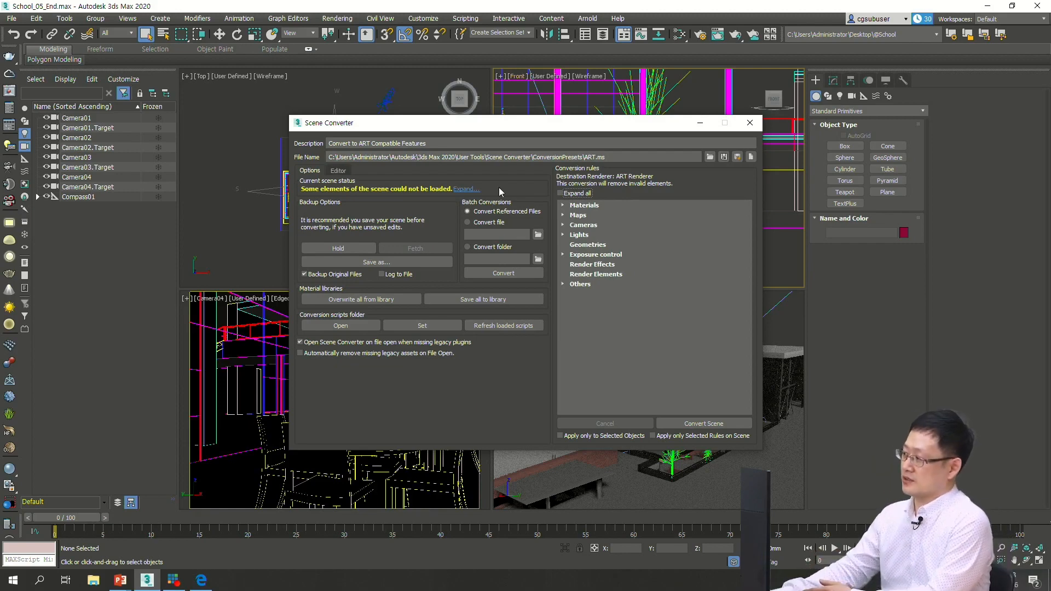
drag(525, 129, 381, 114)
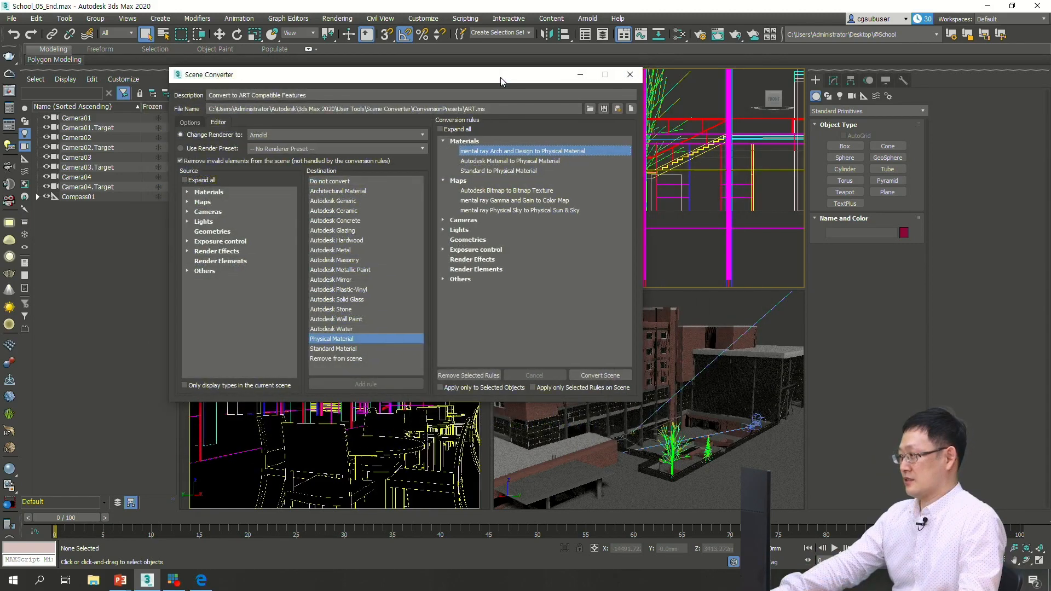
click(188, 122)
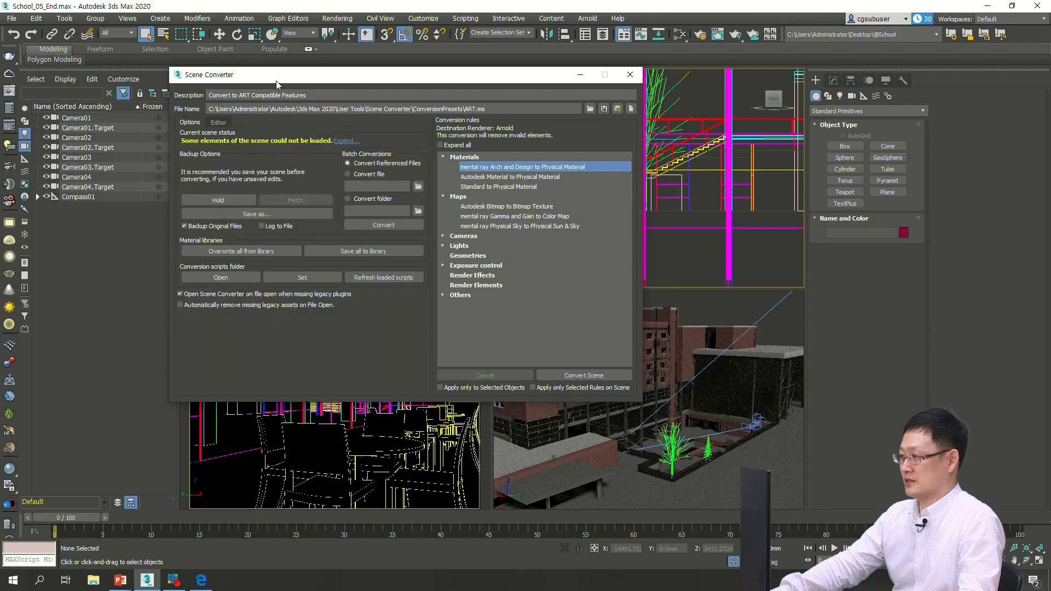
drag(292, 78, 293, 74)
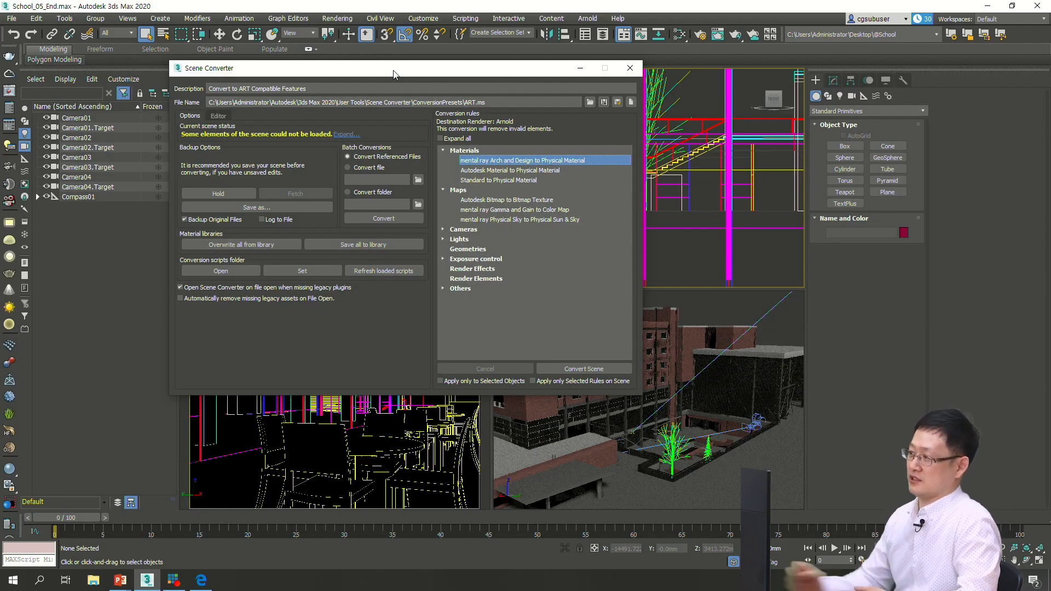
click(630, 67)
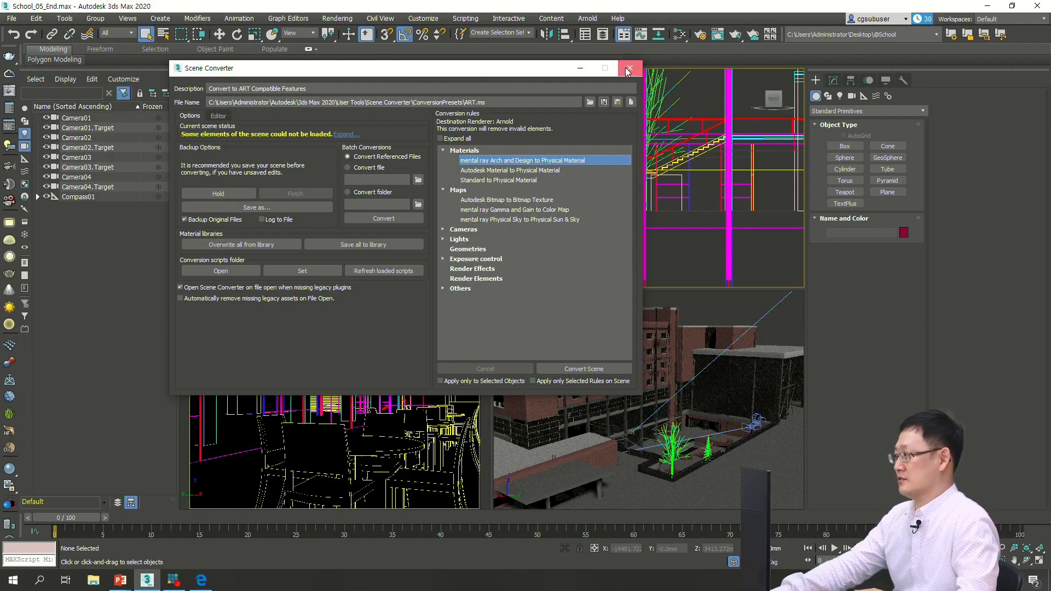
click(443, 250)
Step: Open the Scene Converter's rule editor and set the destination renderer to Arnold
click(340, 19)
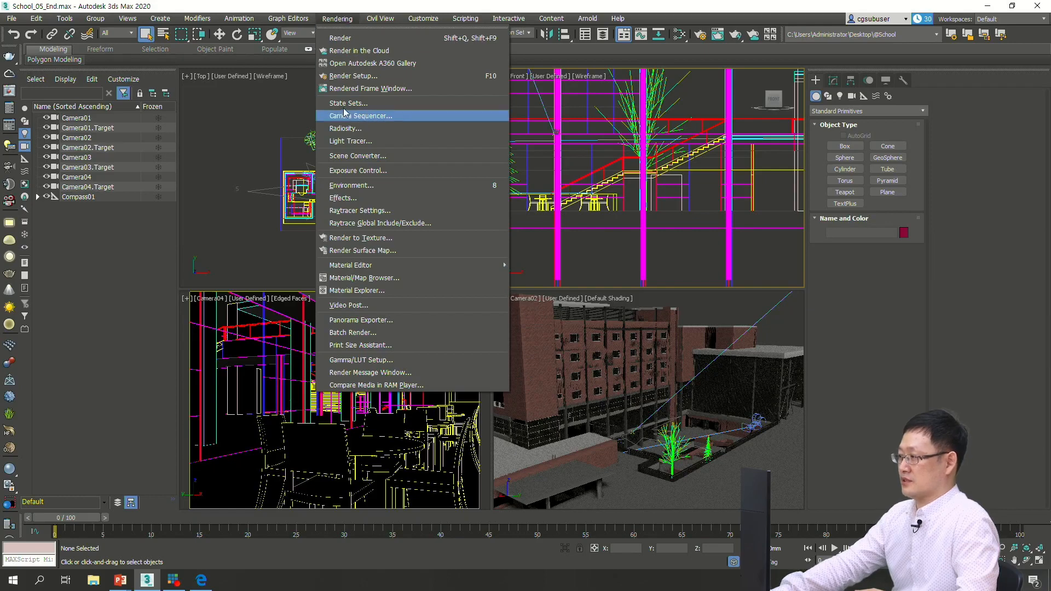
click(358, 156)
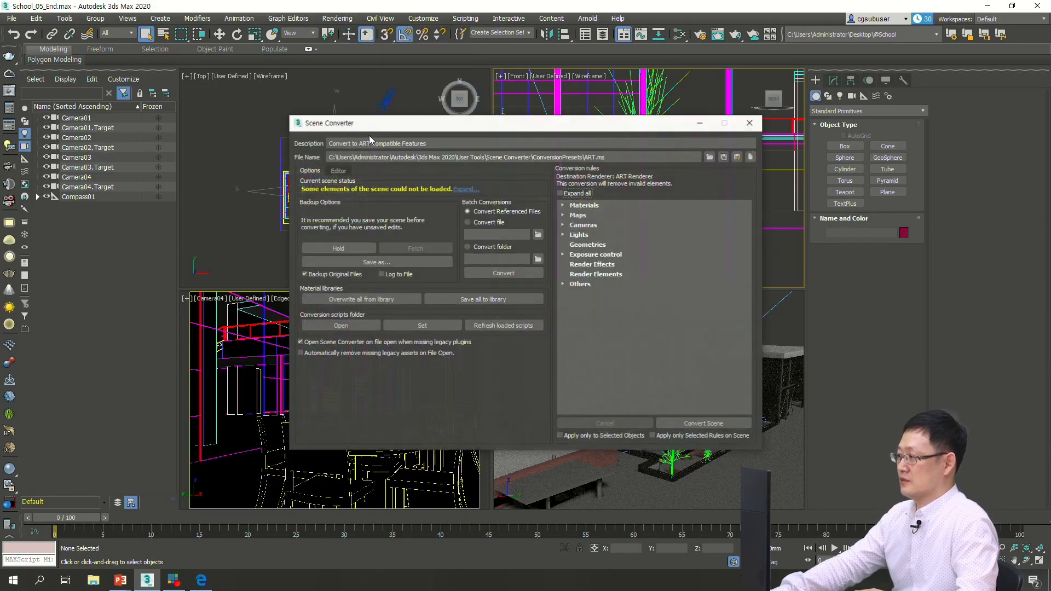
drag(411, 125, 292, 70)
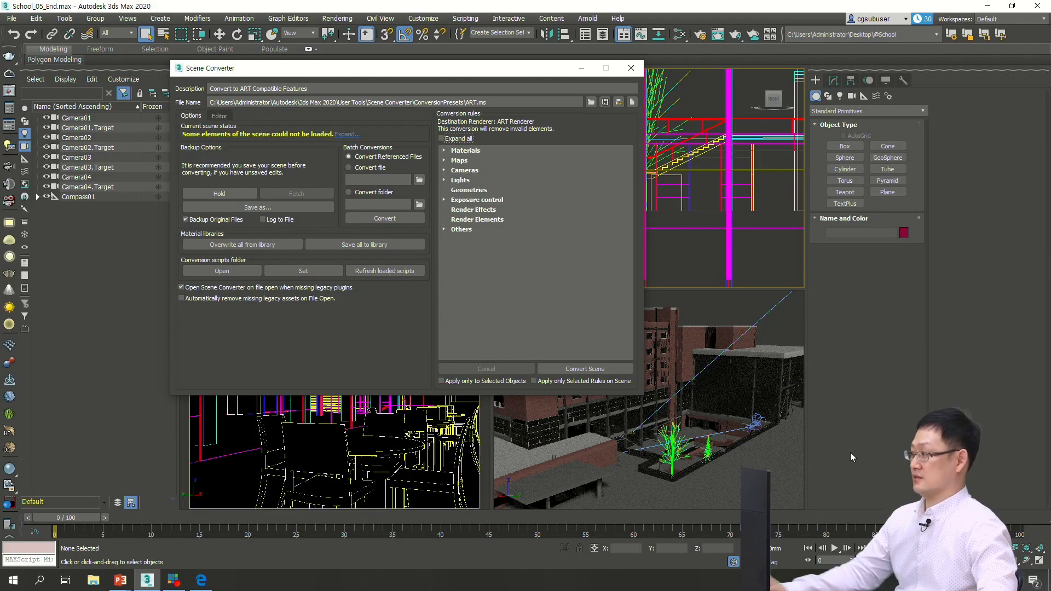
drag(423, 74, 443, 82)
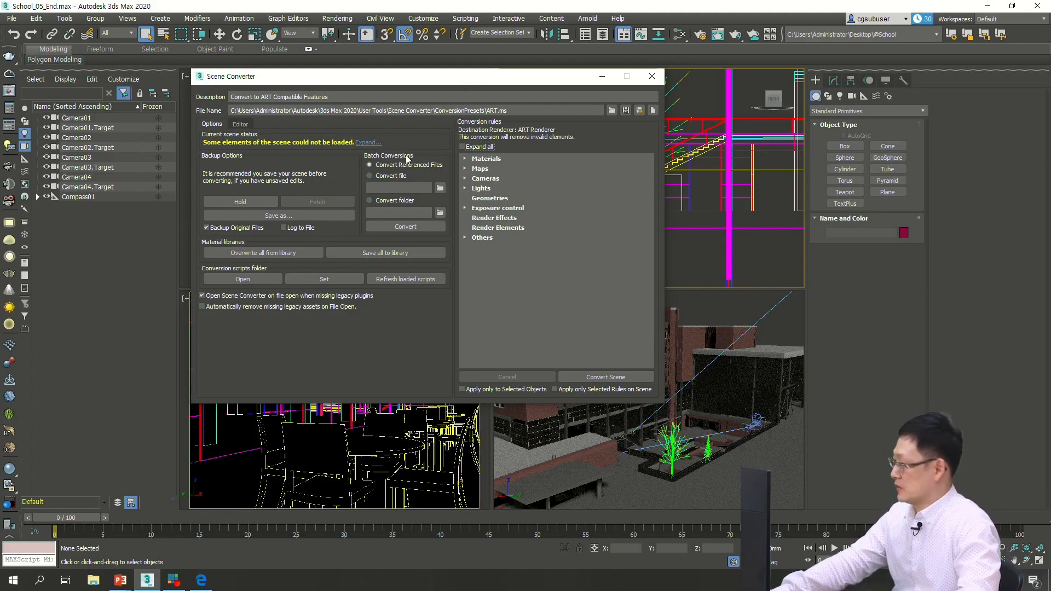
click(239, 123)
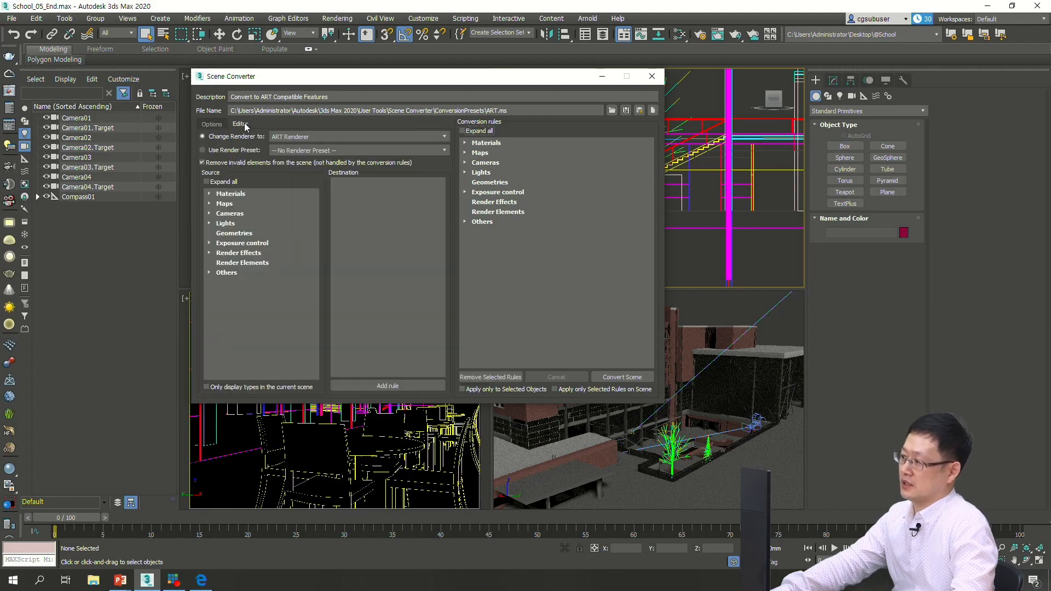
drag(478, 78, 442, 82)
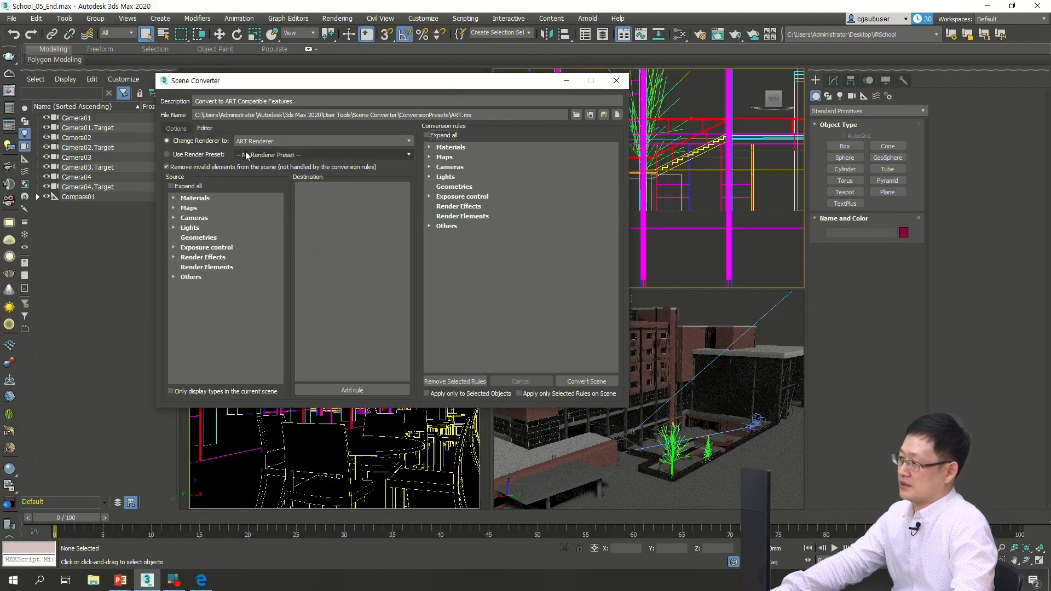
click(319, 144)
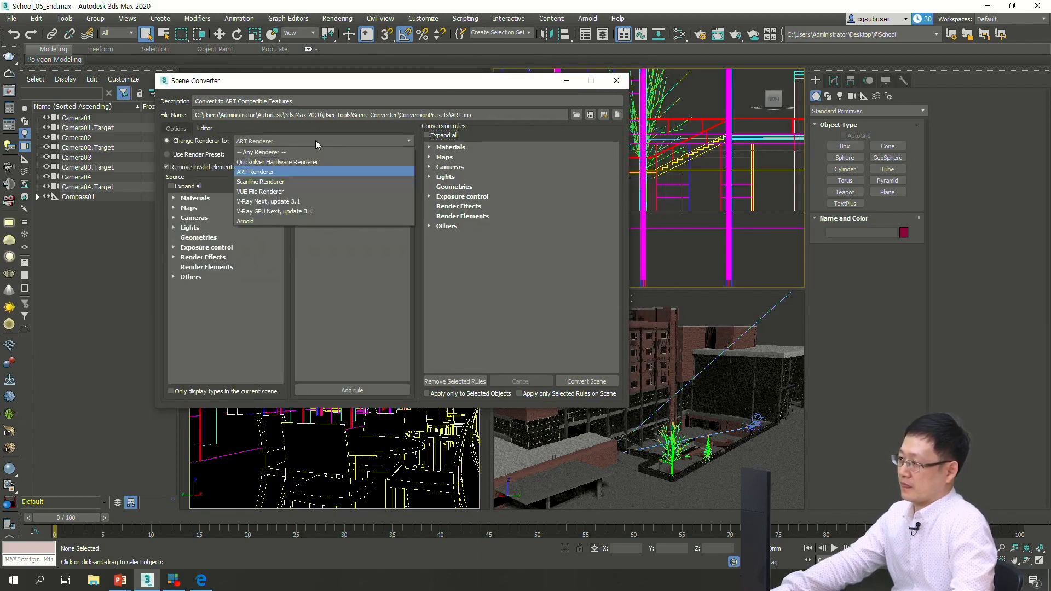
click(254, 221)
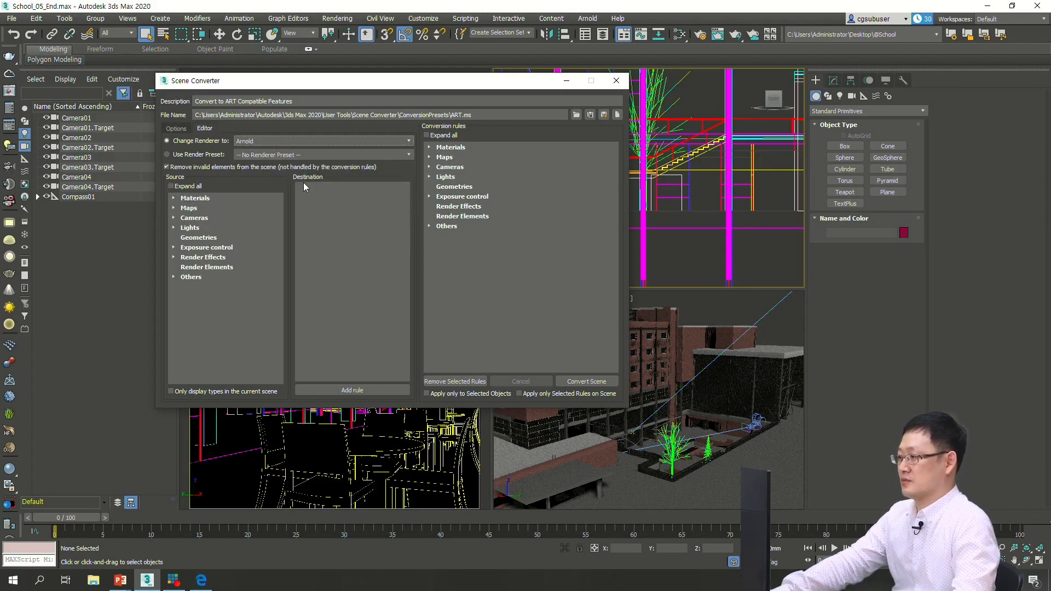
Step: Review the Materials and Others conversion rules, and remove the mental ray photographic exposure control rule
click(429, 147)
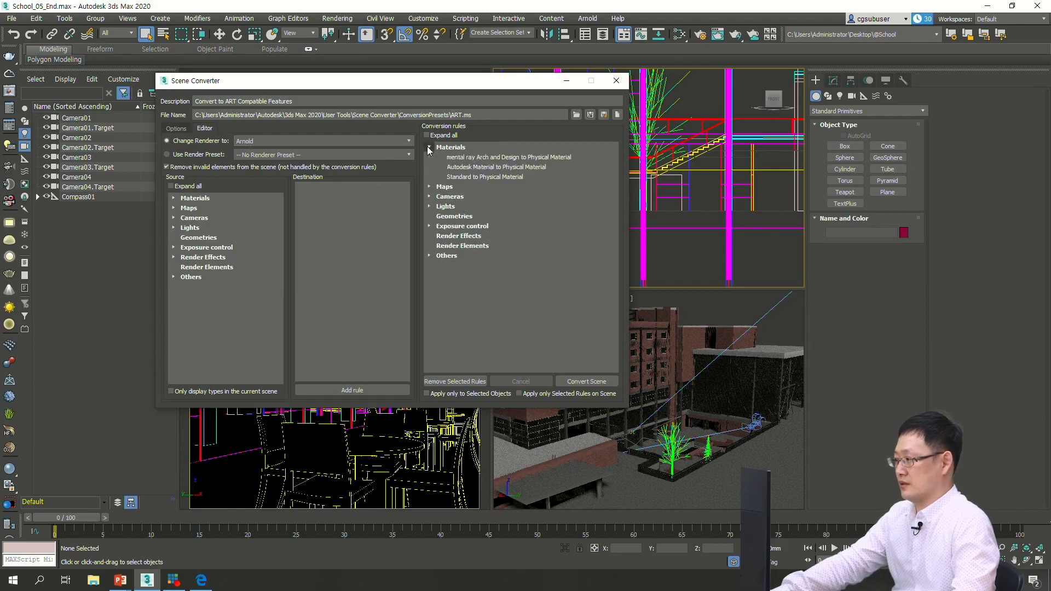
click(476, 157)
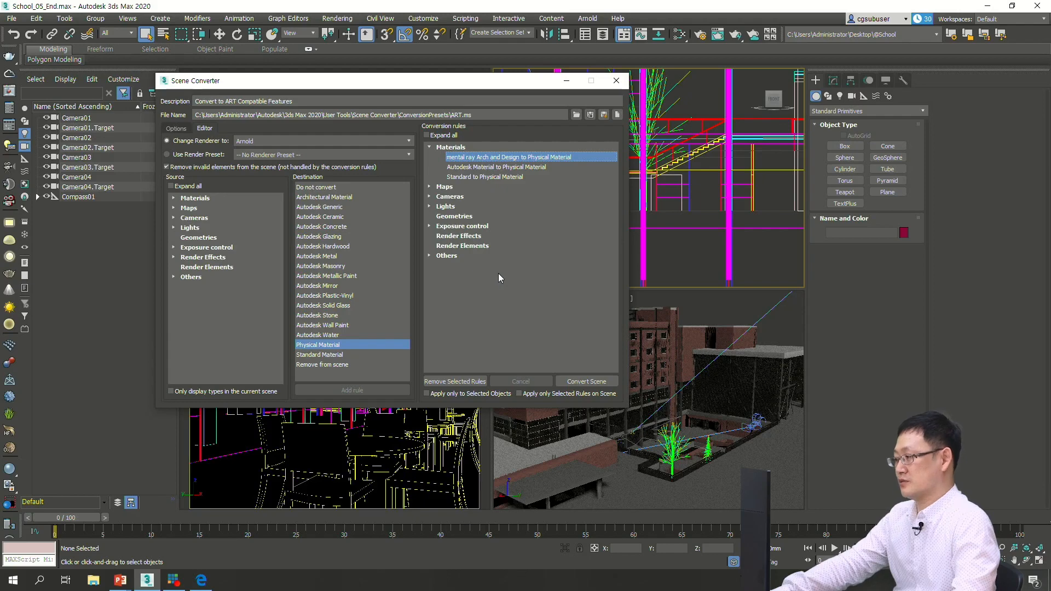
click(428, 256)
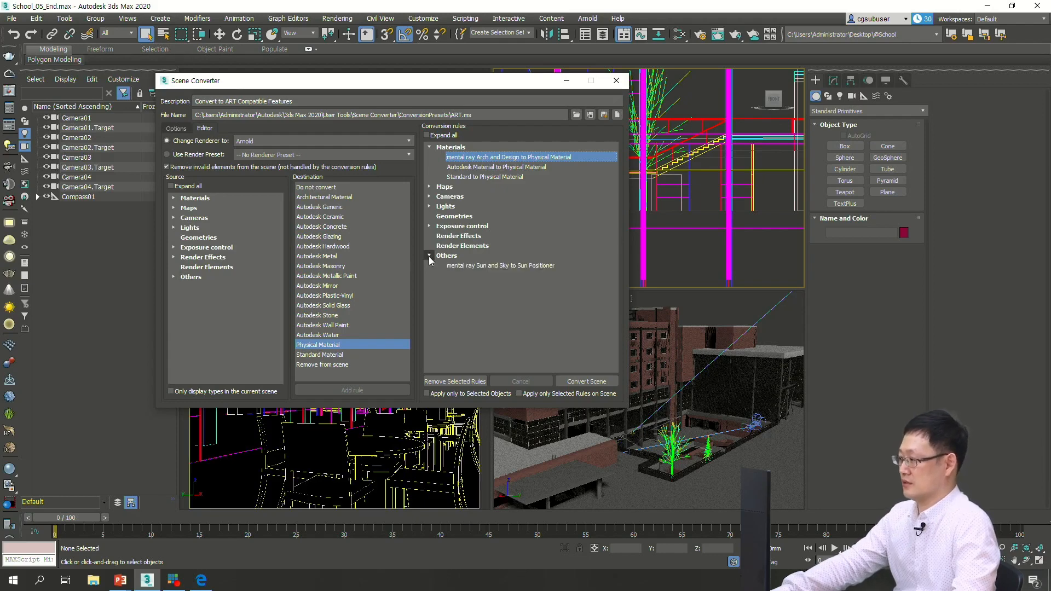
click(498, 266)
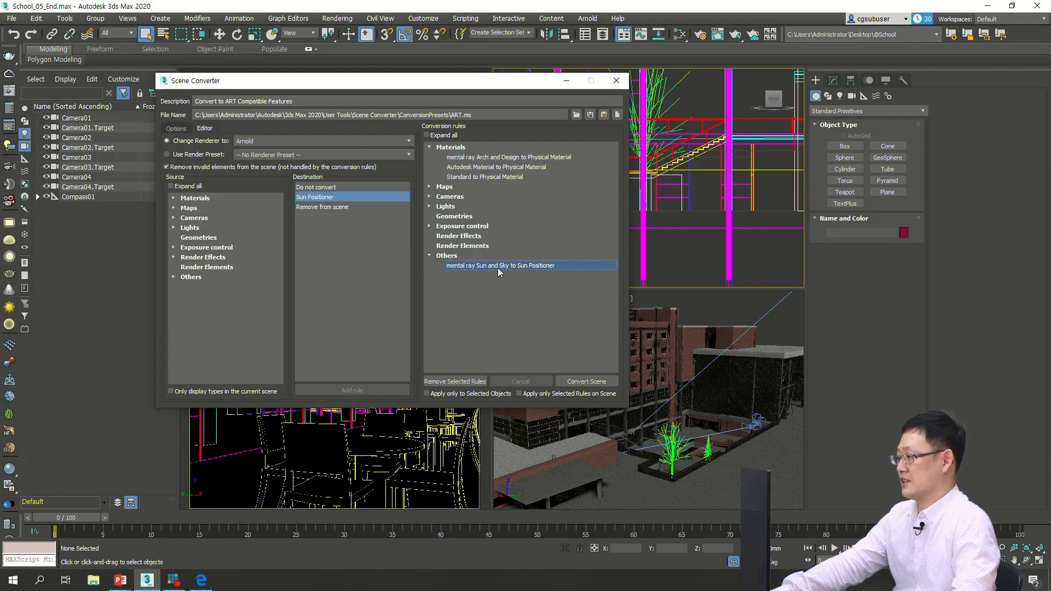
click(430, 226)
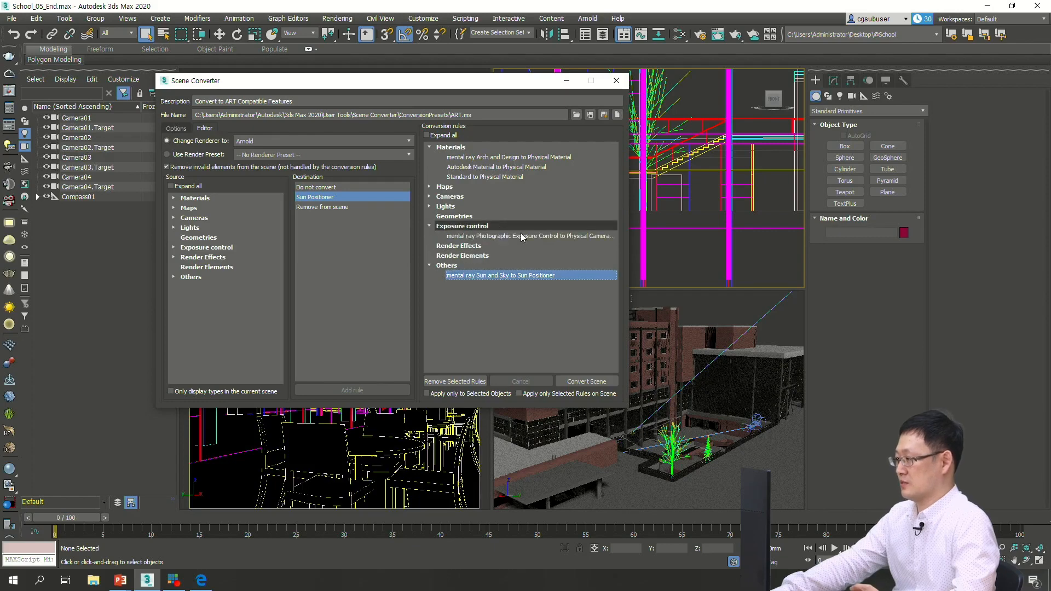
click(466, 226)
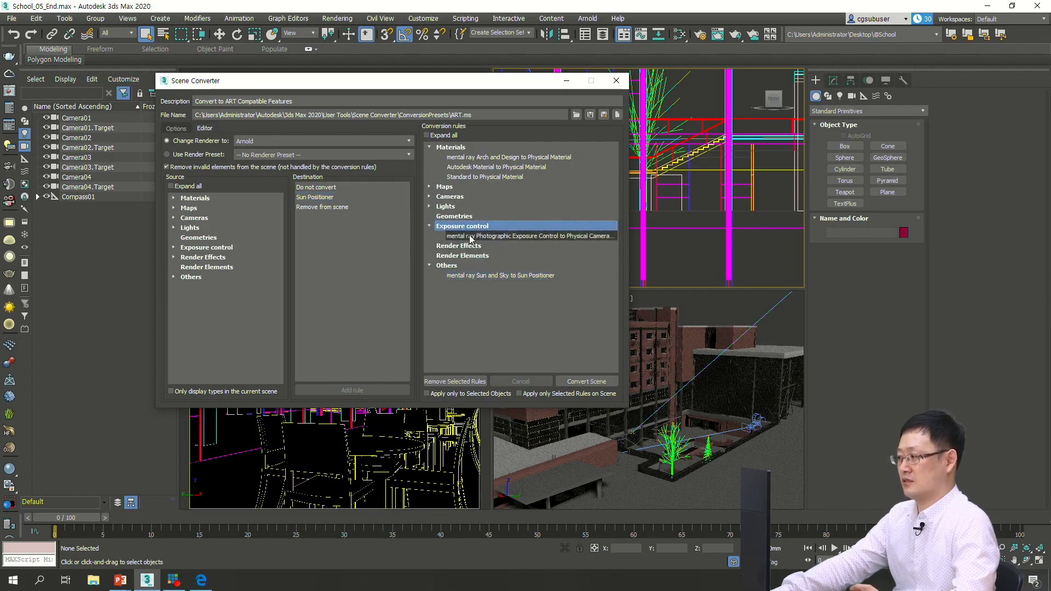
click(447, 382)
Step: Try to add a conversion rule with Sun Positioner as the destination
click(336, 197)
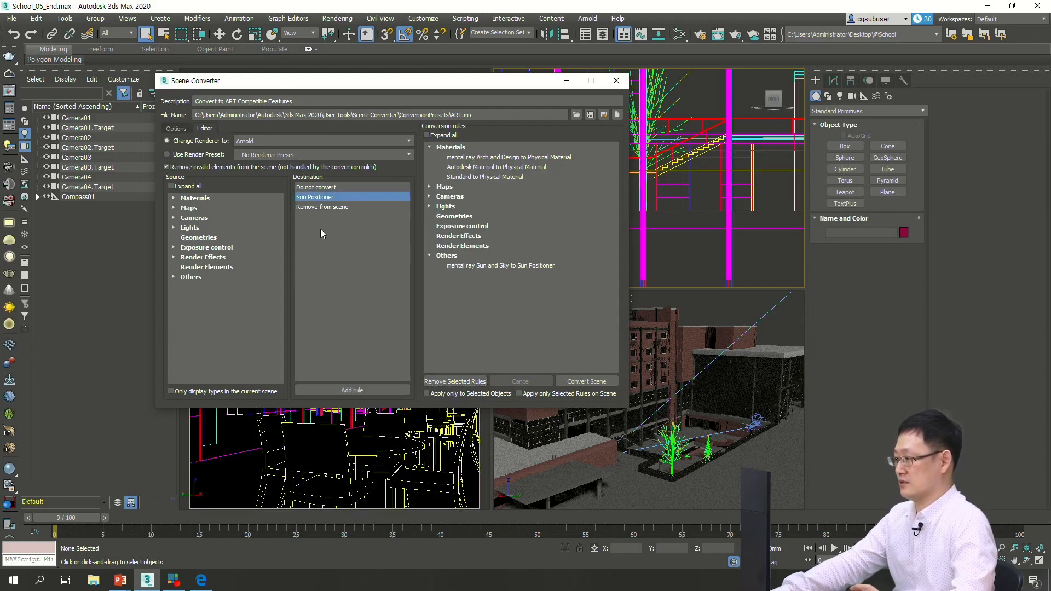
click(368, 391)
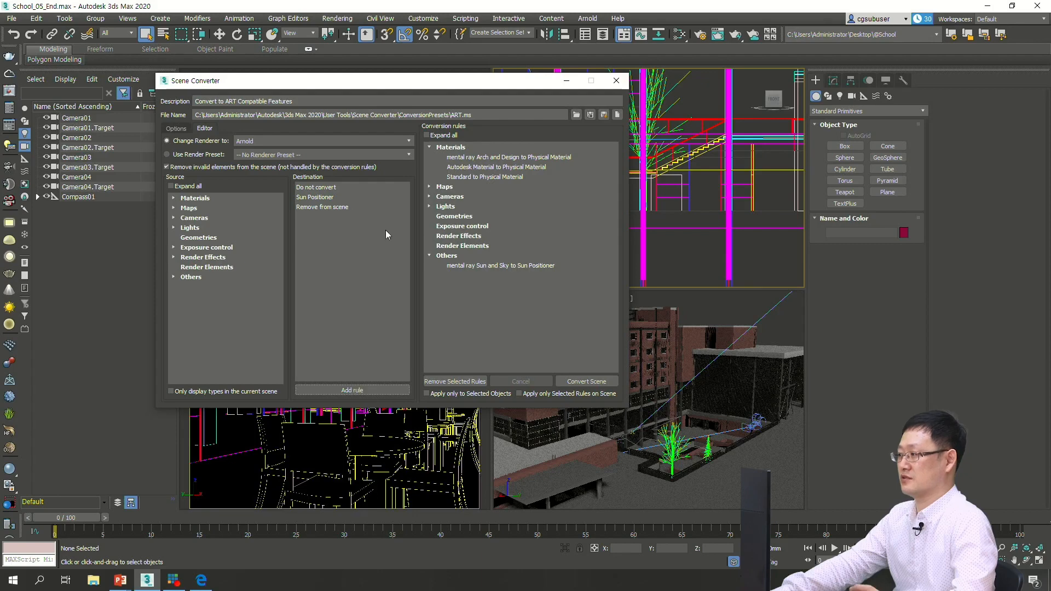
mouse_move(388, 89)
mouse_down()
mouse_move(392, 111)
mouse_move(403, 76)
mouse_up()
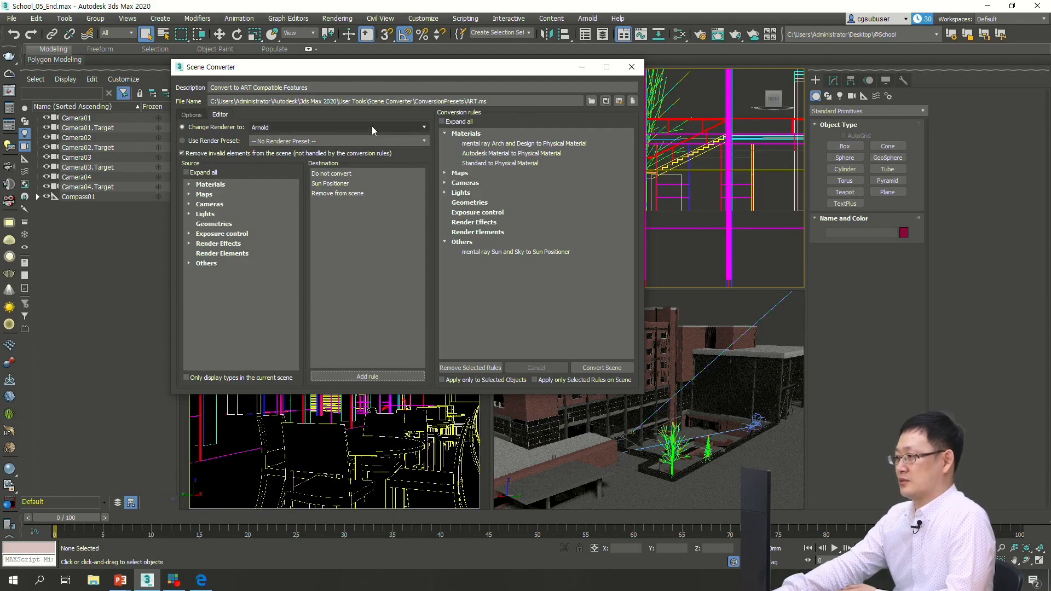
mouse_move(419, 70)
mouse_down()
mouse_move(441, 66)
mouse_move(419, 67)
mouse_up()
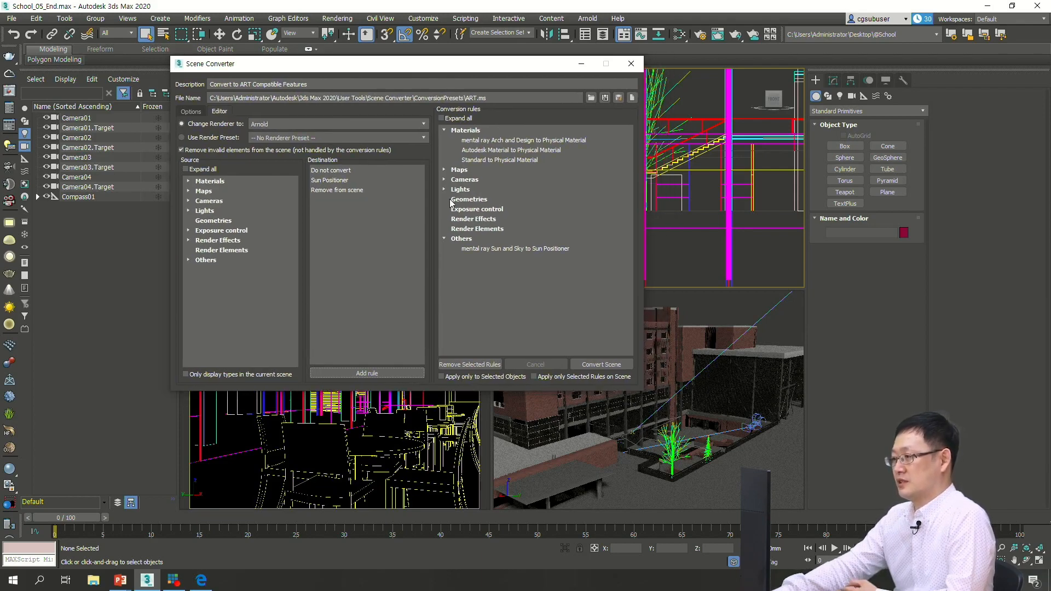
Step: Convert the whole scene with the edited rules and close the Scene Converter without saving the conversion preset
click(608, 364)
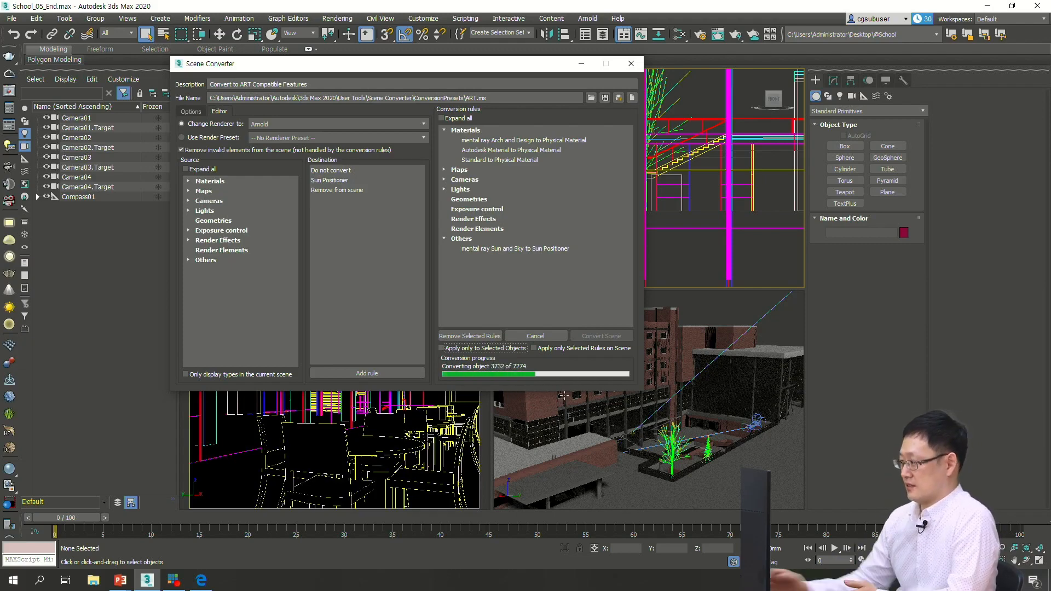
drag(443, 68, 420, 70)
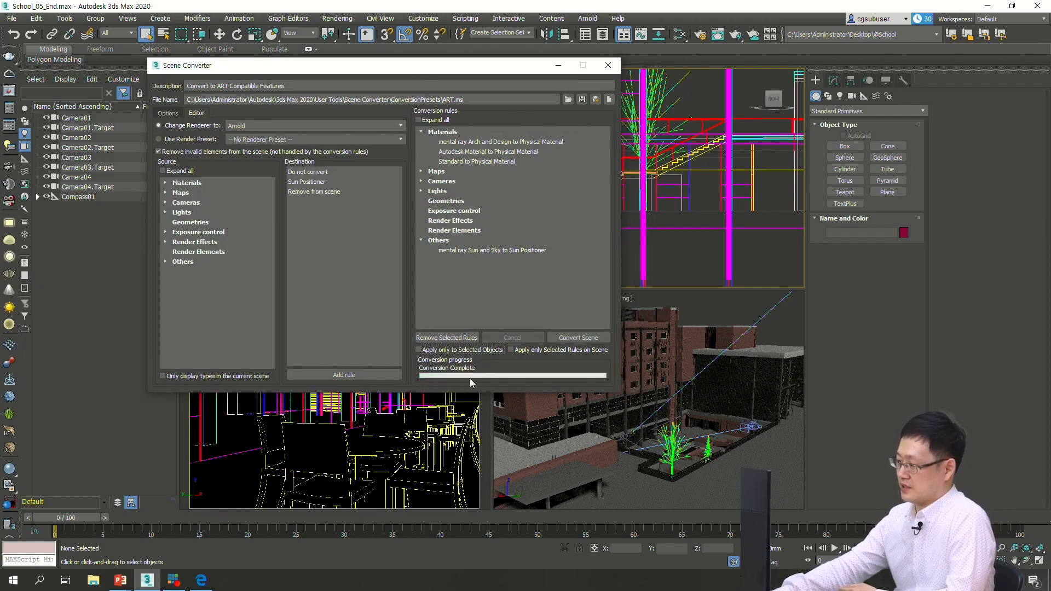
click(608, 66)
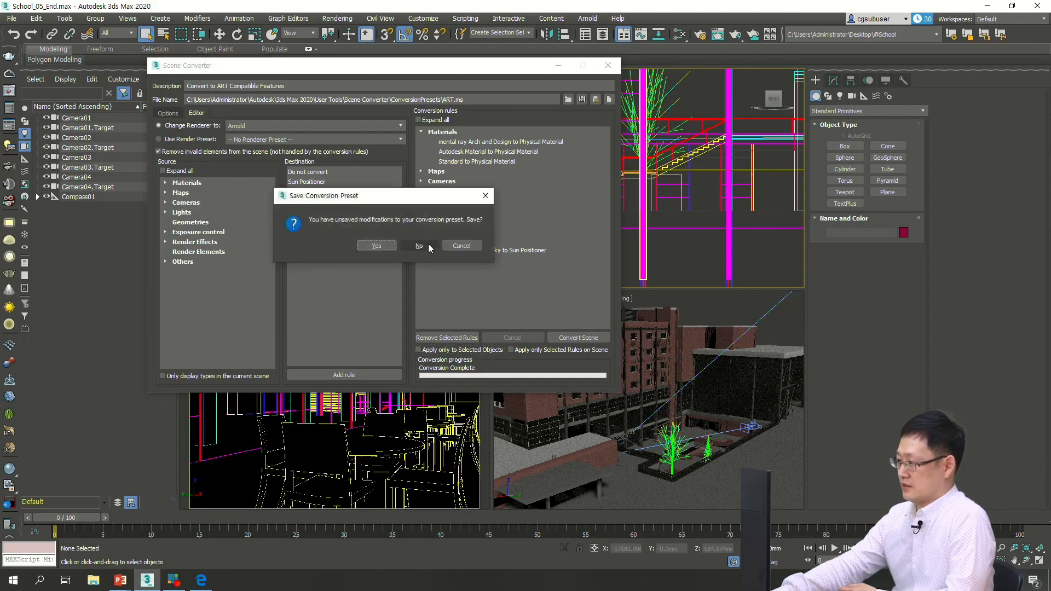
click(463, 246)
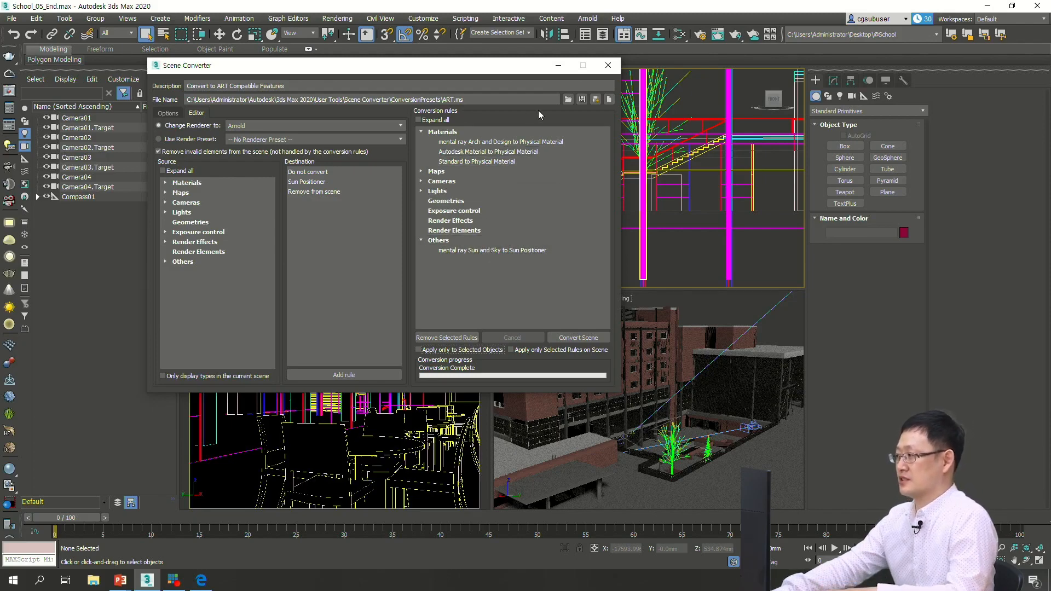
click(607, 65)
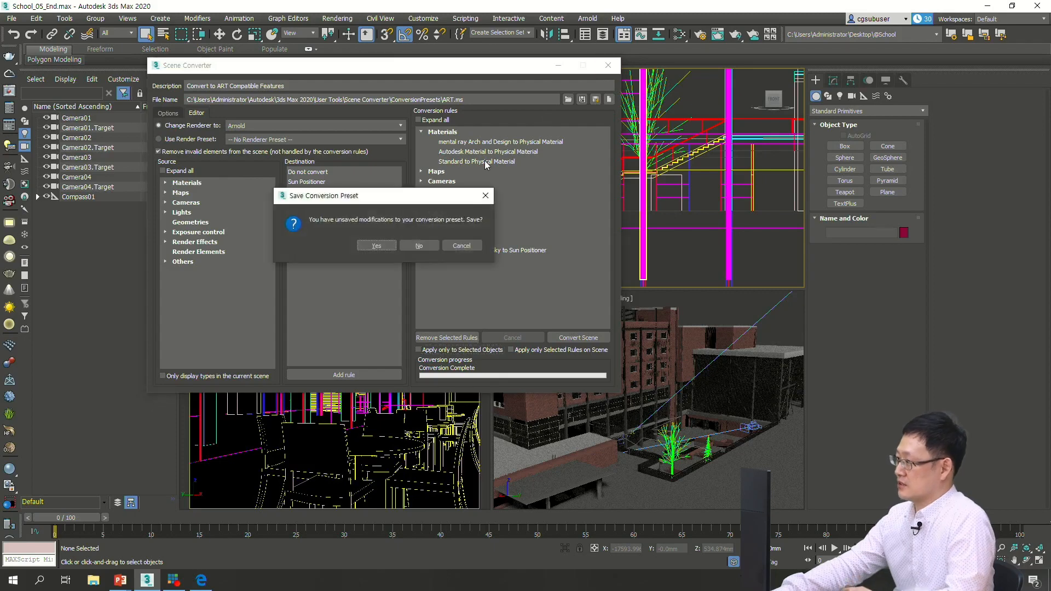
click(419, 246)
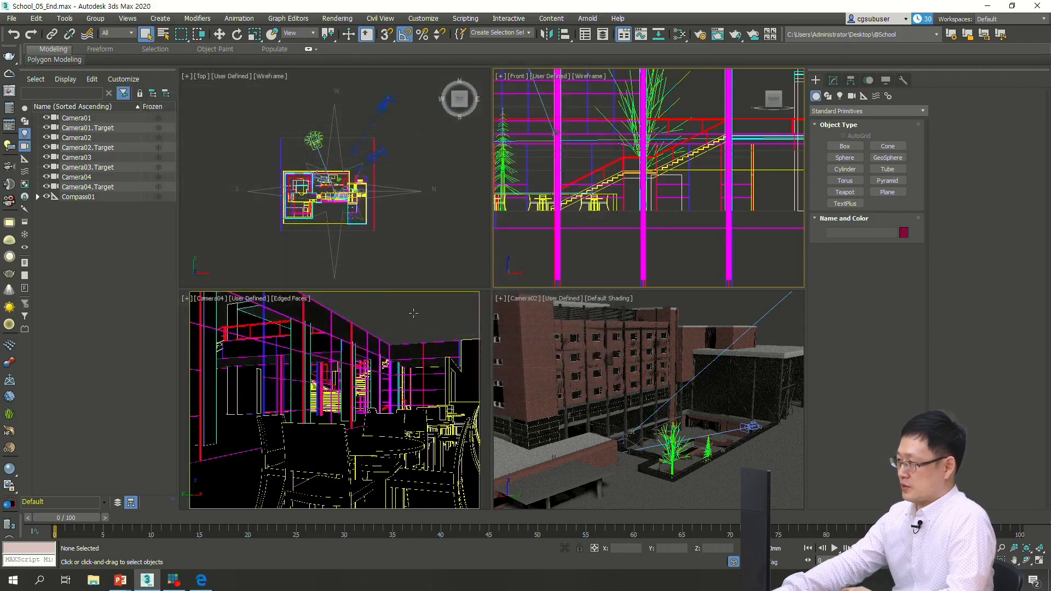
Step: Delete the compass helper Compass01 and the Daylight01 system with its sky and sun lights
click(396, 256)
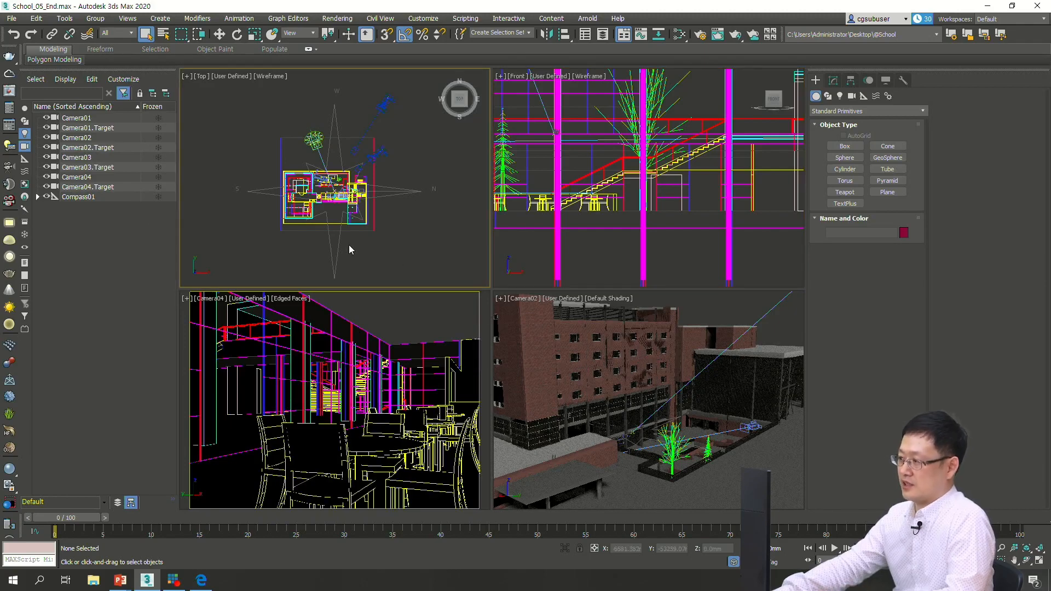
click(406, 191)
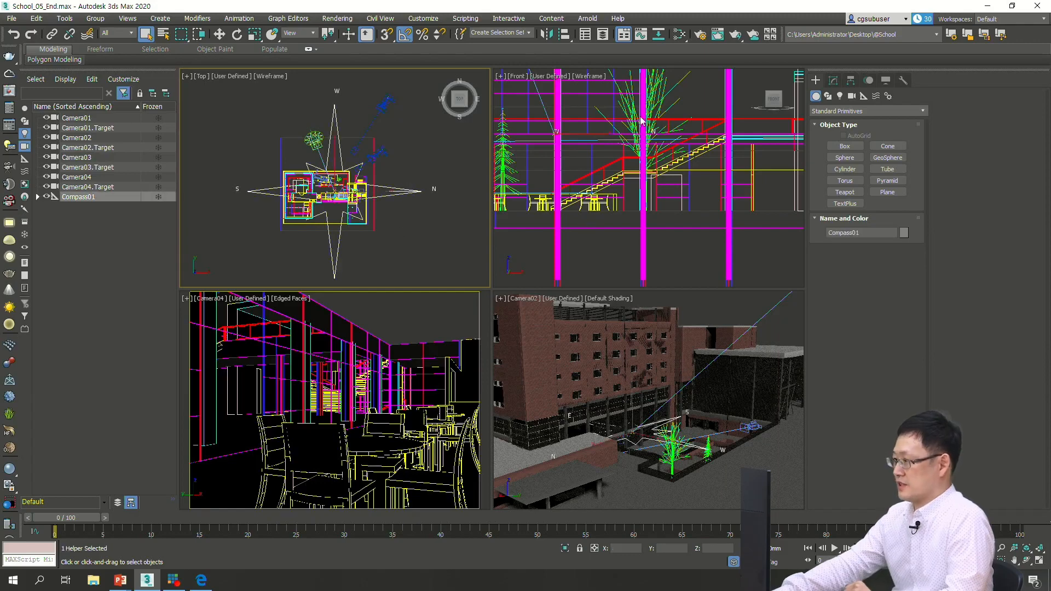
click(833, 80)
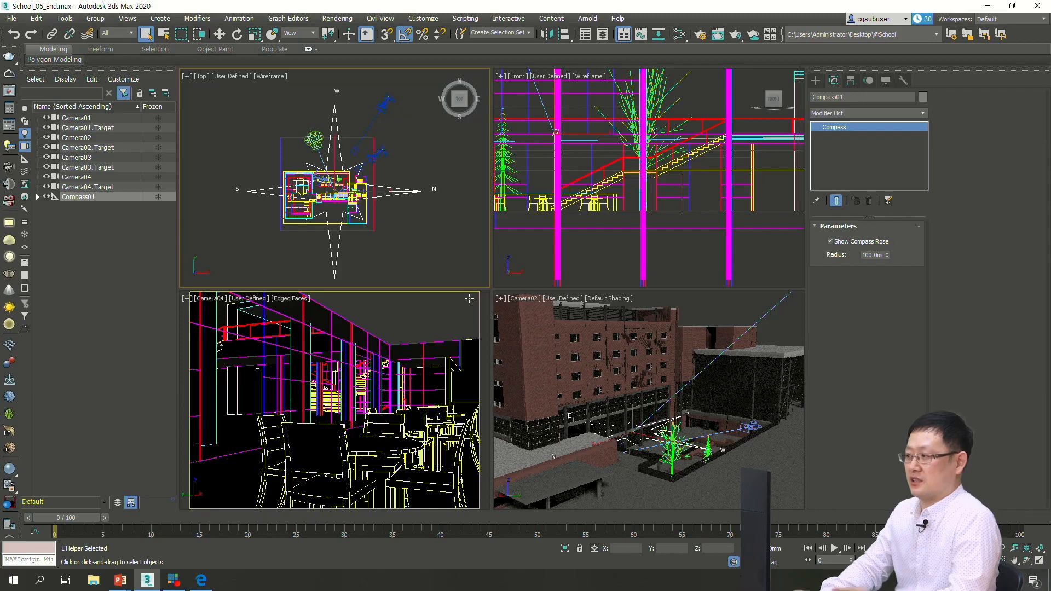
key(Delete)
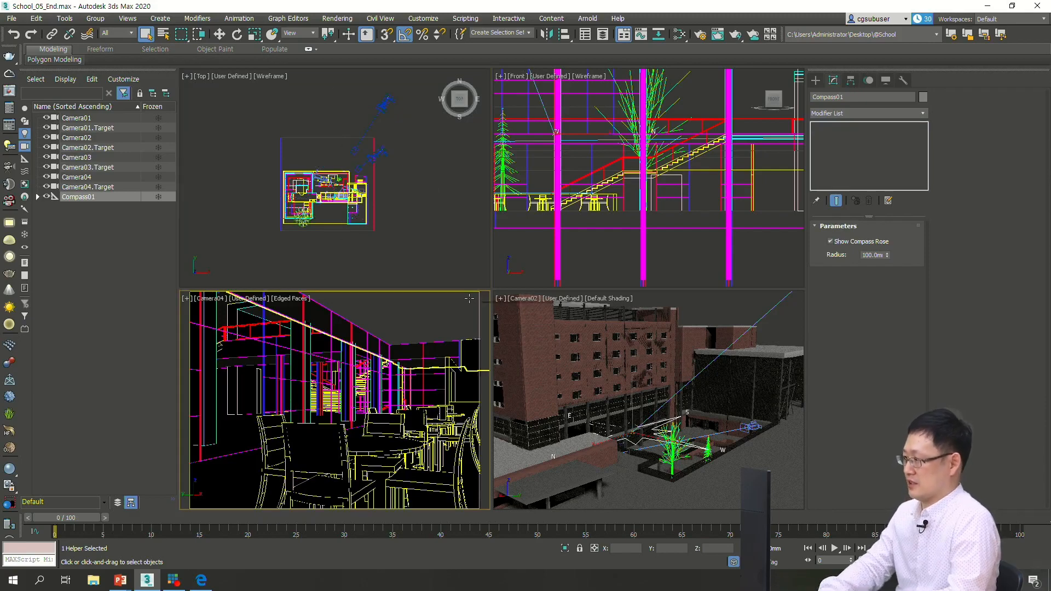
click(302, 217)
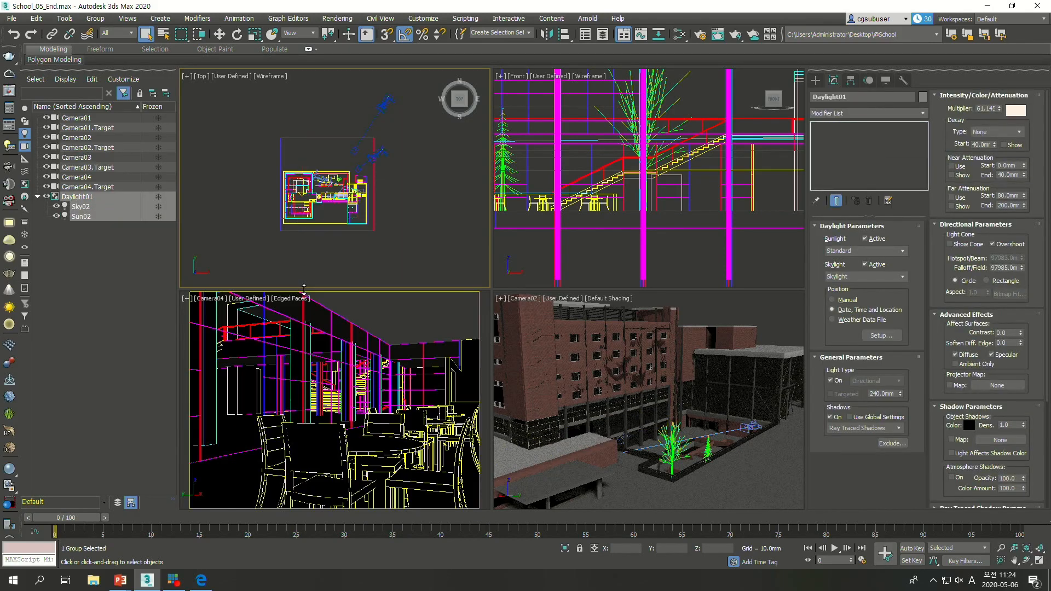
key(Delete)
Step: Activate the Camera04 viewport and maximize it to fill the viewport area
click(395, 323)
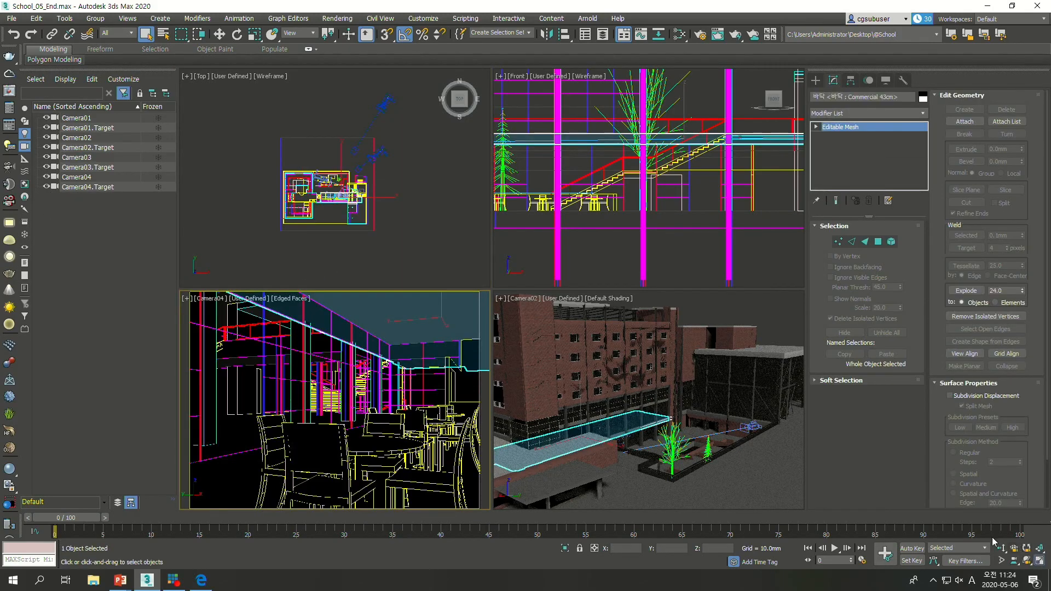
click(1038, 561)
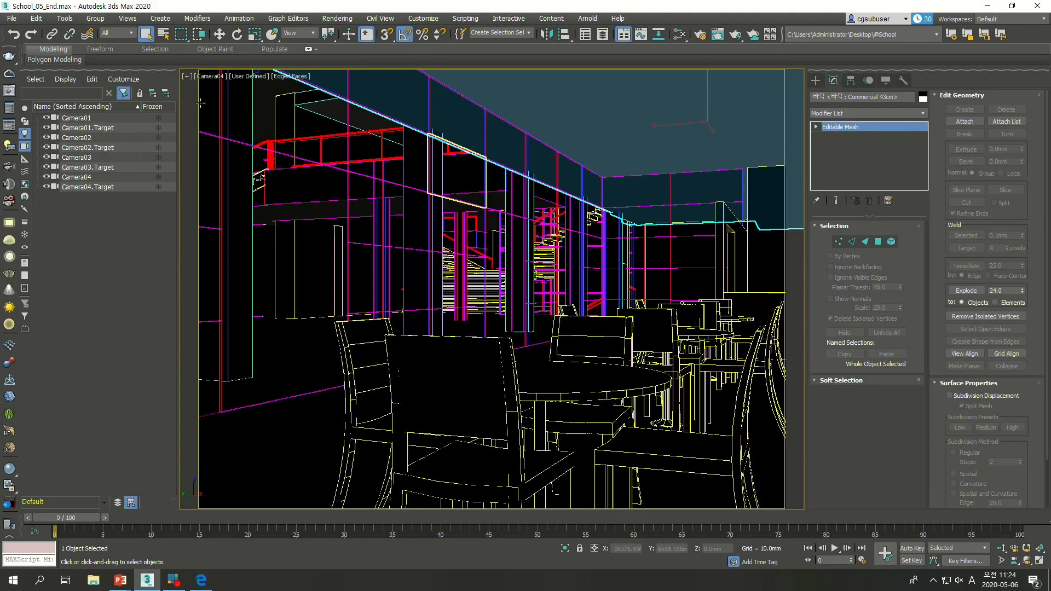
Step: Switch the Camera04 viewport to the Standard quality preset and display it shaded without edged faces
click(233, 78)
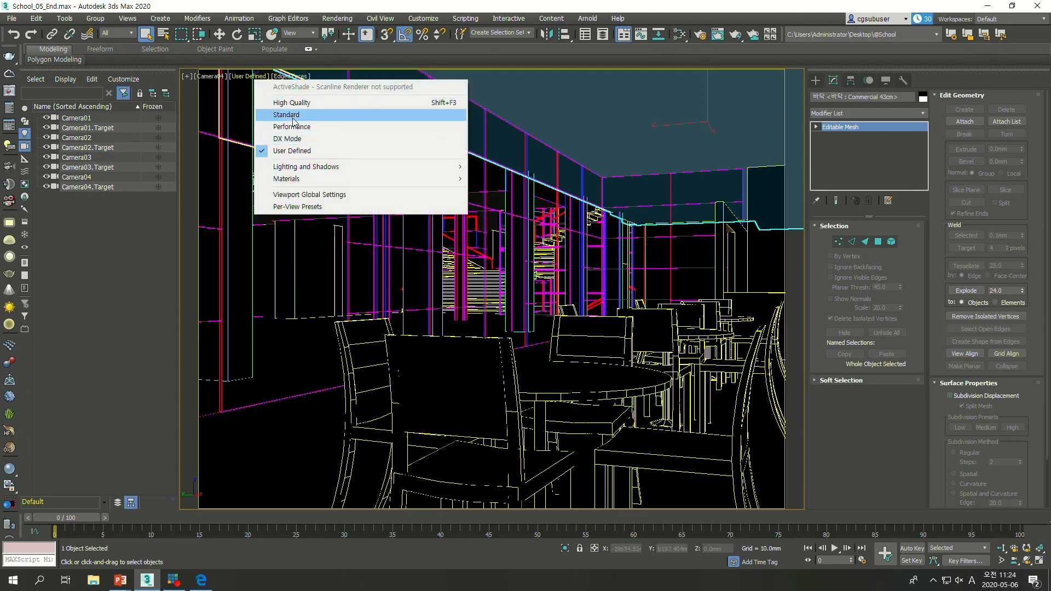
click(291, 119)
key(F4)
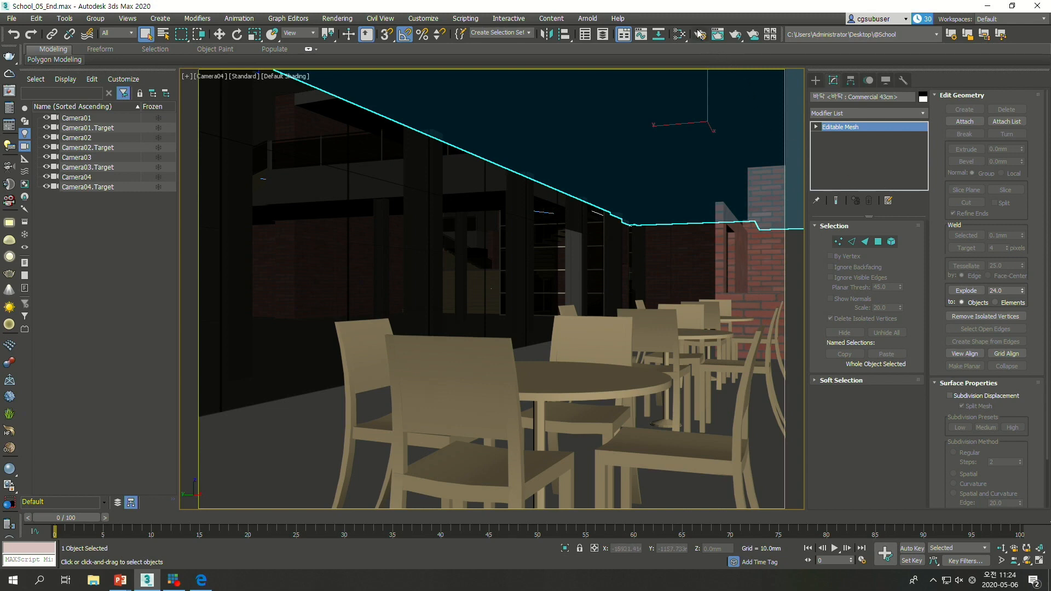
Step: Set the Arnold render output size to the HDTV (video) format with a width of 600
key(F10)
drag(334, 97, 568, 95)
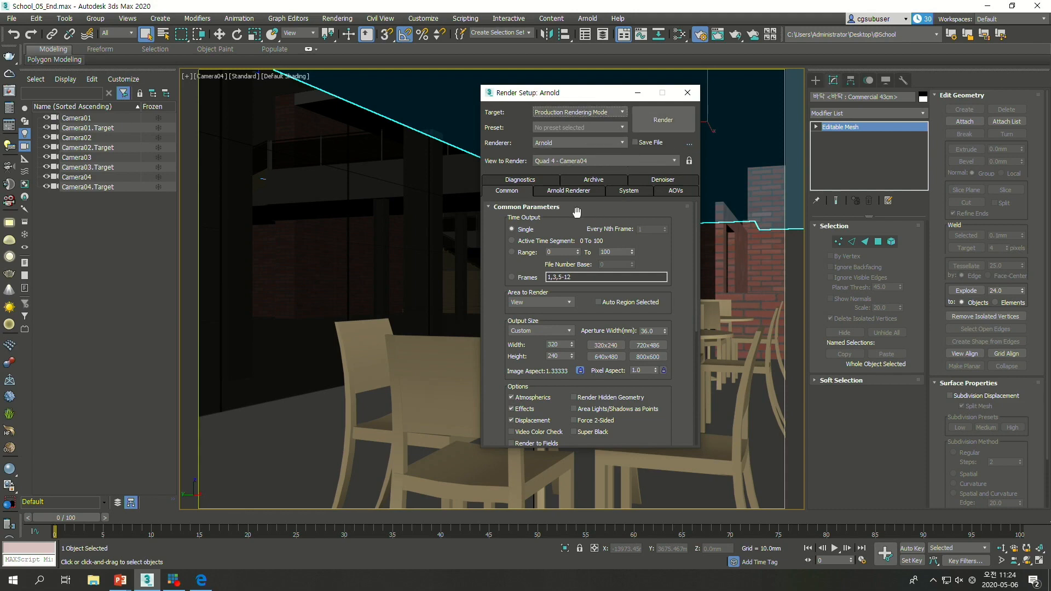
click(561, 192)
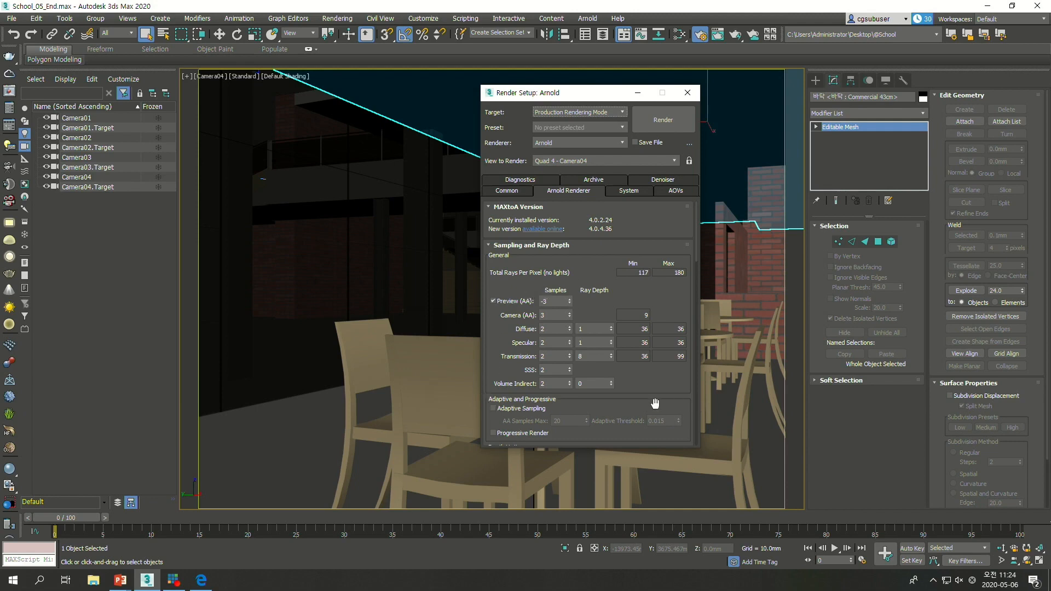
drag(583, 93, 716, 85)
click(642, 185)
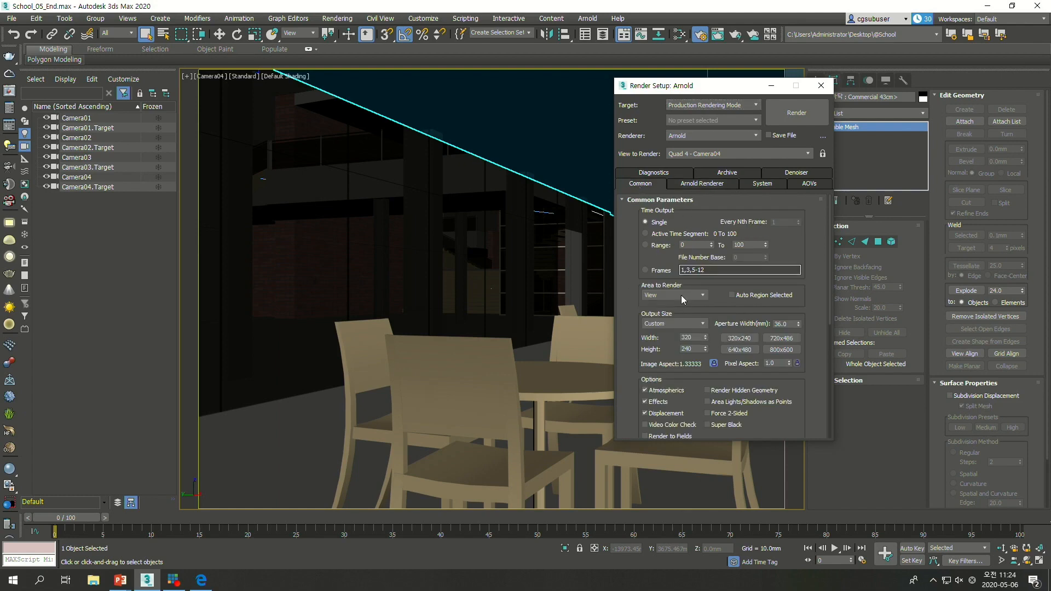
click(694, 322)
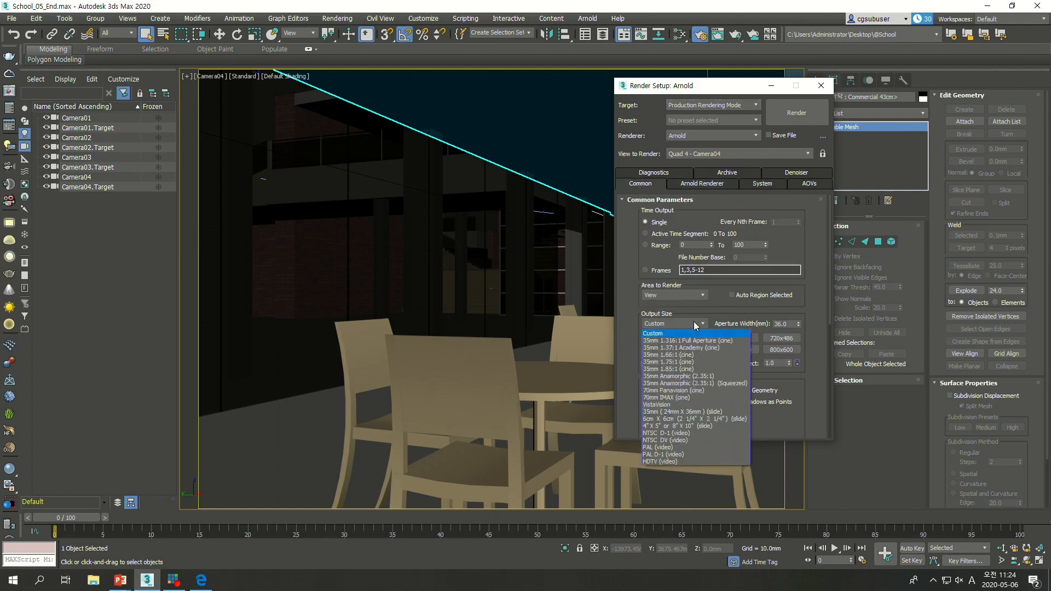
click(661, 462)
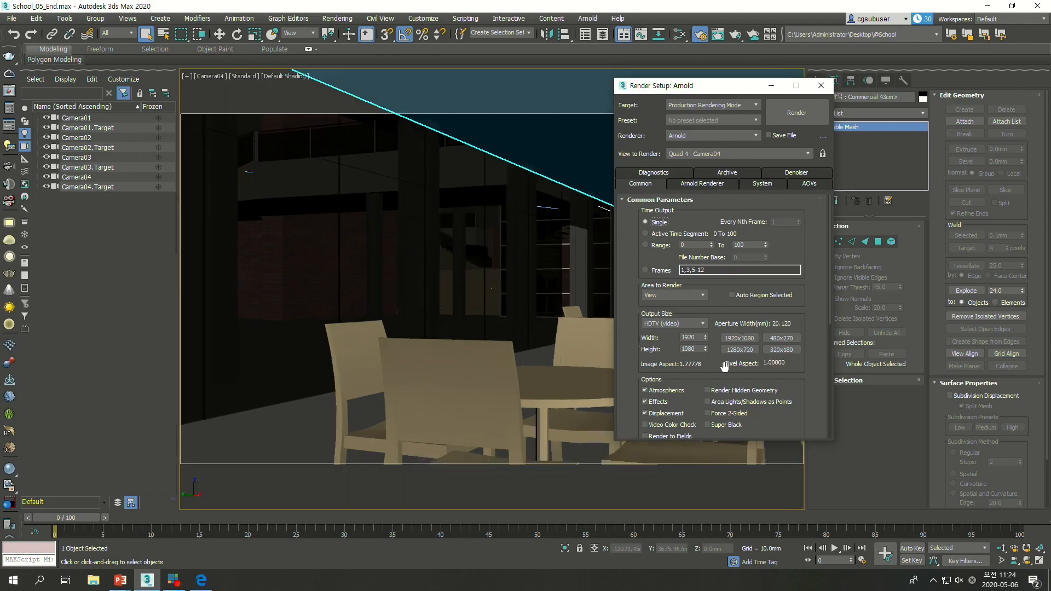
double_click(698, 337)
text(600)
key(Return)
click(633, 352)
drag(700, 89, 728, 62)
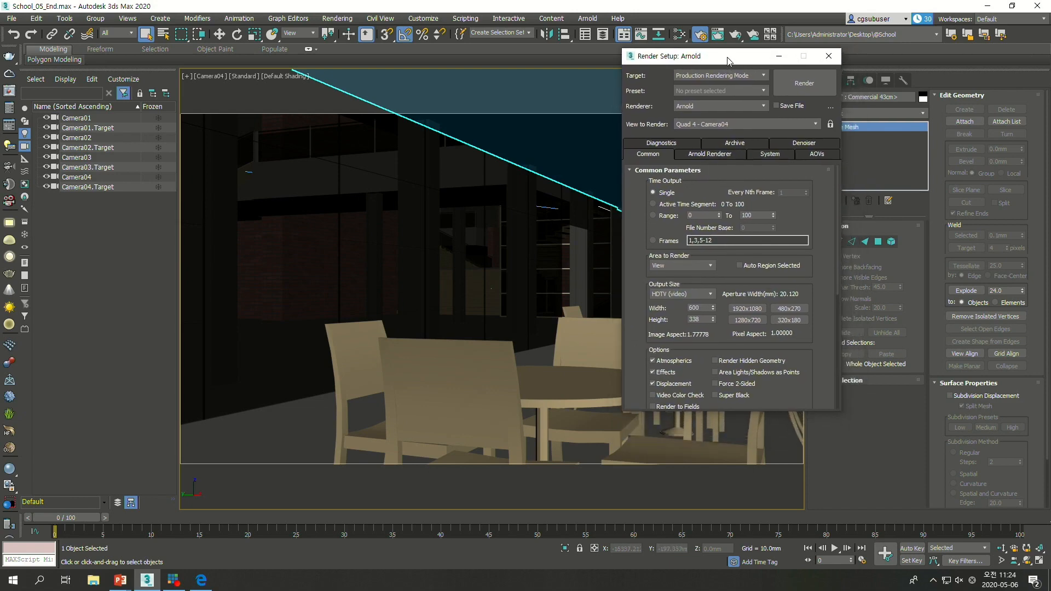
Step: Render the Camera04 view, read through the Arnold render messages about unsupported maps and dismiss them
click(783, 92)
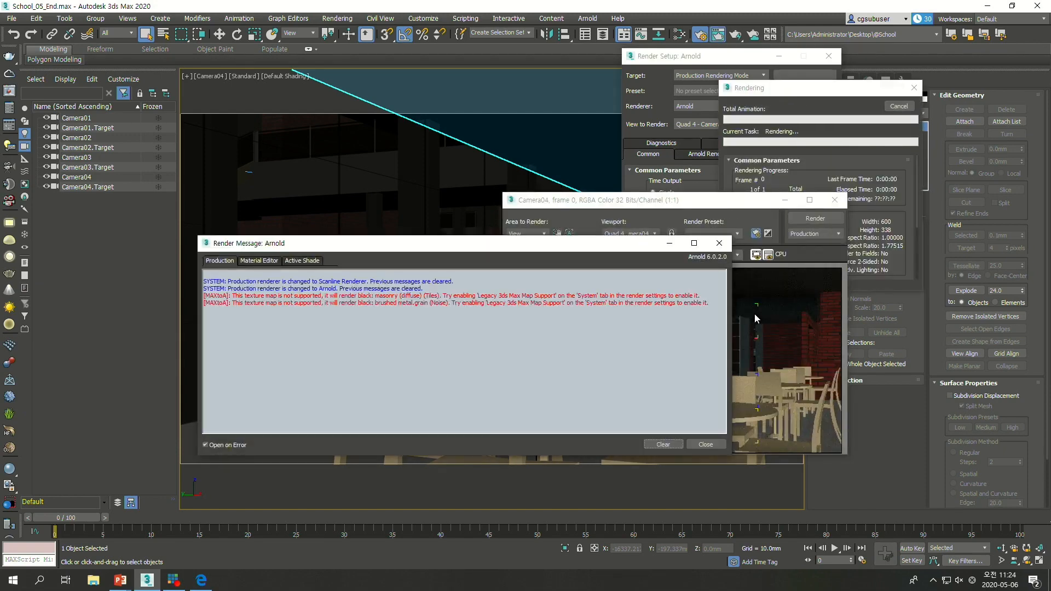
drag(613, 247, 563, 136)
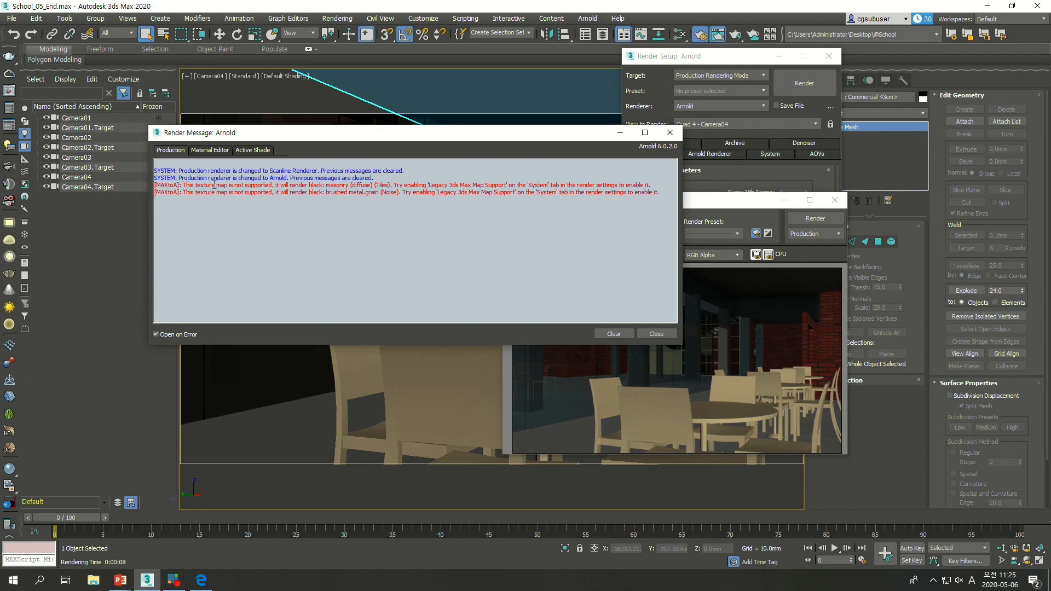
drag(275, 186, 155, 187)
click(363, 192)
drag(476, 139, 444, 149)
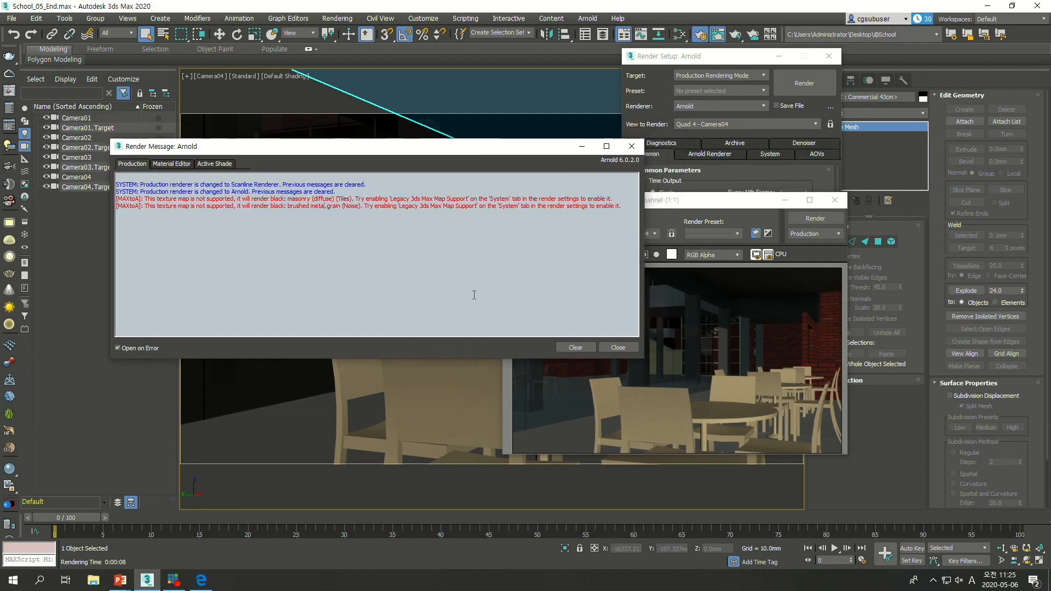
click(618, 349)
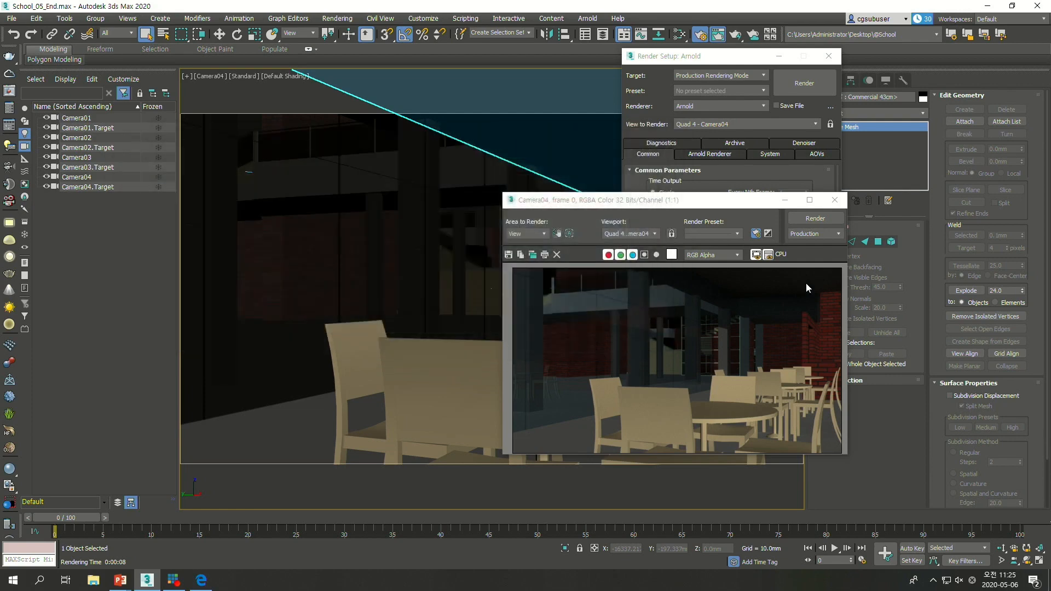
Step: Enable Legacy 3ds Max Map support in the Arnold system render settings
drag(749, 206, 513, 167)
click(766, 155)
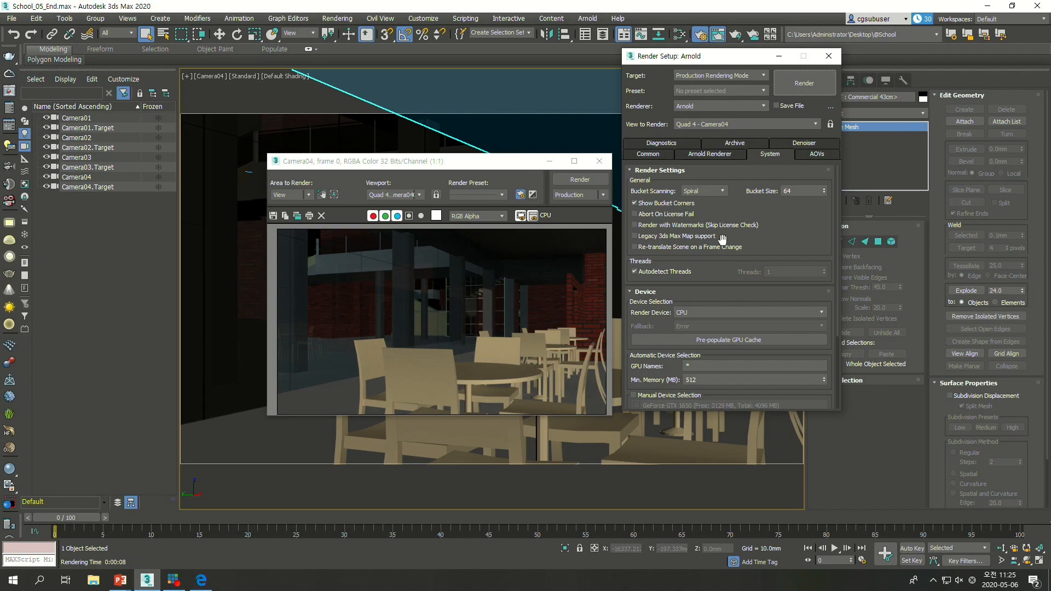
click(646, 238)
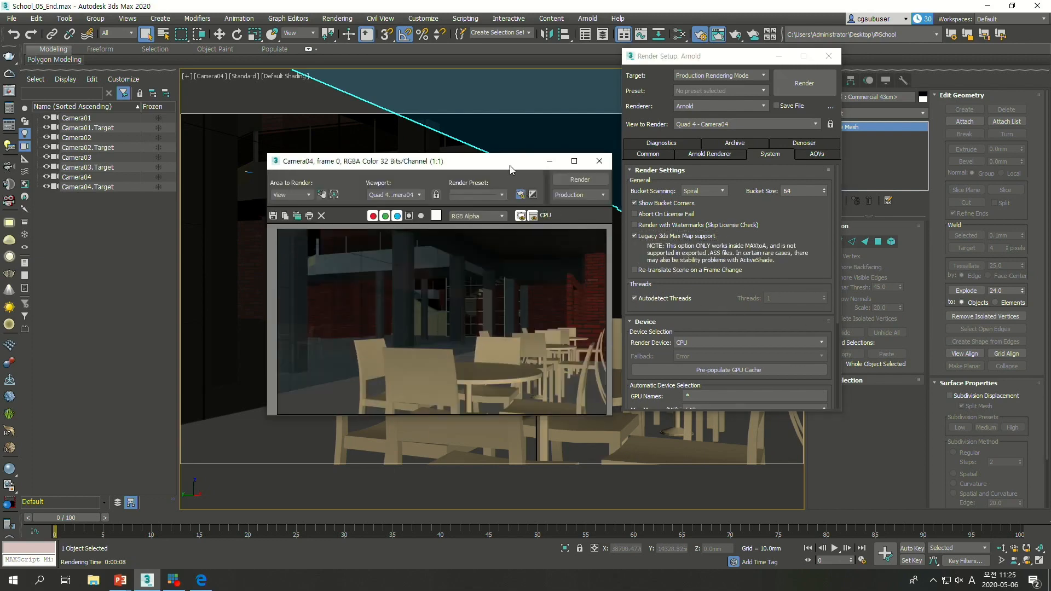
Step: Render Camera04 again to check the materials, and close the rendered frame and the render settings
drag(510, 166, 510, 147)
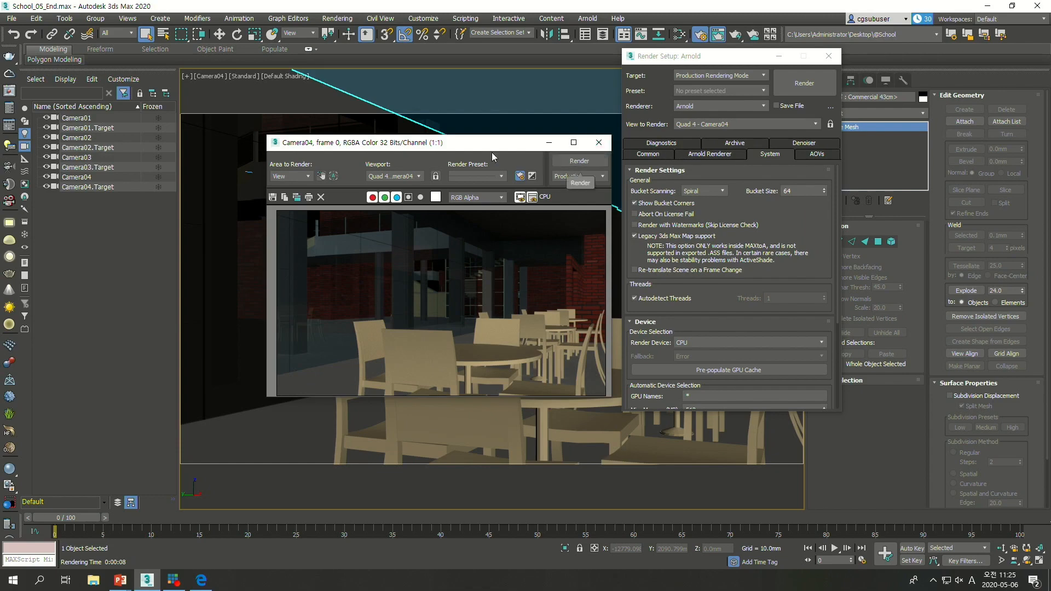
drag(482, 146, 588, 157)
click(673, 172)
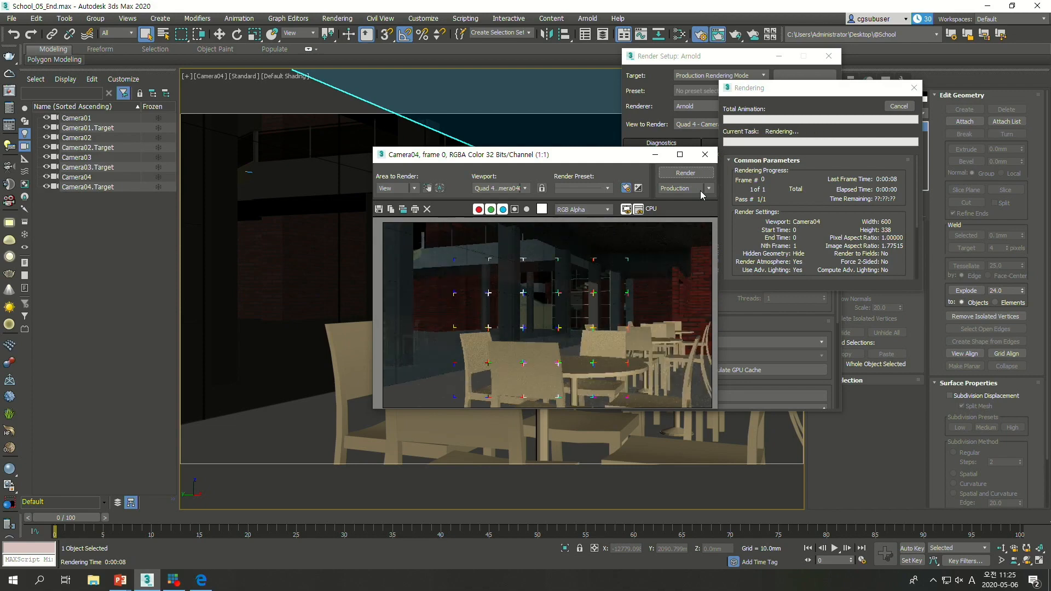
drag(622, 154, 509, 151)
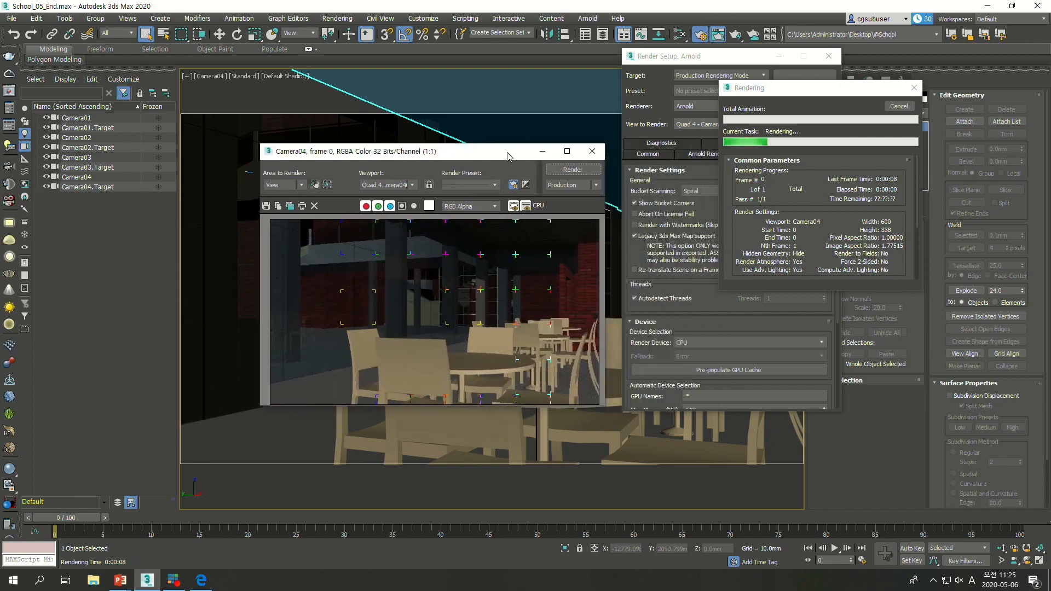
drag(889, 92, 991, 96)
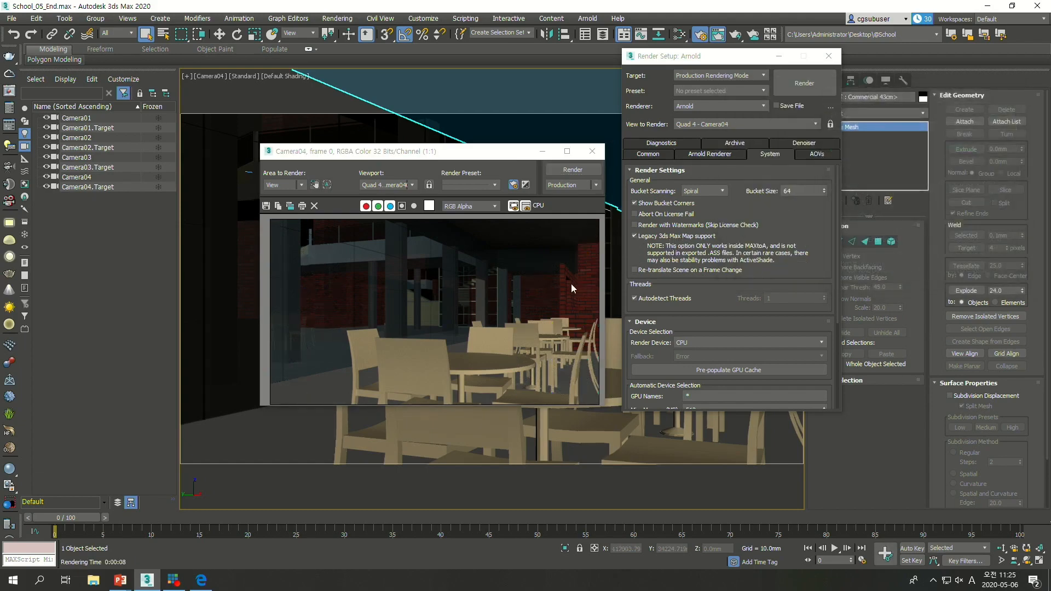
drag(500, 157, 487, 130)
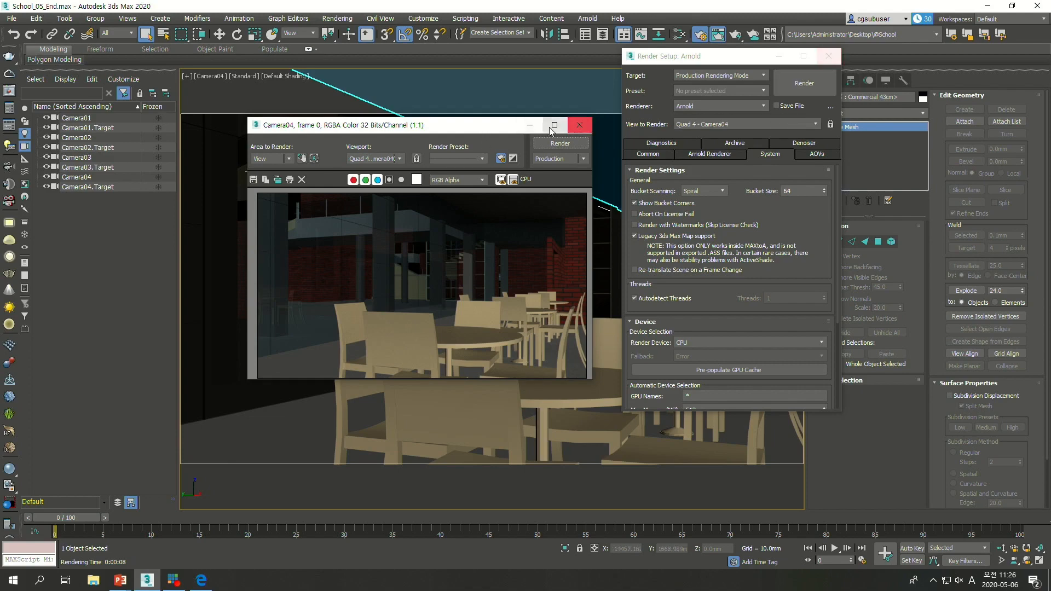
click(578, 126)
click(828, 56)
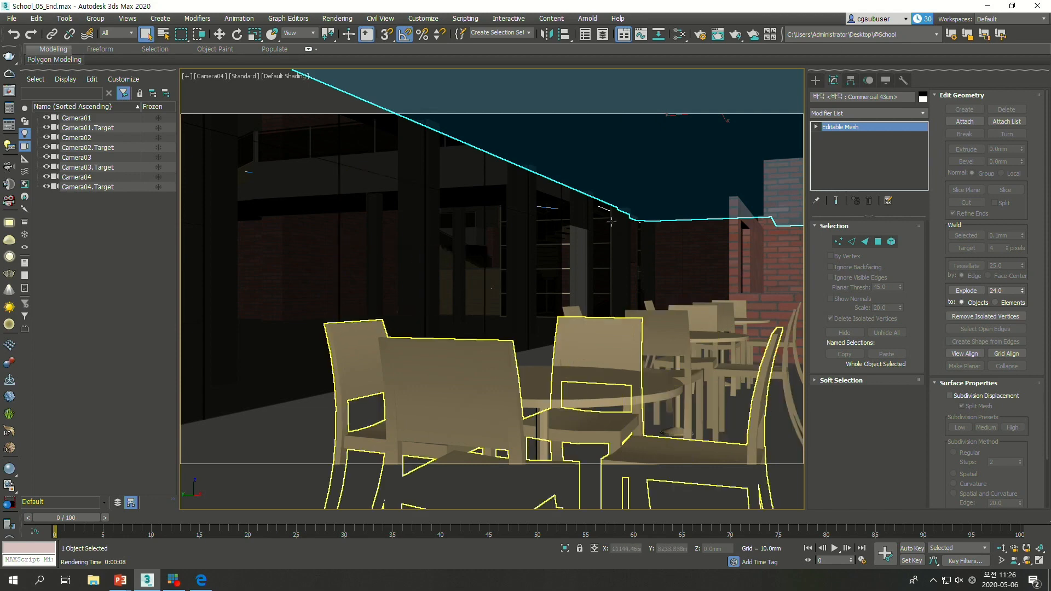
Step: Create an Arnold light of type Skydome in the Top view, just outside the building's west side
key(t)
middle_drag(342, 323, 391, 294)
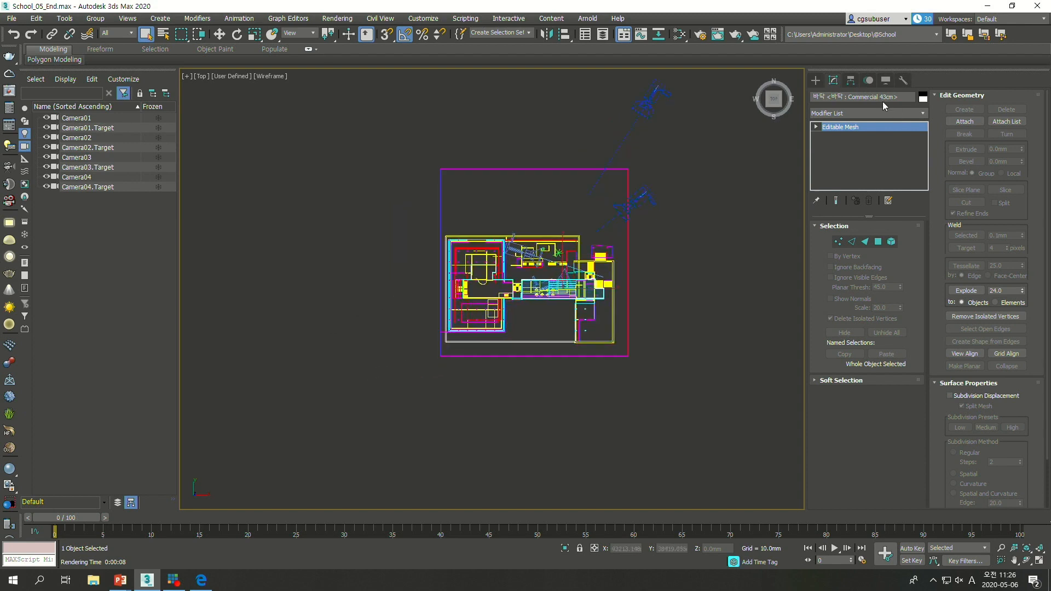
click(814, 81)
click(842, 97)
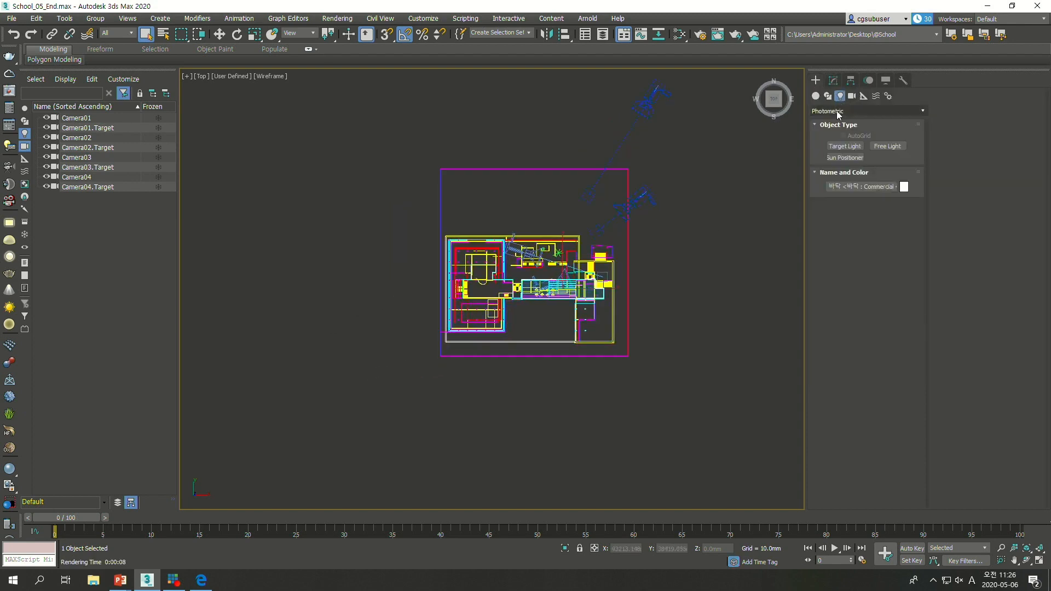
click(816, 97)
click(826, 111)
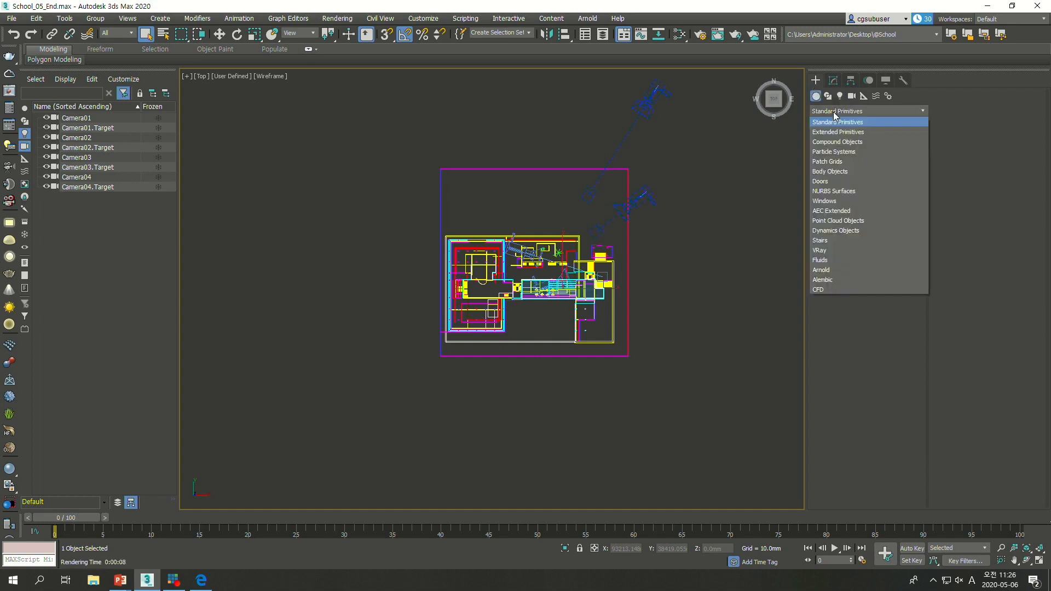
click(824, 277)
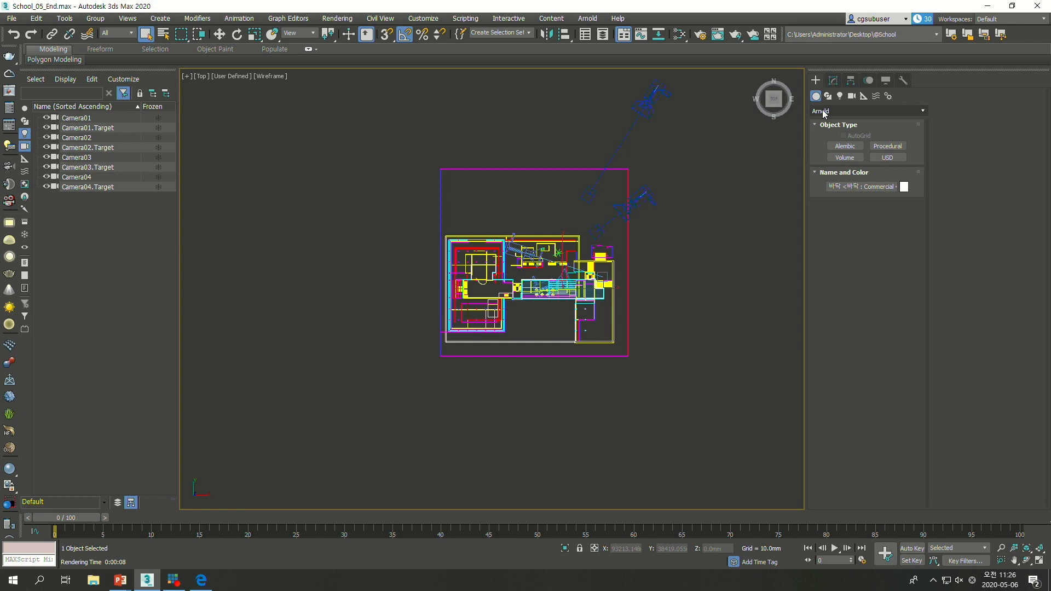
click(840, 96)
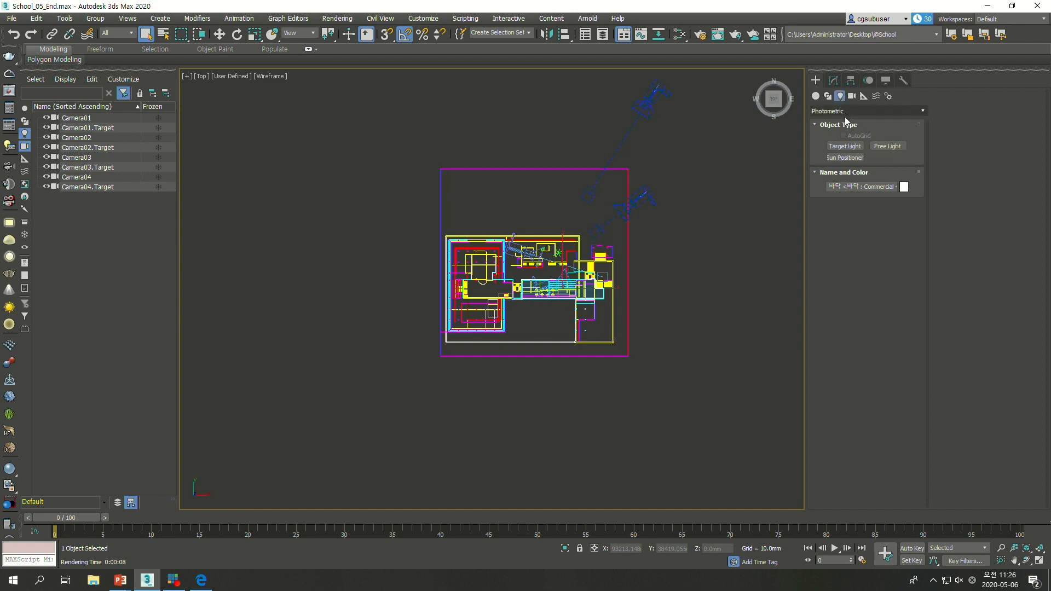
click(826, 112)
click(822, 153)
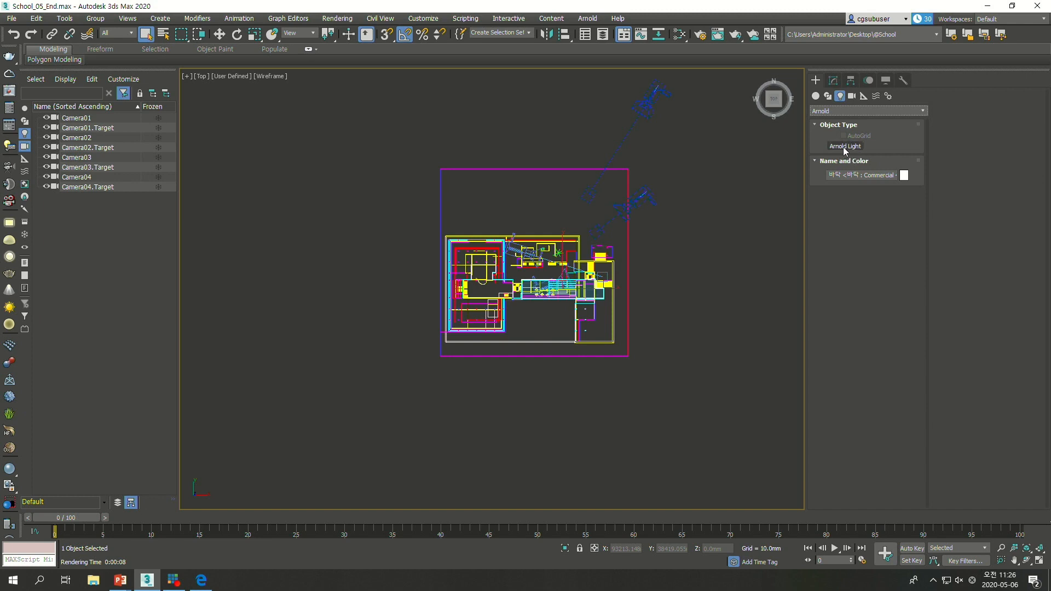
click(850, 148)
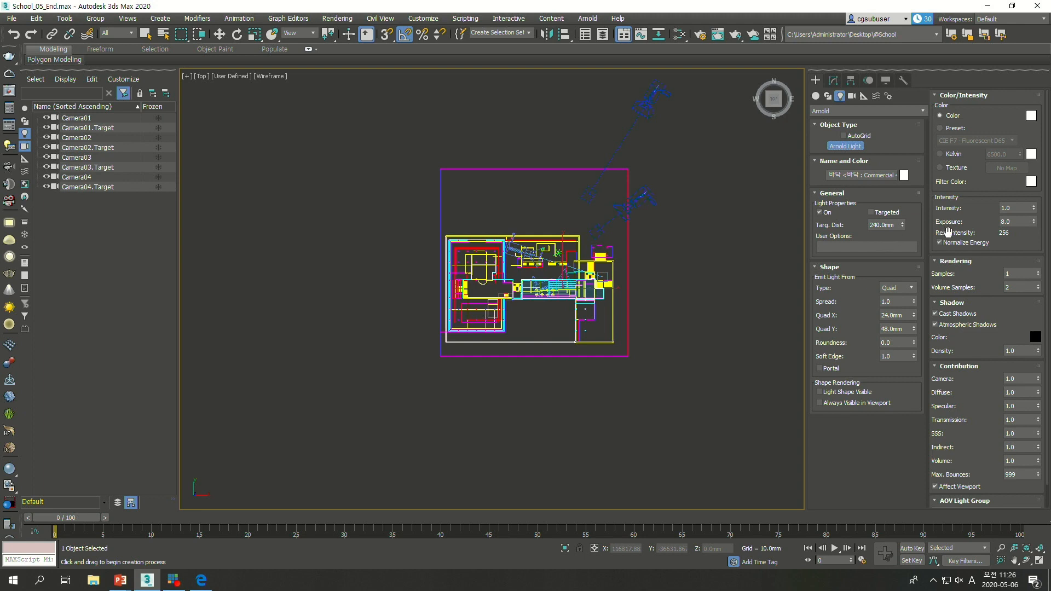
click(912, 289)
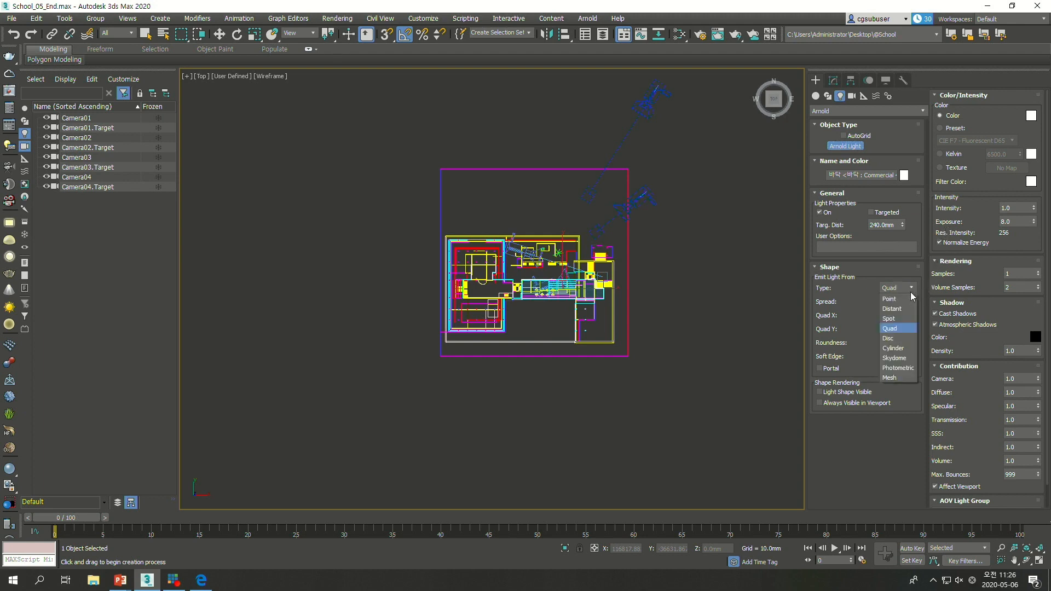
click(898, 359)
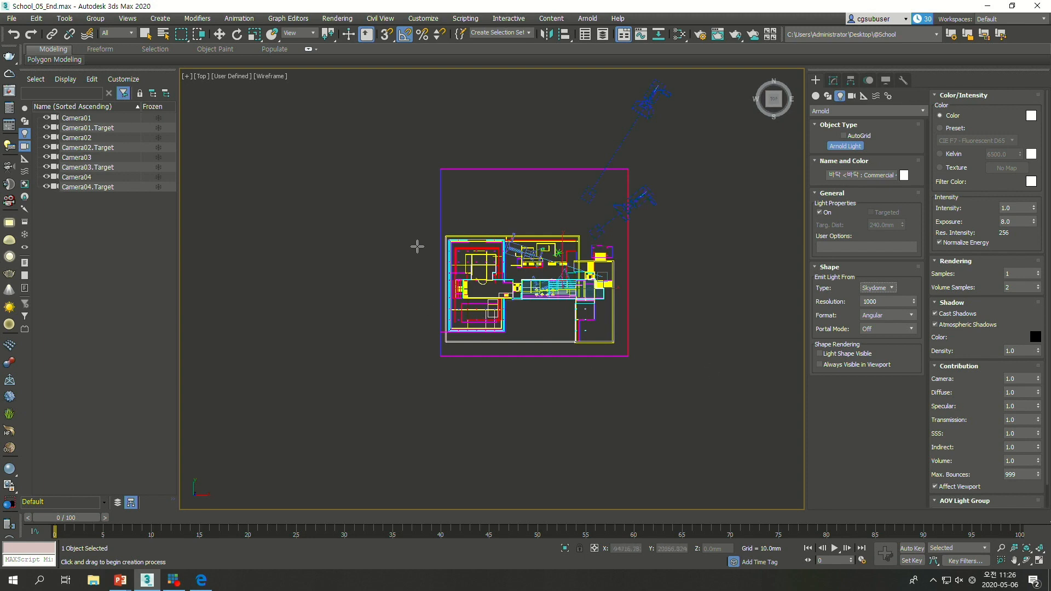
click(416, 240)
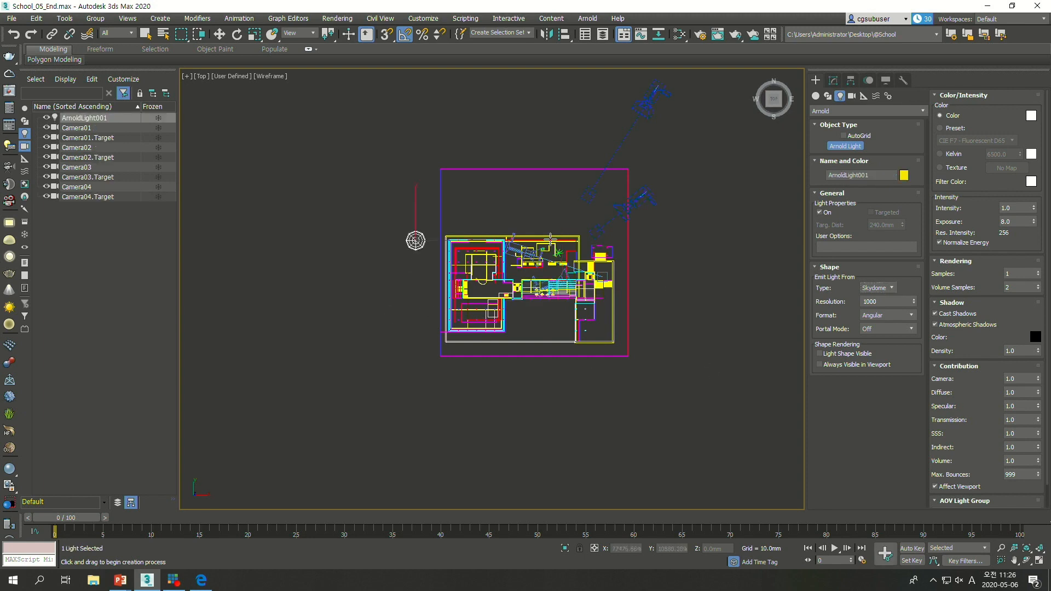
click(146, 35)
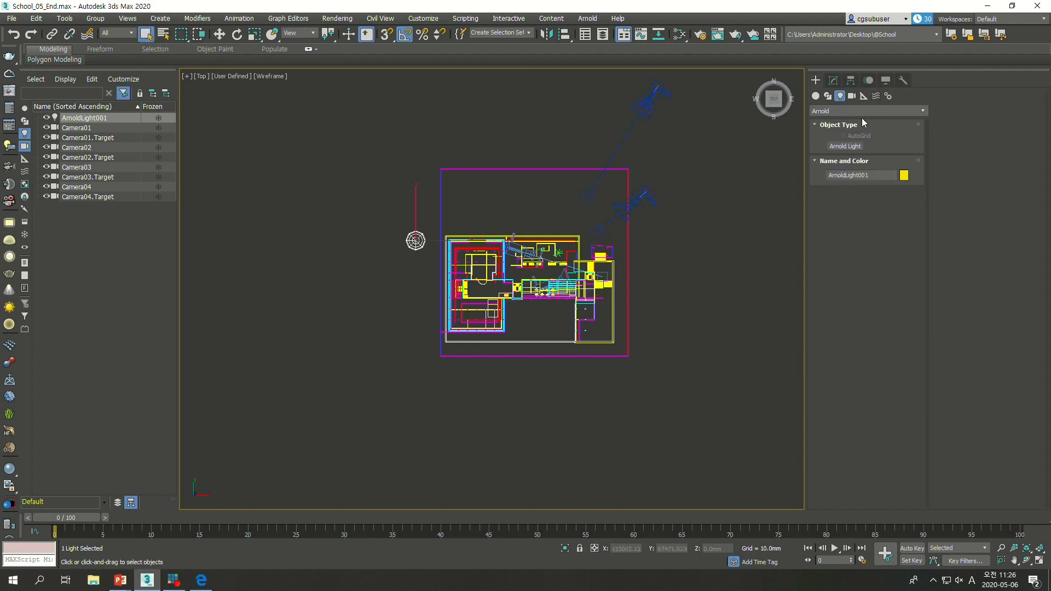
Step: Create a targeted Arnold Distant light northeast of the building, aimed at its middle from about 107,600 mm away
click(847, 147)
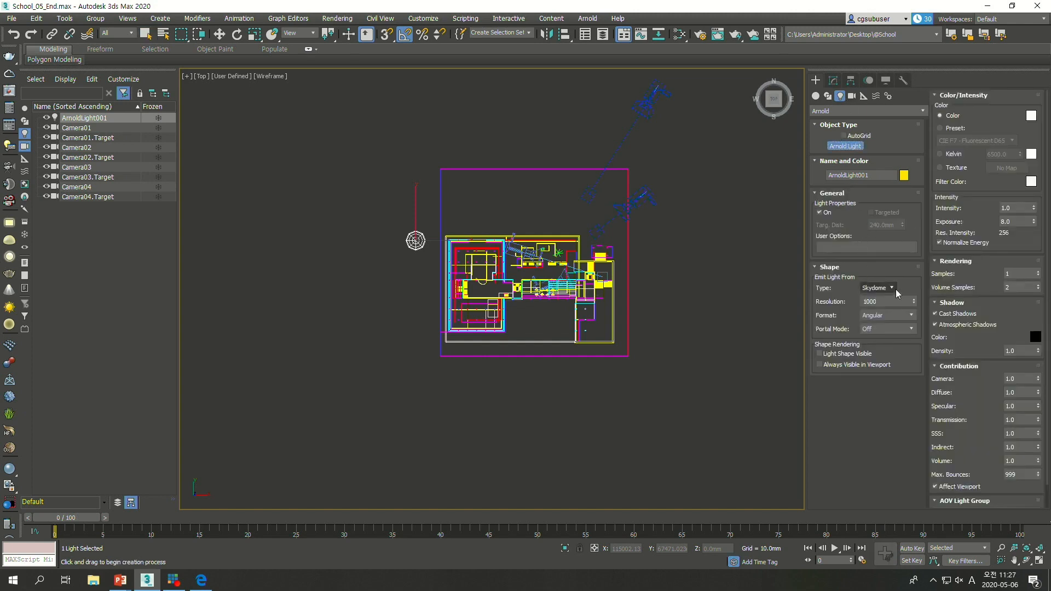
click(876, 288)
click(873, 308)
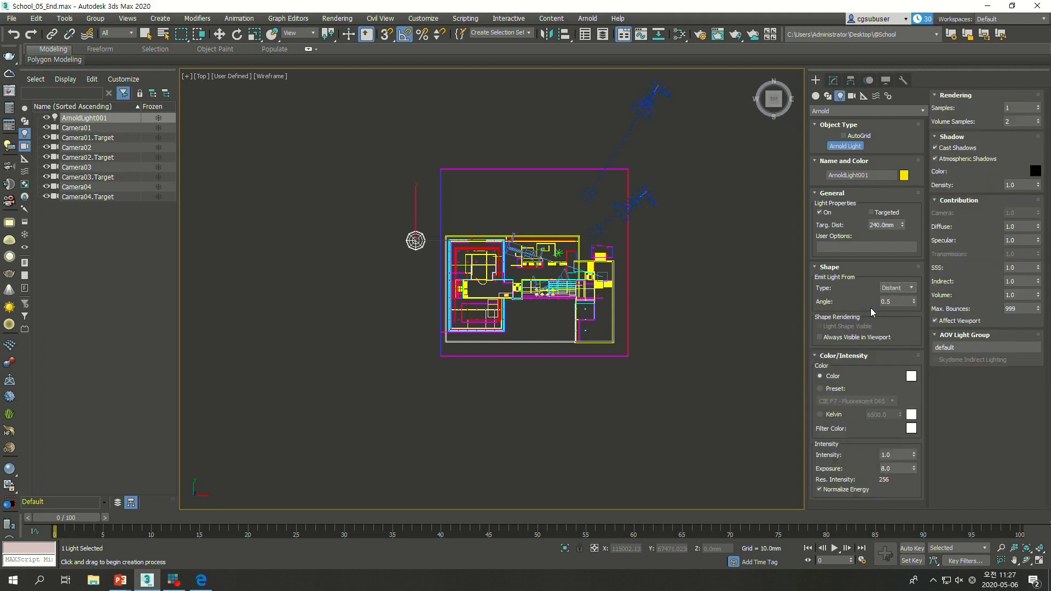
drag(712, 169, 548, 272)
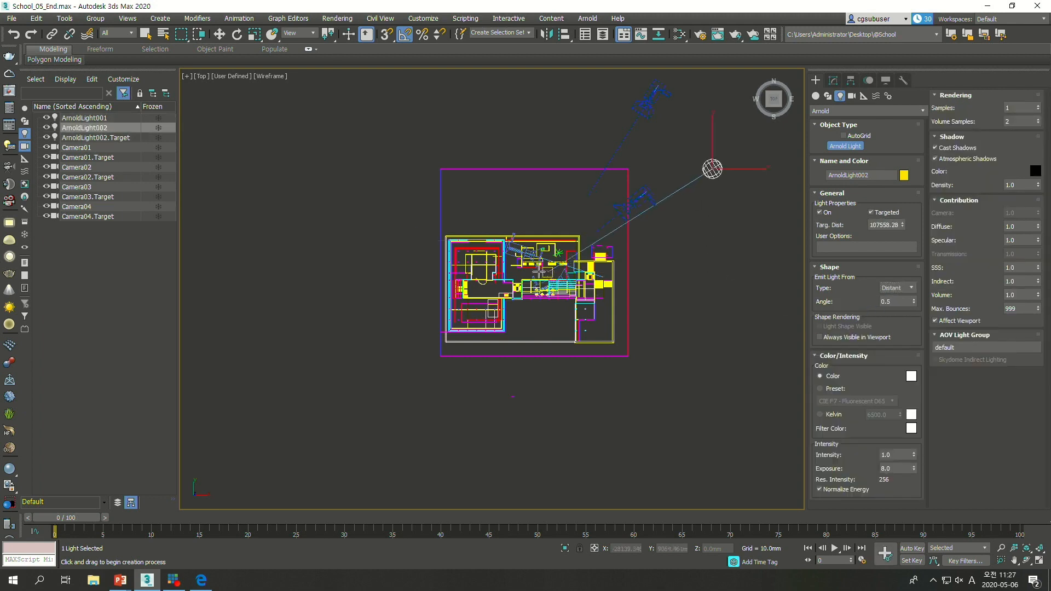
key(w)
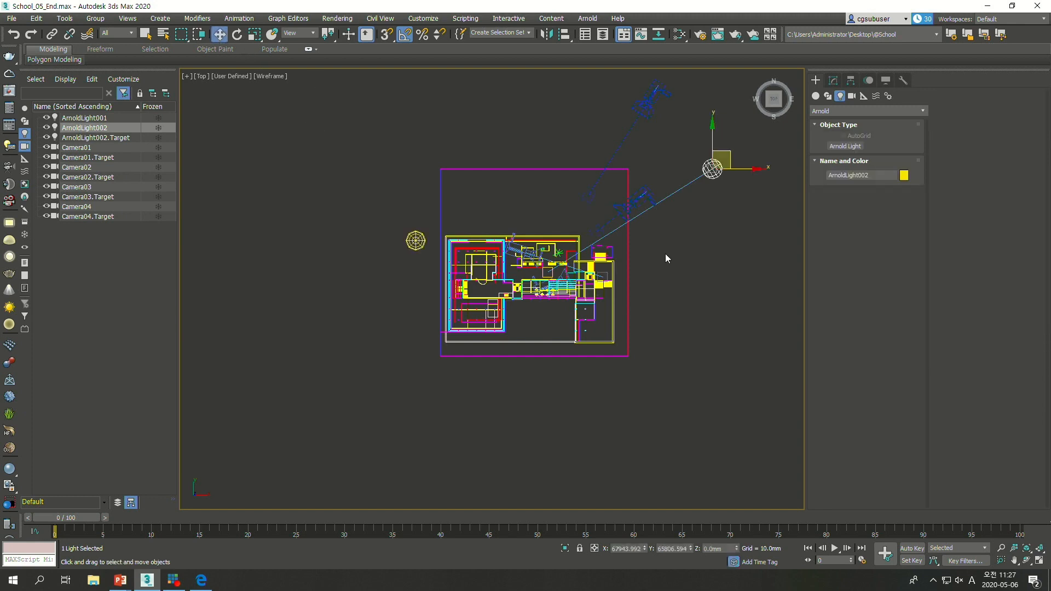
Step: In the Left view, raise the Distant light above the building to a height of about 73,270 mm
key(l)
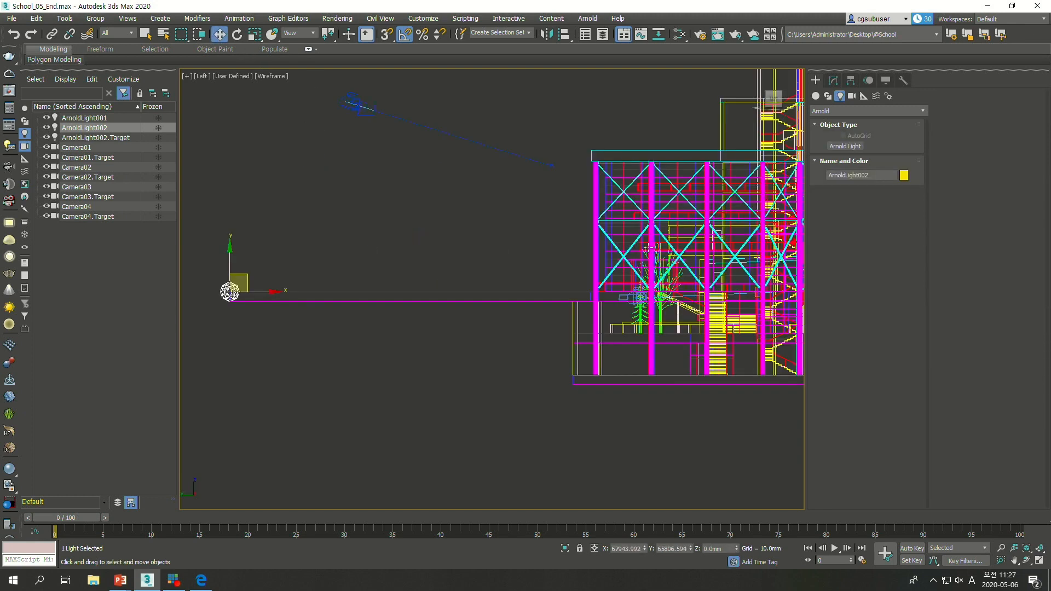
scroll(458, 287, down, 5)
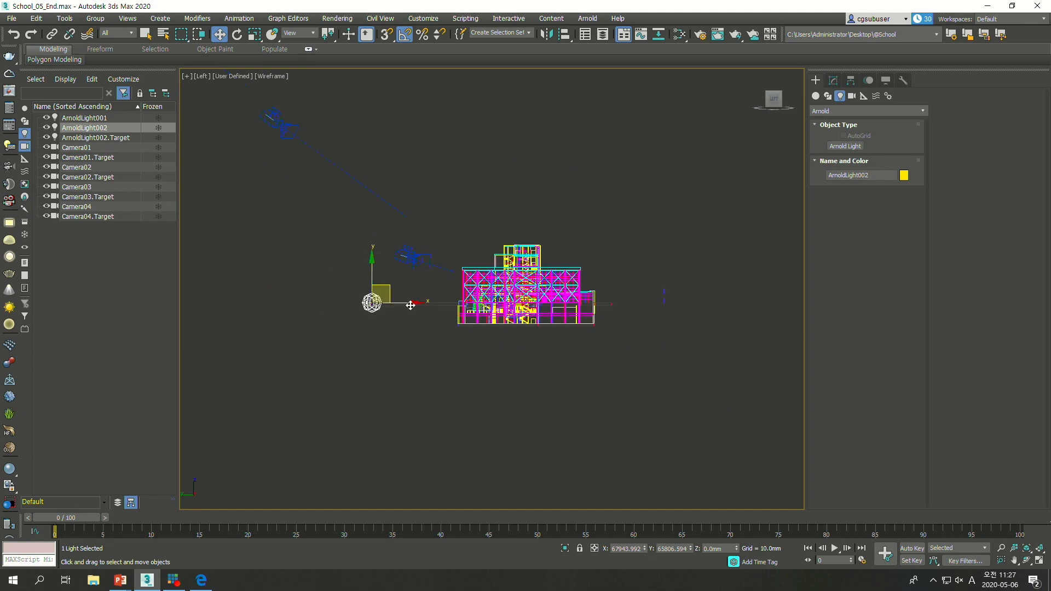
drag(382, 282, 394, 103)
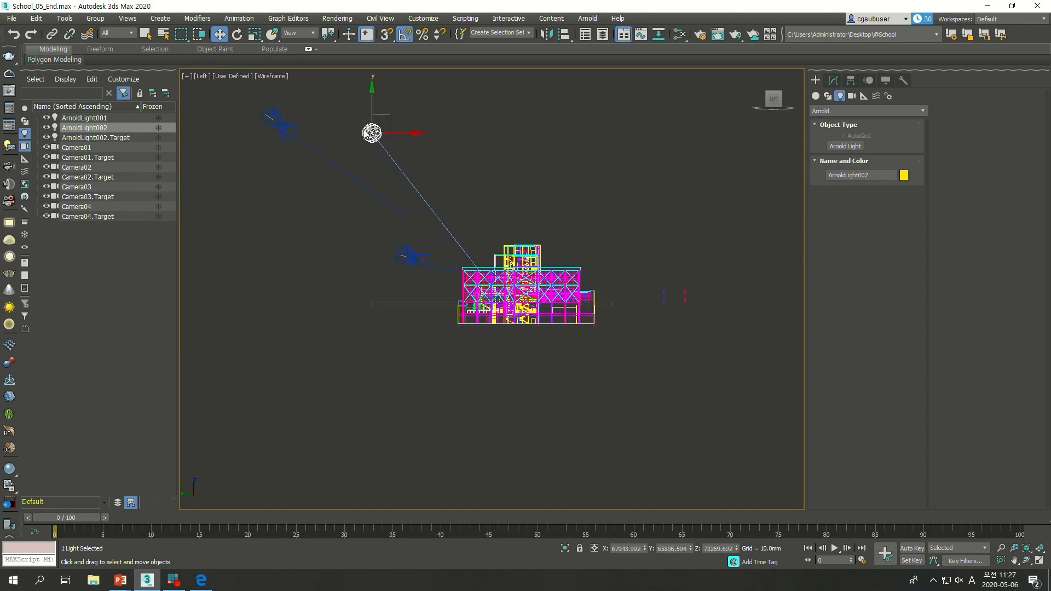
Step: Look through Camera04 and show its physical camera parameters
key(c)
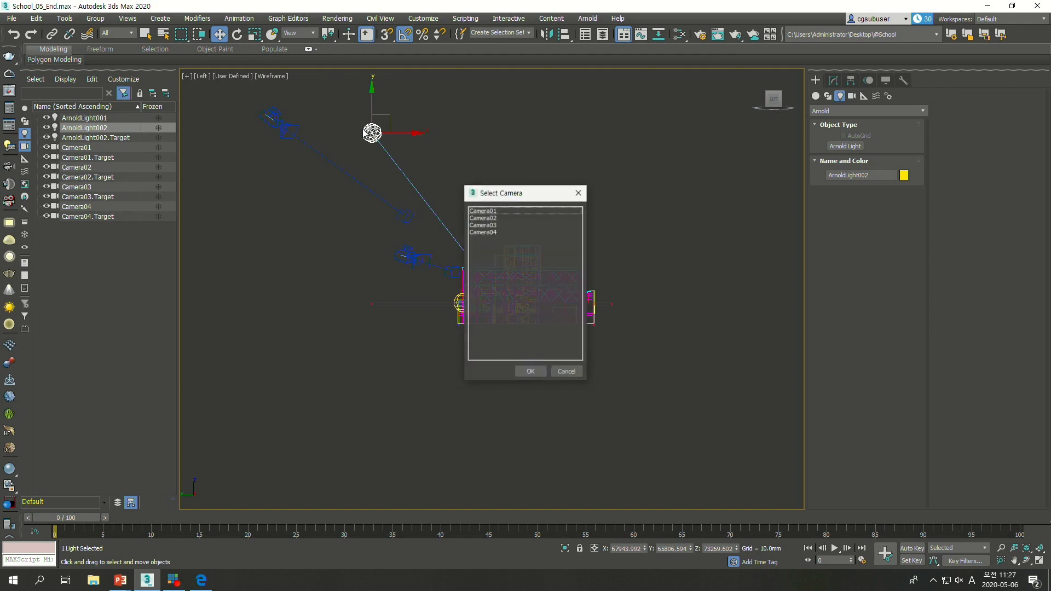
double_click(482, 233)
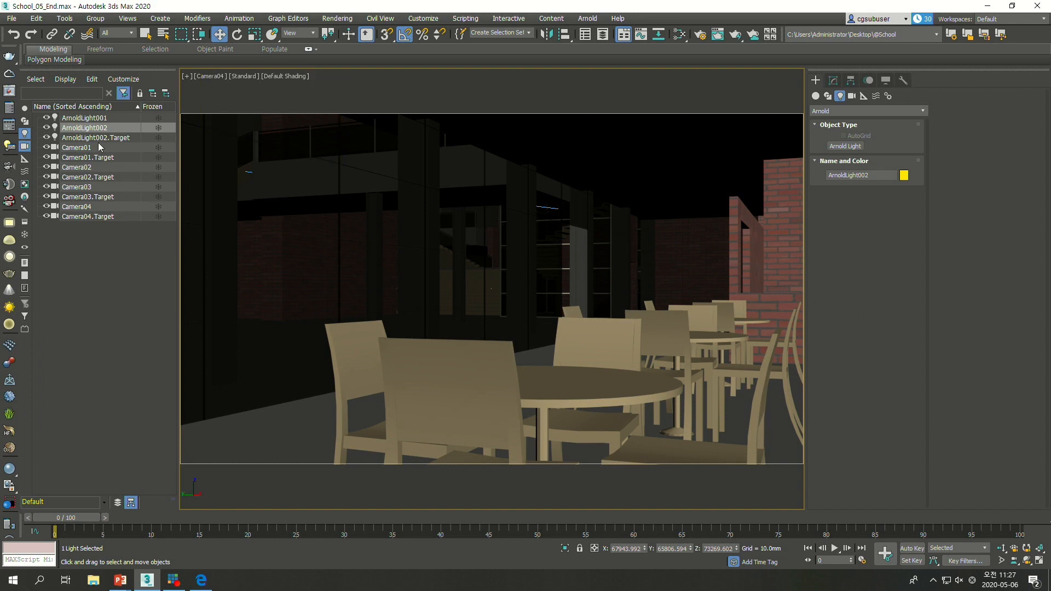
click(83, 207)
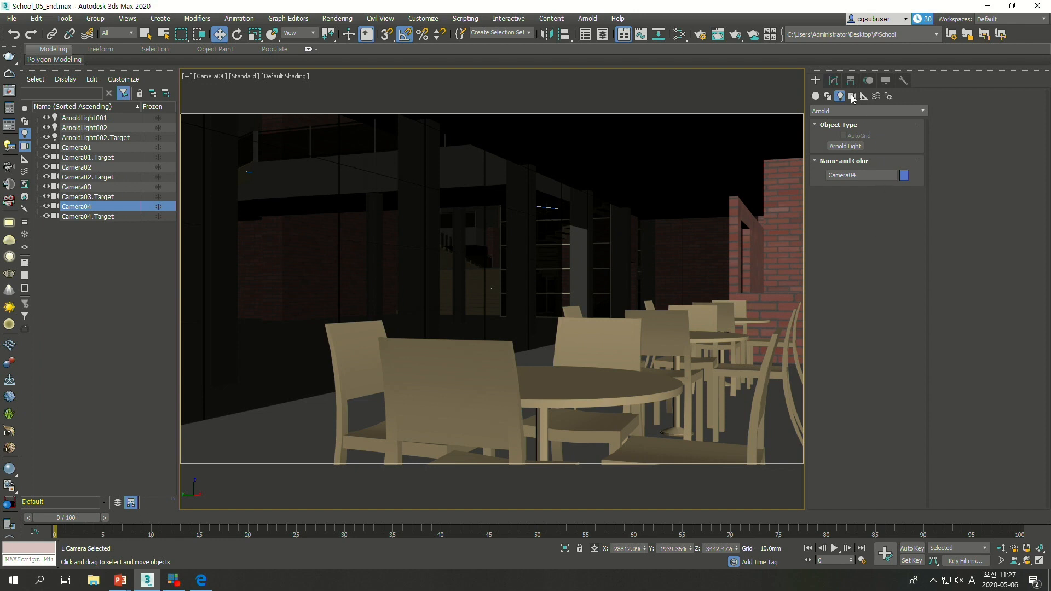
click(833, 81)
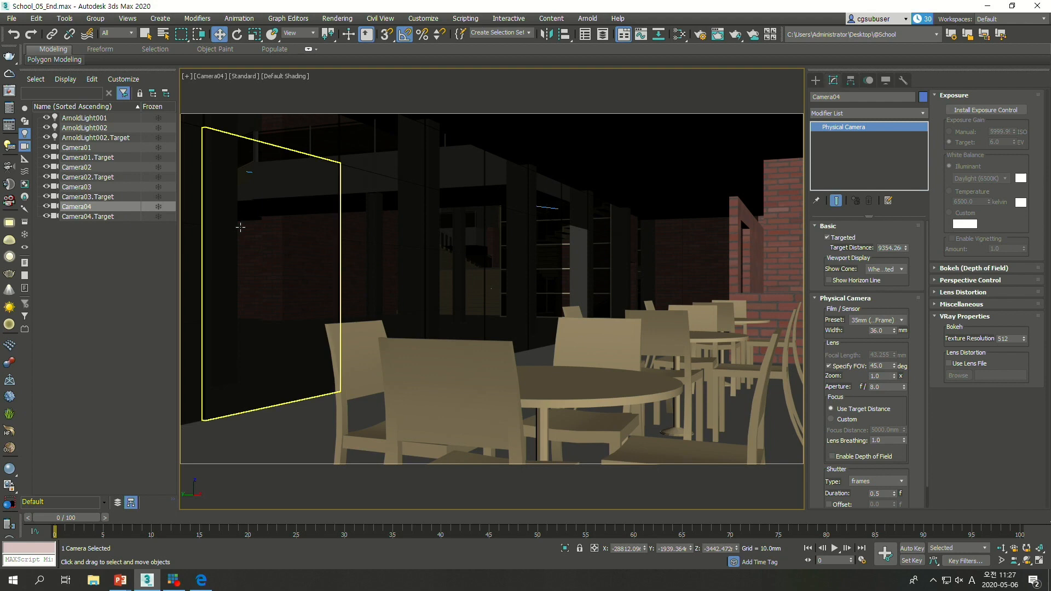
Step: Delete Camera04 together with its target and create a new physical camera from the same view
click(72, 208)
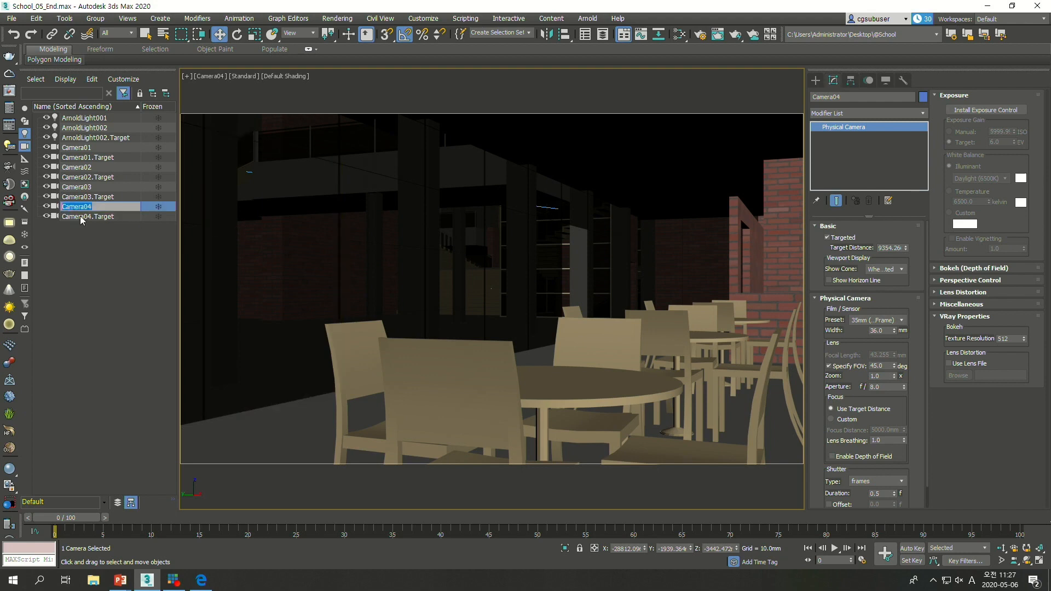
ctrl+click(77, 217)
key(Delete)
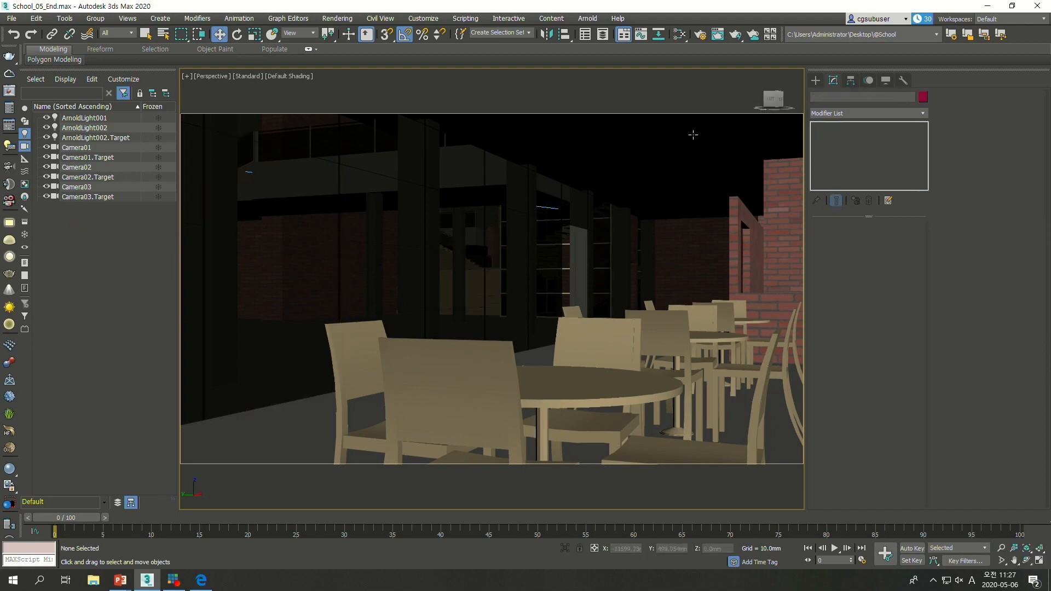
key(ctrl+c)
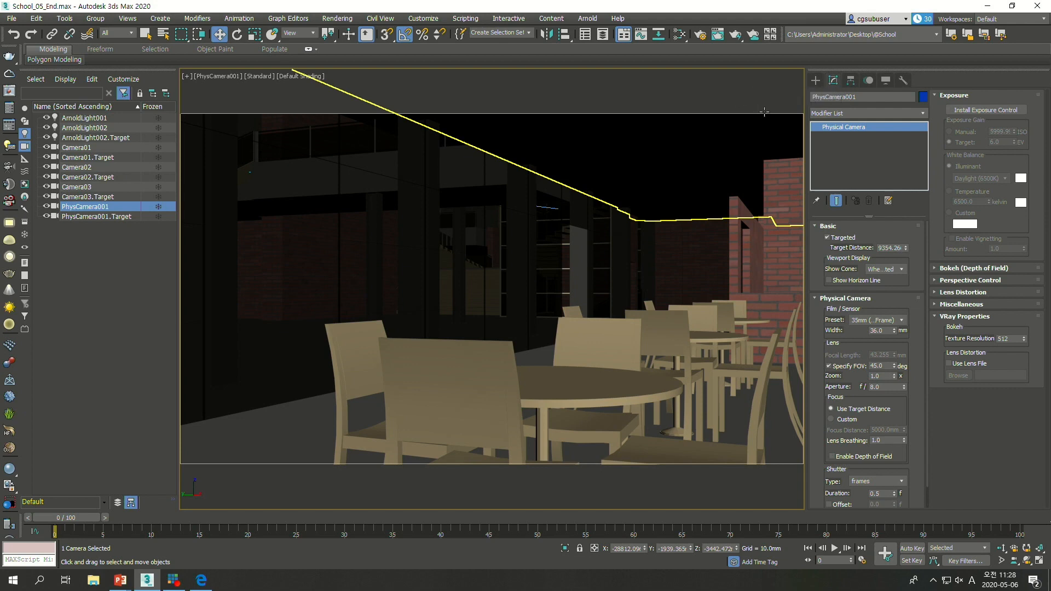
Step: Hide cameras from the scene object list and rename the Skydome light as skydome
click(25, 147)
click(76, 118)
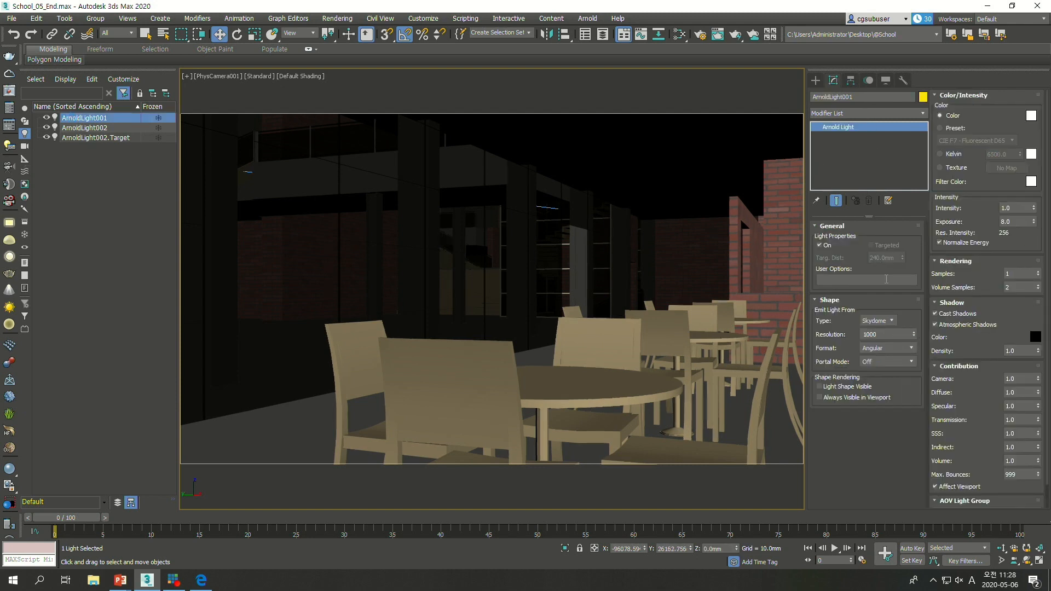
double_click(857, 99)
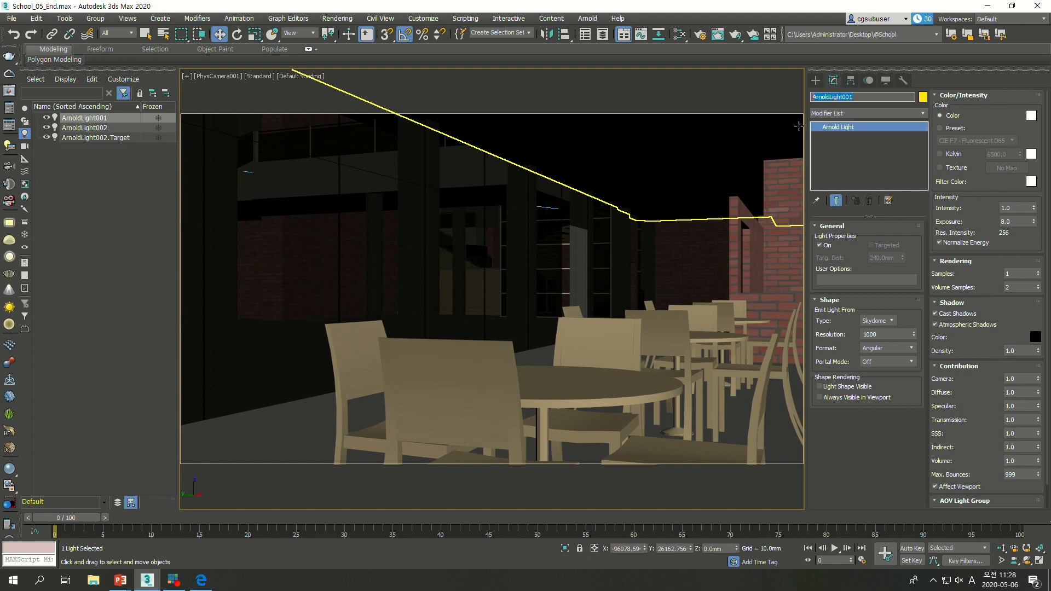
text(skydo)
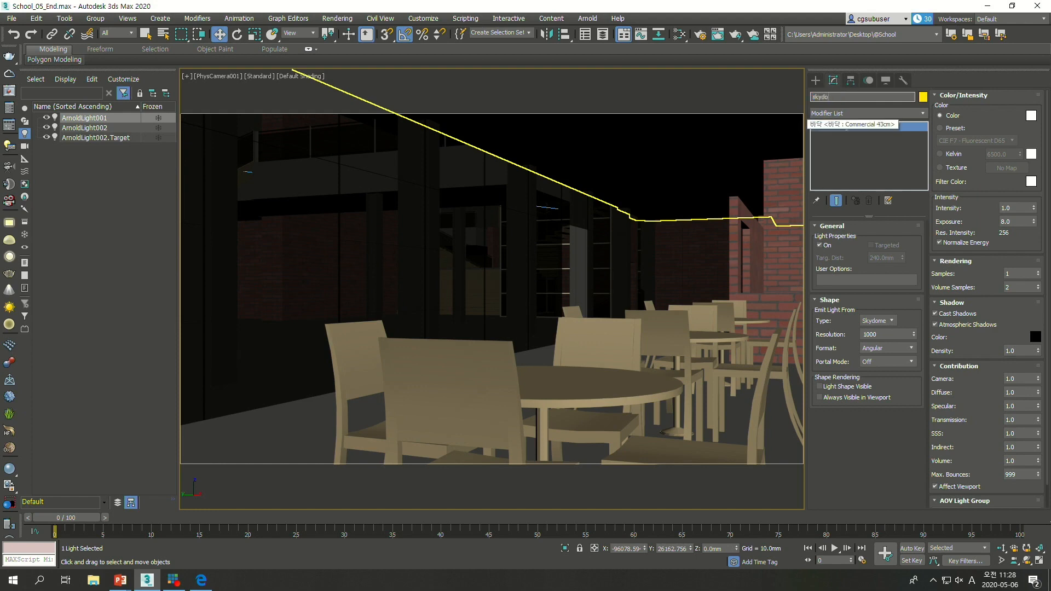
text(me)
key(Return)
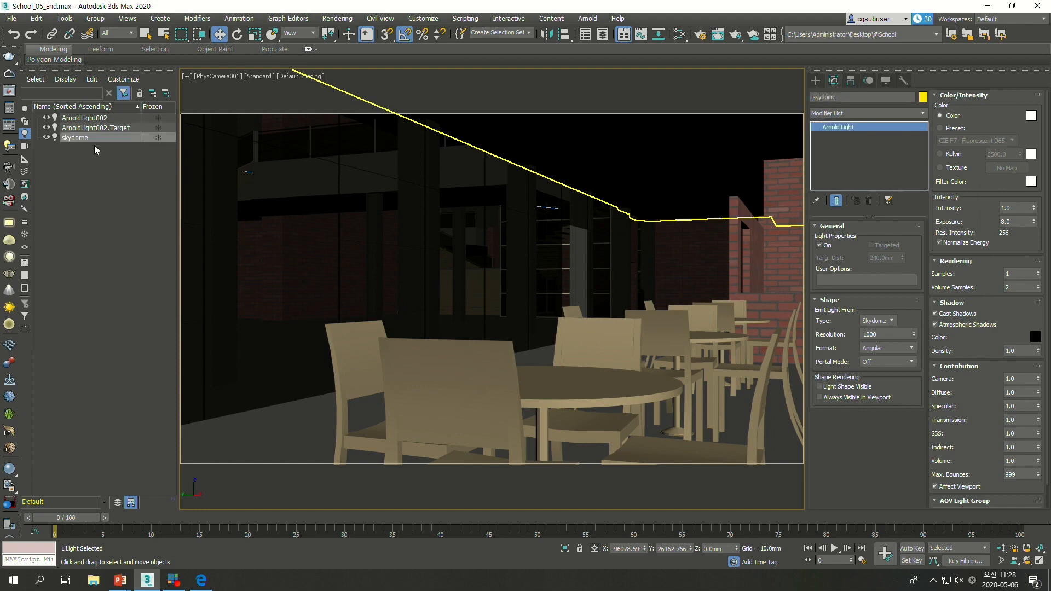
Step: Rename the targeted Distant light as Distant
click(87, 119)
click(859, 99)
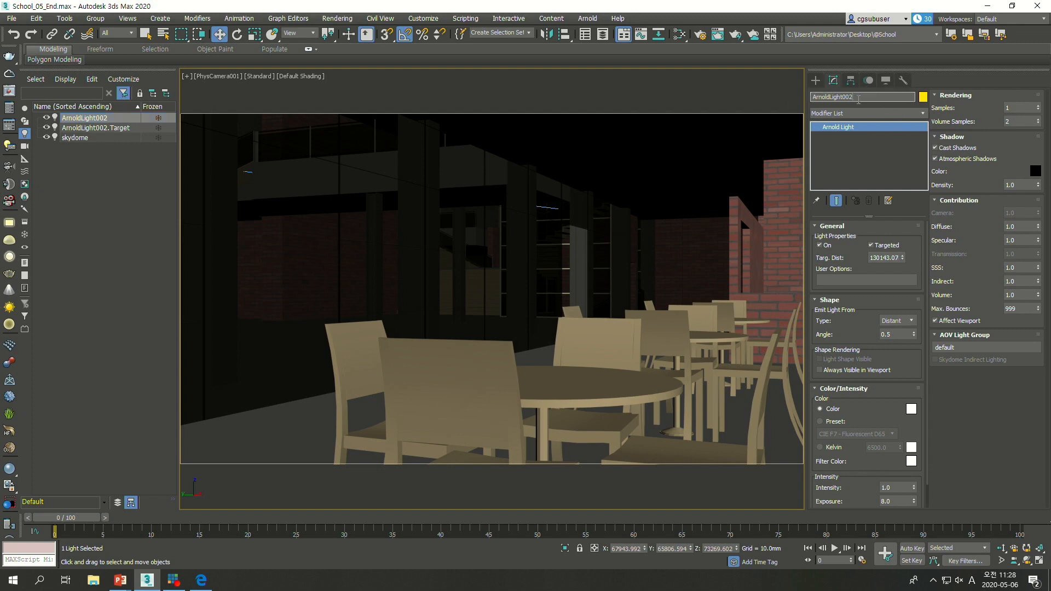
text(Distan)
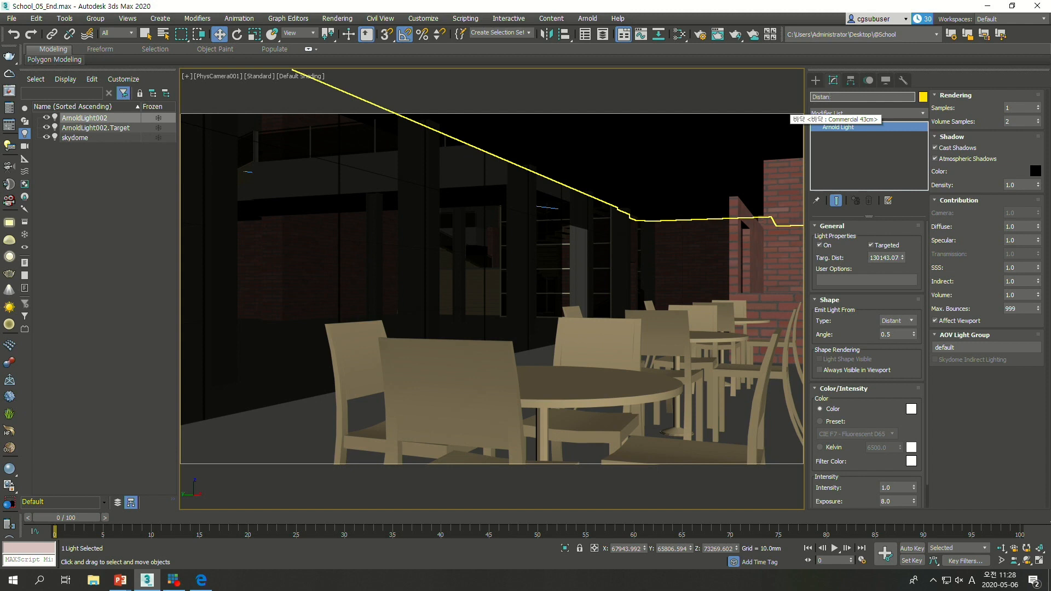
text(t)
key(Return)
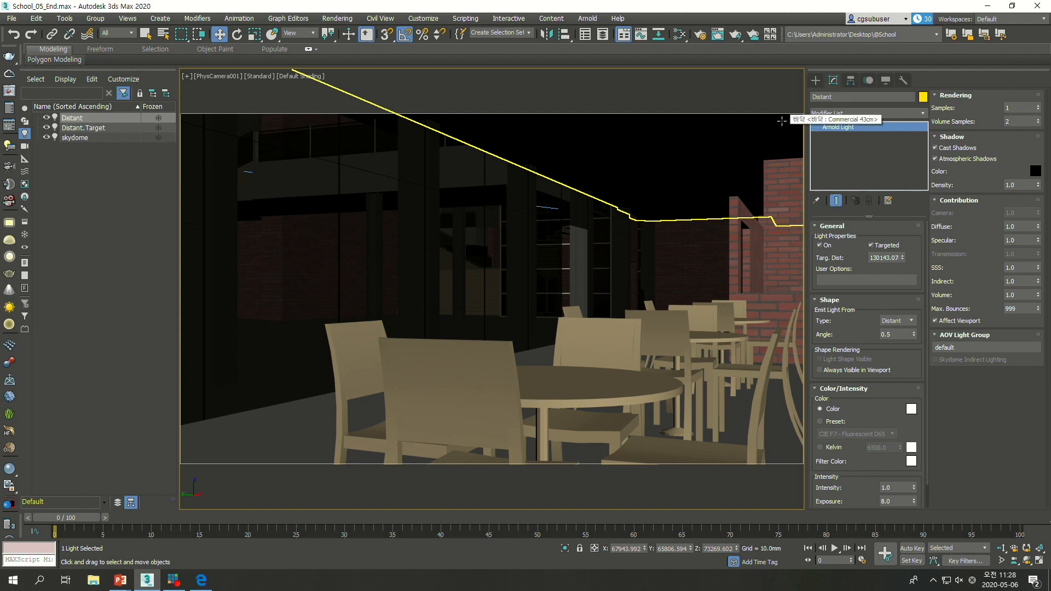
Step: Set the skydome light's exposure to 1.0
click(75, 138)
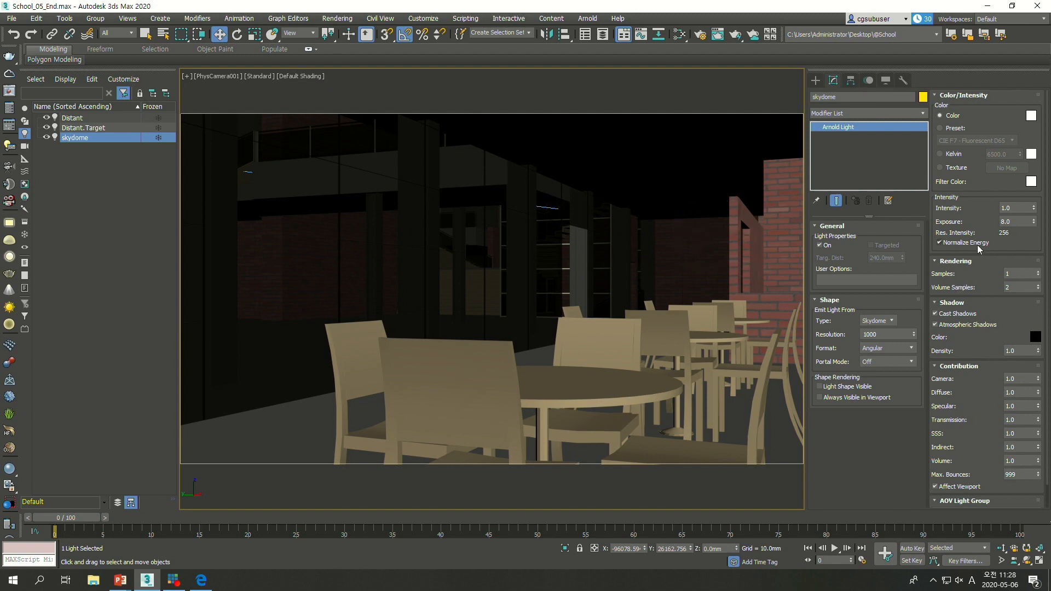
click(1016, 224)
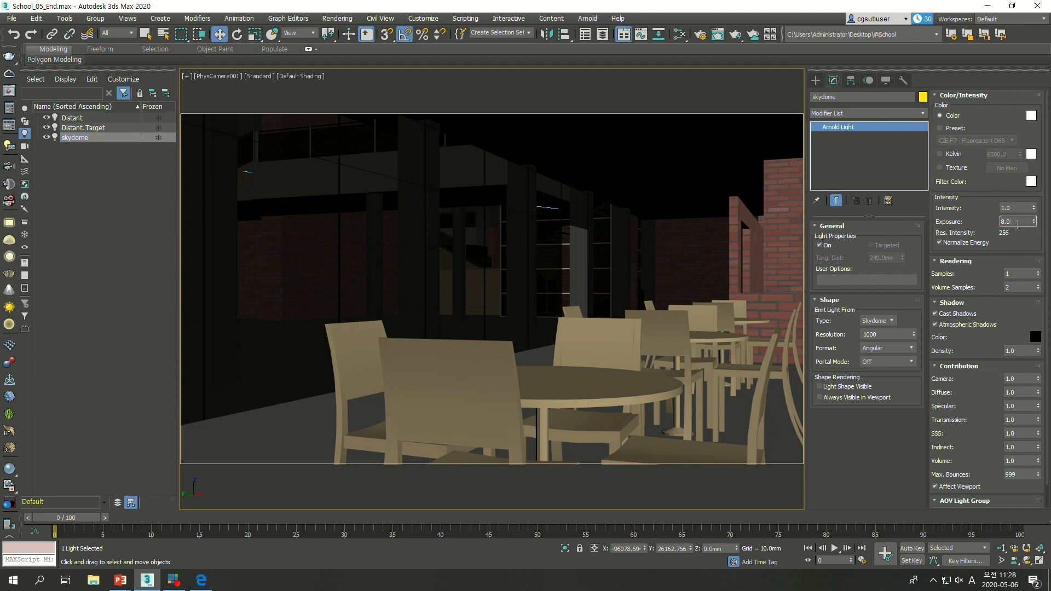
click(958, 222)
mouse_move(958, 222)
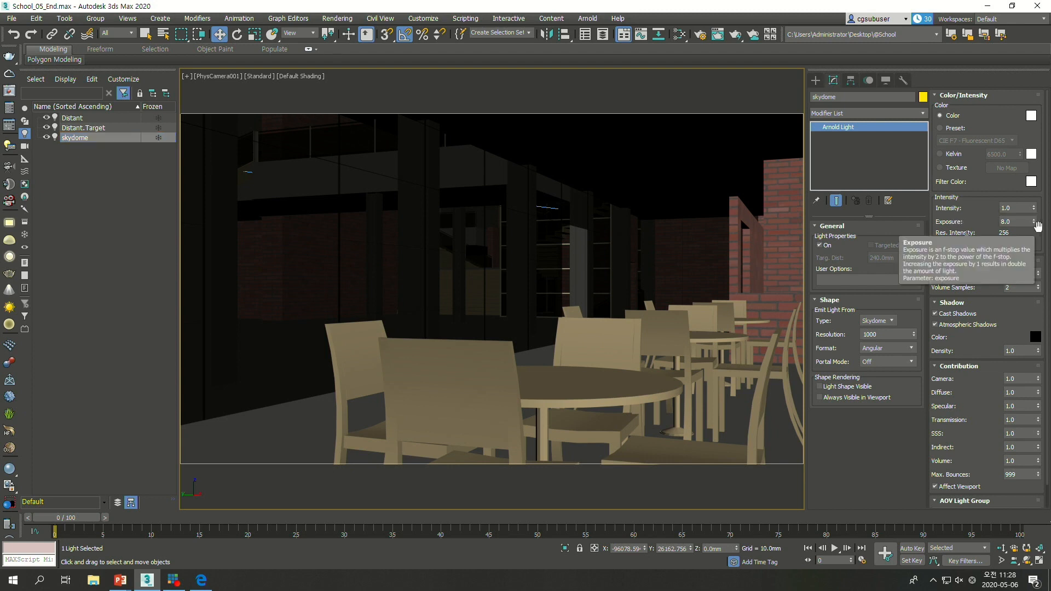
click(1013, 222)
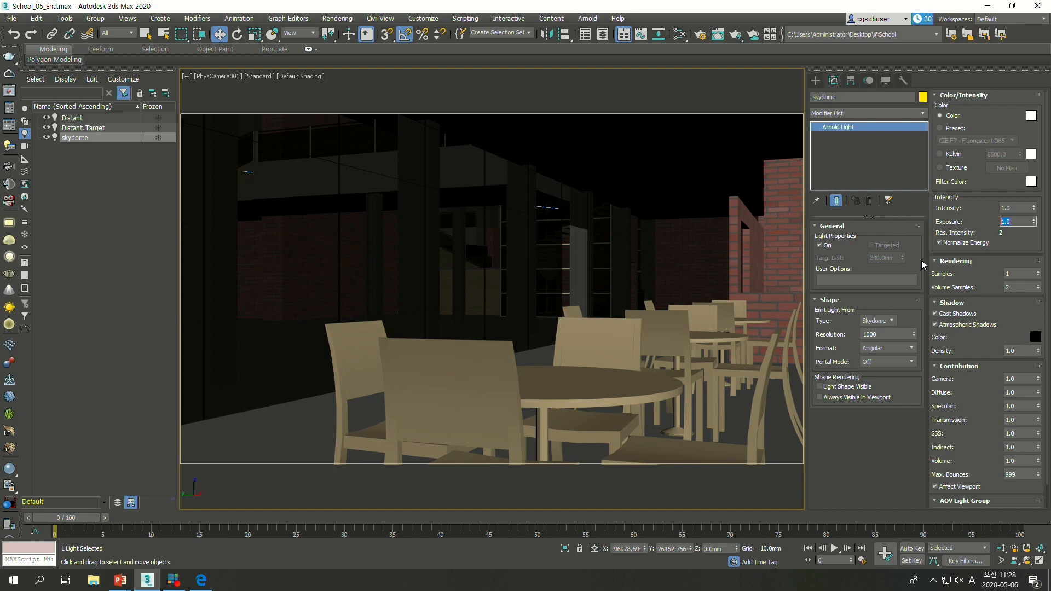
Step: Set the Distant light's exposure to 1.0
click(70, 119)
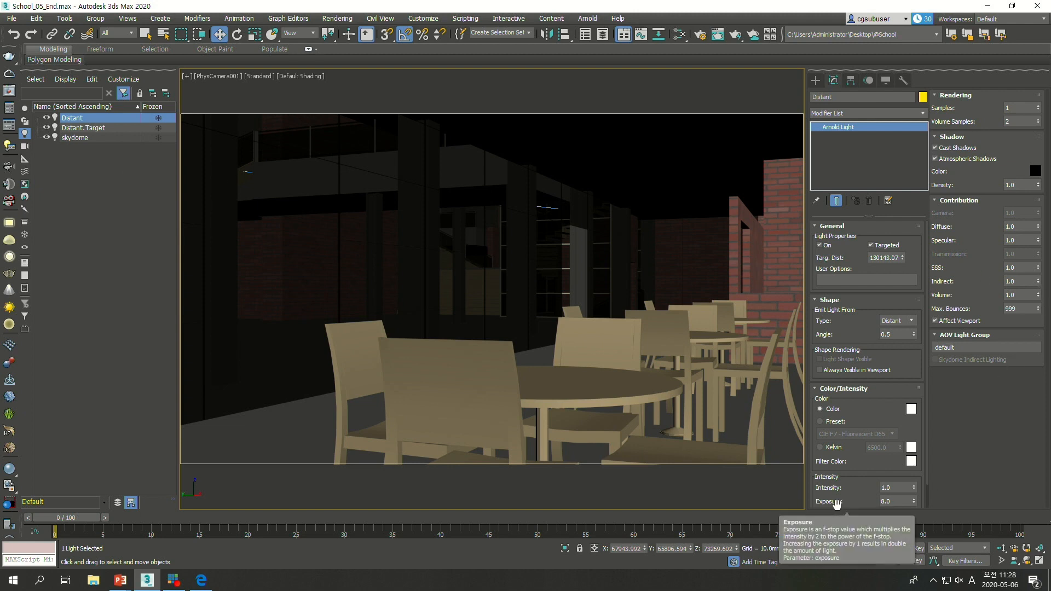
drag(898, 502, 817, 504)
text(3.0)
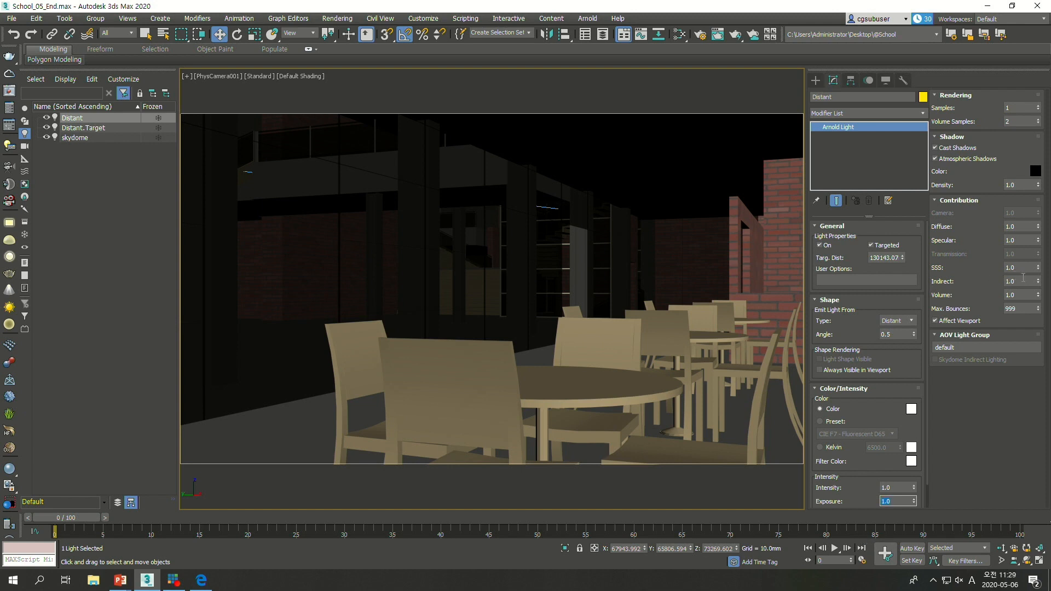
click(893, 379)
Step: Render the PhysCamera001 view with the reduced light exposures and move the rendered frame clear of the light parameters
click(737, 36)
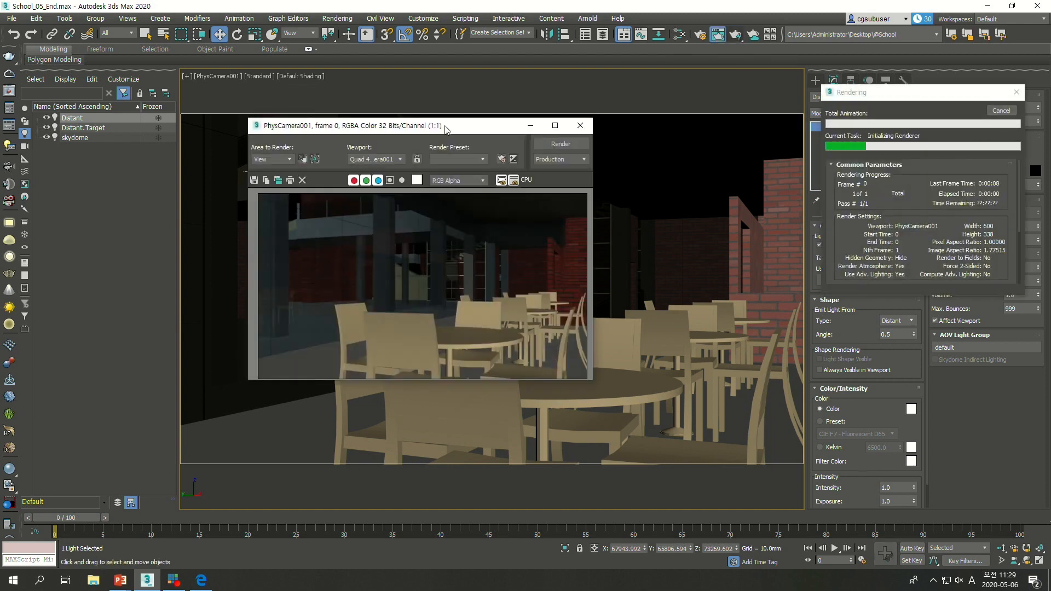
drag(446, 129, 536, 78)
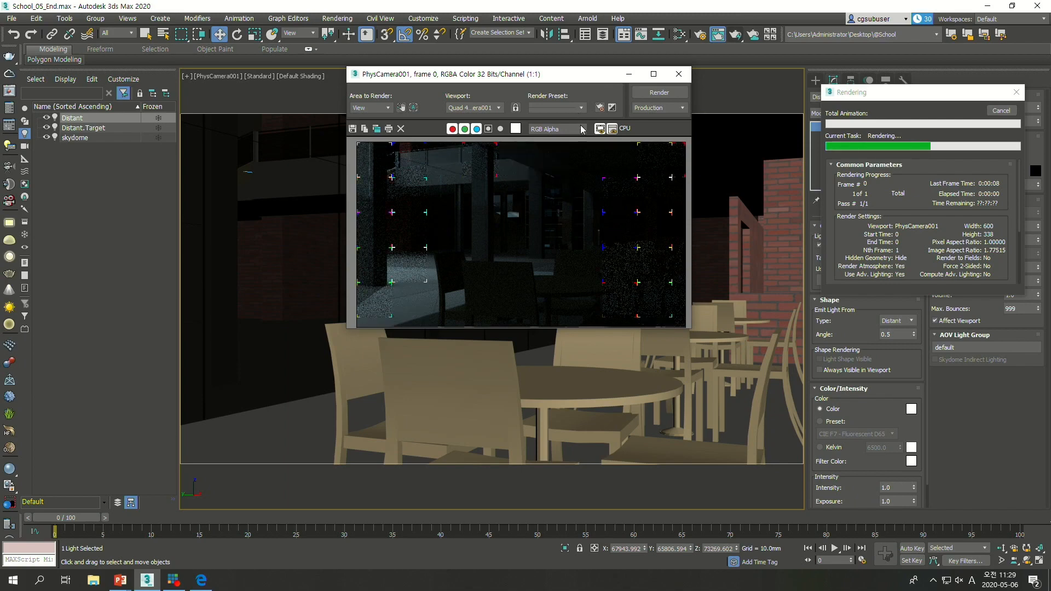
drag(530, 78, 453, 87)
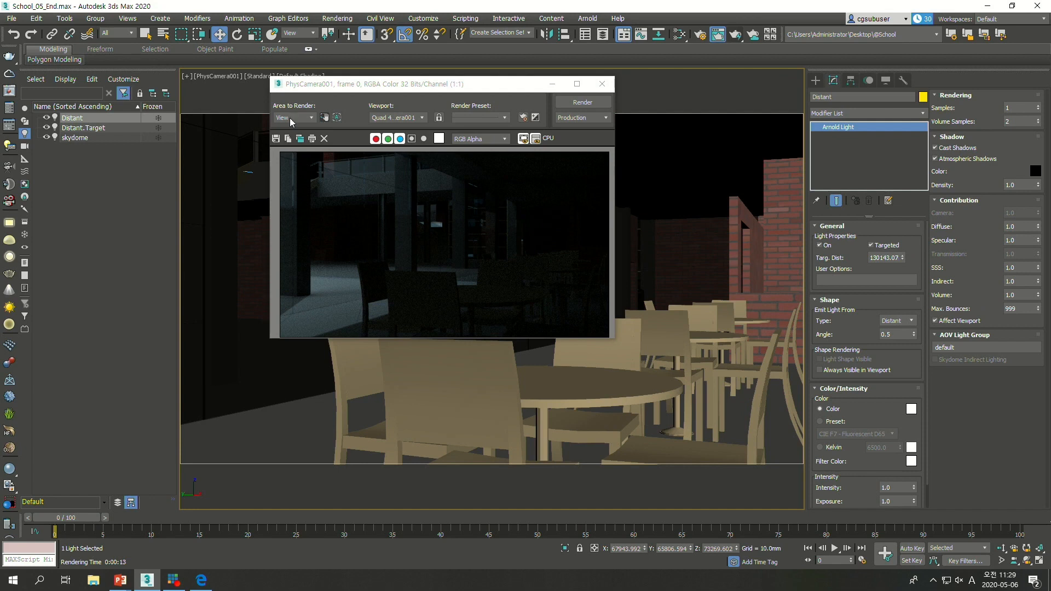
Step: Set the exposure of both the Distant light and the skydome light to 8.0
click(886, 500)
text(8)
click(74, 138)
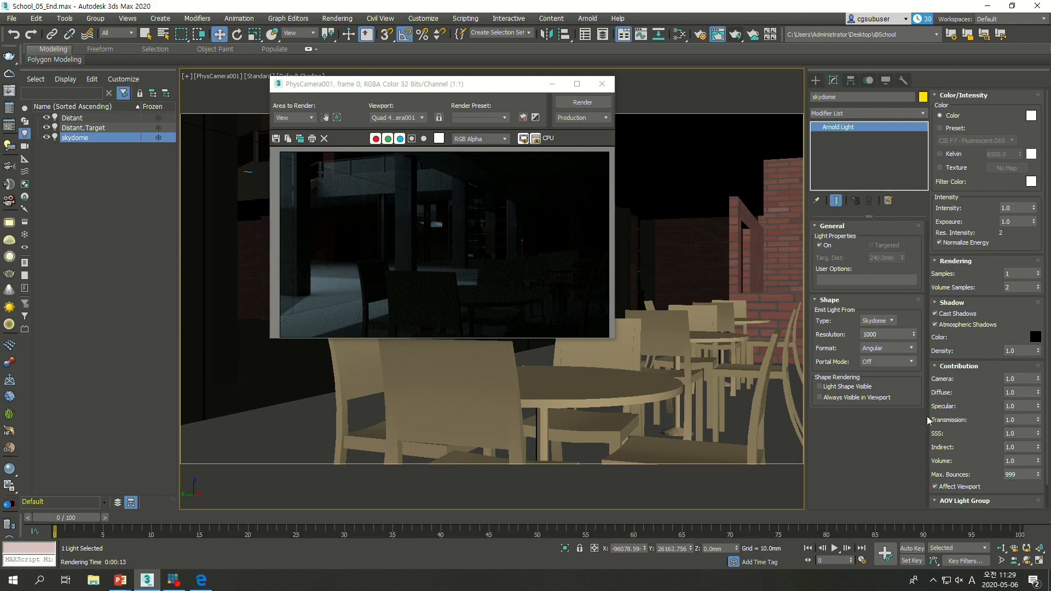
click(1020, 222)
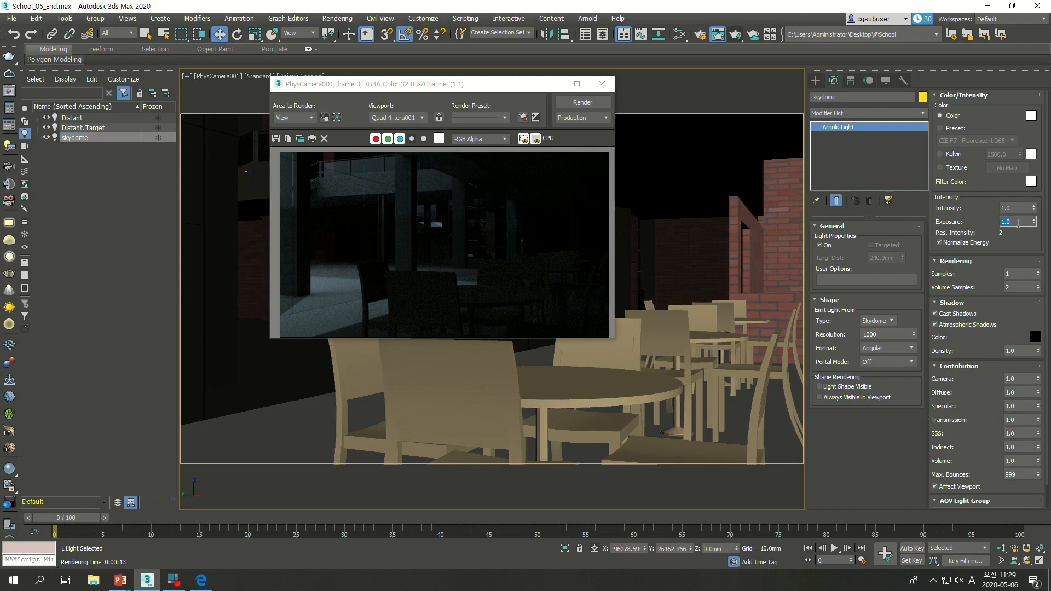
key(Return)
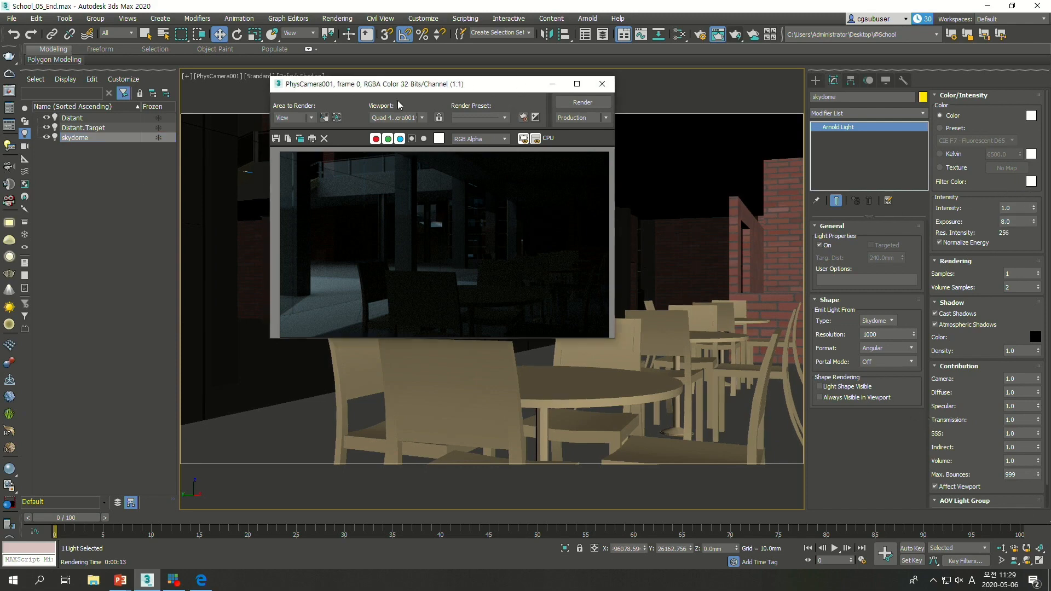
Step: Clone the dark rendered frame, render PhysCamera001 again, and place the two frames side by side
click(300, 137)
drag(481, 198, 139, 144)
click(561, 104)
drag(452, 87, 554, 102)
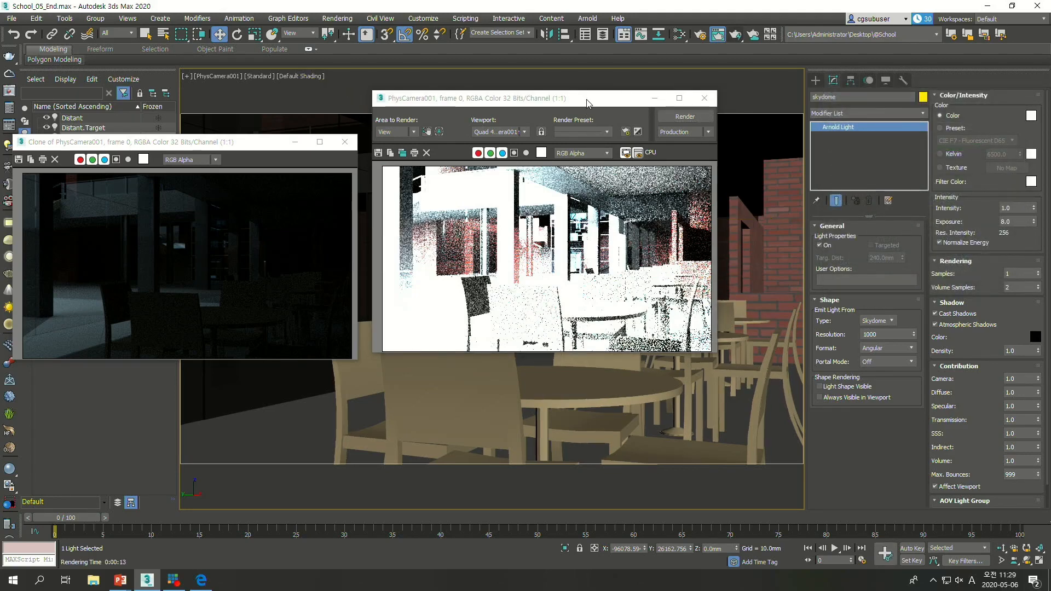
drag(588, 99, 643, 113)
mouse_move(219, 148)
mouse_down()
mouse_move(350, 158)
mouse_move(368, 189)
mouse_move(282, 203)
mouse_up()
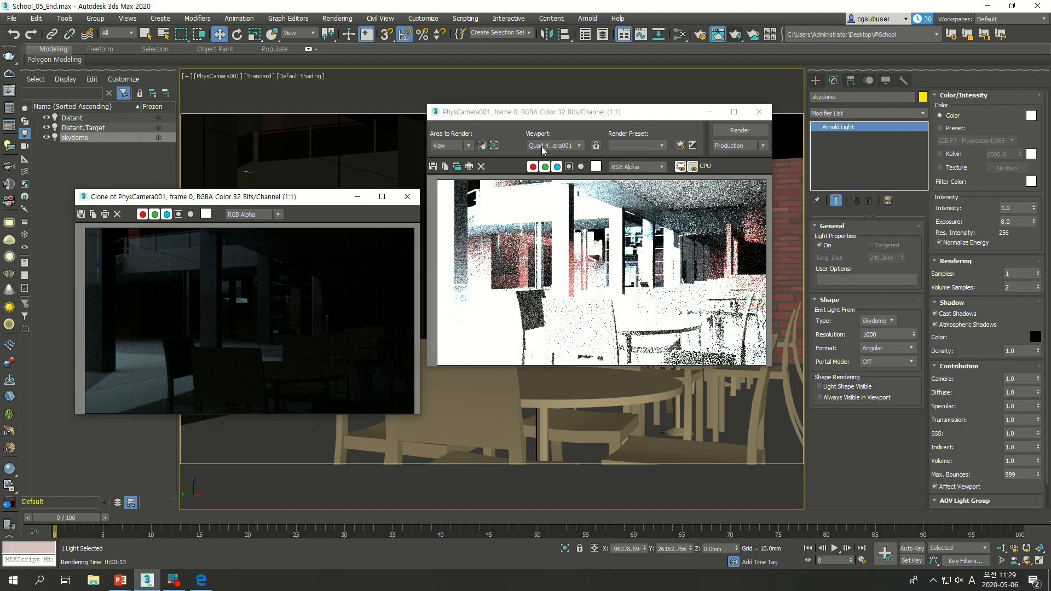
Step: Compare the brightness of the cloned frame and the new render, and close the new render
click(615, 113)
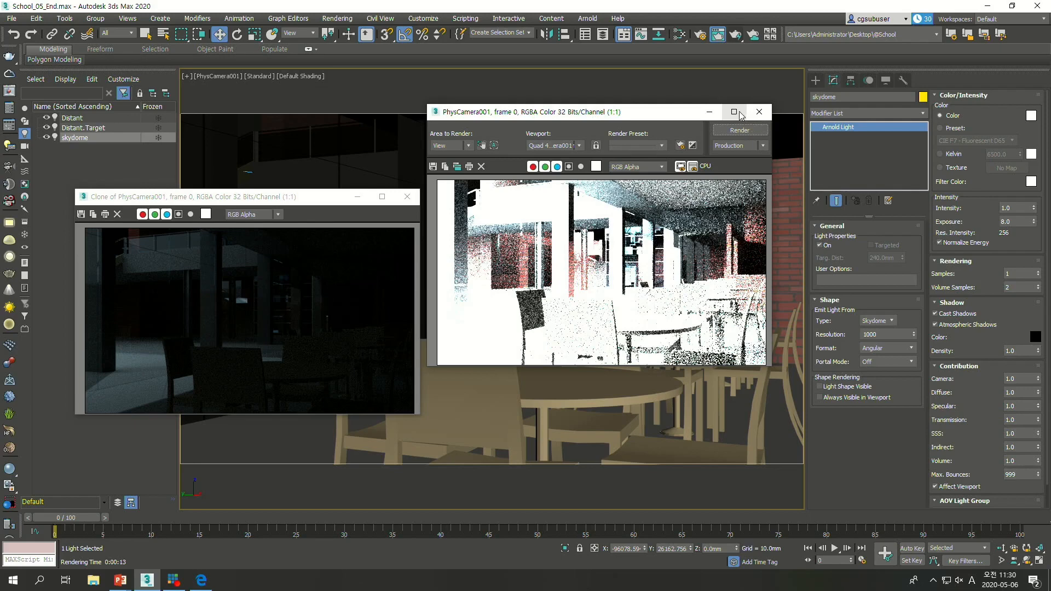
click(221, 200)
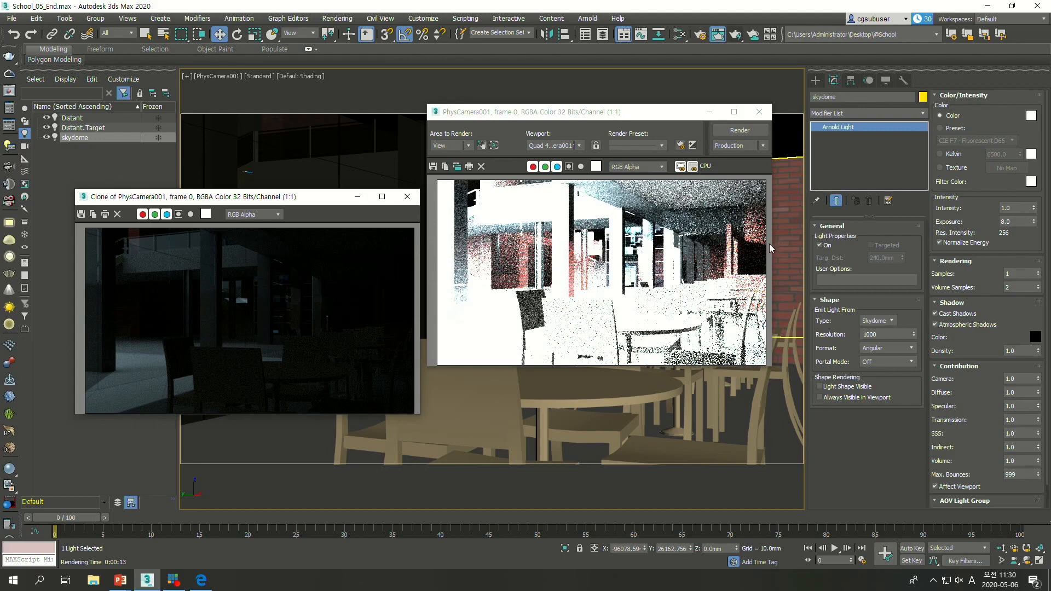
click(628, 115)
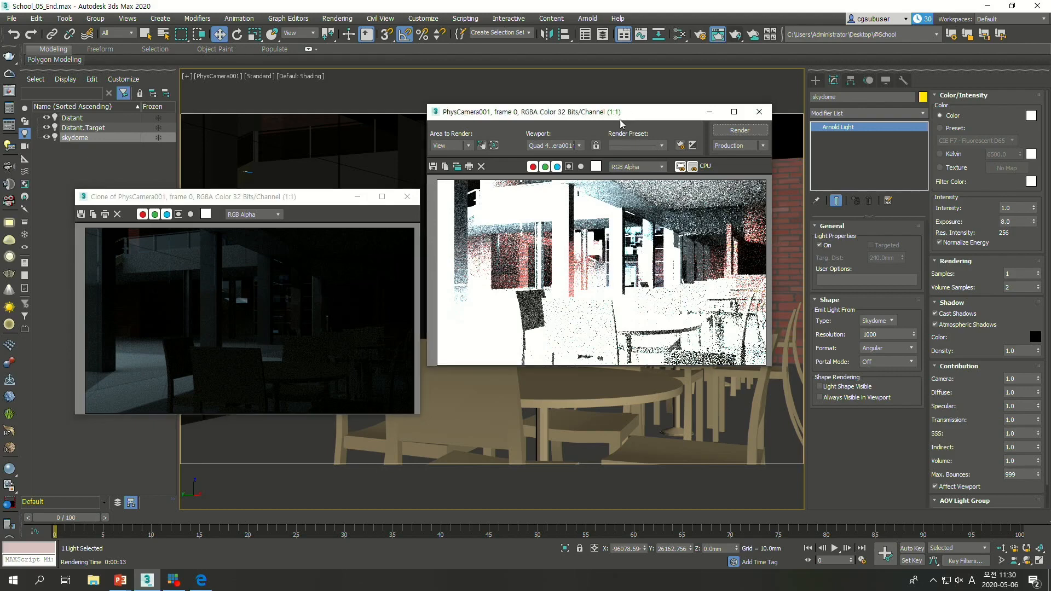
click(758, 112)
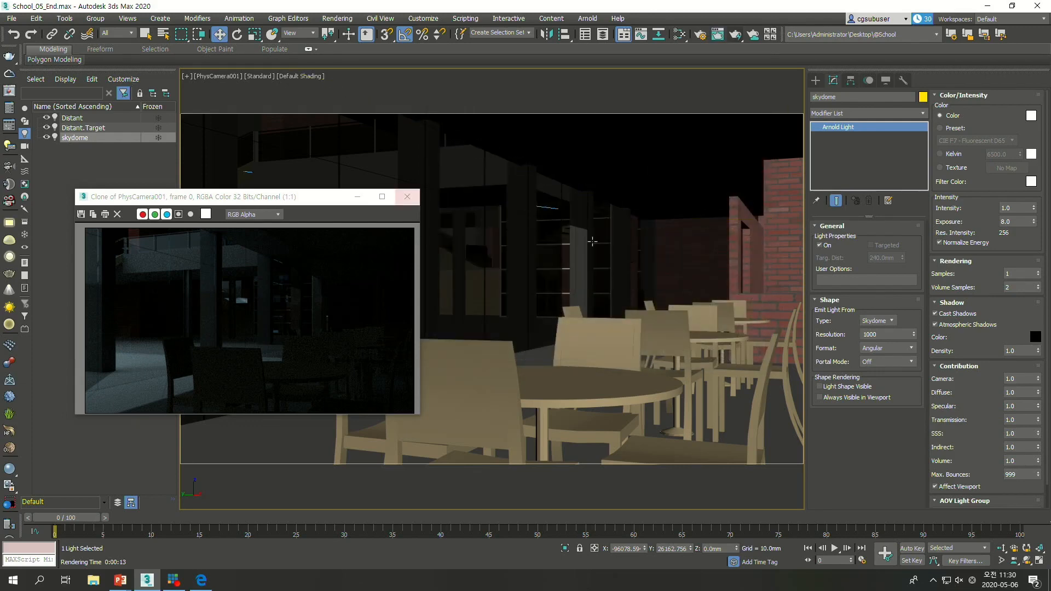
Step: Set the exposure of both the skydome light and the Distant light to 1.0
double_click(1014, 222)
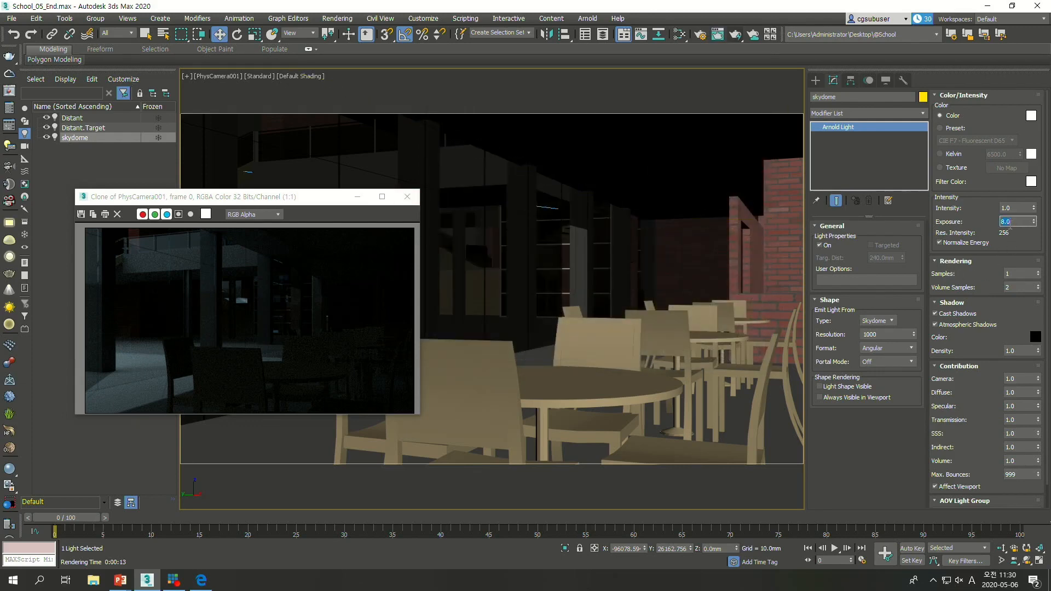
text(1)
key(Return)
click(81, 119)
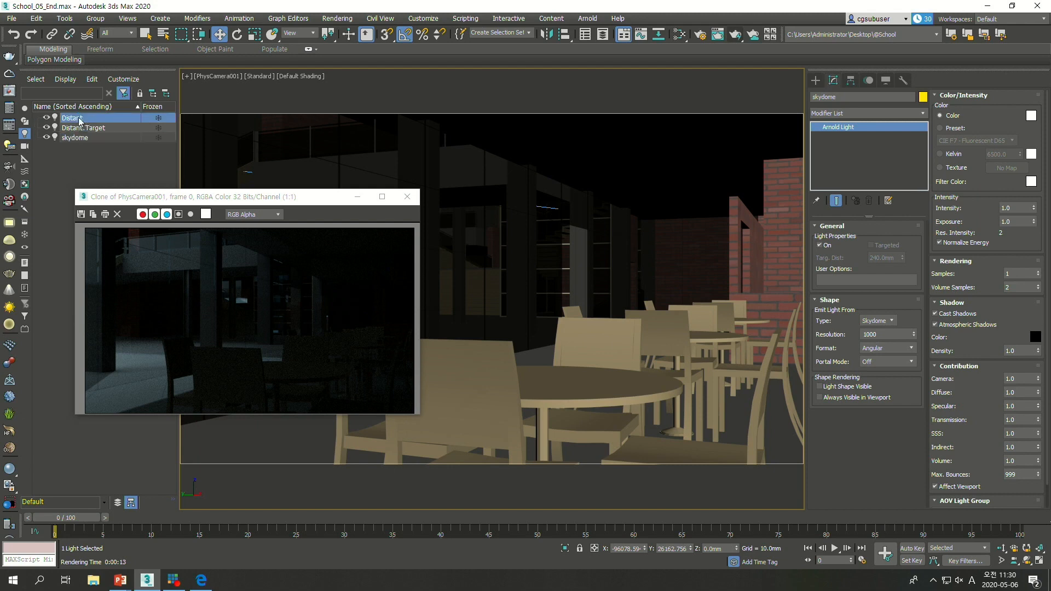
double_click(895, 501)
text(1)
key(Return)
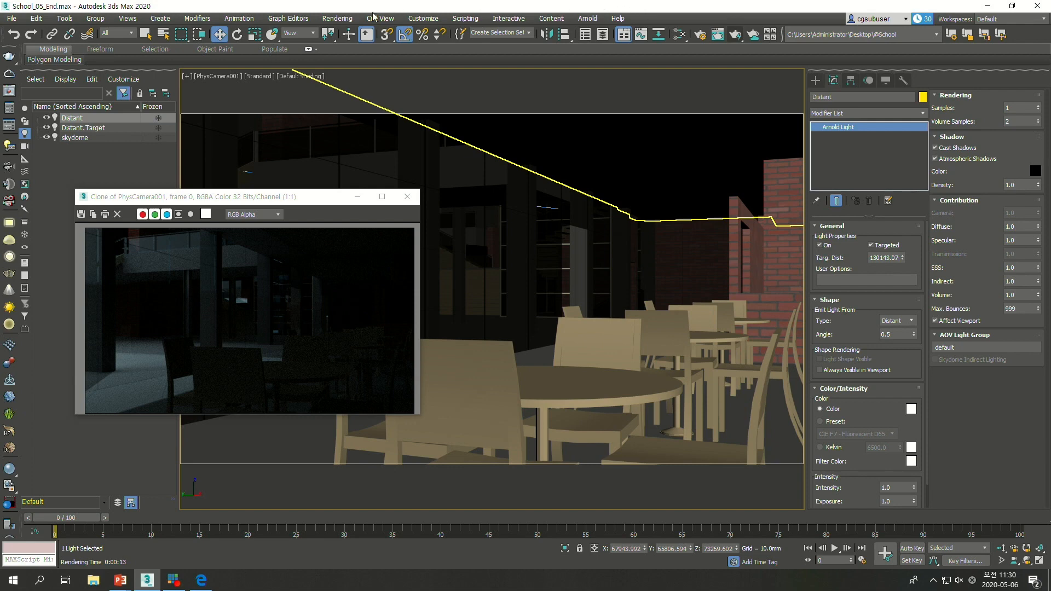
Step: Enable Physical Camera Exposure Control in the environment settings and render its exposure preview
click(343, 19)
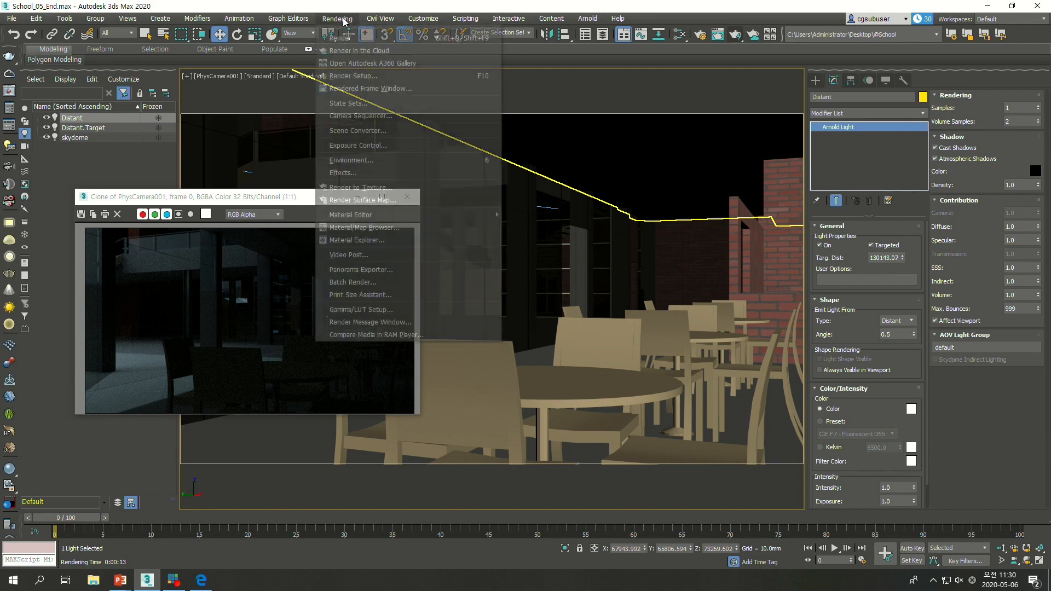
click(361, 161)
drag(367, 110, 590, 85)
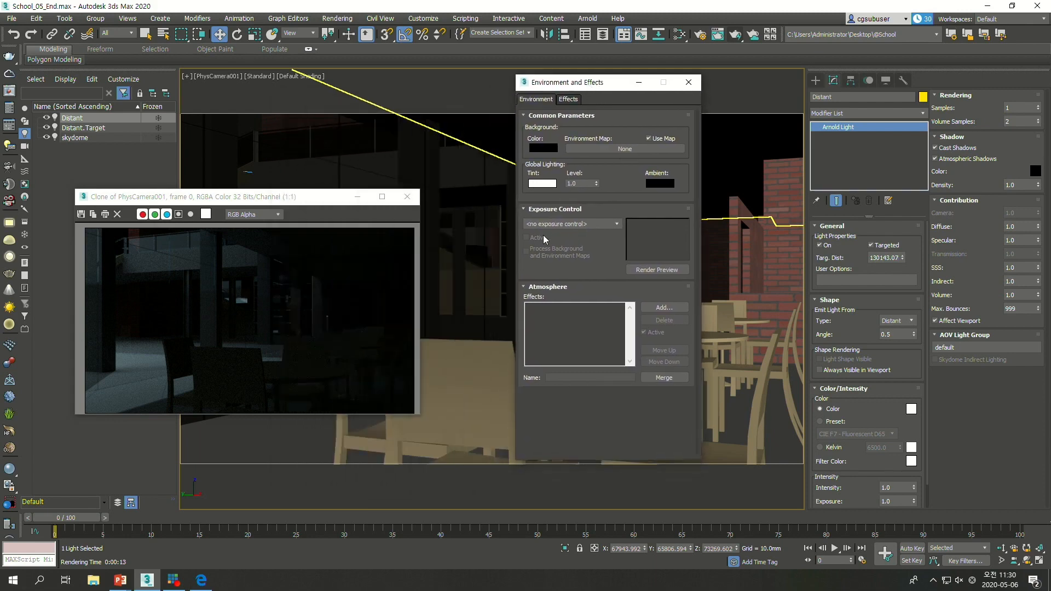
click(618, 225)
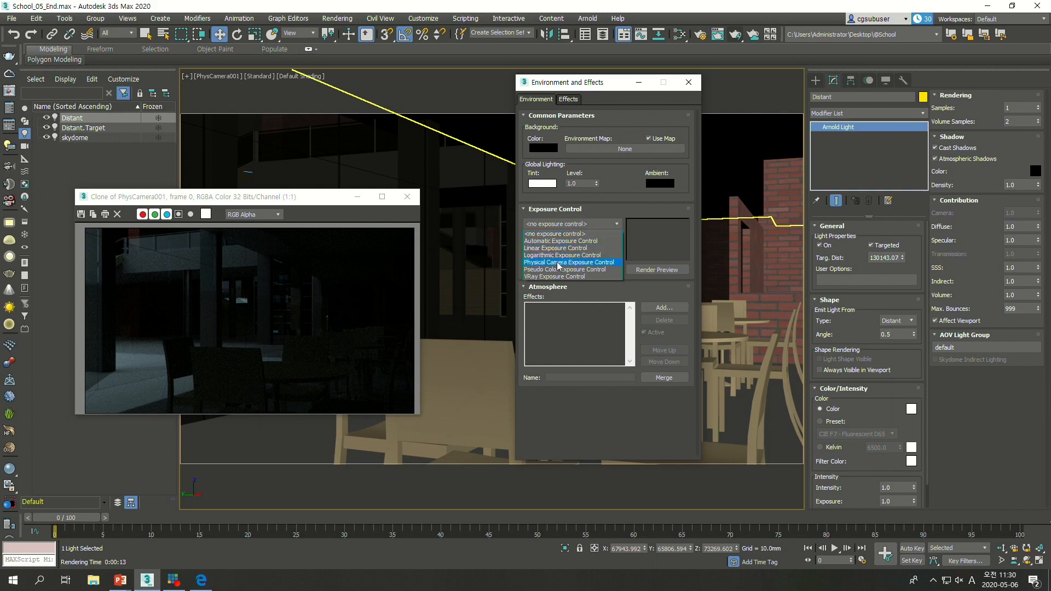
click(559, 263)
drag(577, 85, 488, 82)
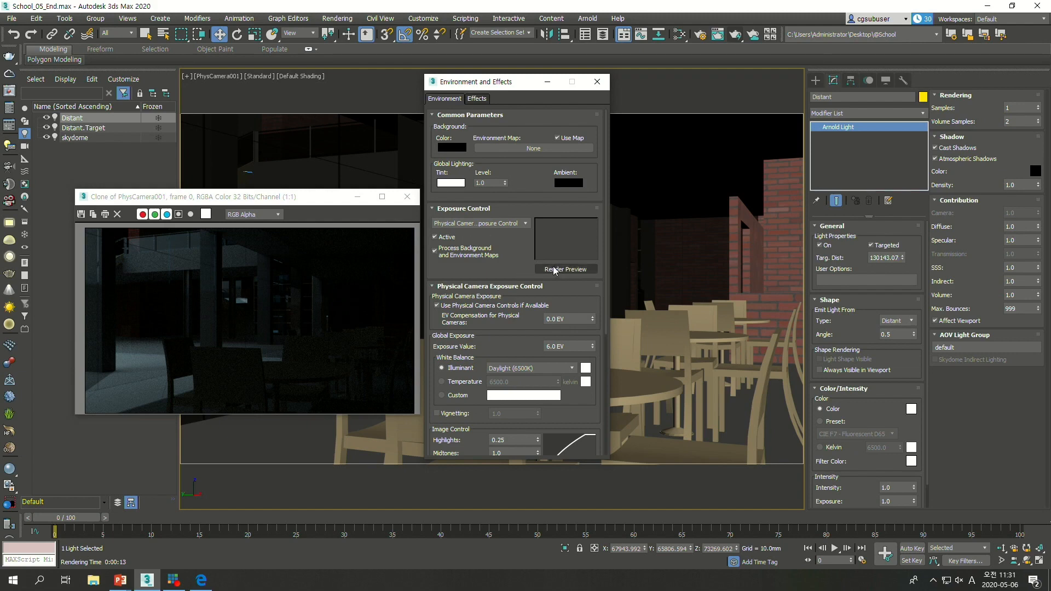
click(208, 199)
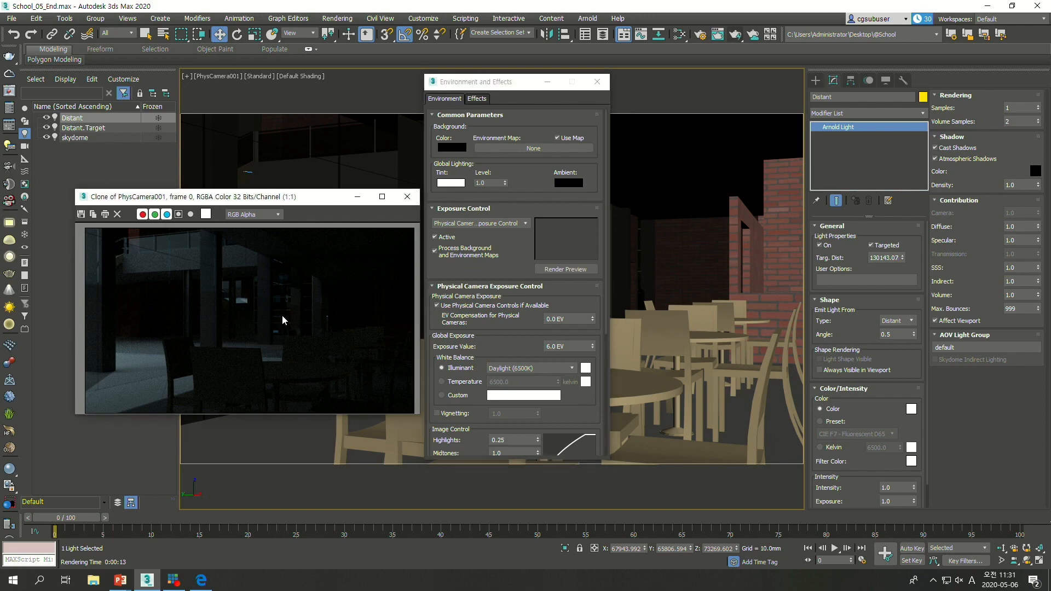
click(562, 273)
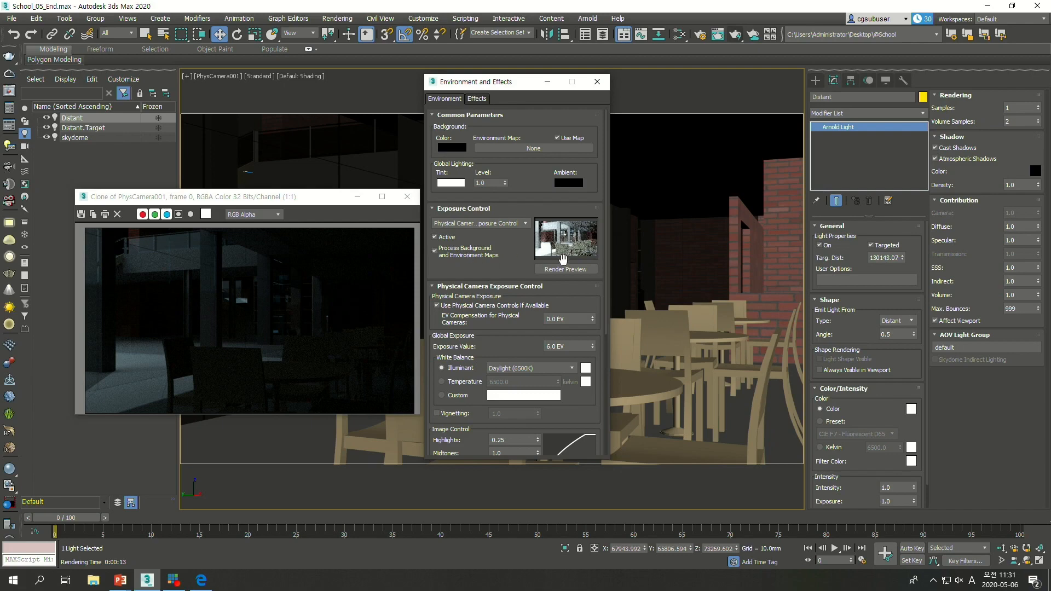
Step: Render the PhysCamera001 view with exposure control active, compare it with the dark cloned frame, and close the clone
click(736, 35)
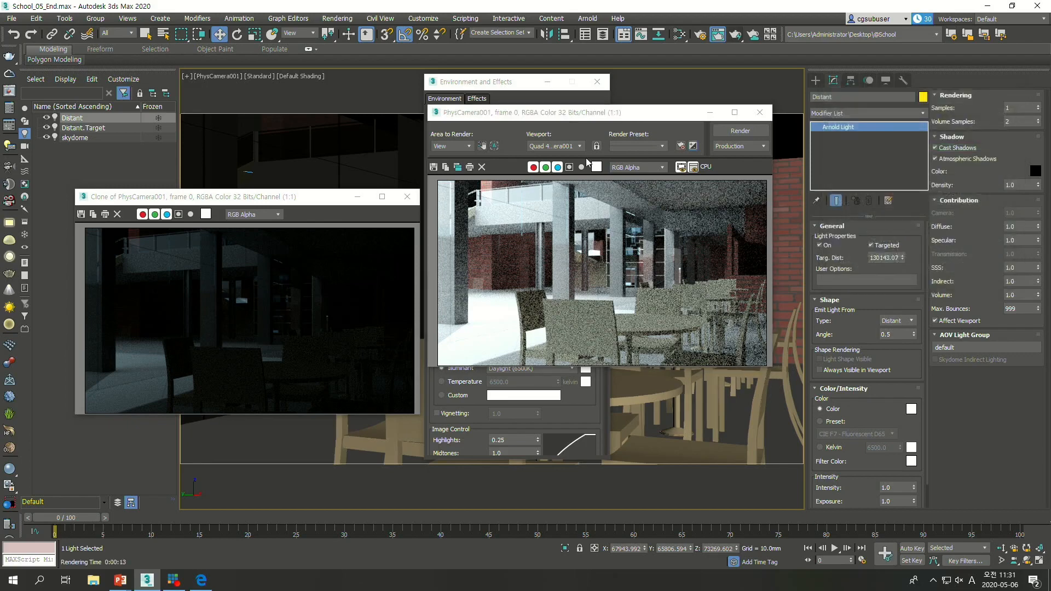
drag(634, 115, 616, 103)
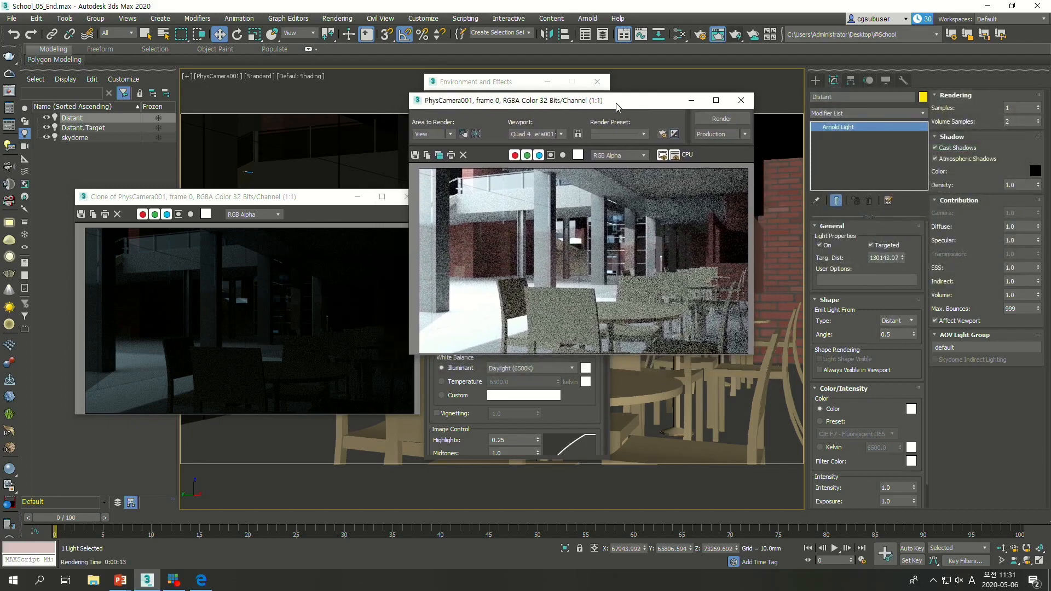
drag(323, 205, 299, 197)
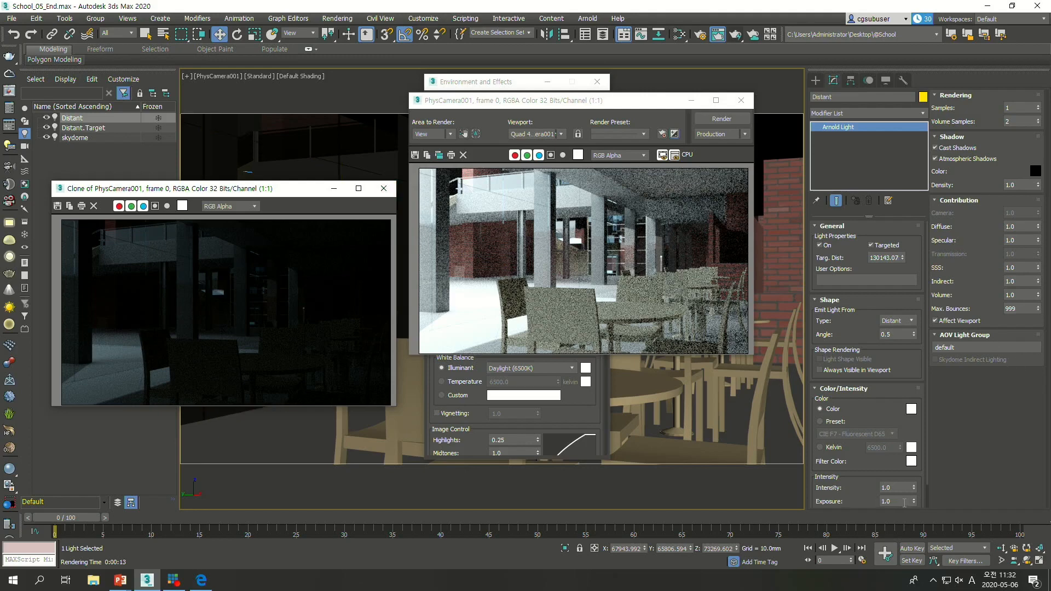
click(383, 188)
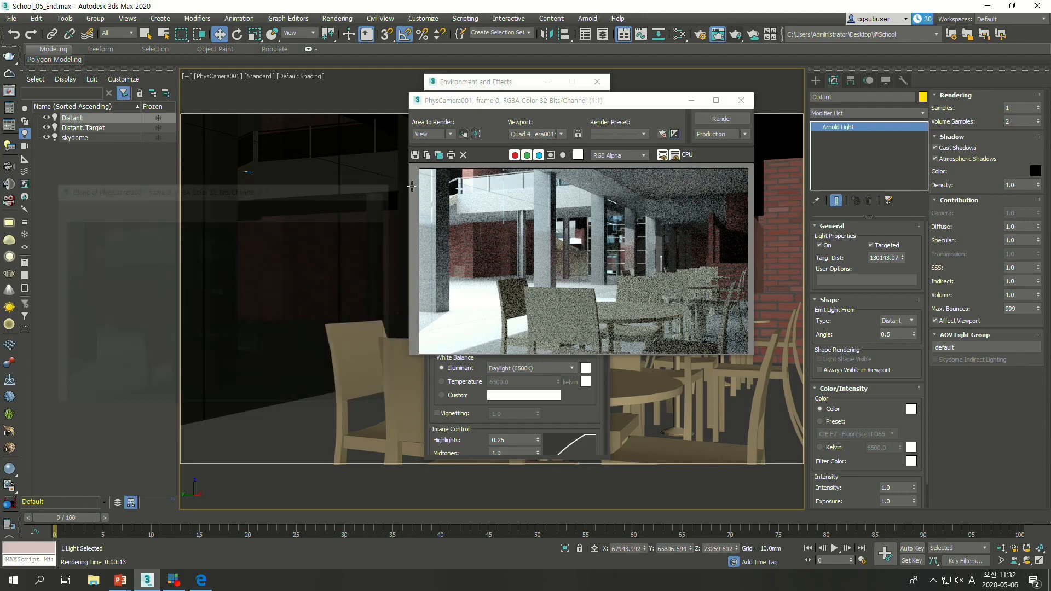
Step: Examine the exposure control settings beside the rendered frame and close the Environment and Effects dialog
drag(563, 103, 226, 86)
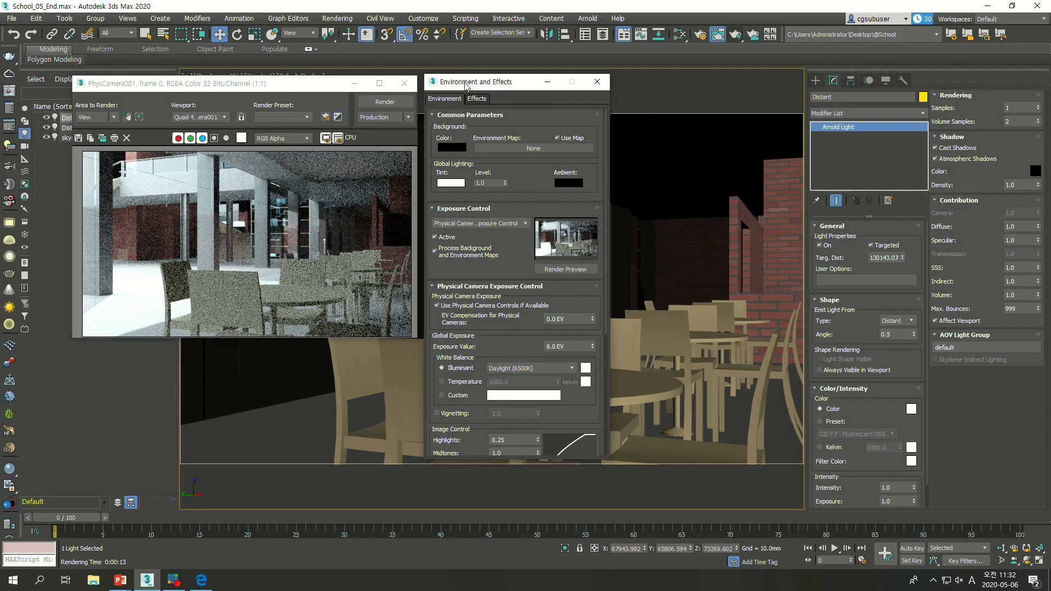
drag(466, 85, 529, 86)
drag(298, 85, 935, 183)
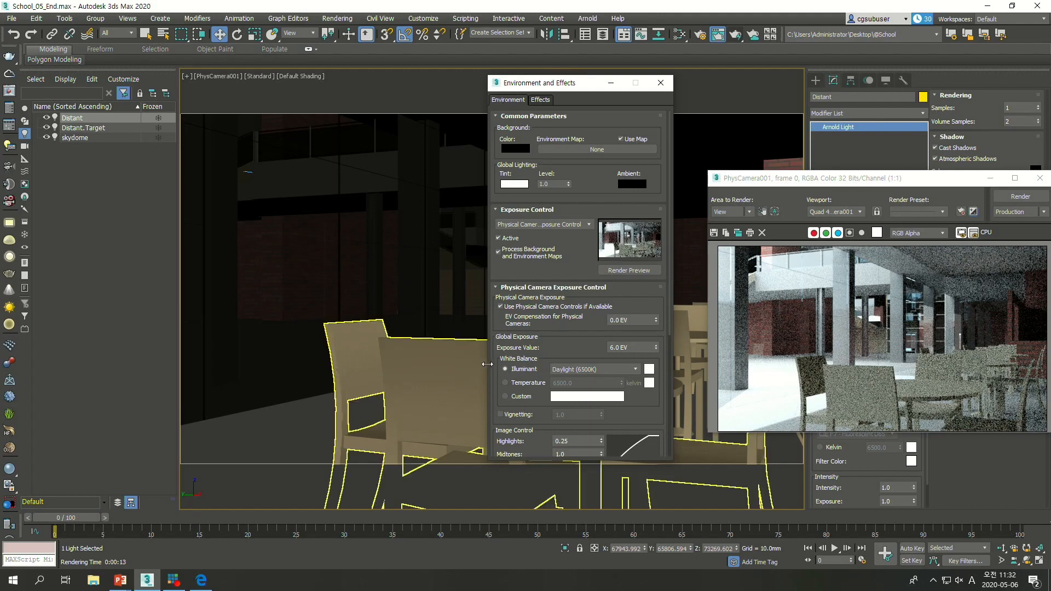
drag(552, 91, 525, 84)
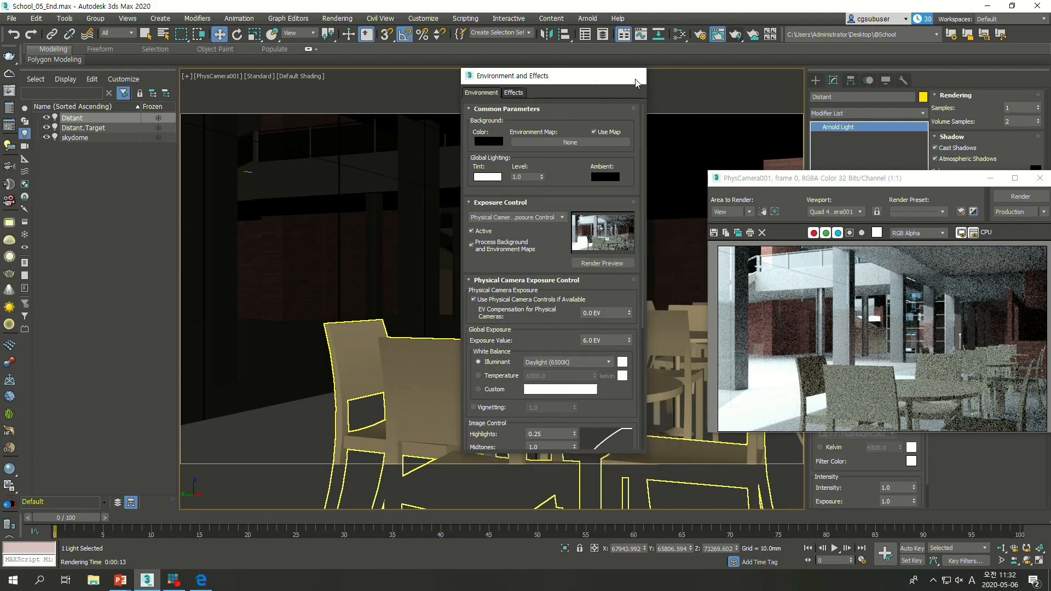
click(634, 76)
drag(983, 178, 781, 189)
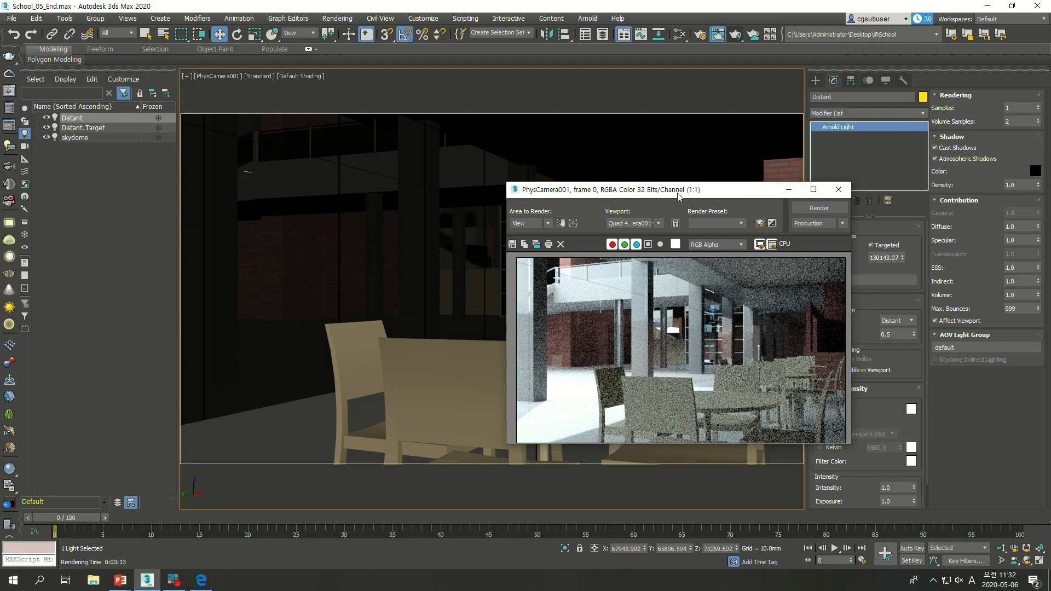
Step: Load the last rendered frame into channel A of the RAM Player, minimize the player, and close the rendered frame window
click(343, 18)
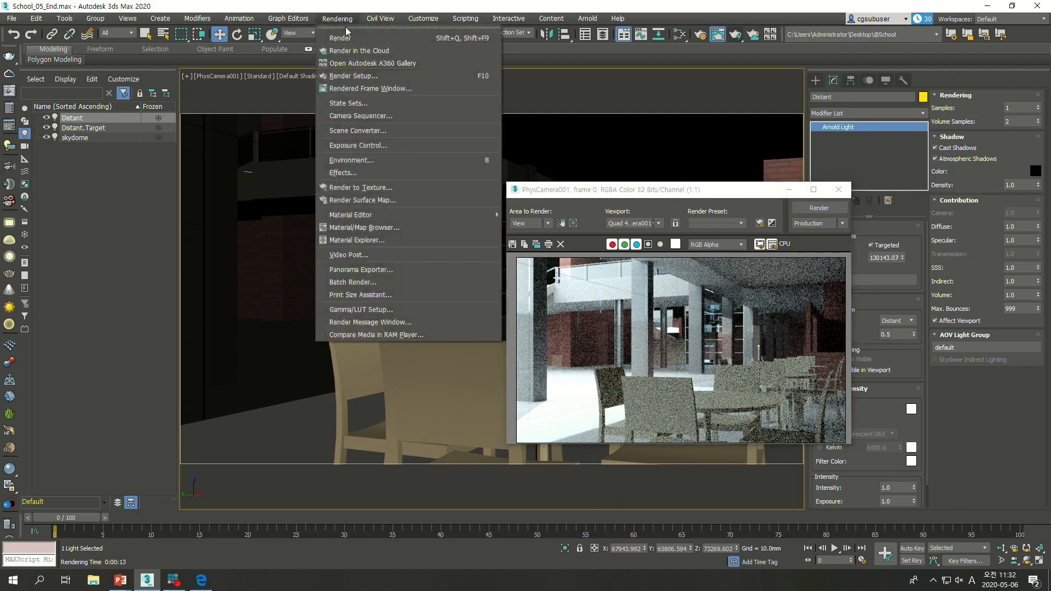
click(367, 335)
drag(343, 209, 402, 135)
click(198, 156)
click(360, 309)
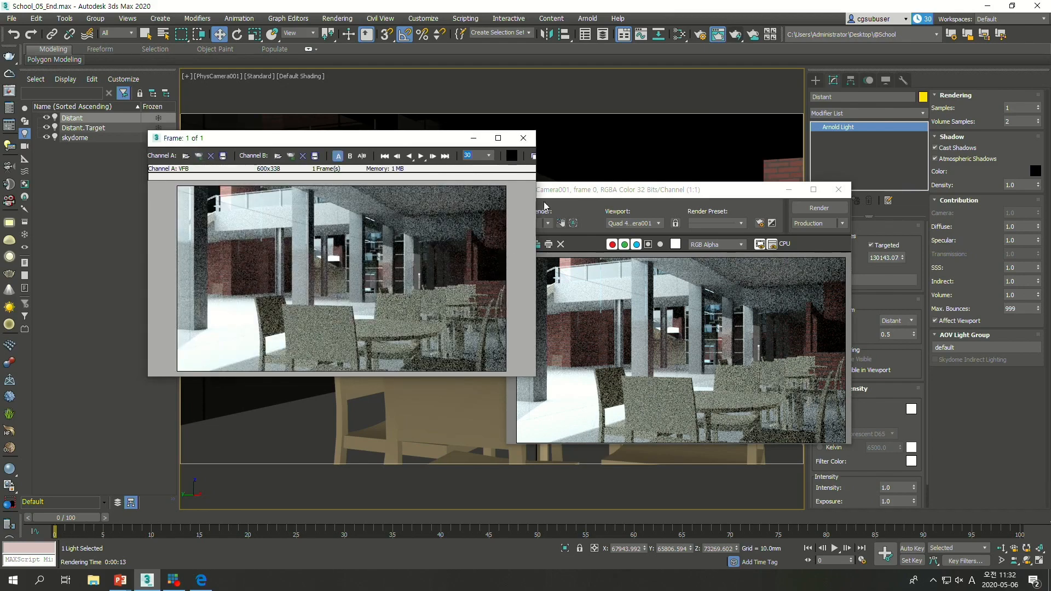
click(474, 138)
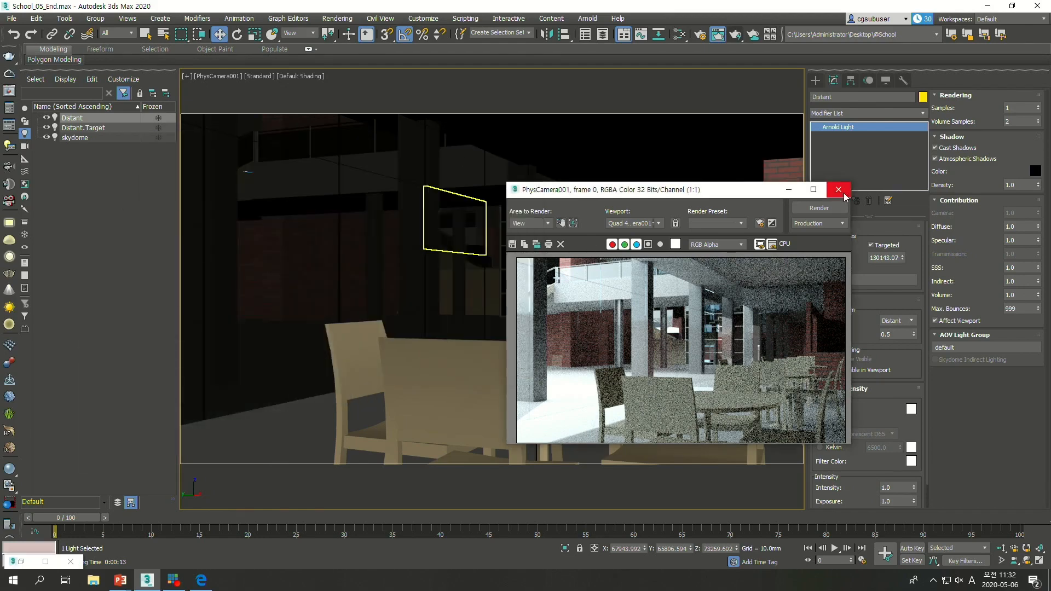
click(838, 189)
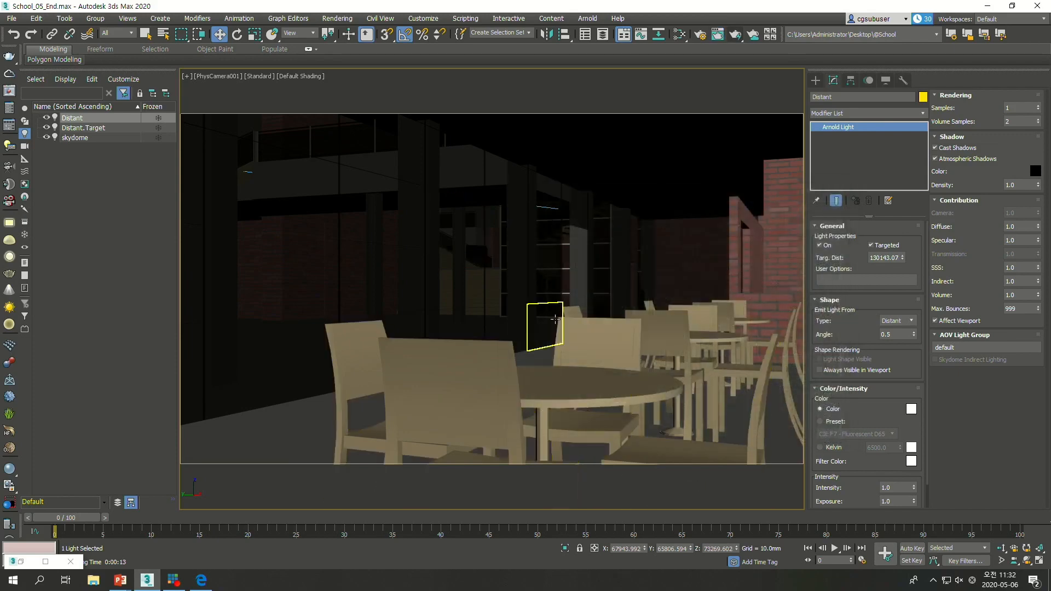
Step: Switch the viewport to a wireframe Top view showing the whole school plan with its lights
key(t)
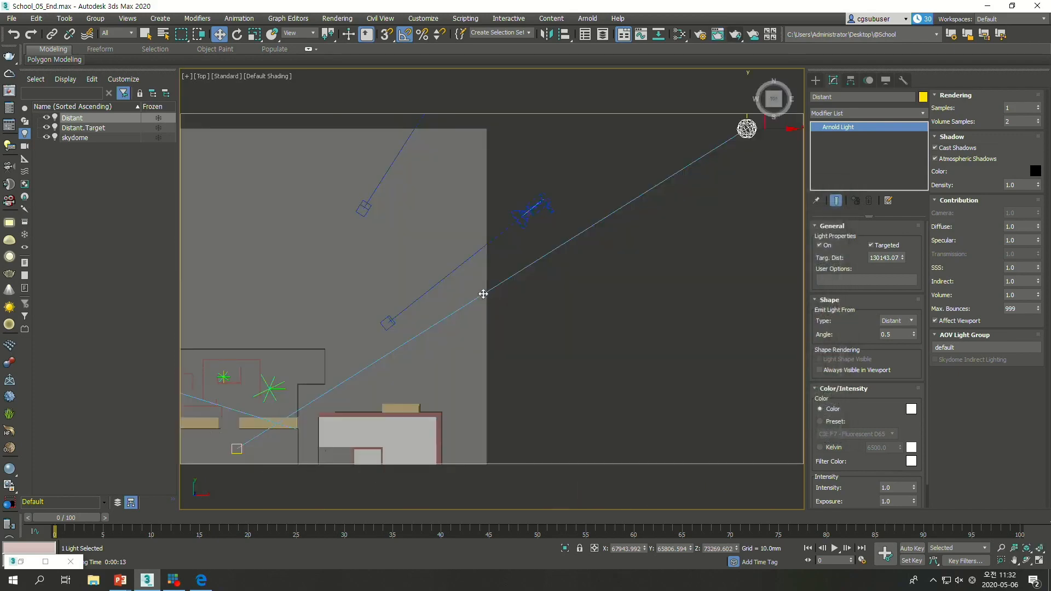
key(F3)
scroll(595, 324, down, 3)
scroll(432, 286, up, 5)
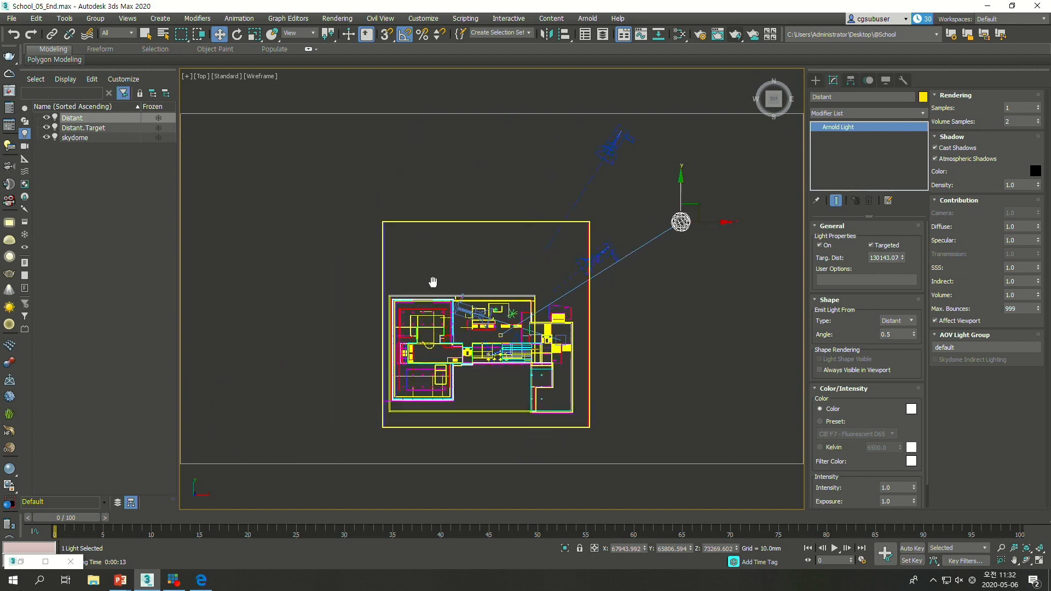
middle_drag(555, 294, 459, 255)
click(146, 34)
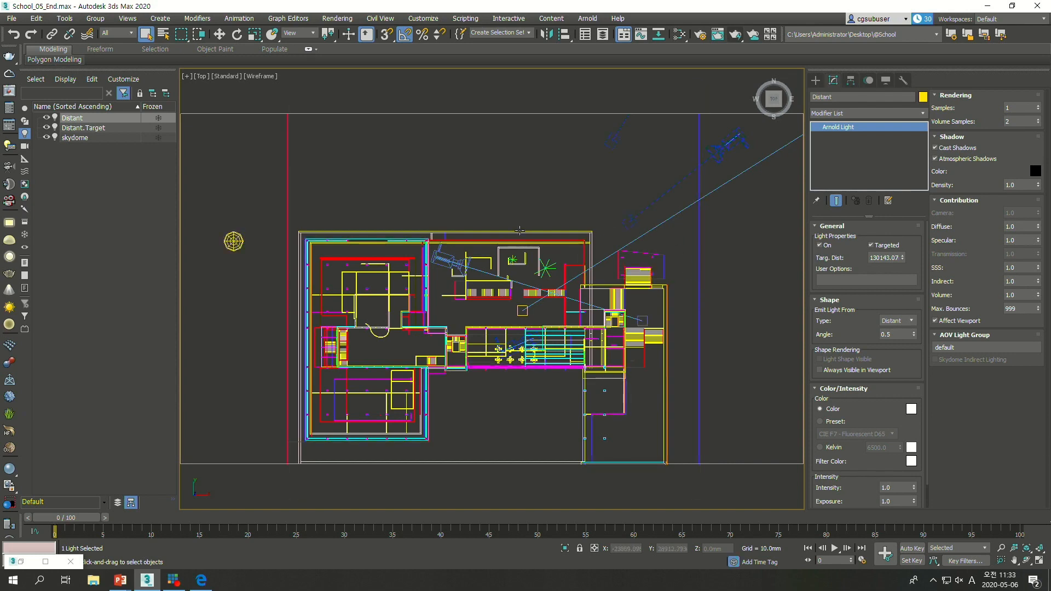
scroll(547, 227, down, 2)
middle_drag(541, 223, 508, 239)
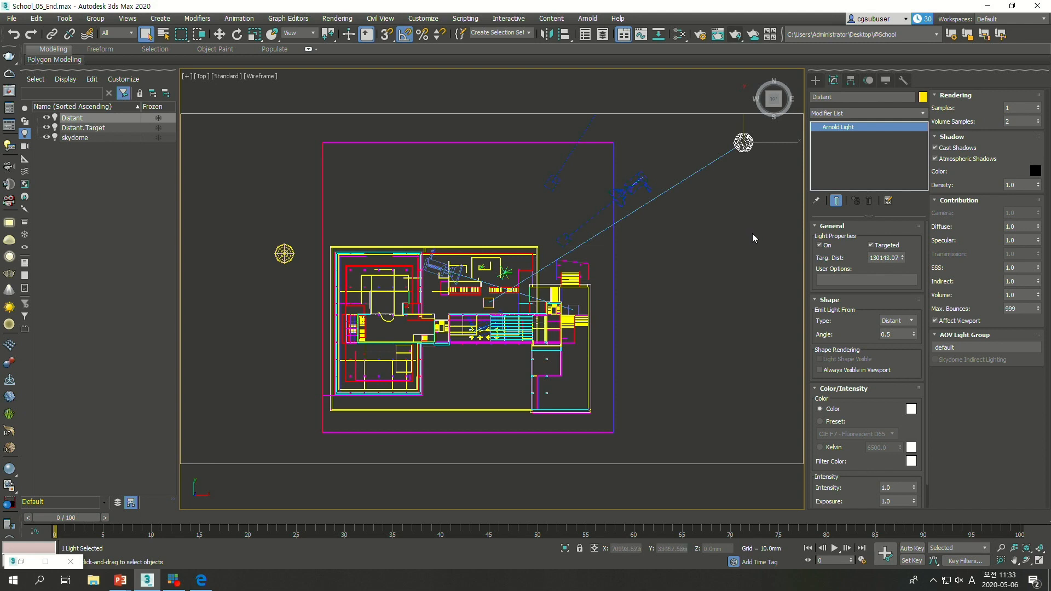
Step: Create an Arnold light of type Quad, with Portal off, in the open area between the stair strips and the furnished room
click(814, 81)
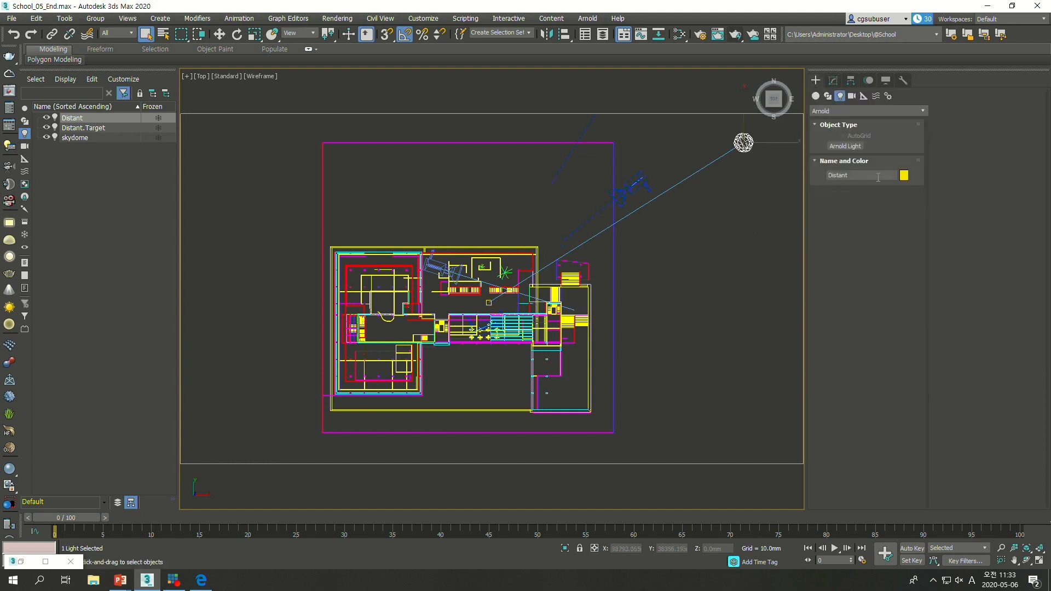
click(839, 148)
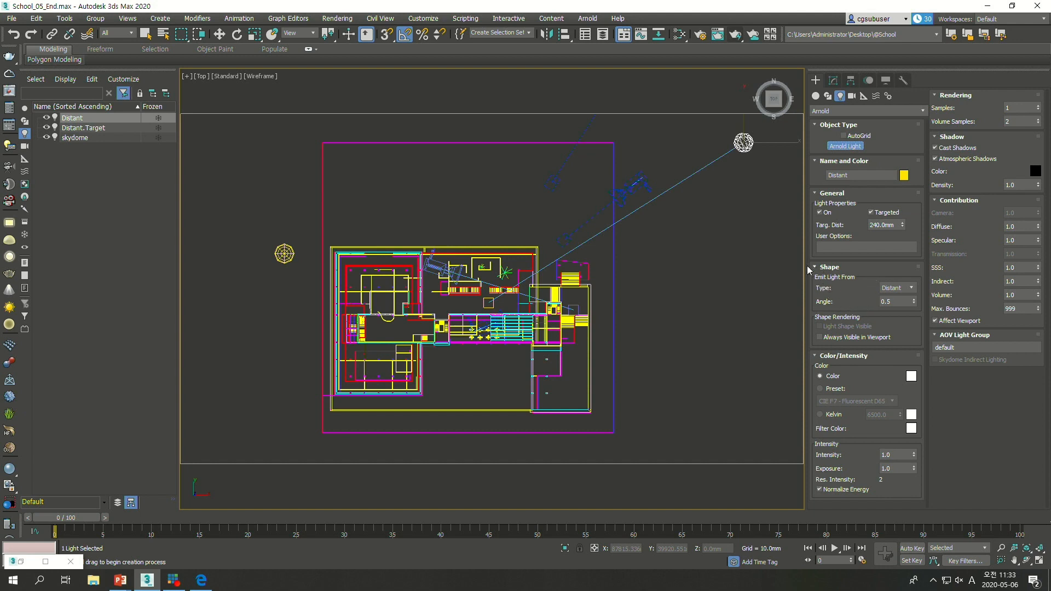
click(912, 288)
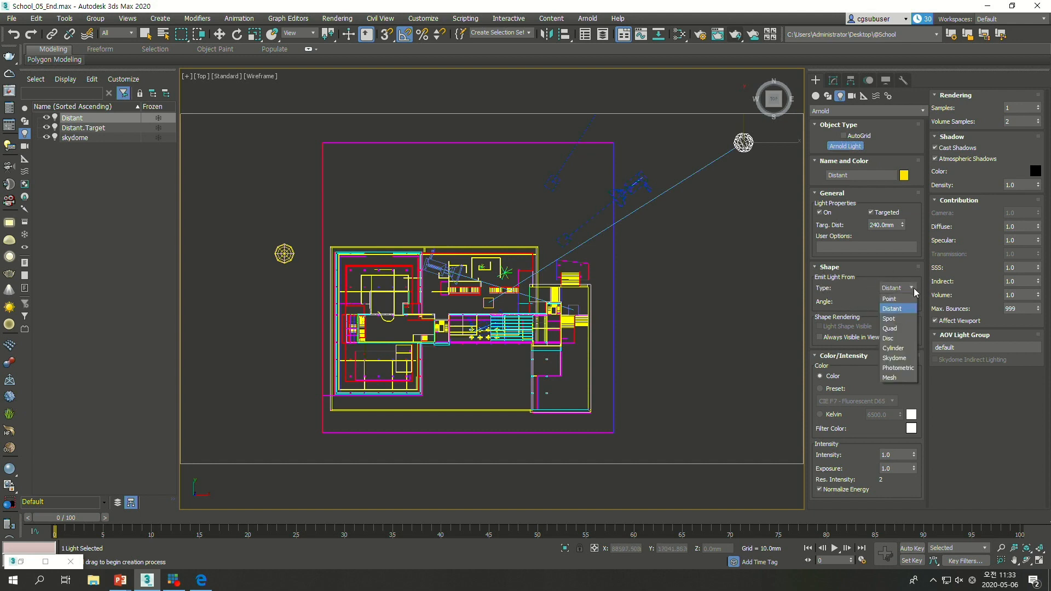
click(896, 330)
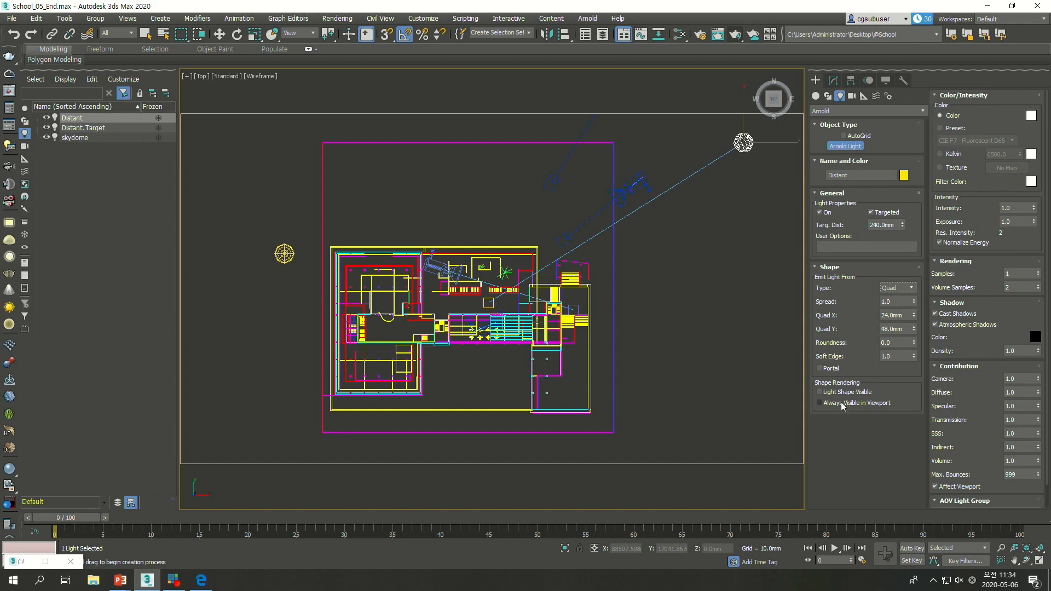
click(819, 368)
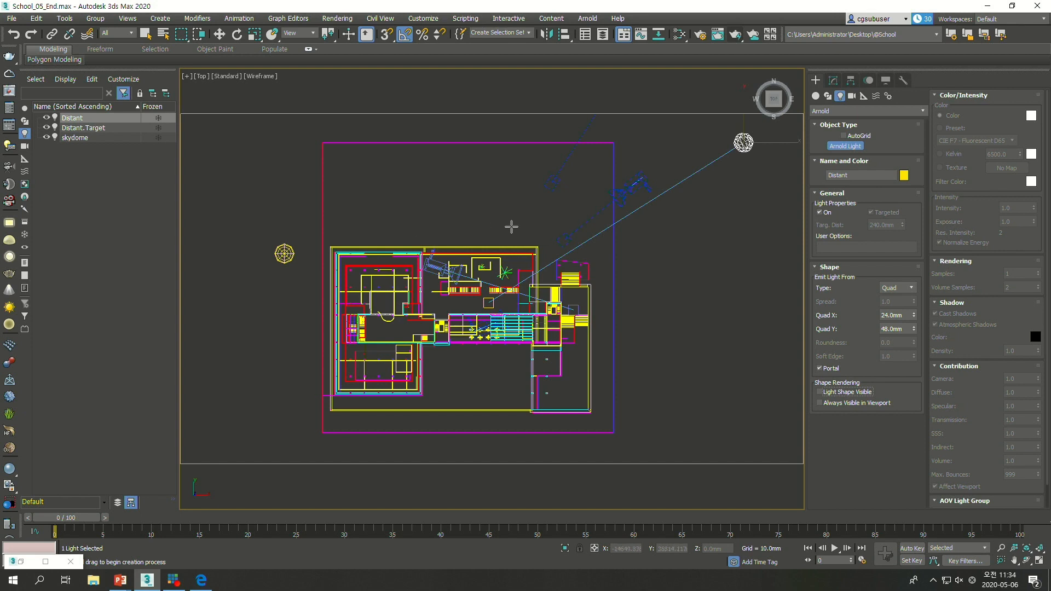
click(820, 368)
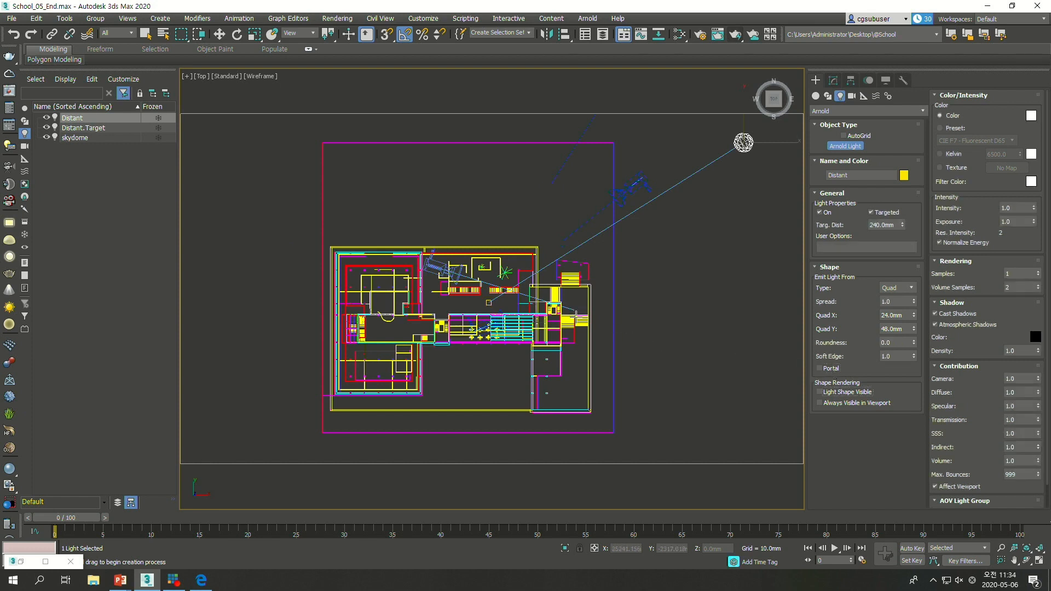
scroll(469, 298, up, 5)
click(432, 310)
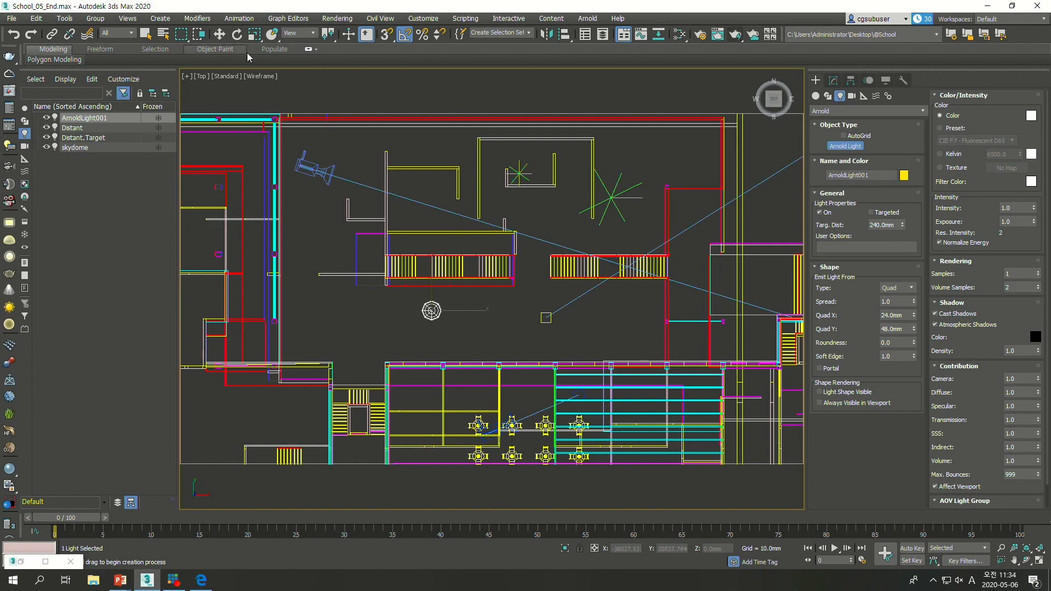
click(219, 34)
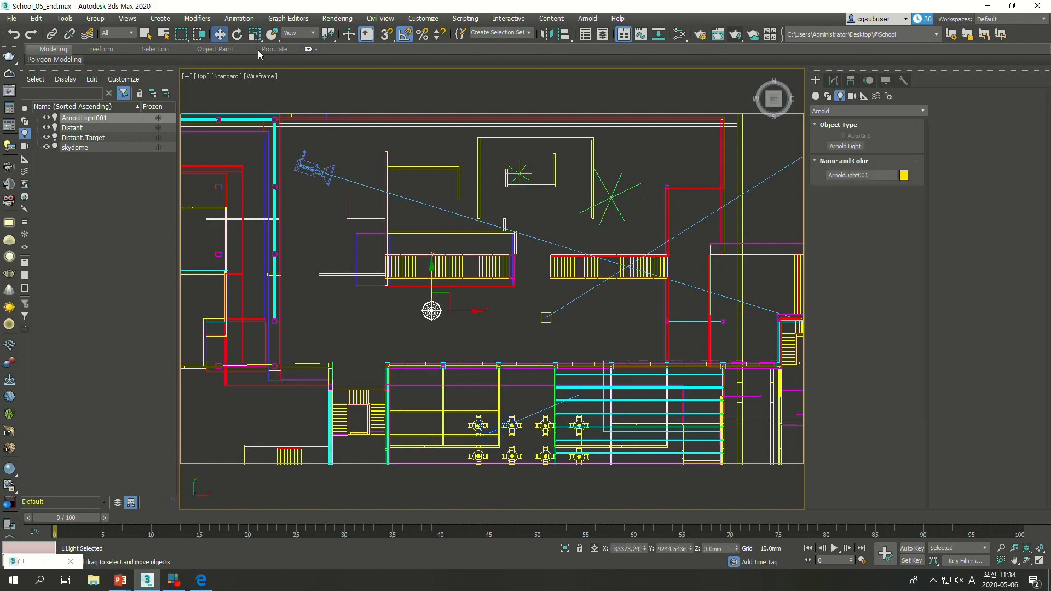
Step: Enlarge the new quad light to about 9063 mm in Quad X and 2382 mm in Quad Y
click(833, 80)
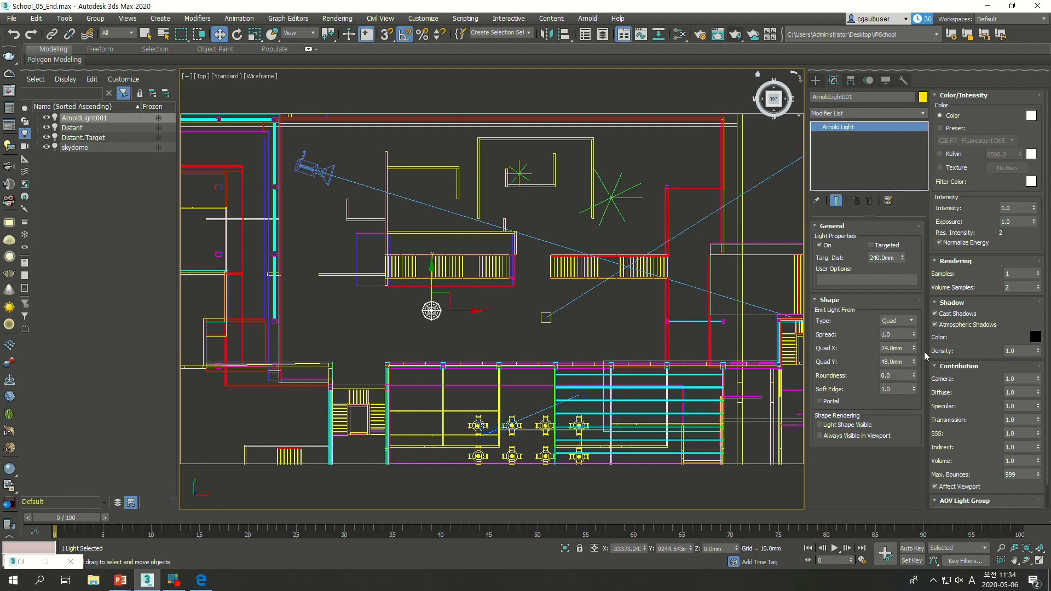
drag(914, 348, 910, 548)
drag(914, 362, 884, 22)
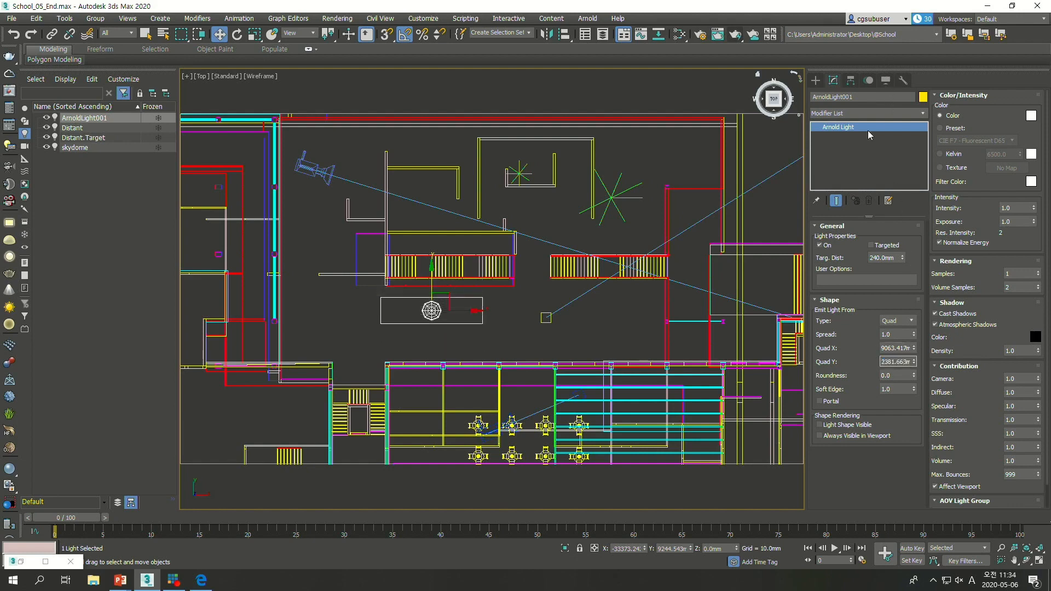
Step: Isolate the quad light in the Top view and activate Rotate
click(865, 228)
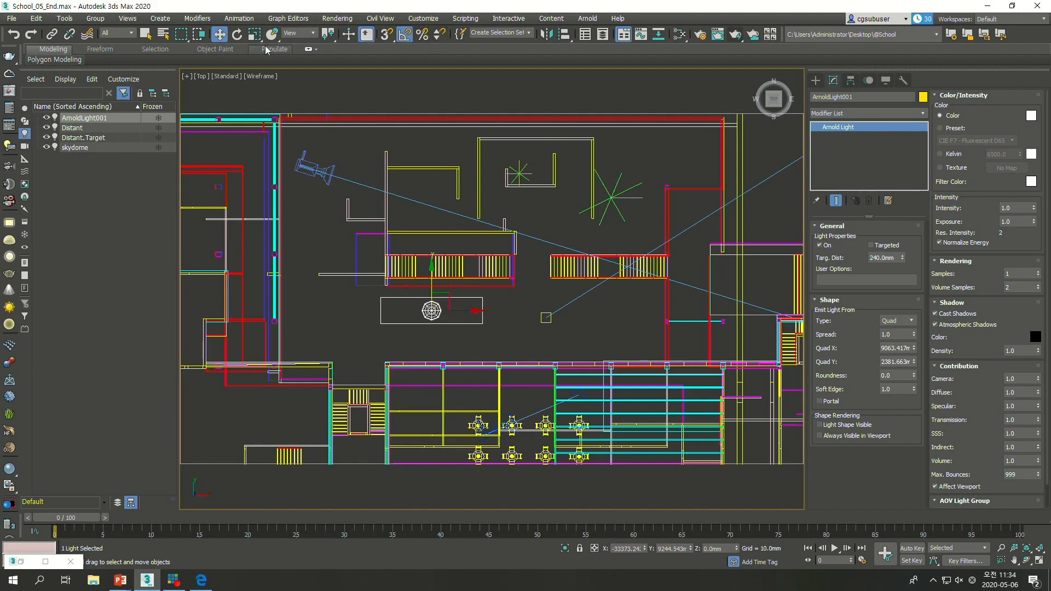
click(565, 549)
key(e)
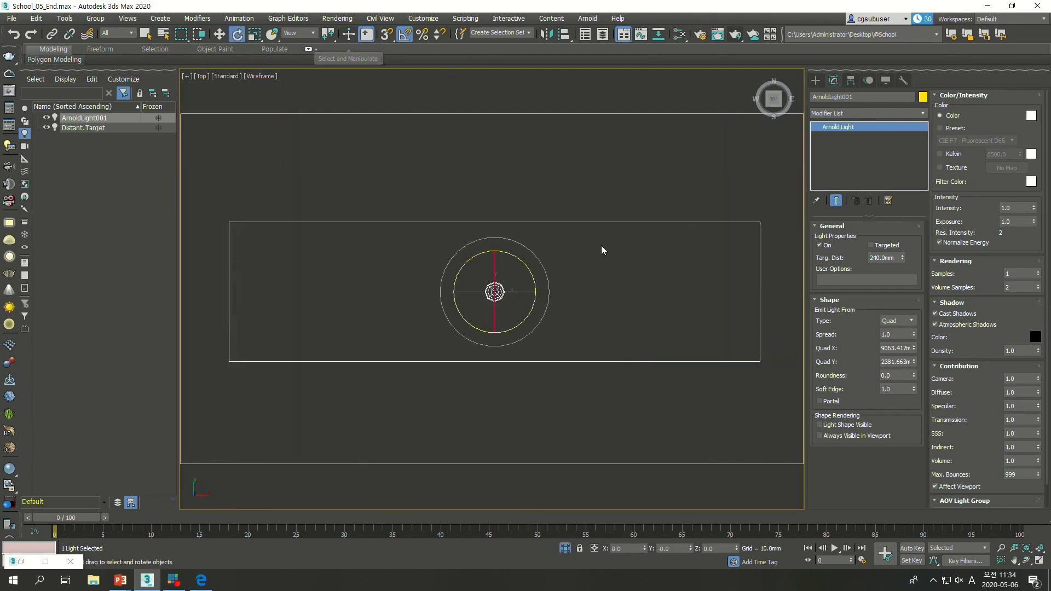
Step: Try to rotate the isolated quad light about 89.5 degrees around its X axis so it stands upright
drag(497, 266, 508, 172)
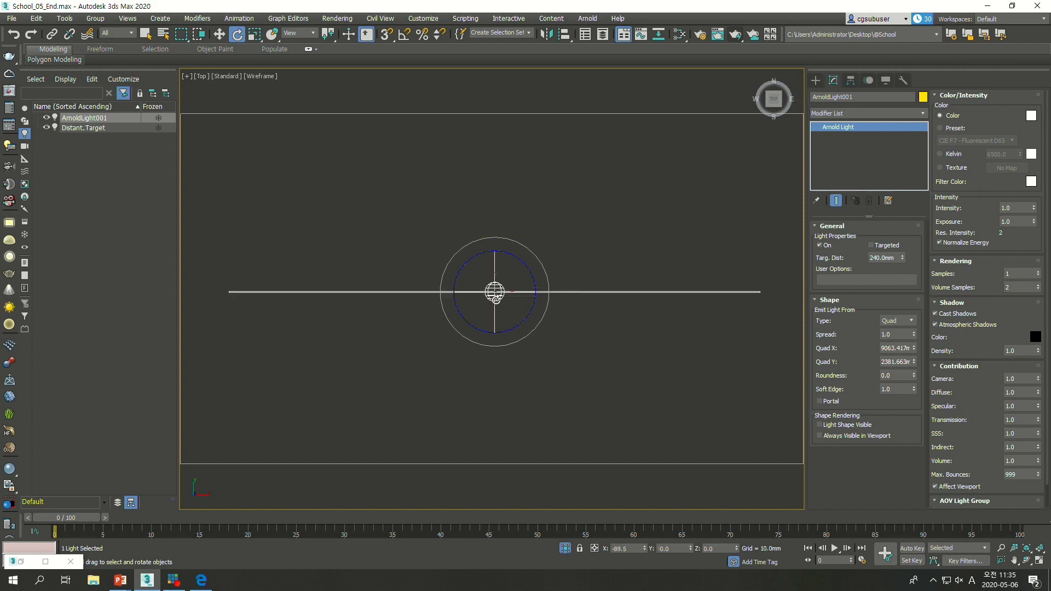
scroll(500, 302, up, 4)
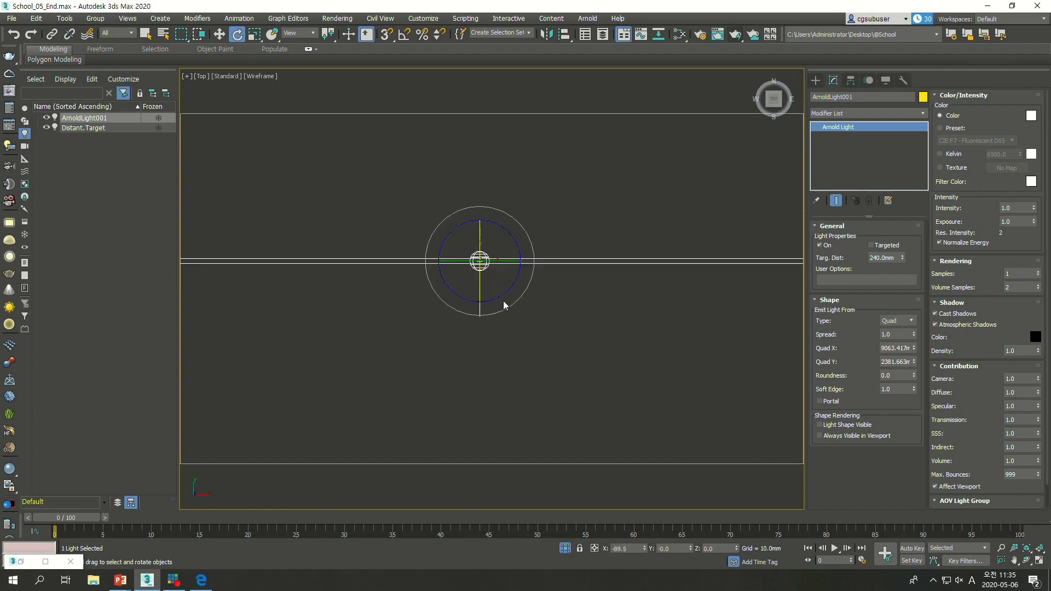
click(145, 35)
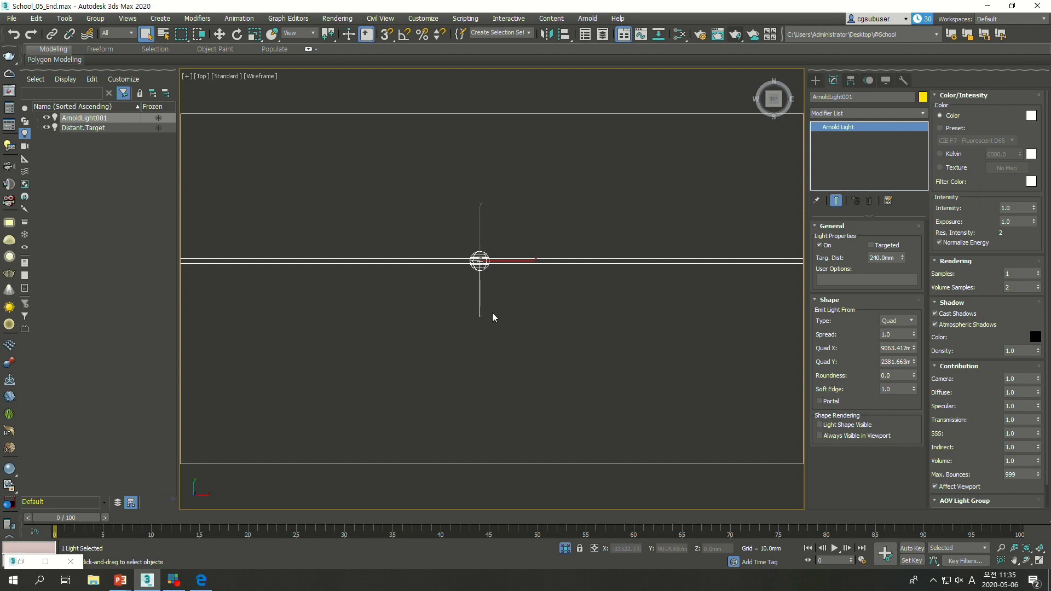
key(ctrl+z)
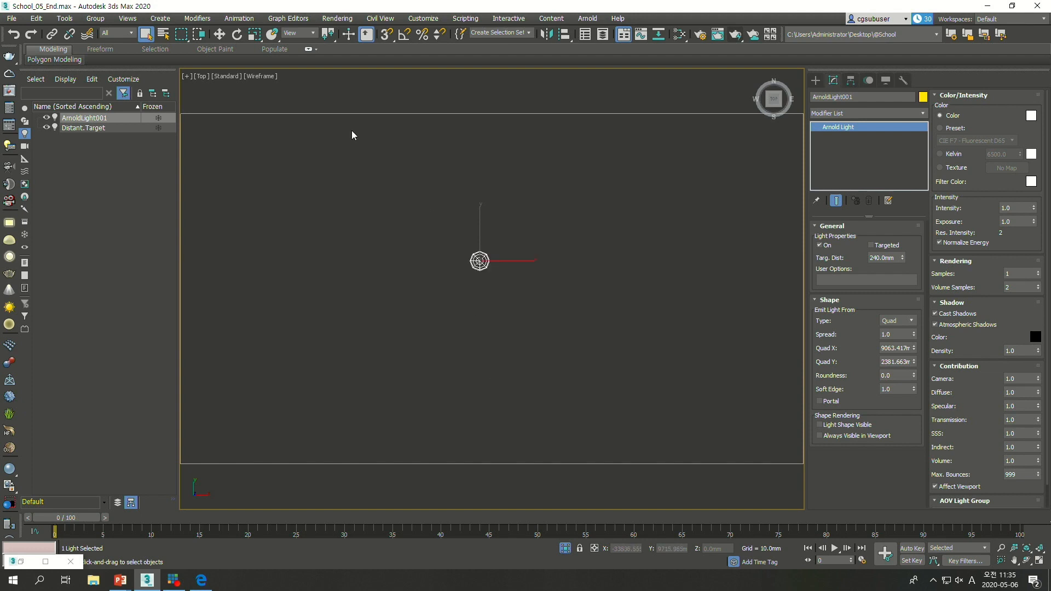
Step: Rotate the isolated quad light around its X axis until it stands upright, and end the isolation
click(237, 34)
drag(480, 285, 480, 185)
click(576, 400)
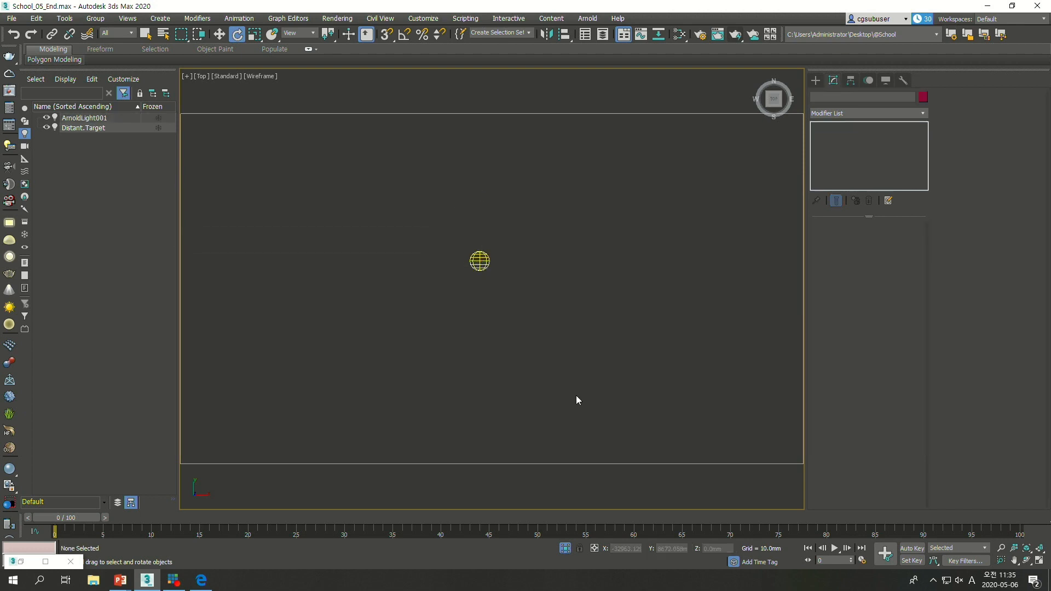
click(566, 549)
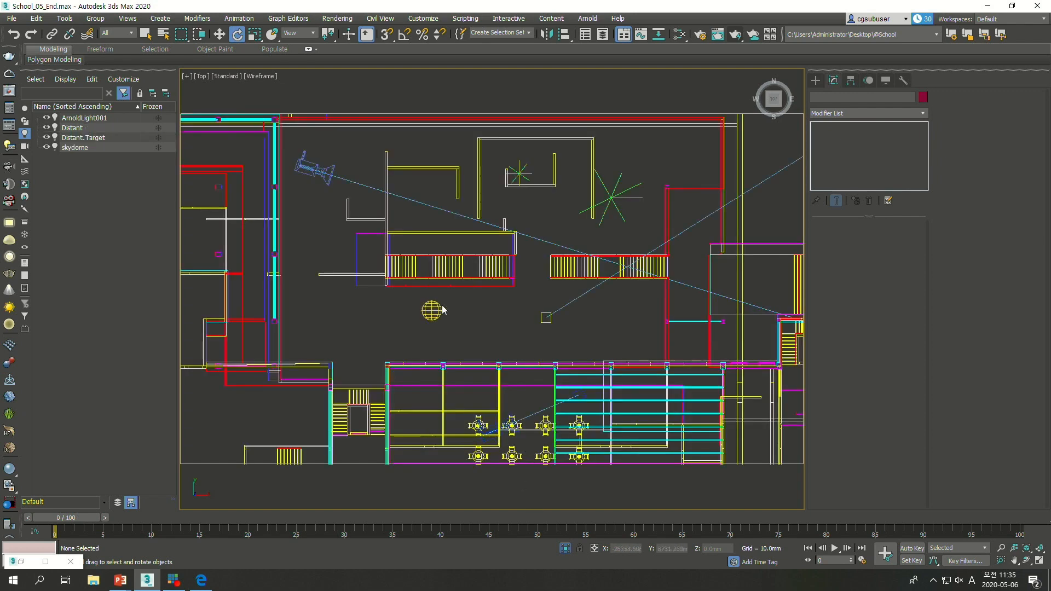
Step: Move the upright quad light to just outside the furnished room's facade, at about X -27157 mm, Y 4952 mm
key(w)
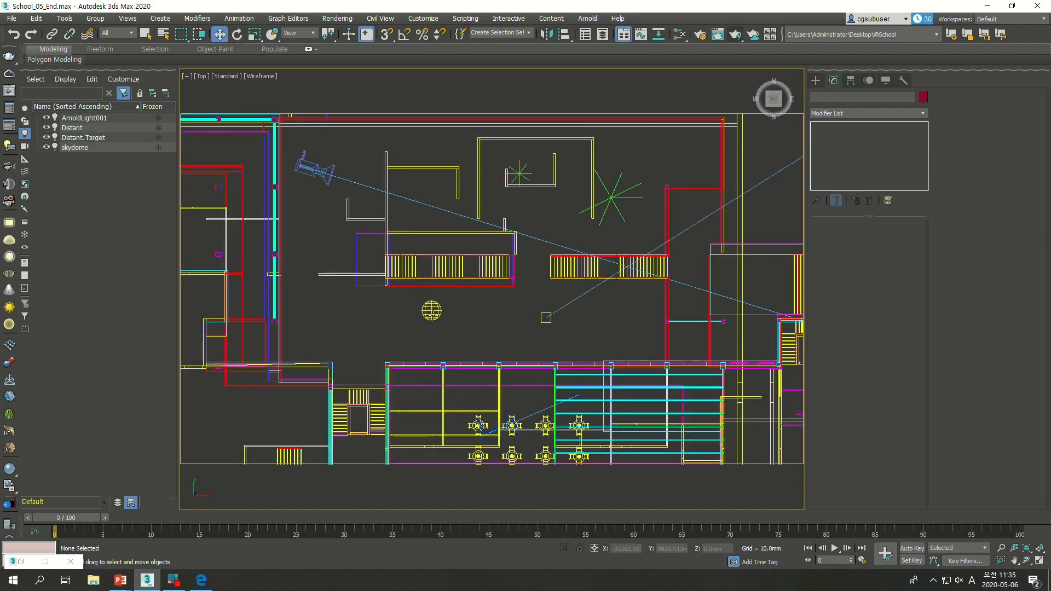
click(431, 311)
drag(450, 302, 515, 332)
middle_drag(532, 409, 521, 363)
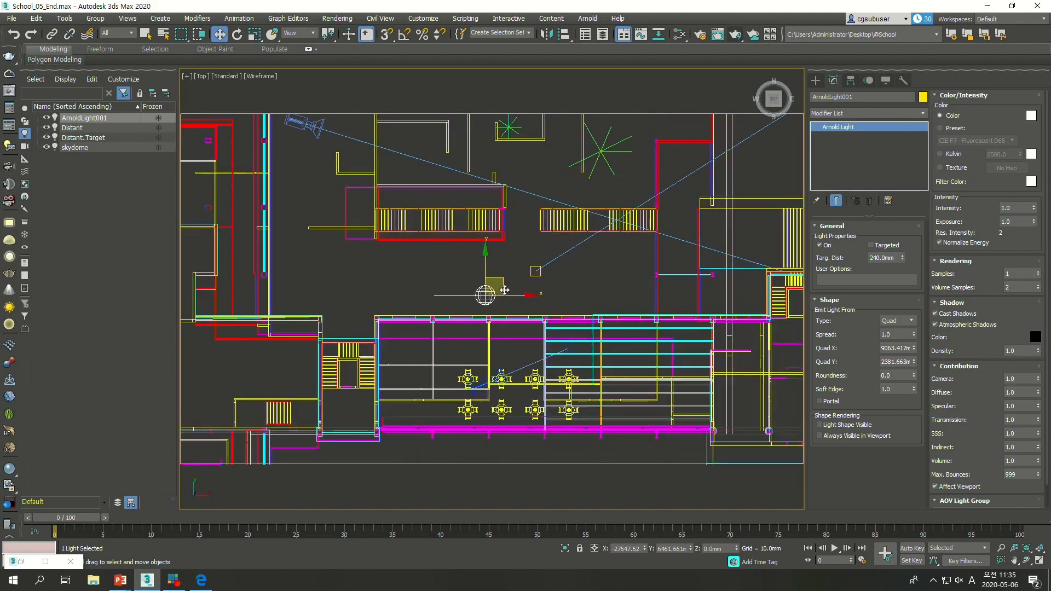
drag(503, 290, 509, 304)
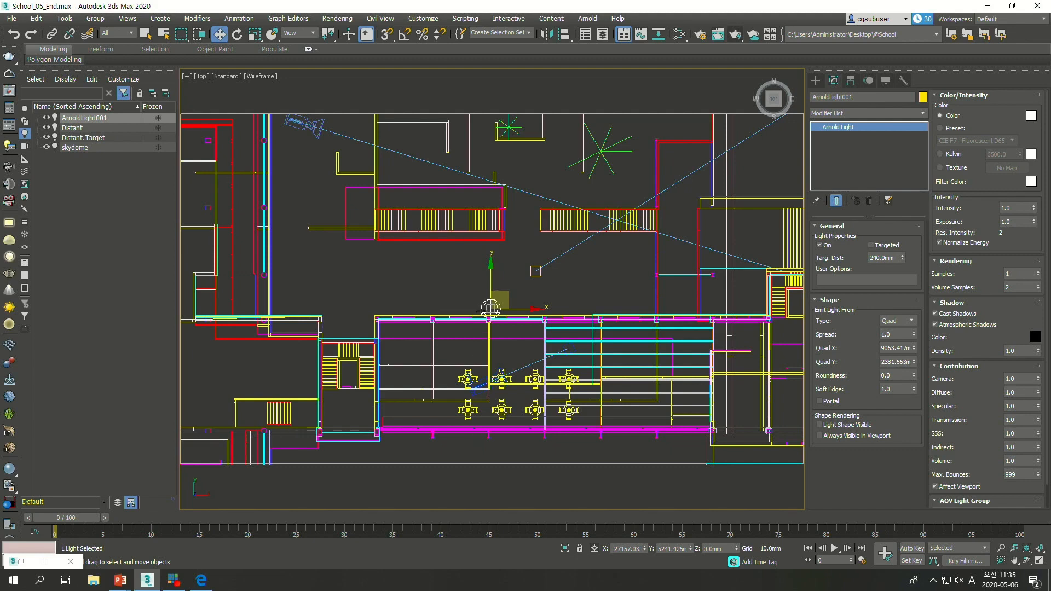
drag(492, 282, 507, 285)
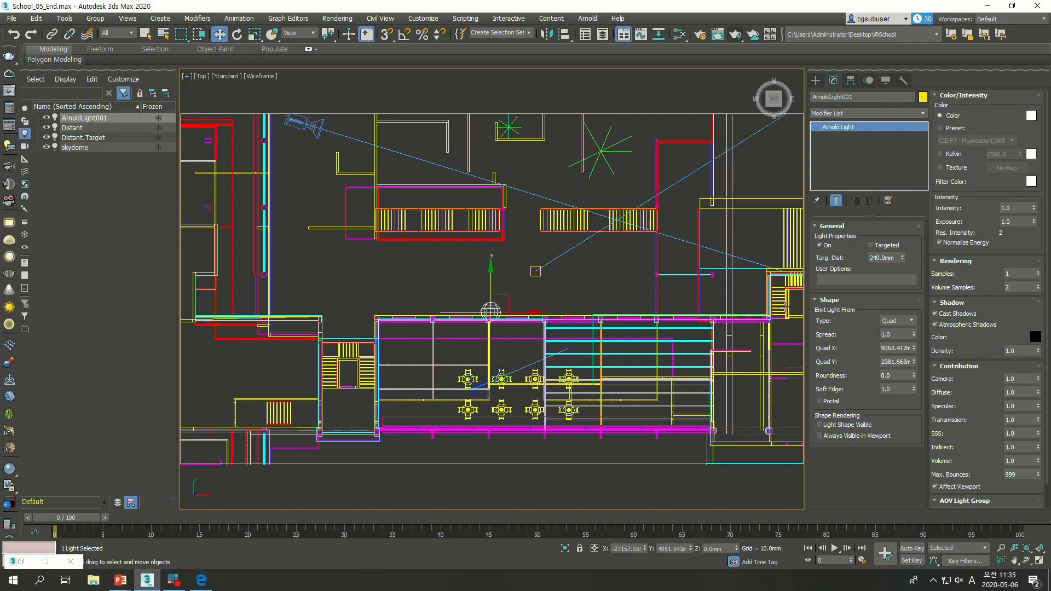
Step: Enlarge the quad light to about 24450 mm in Quad X and 70650 mm in Quad Y
drag(914, 362, 882, 260)
right_click(881, 262)
drag(913, 362, 883, 148)
drag(916, 350, 561, 308)
Step: Inspect the light in a shaded orthographic view and set its Quad Y to 3000 mm
alt+middle_drag(560, 307, 645, 292)
scroll(494, 340, up, 5)
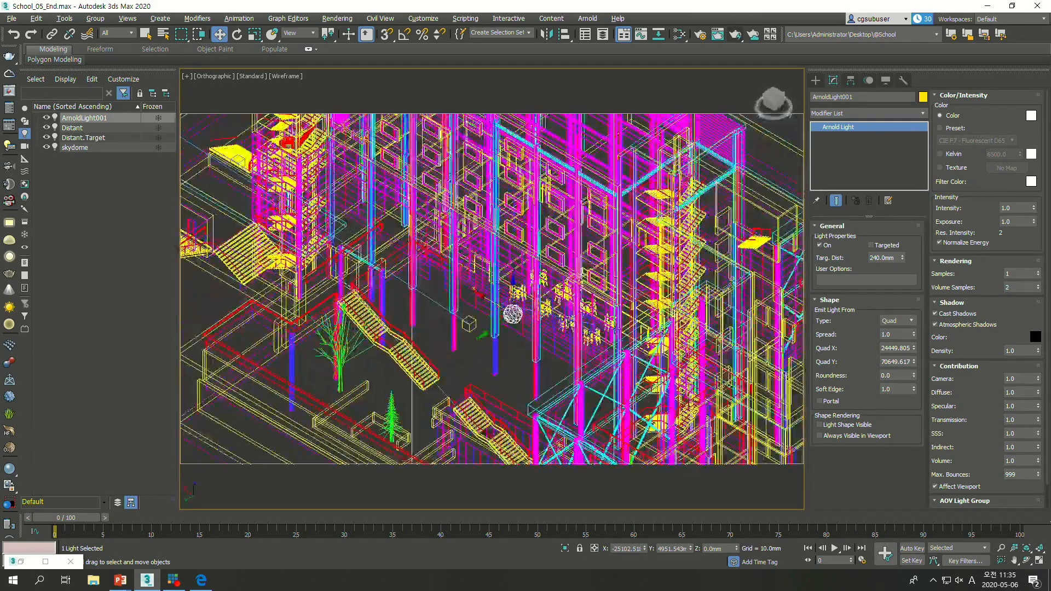
key(F3)
scroll(494, 341, up, 5)
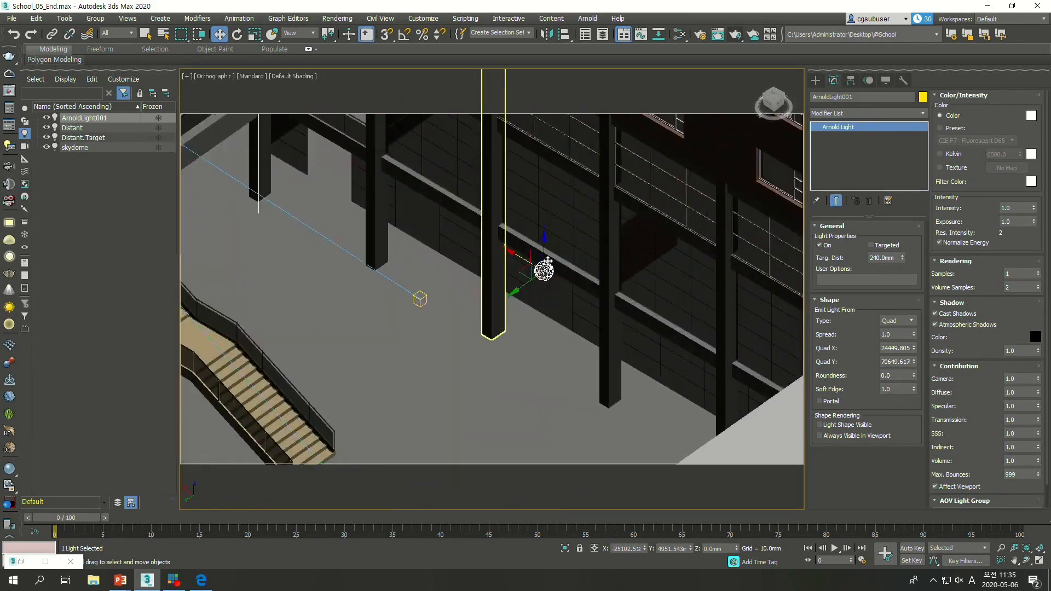
mouse_move(546, 259)
mouse_down()
mouse_move(544, 290)
mouse_move(546, 258)
mouse_up()
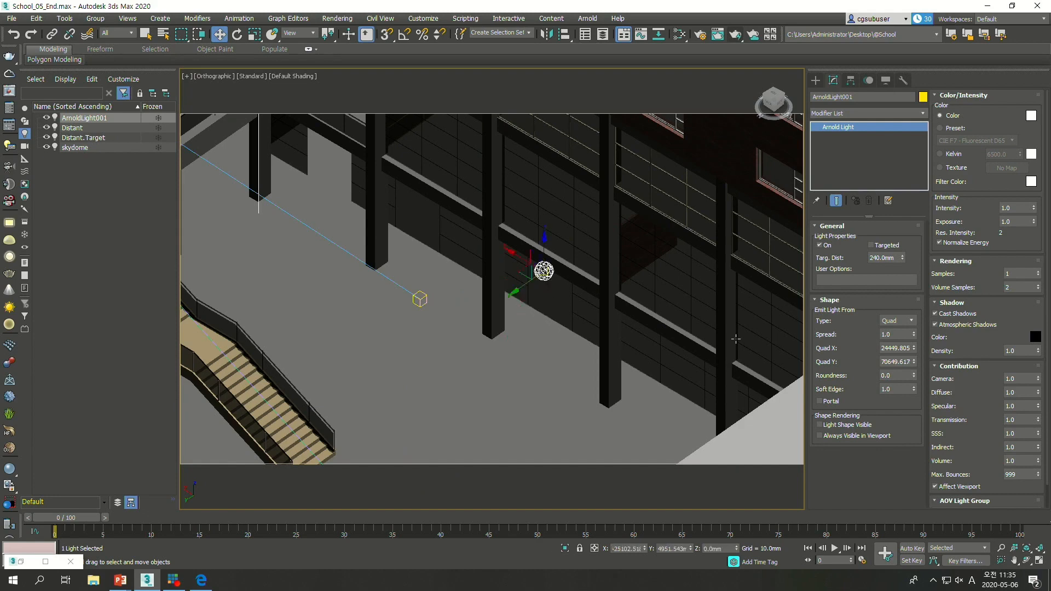
double_click(892, 362)
text(3000)
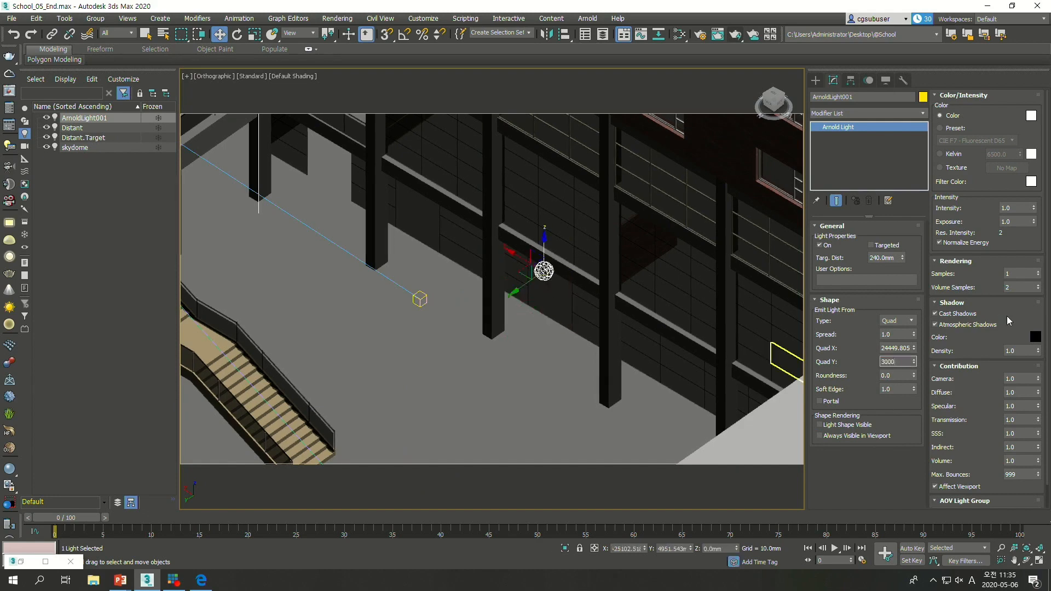
key(Return)
Step: Lower the quad light to about Z -2857 mm and move it back behind the facade columns to about Y 2879 mm
drag(545, 255, 546, 334)
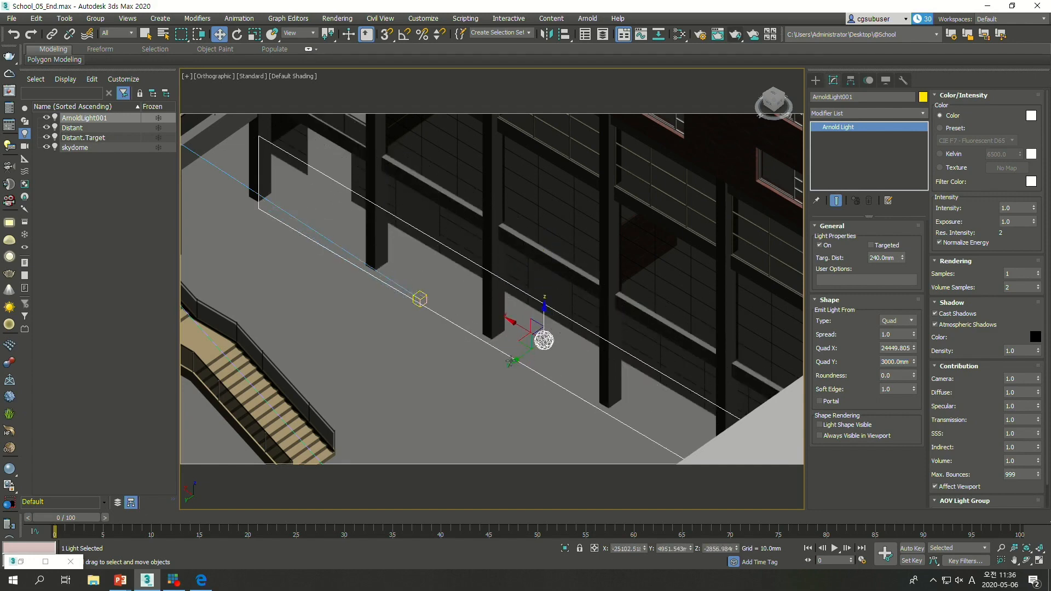
click(529, 349)
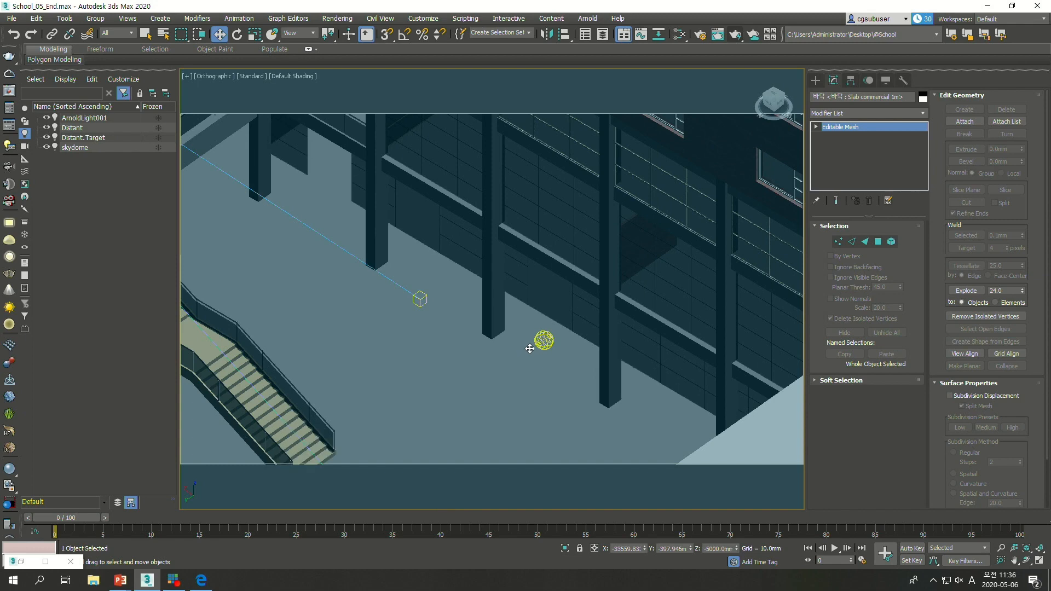
click(541, 340)
drag(518, 361, 567, 327)
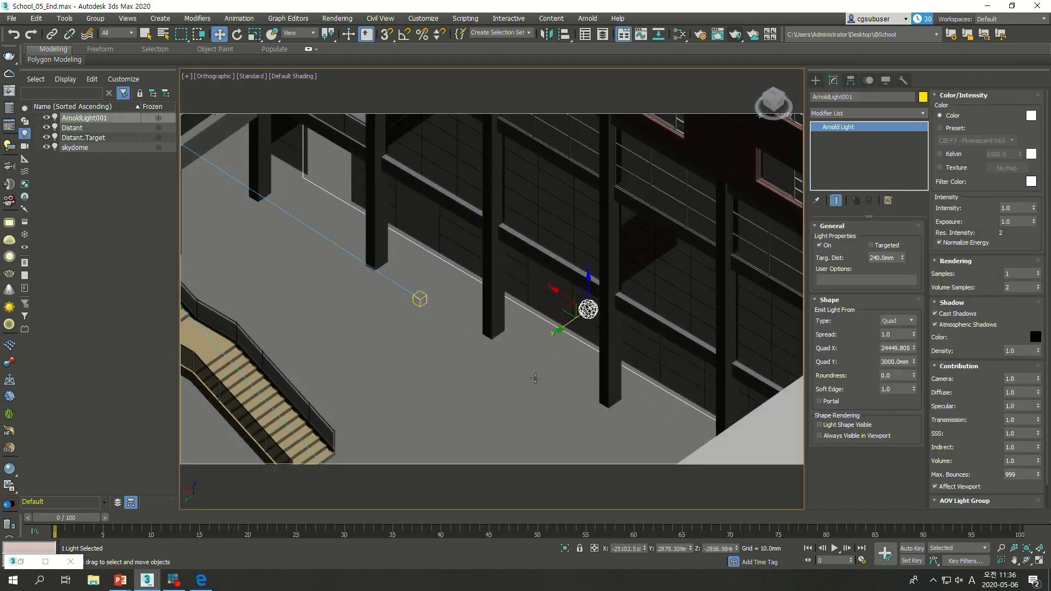
Step: In a wireframe Top view, clone the quad light as a copy into the open area between the room and the stairs
key(t)
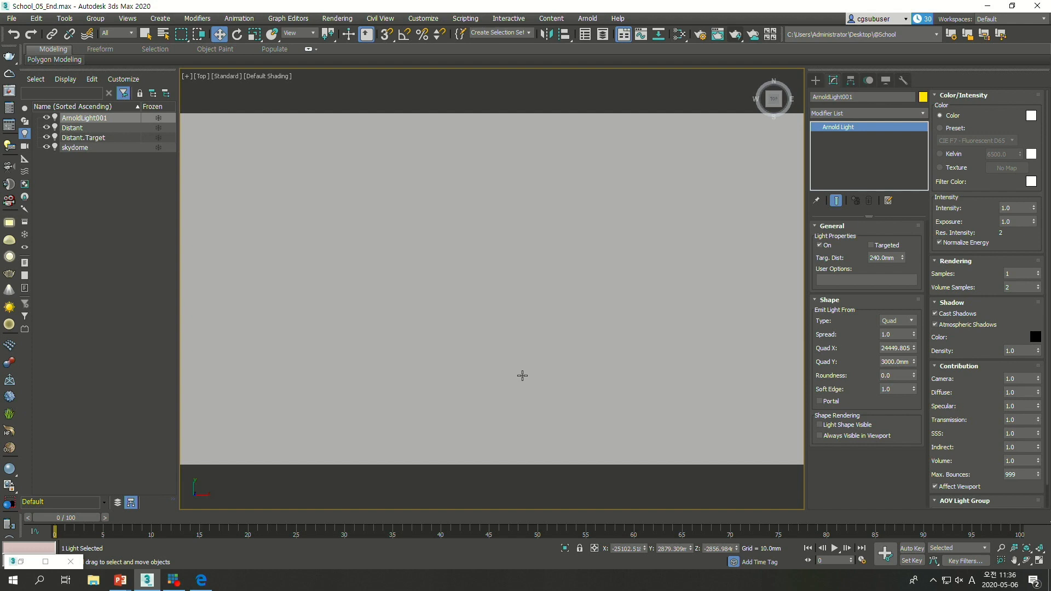
key(F3)
scroll(529, 343, down, 5)
scroll(530, 342, up, 2)
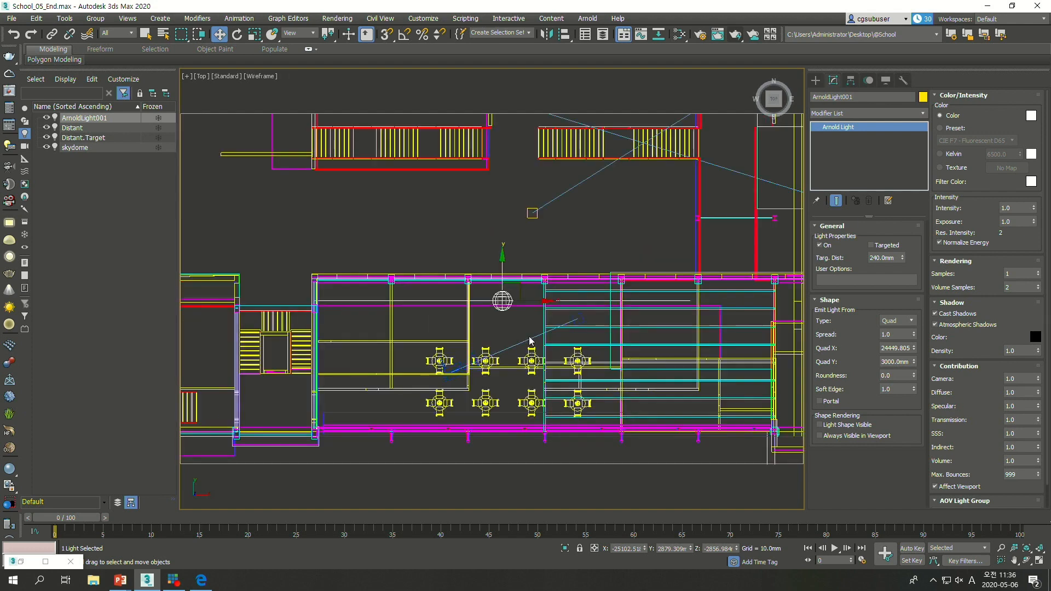
middle_drag(605, 327, 541, 390)
shift+drag(457, 358, 469, 284)
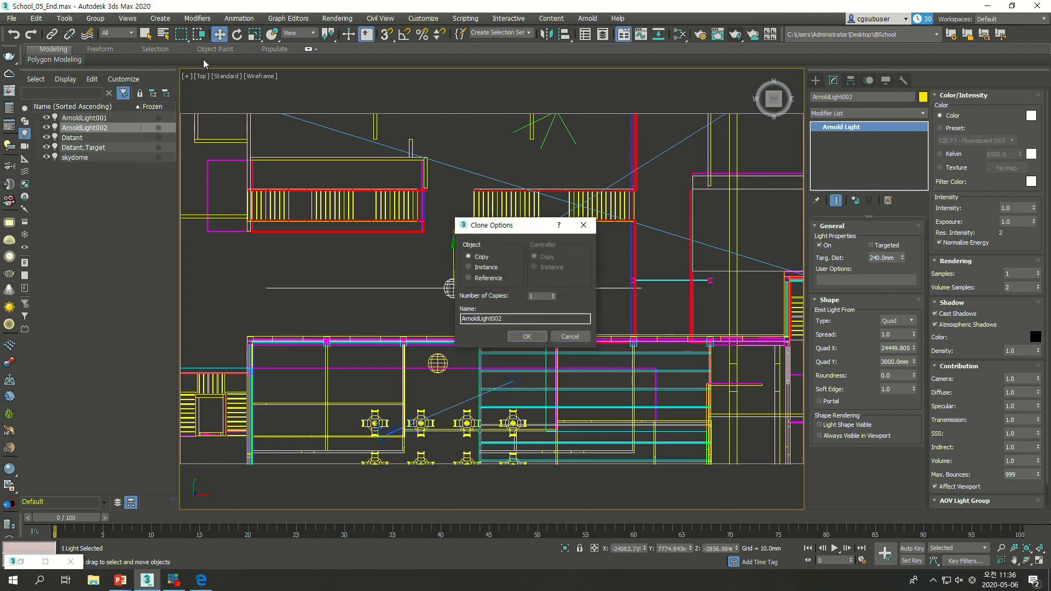
click(527, 336)
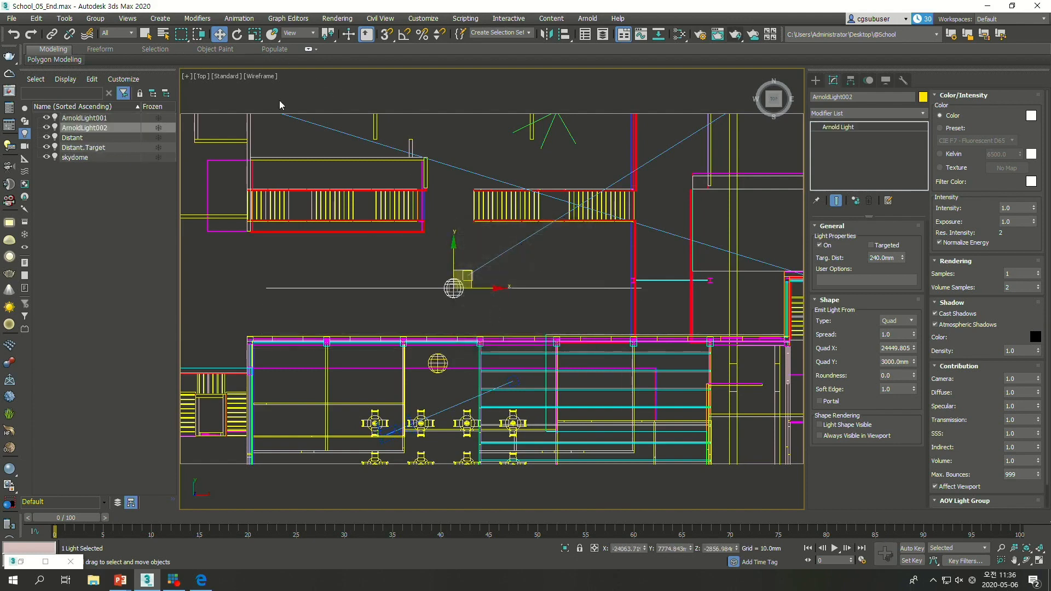
Step: Rotate the copied light perpendicular to the original with angle snap, and move it to the red wall line at about X -12785 mm
click(237, 34)
drag(488, 299, 462, 218)
key(a)
drag(495, 296, 656, 283)
key(w)
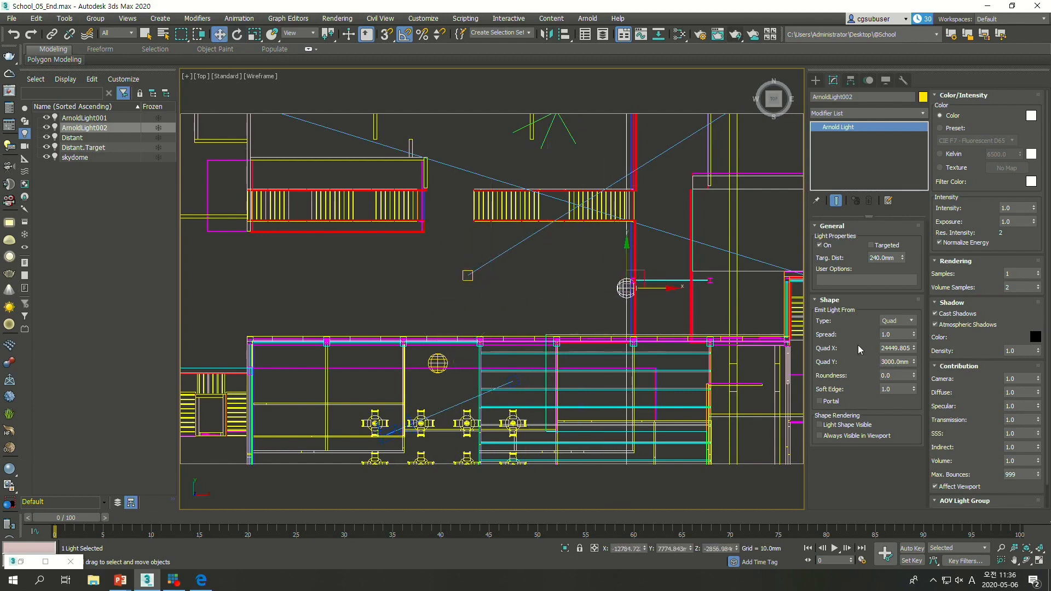
Step: Shorten the rotated light to about 7444 mm in Quad X and align it with the opening between the stairs and the room
drag(914, 362, 911, 437)
drag(913, 492, 916, 539)
right_click(921, 431)
drag(913, 350, 920, 387)
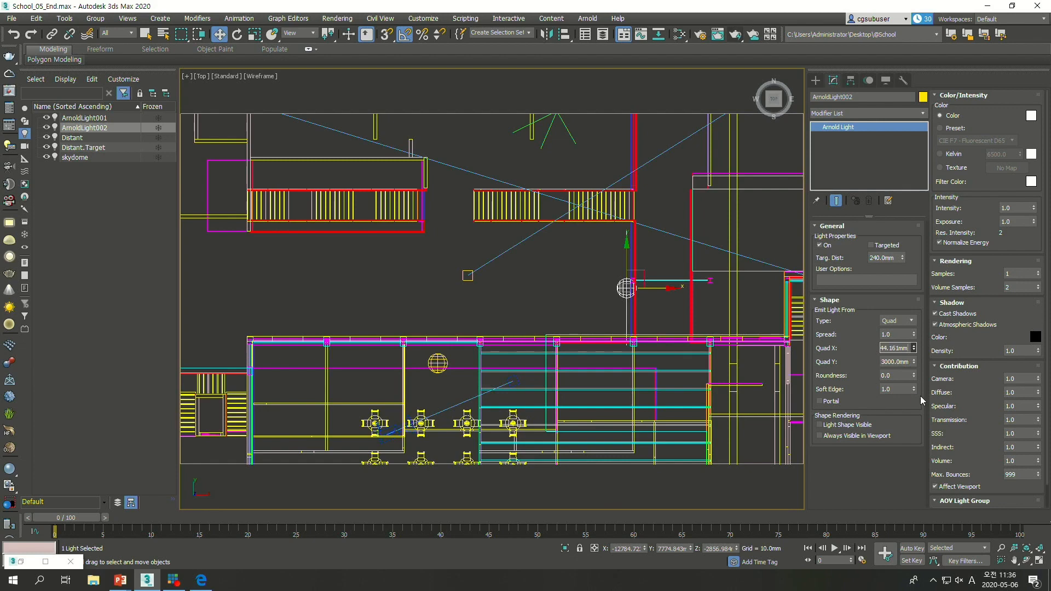
drag(627, 262, 626, 251)
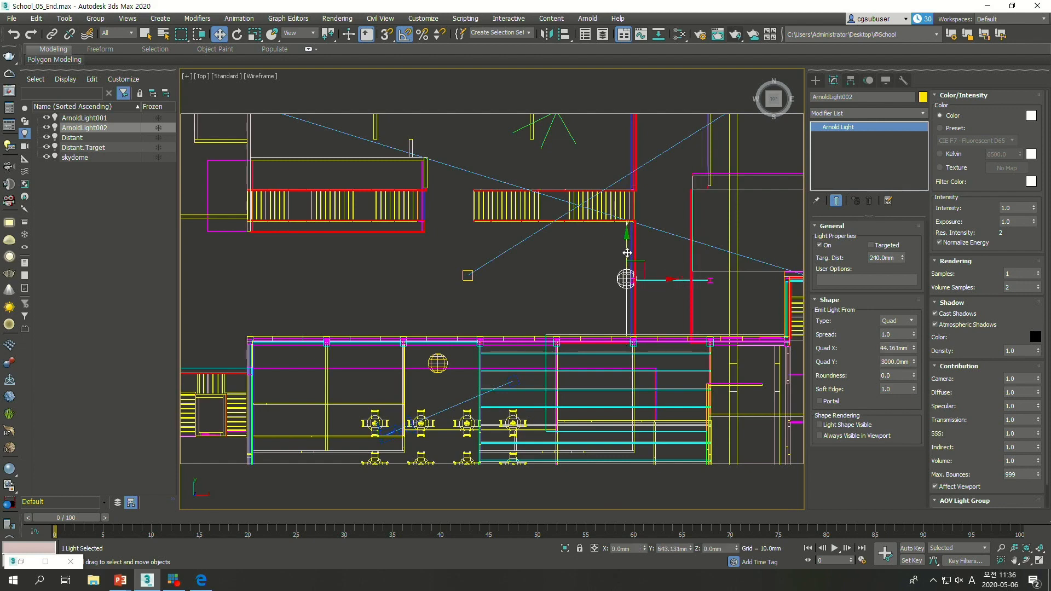
drag(668, 278, 648, 279)
Step: Clone the shortened light as a copy along the red wall line beyond the stairs, at about Y 17988 mm
middle_drag(652, 237, 649, 335)
shift+drag(624, 329, 625, 190)
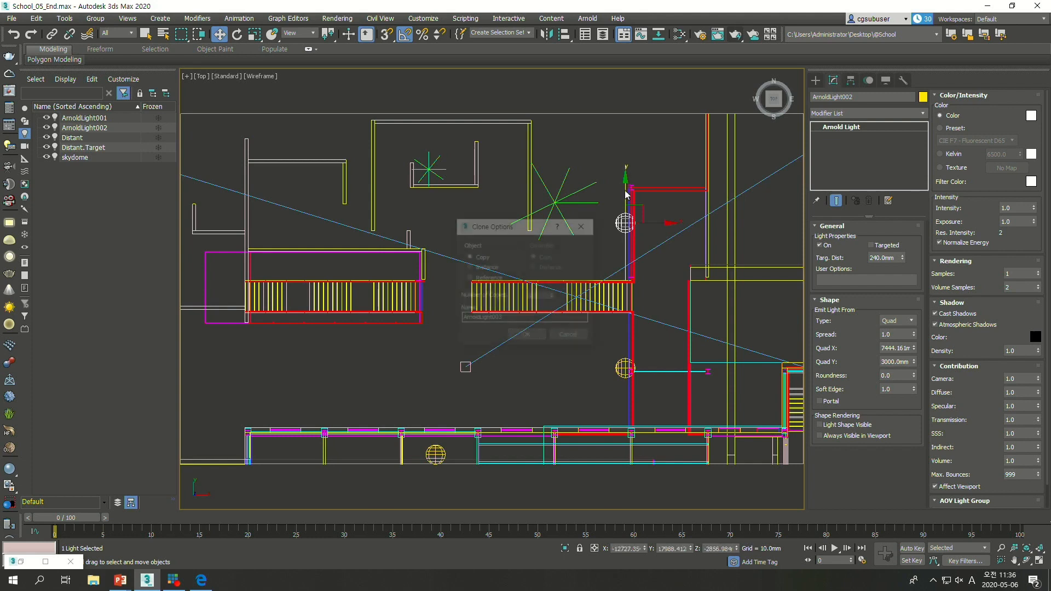
click(531, 334)
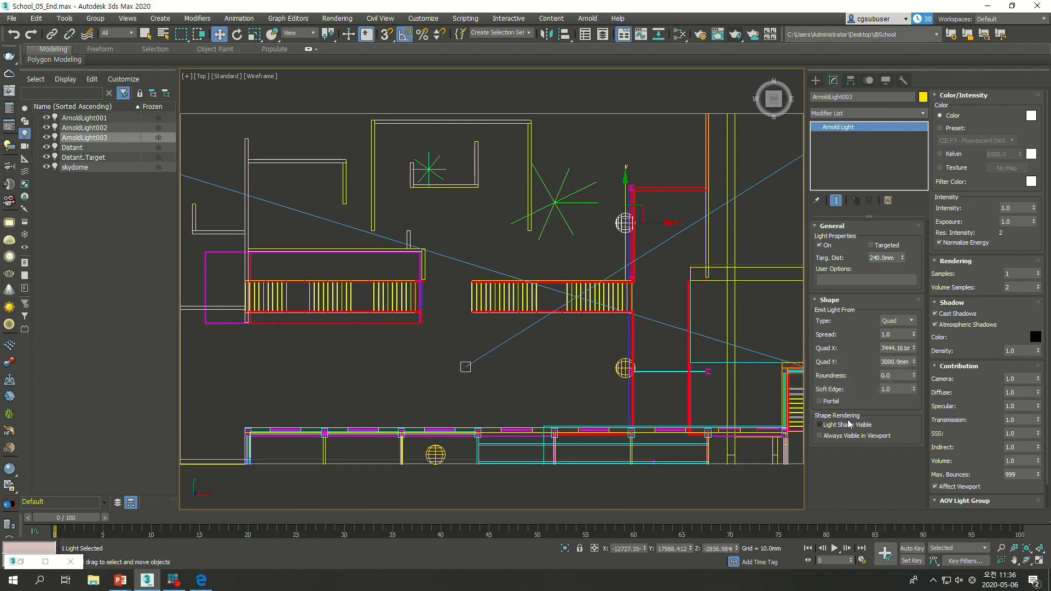
Step: Turn on Portal for all three quad lights
click(827, 402)
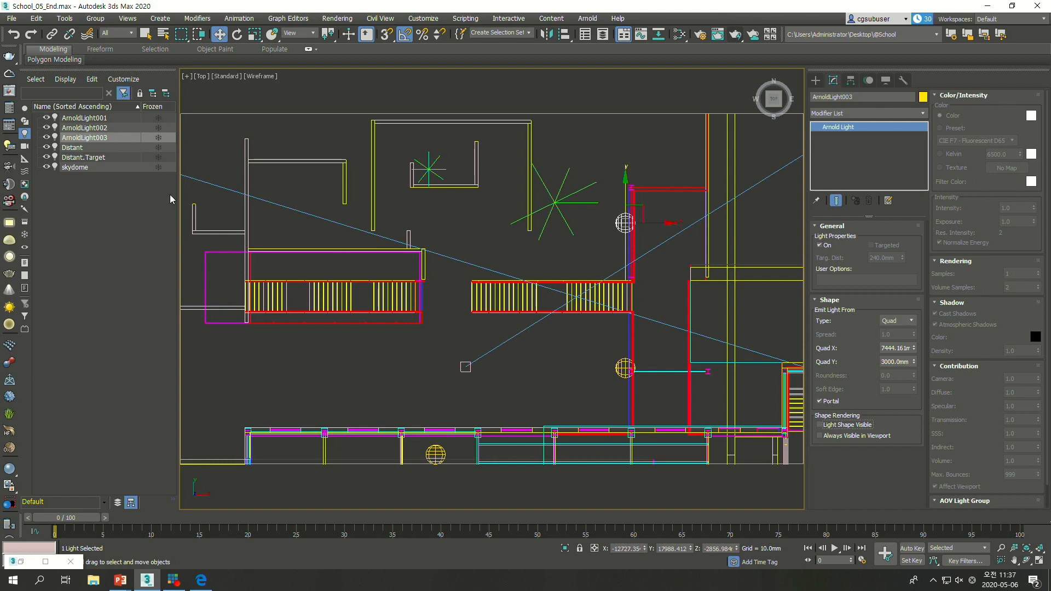
click(95, 128)
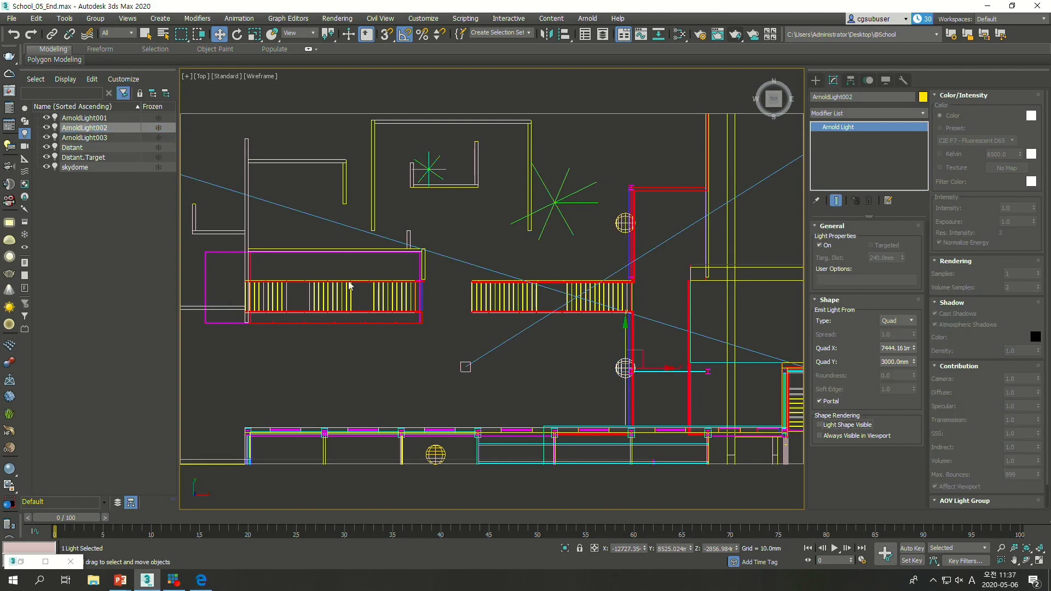
click(85, 118)
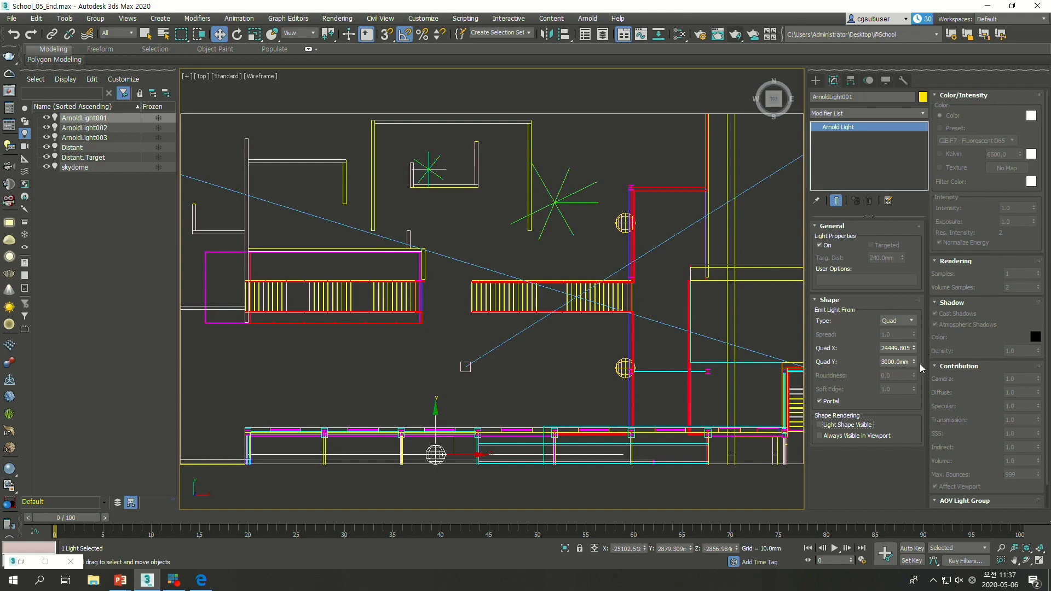
Step: Switch the viewport to the PhysCamera001 view with Default Shading
click(201, 94)
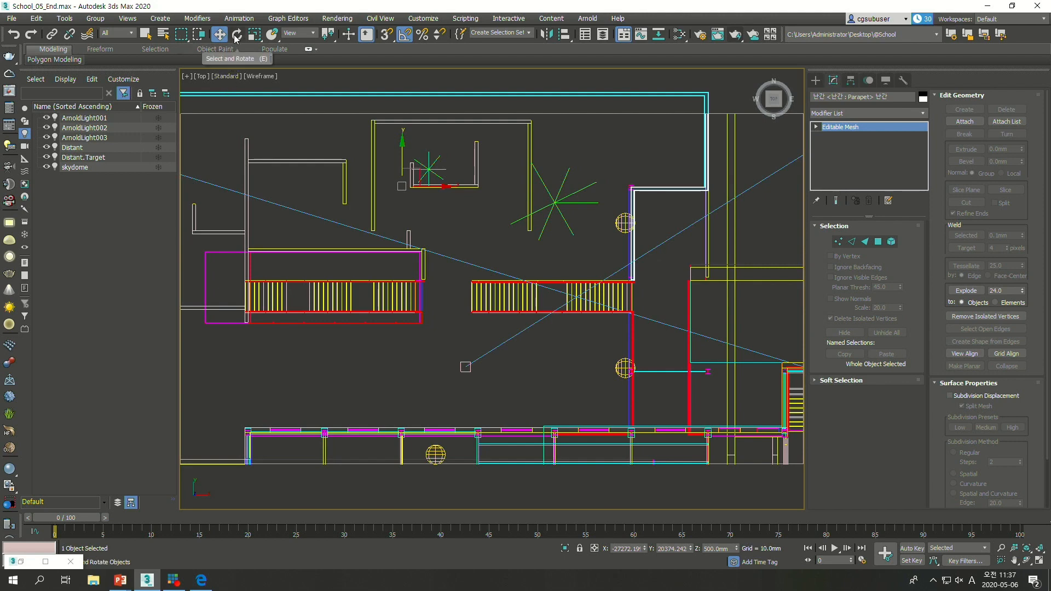
key(c)
double_click(477, 232)
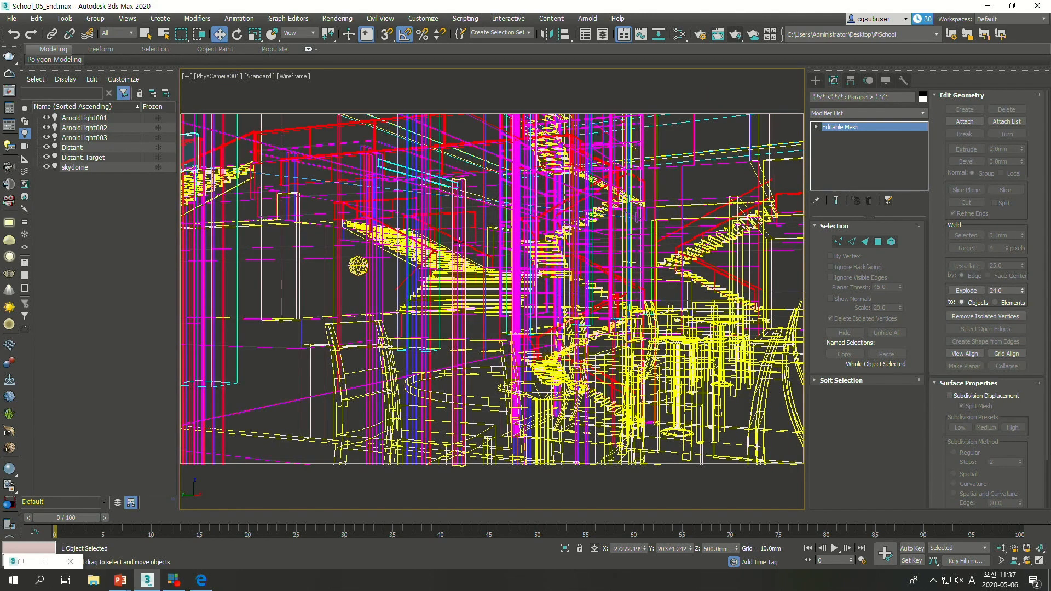
key(F3)
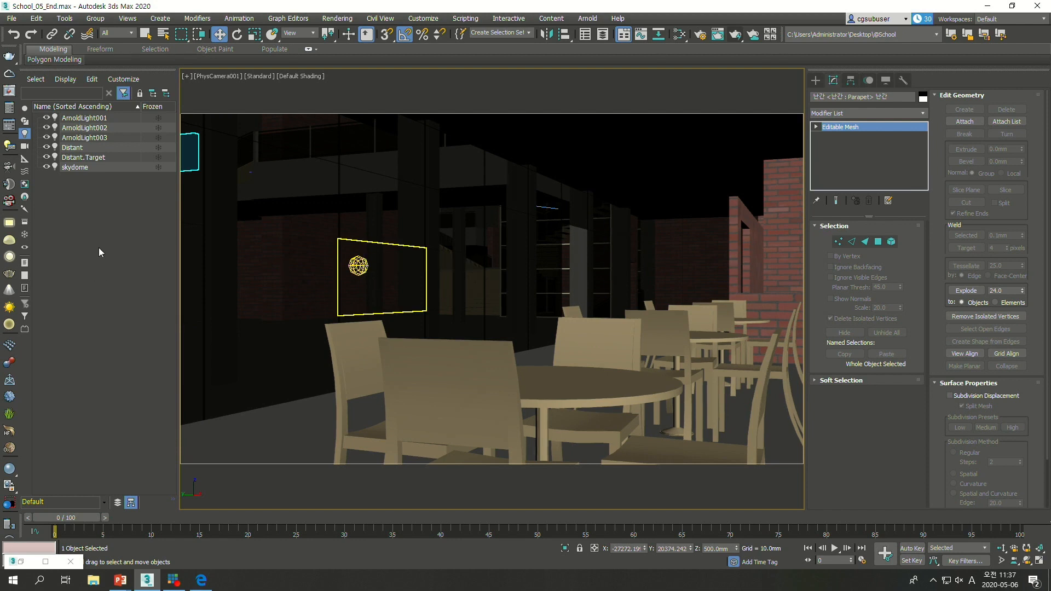
Step: Set the skydome's portal mode to Interior Only and render the PhysCamera001 view
click(74, 168)
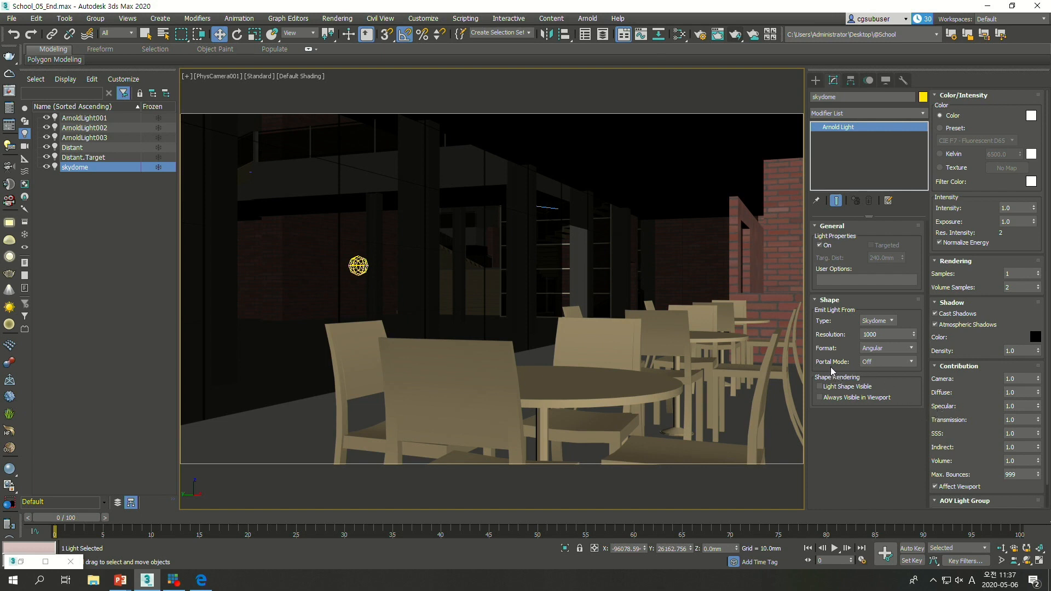
click(910, 365)
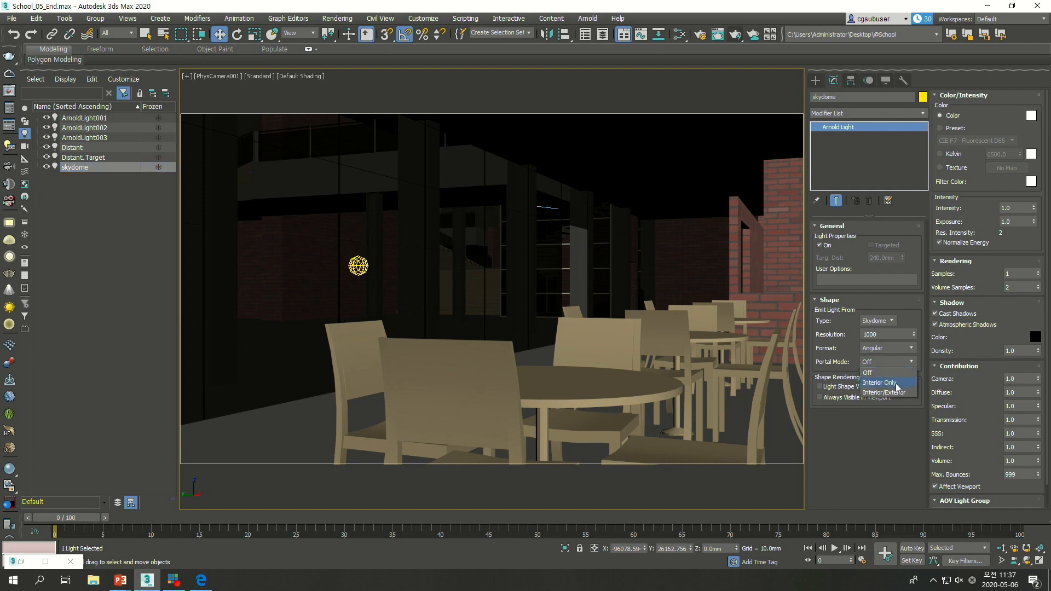
click(896, 383)
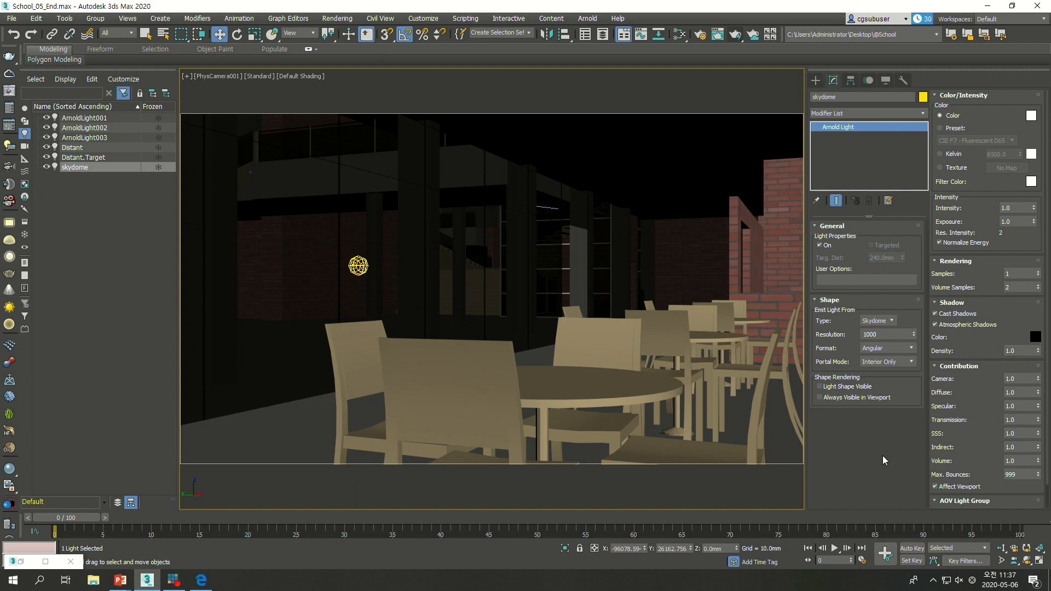
click(736, 36)
drag(708, 192, 632, 125)
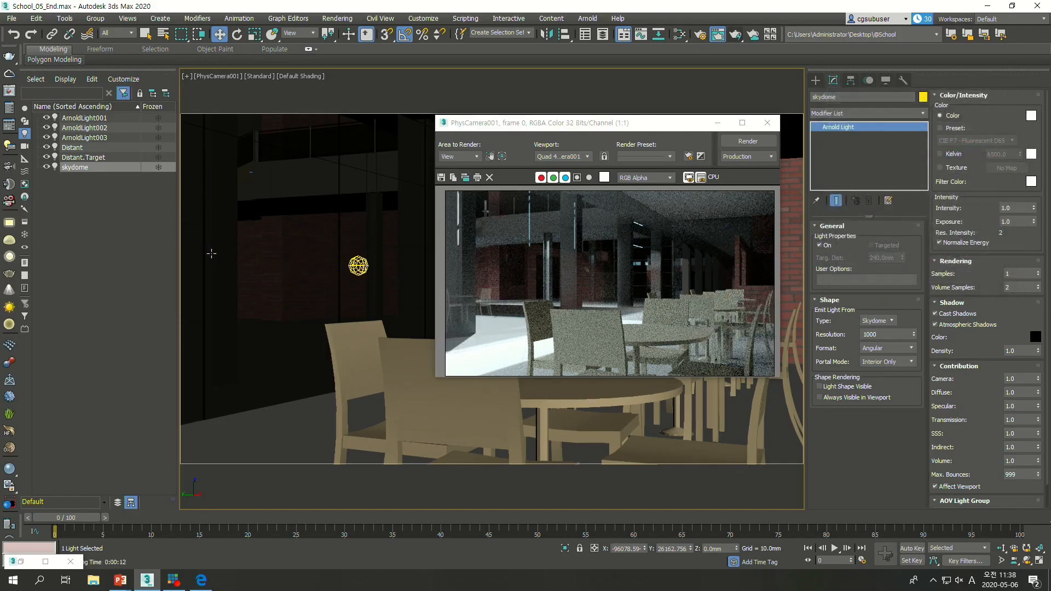
Step: Restore the RAM Player holding the earlier render and arrange it side by side with the new render frame
click(21, 561)
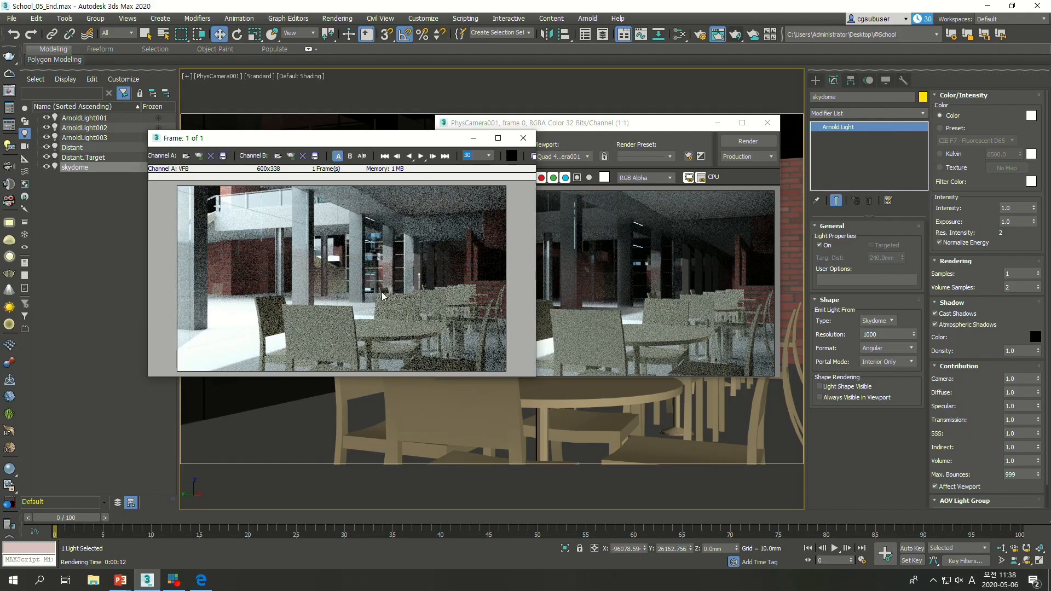
mouse_move(411, 141)
mouse_down()
mouse_move(460, 182)
mouse_move(428, 140)
mouse_up()
drag(614, 124, 742, 122)
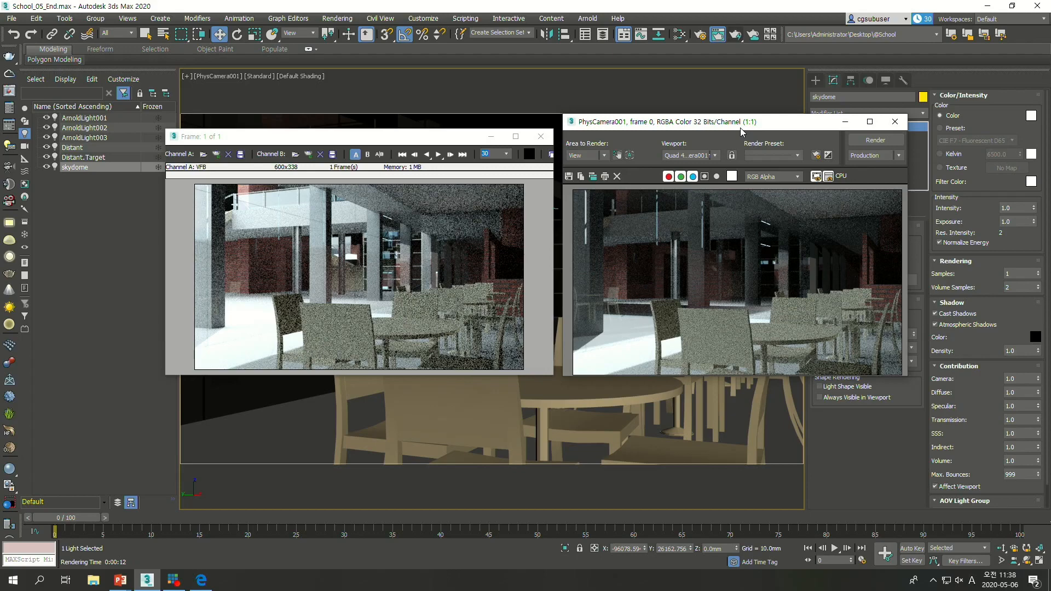
drag(430, 143, 431, 135)
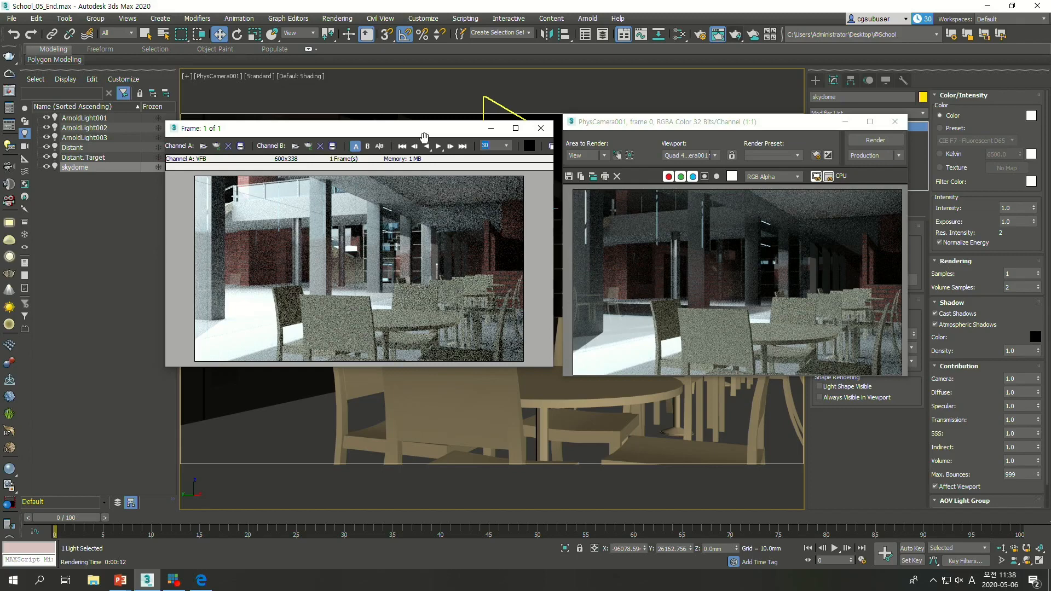
drag(396, 137, 399, 135)
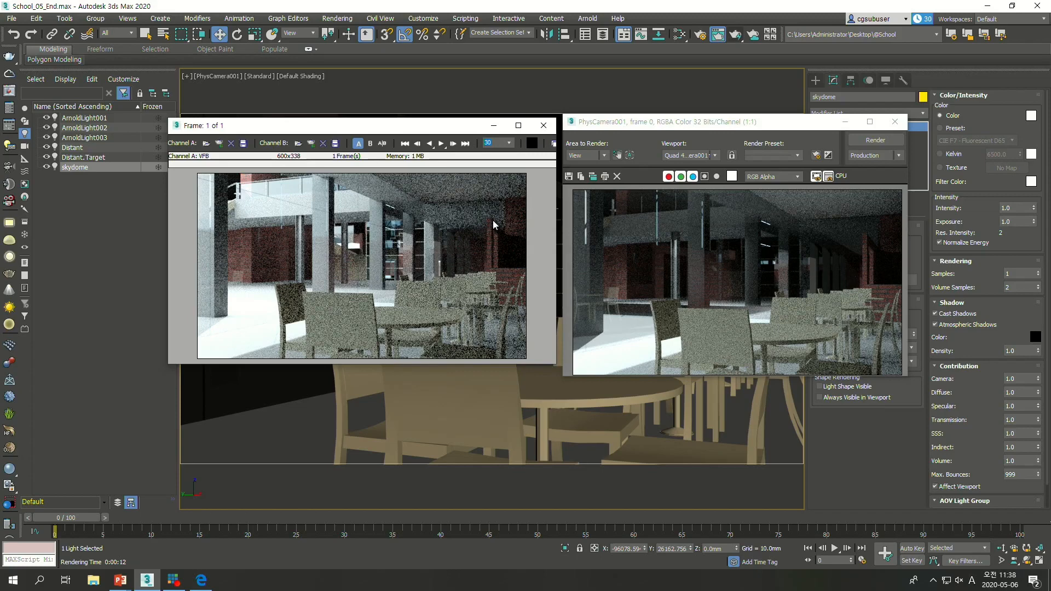
Step: Load the latest render into channel B of the RAM Player and compare it with channel A using the divider
click(310, 142)
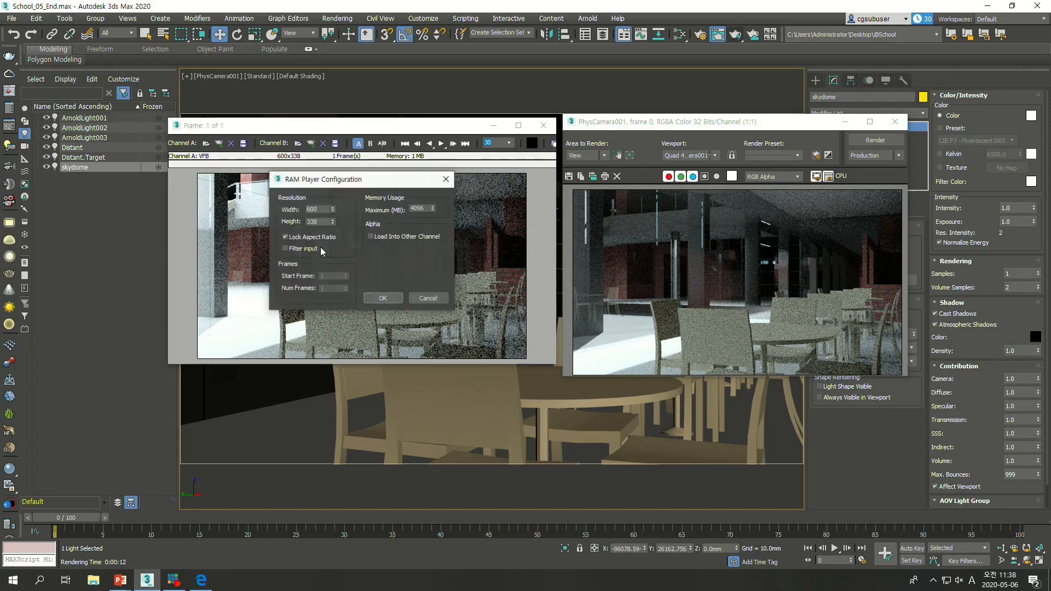
click(384, 299)
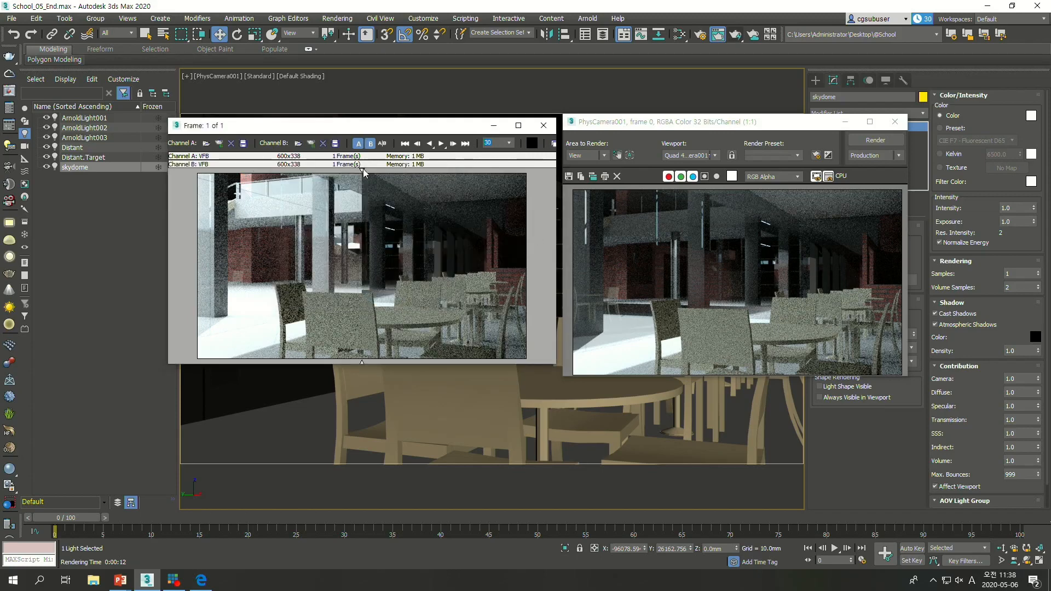
drag(363, 169, 323, 196)
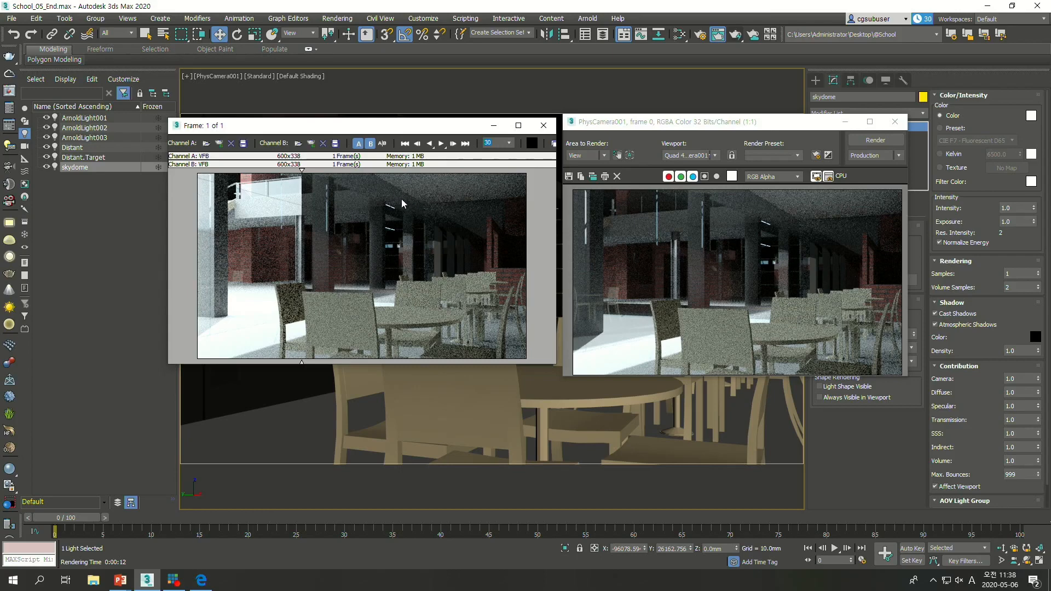
drag(304, 172, 302, 204)
Step: Set the skydome's portal mode to Interior/Exterior
drag(750, 125, 459, 344)
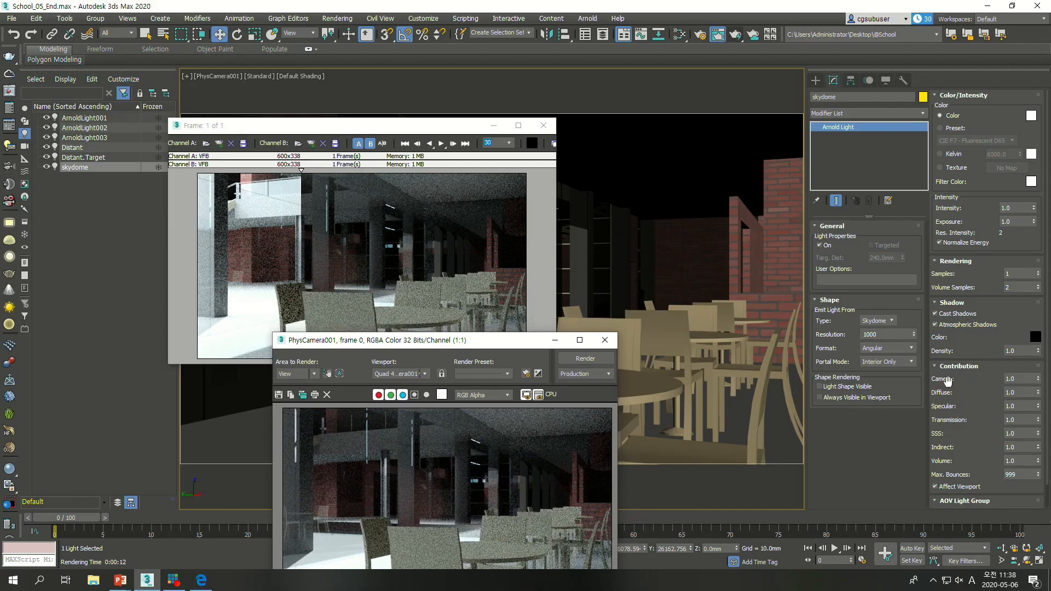
click(911, 362)
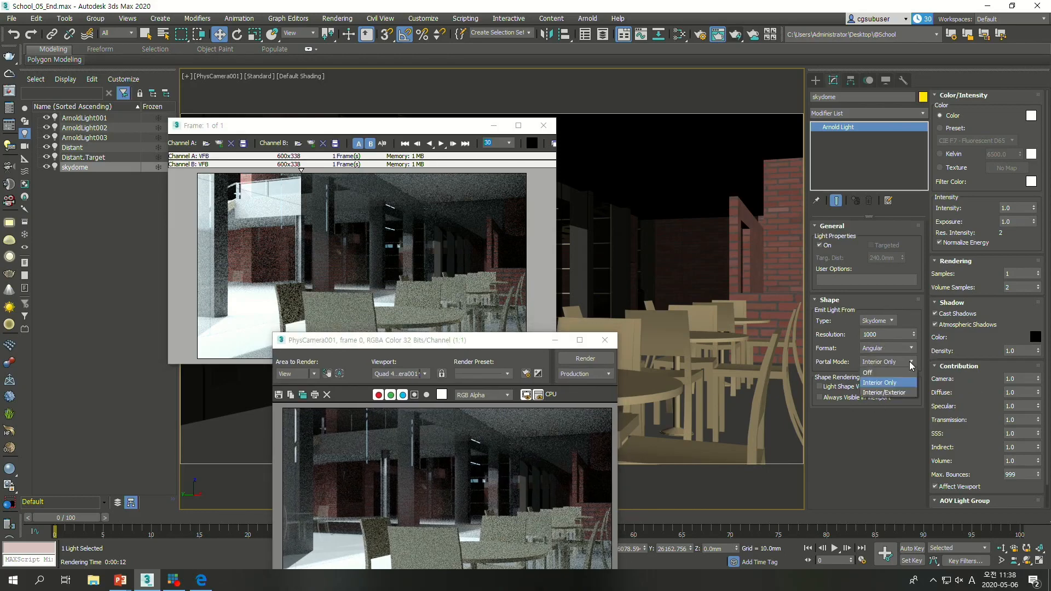
click(884, 392)
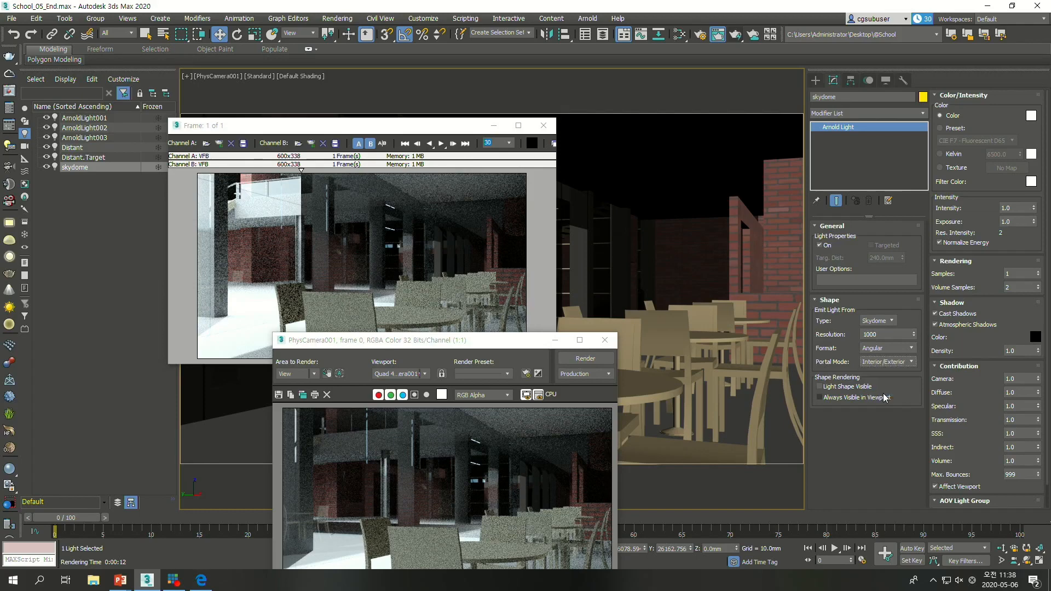
click(889, 362)
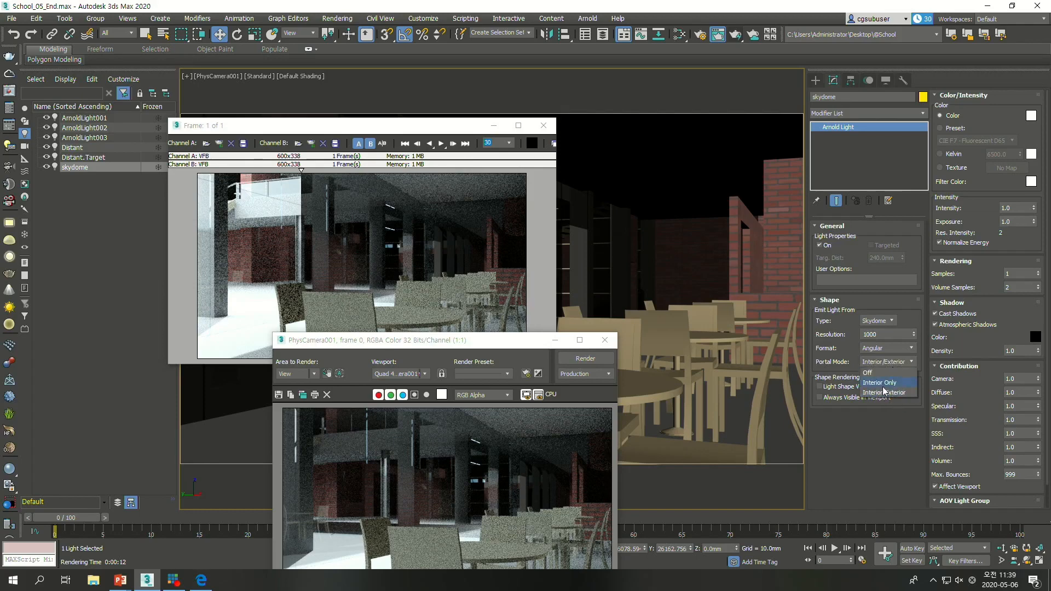
click(883, 389)
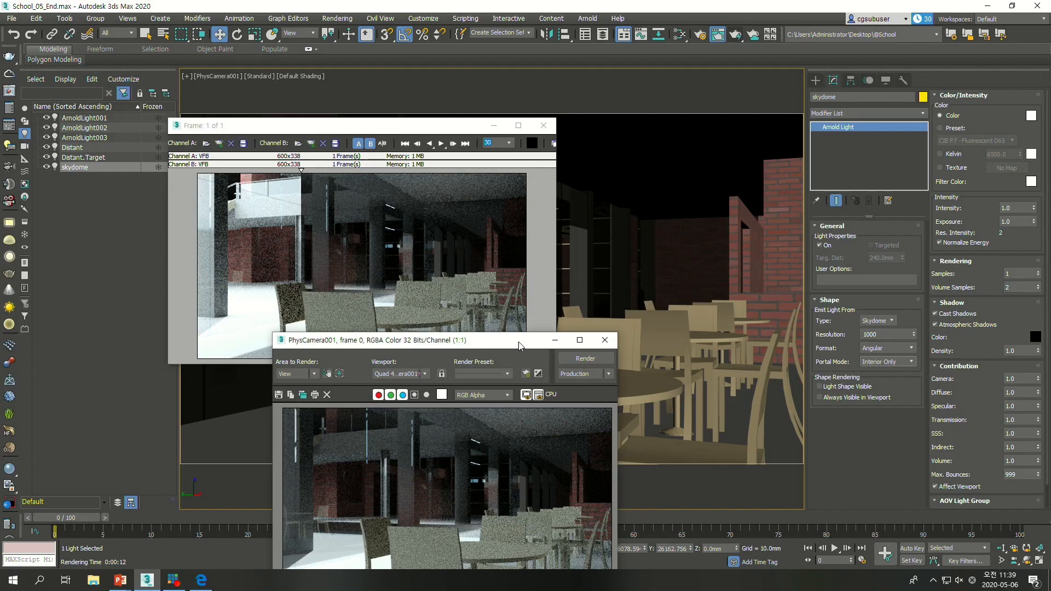
drag(520, 340, 646, 231)
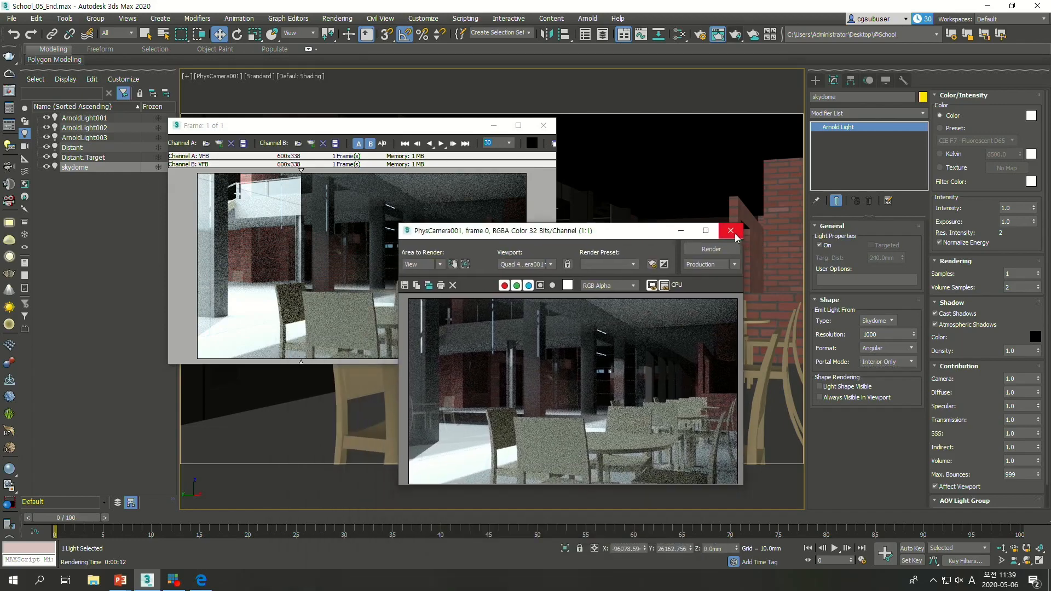
click(906, 362)
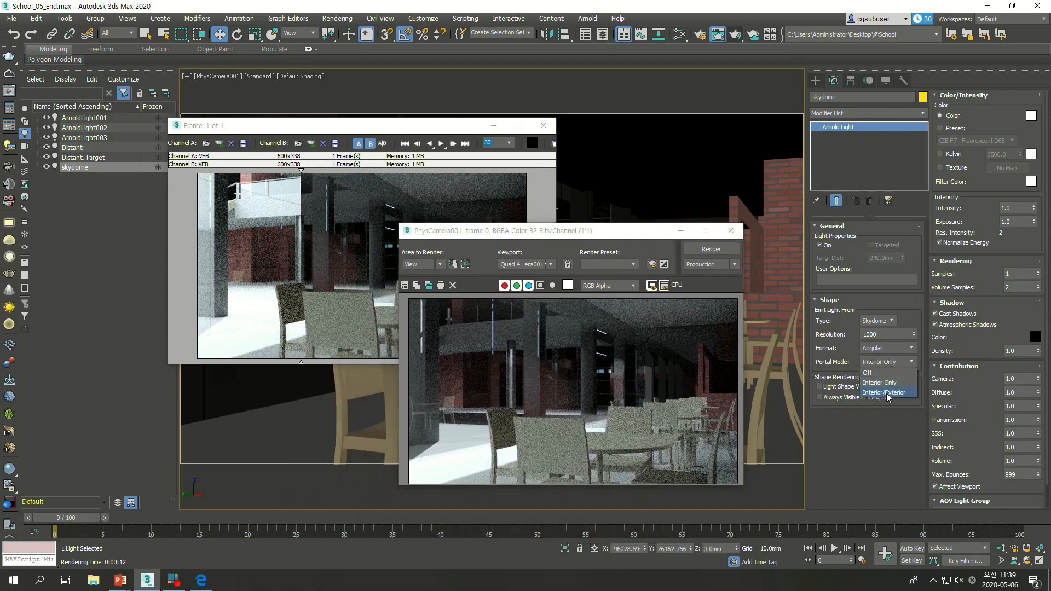
click(887, 393)
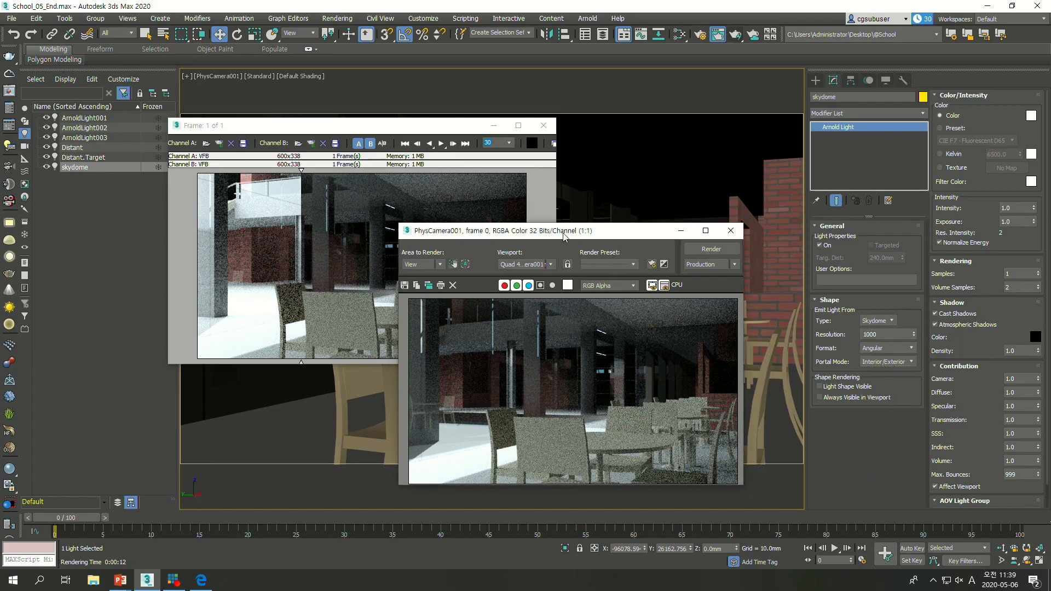
Step: Close the render frame, compare the two channels once more, and close the RAM Player
drag(579, 235, 602, 245)
click(757, 244)
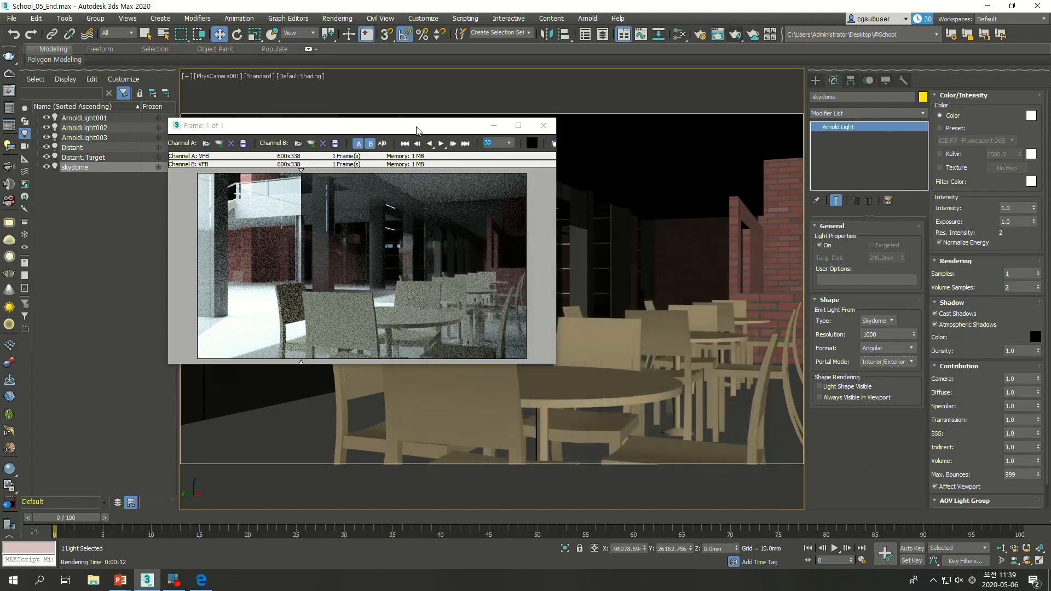
drag(216, 126, 275, 160)
drag(359, 211, 461, 233)
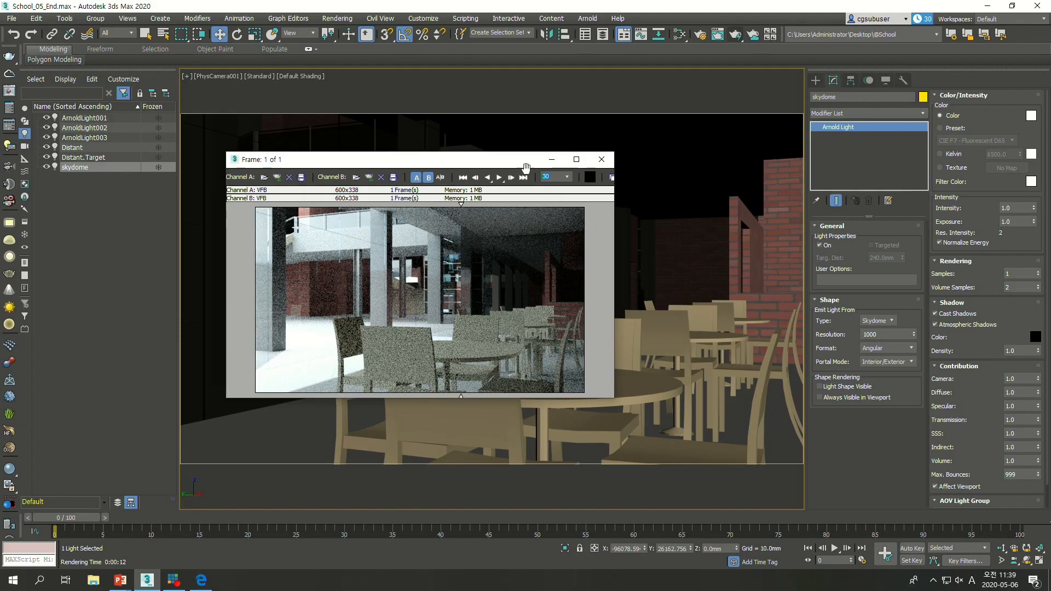
click(602, 159)
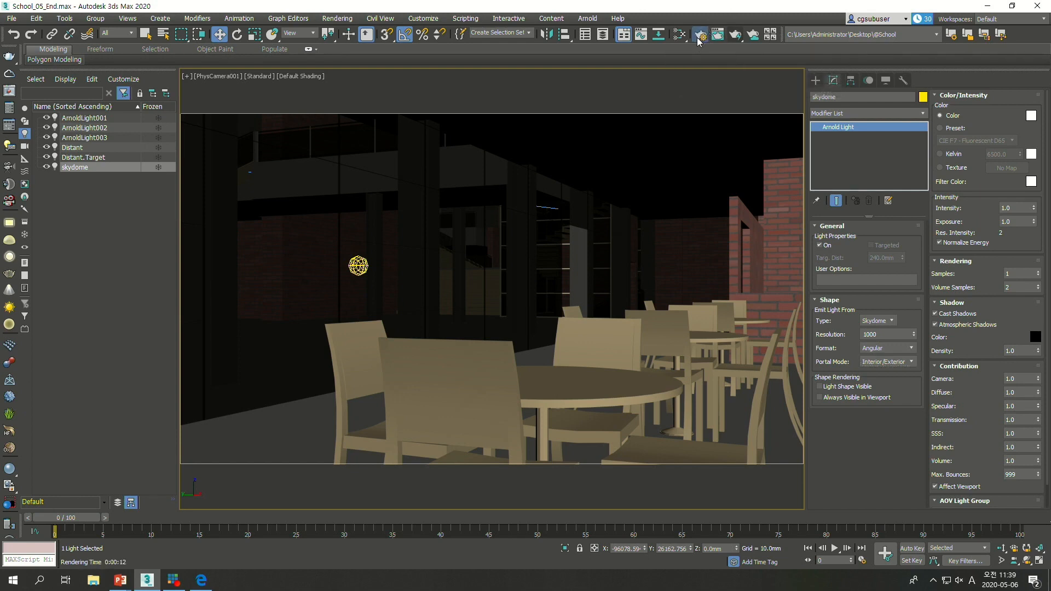
Step: In the Arnold render settings, set Camera (AA), Diffuse, Specular and Transmission samples to 5 and SSS samples to 0
drag(703, 58, 569, 96)
click(578, 192)
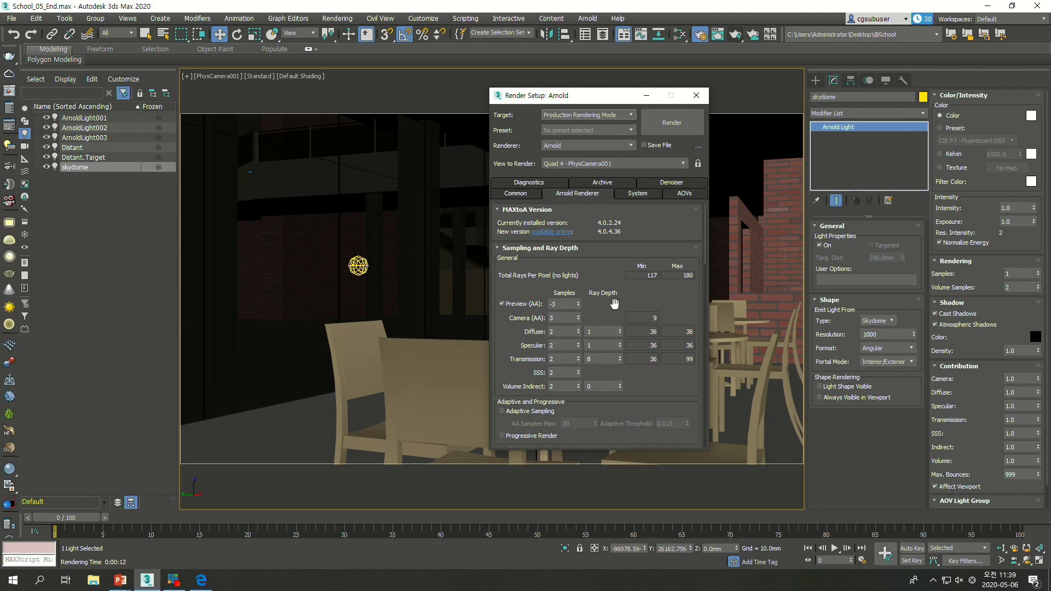
drag(577, 97, 638, 40)
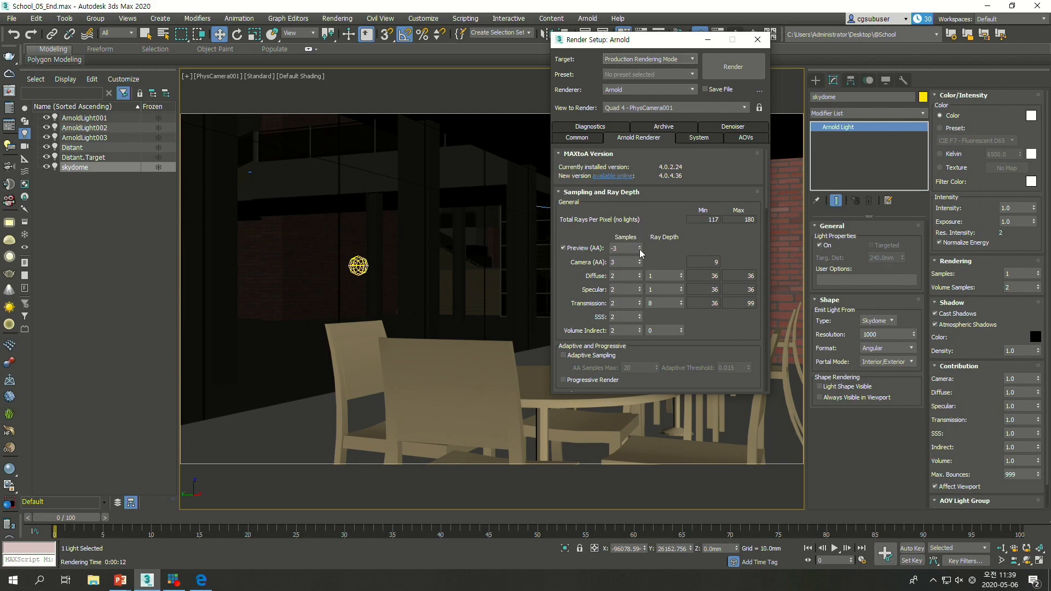
mouse_move(706, 240)
mouse_down()
mouse_move(711, 224)
mouse_move(710, 241)
mouse_up()
click(623, 262)
text(5)
key(Tab)
click(617, 288)
text(5)
click(619, 304)
text(5)
key(Return)
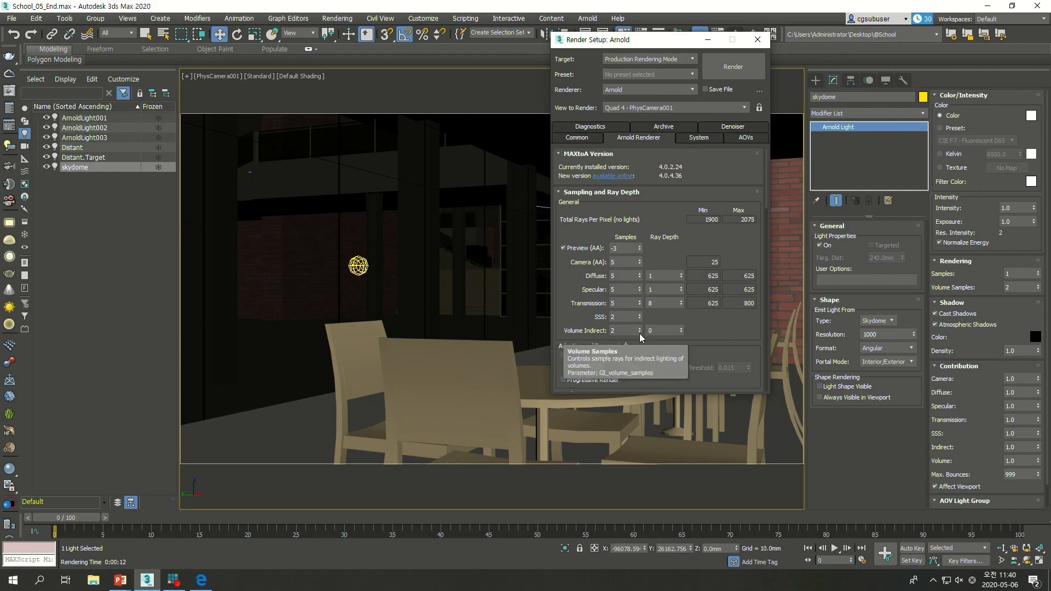
right_click(640, 318)
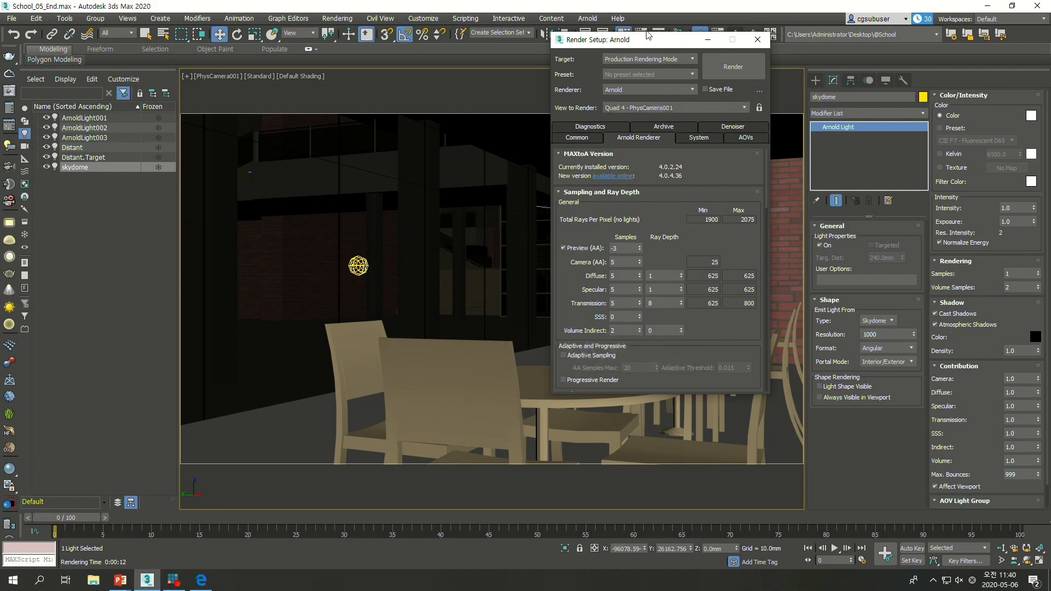
drag(645, 42, 622, 107)
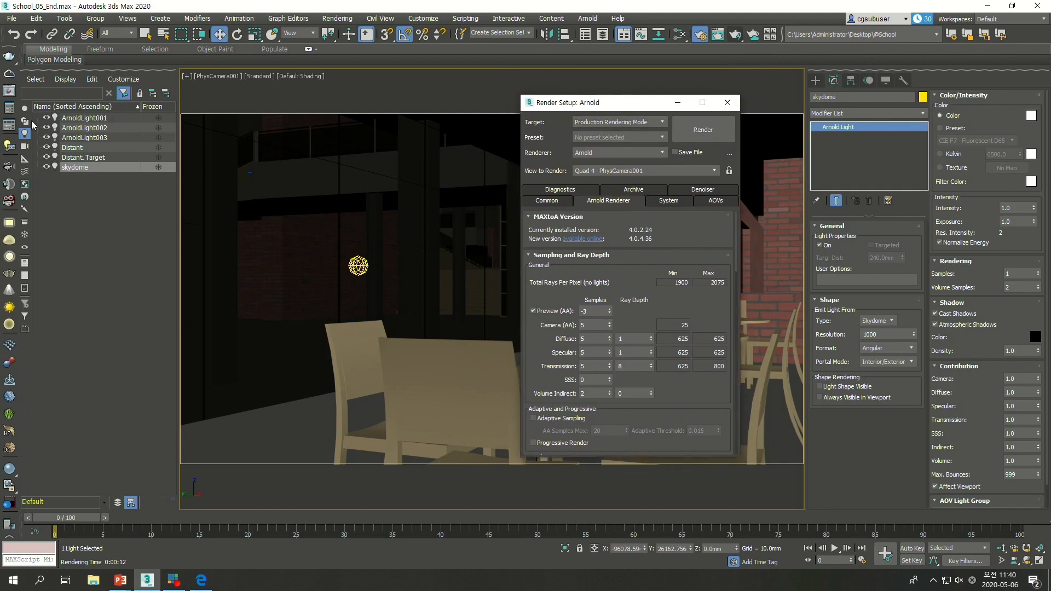
Step: Examine the Distant light's sample setting and the skydome's rendering settings
click(81, 148)
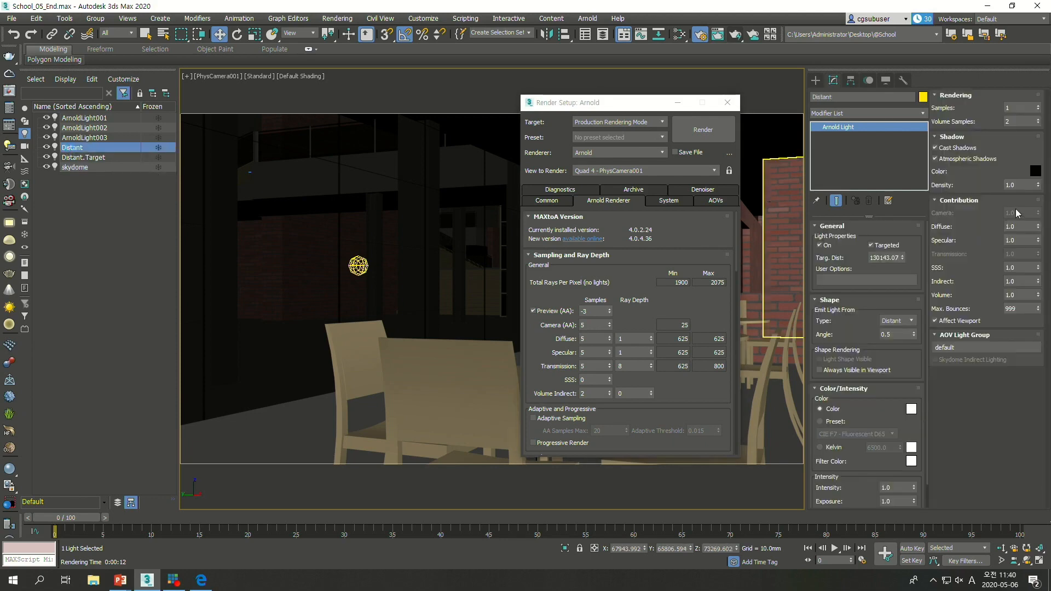
click(1014, 108)
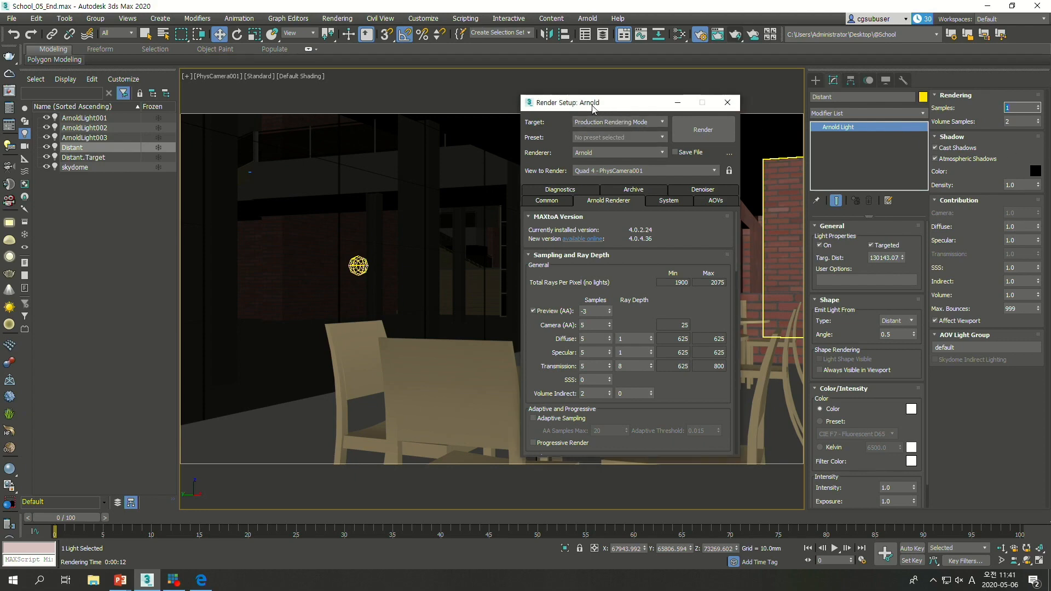
drag(593, 108, 597, 93)
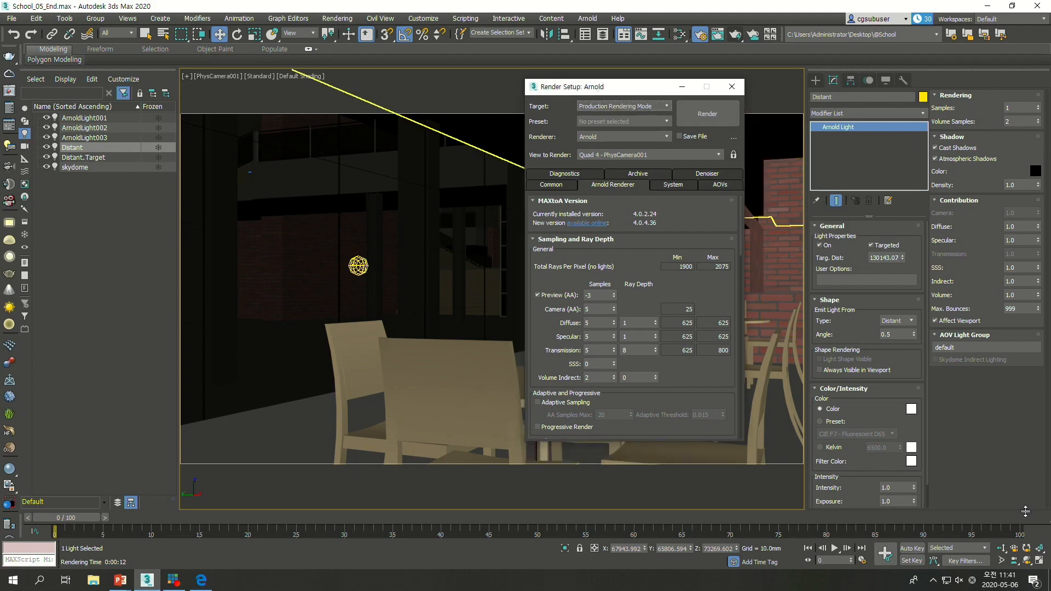
click(91, 167)
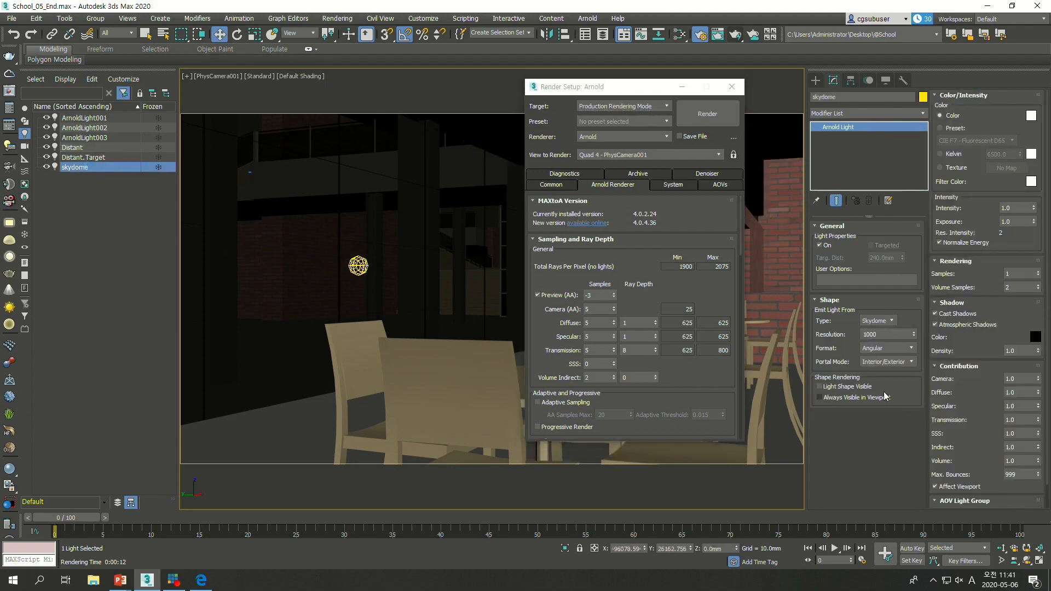
Step: Render the PhysCamera001 view with the raised sampling and move the render frame clear of the progress window
click(705, 113)
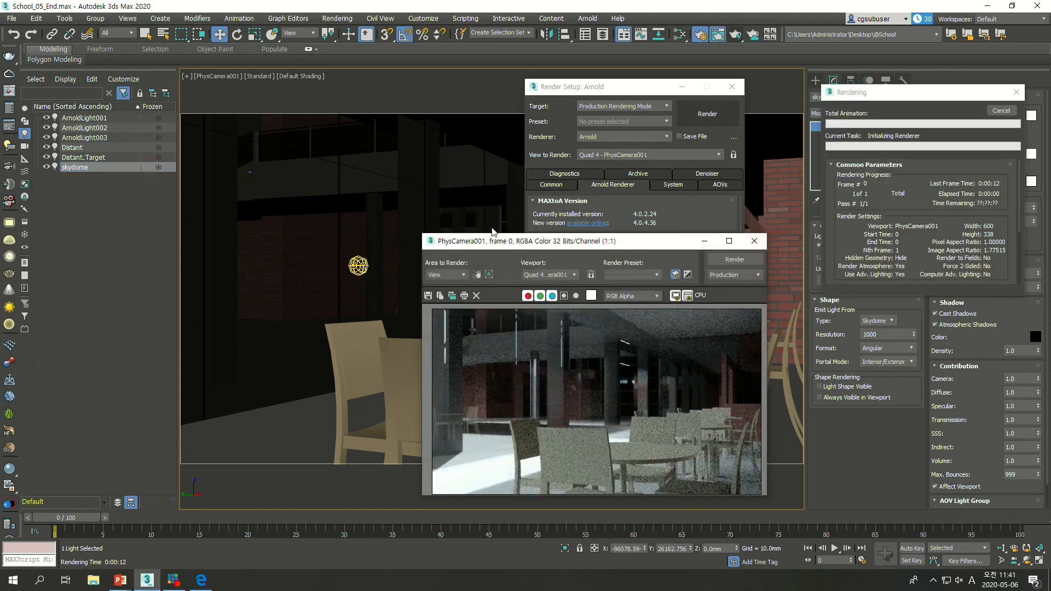
drag(634, 245, 563, 113)
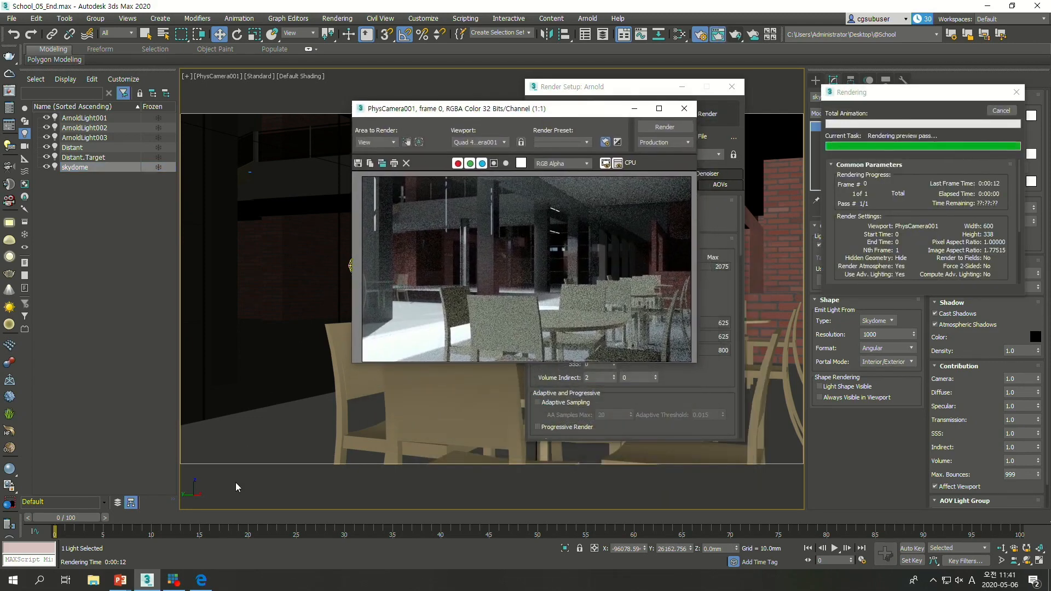
Step: Switch to the 1th_Revit to 3ds Max_F presentation in PowerPoint
mouse_move(120, 577)
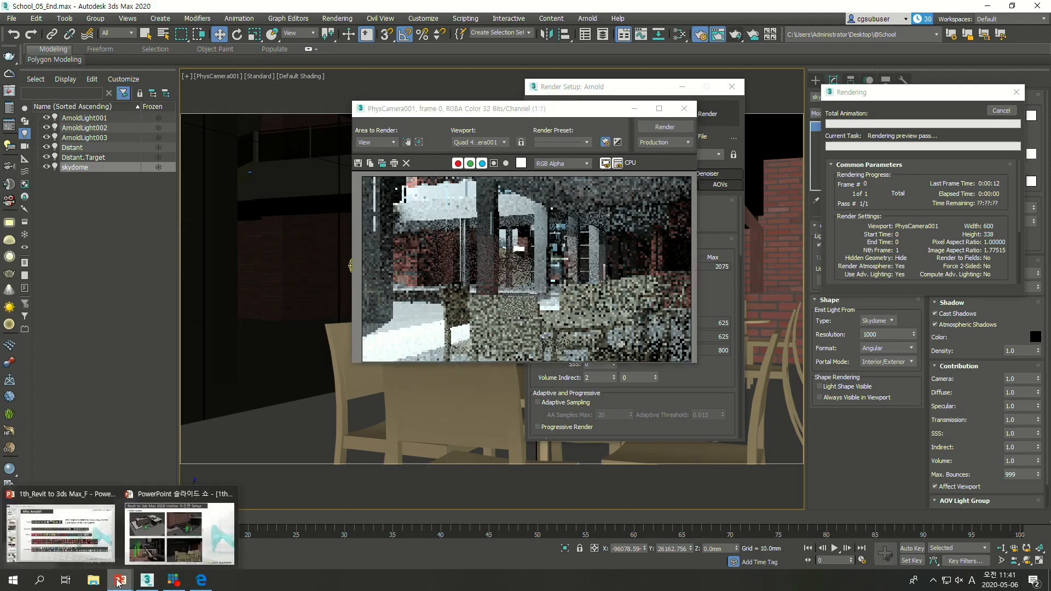
click(114, 558)
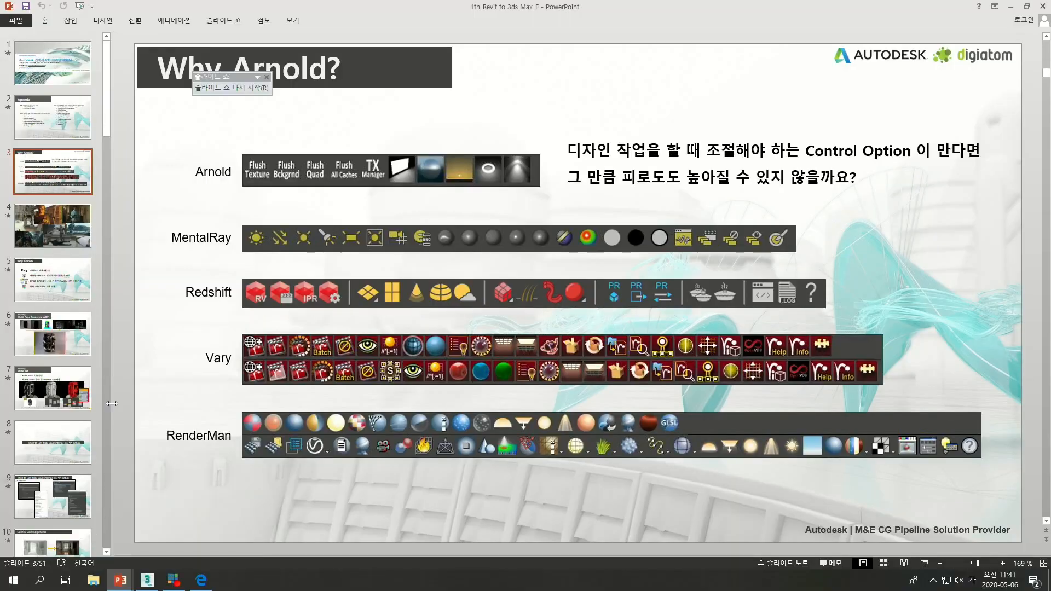
Step: Present the slide show from the Select Camera slide, through the Physical Camera placement slides, to the first Arnold Light placement slide
scroll(68, 416, down, 3)
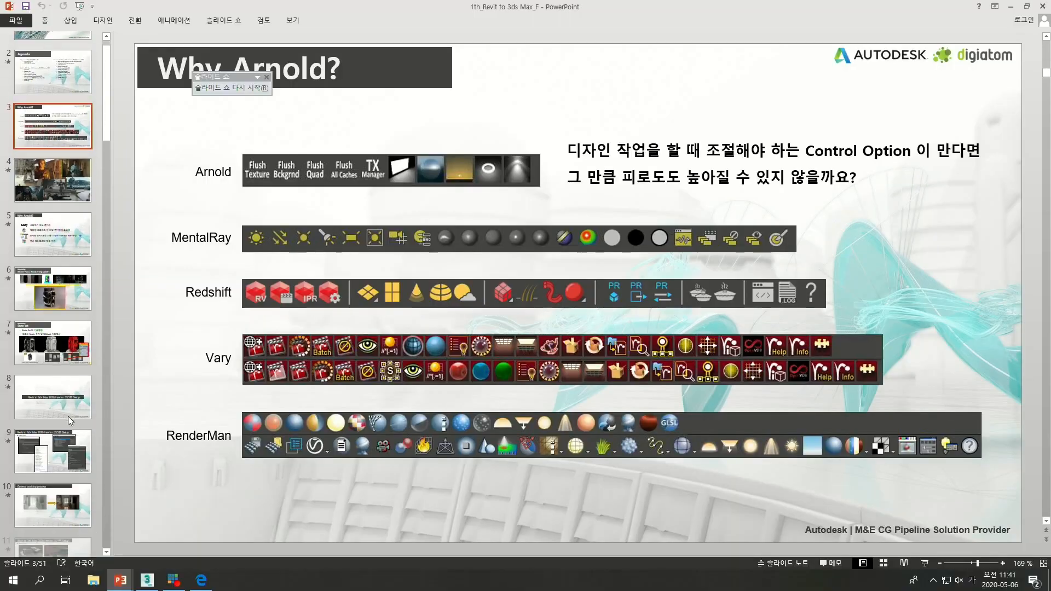
click(80, 540)
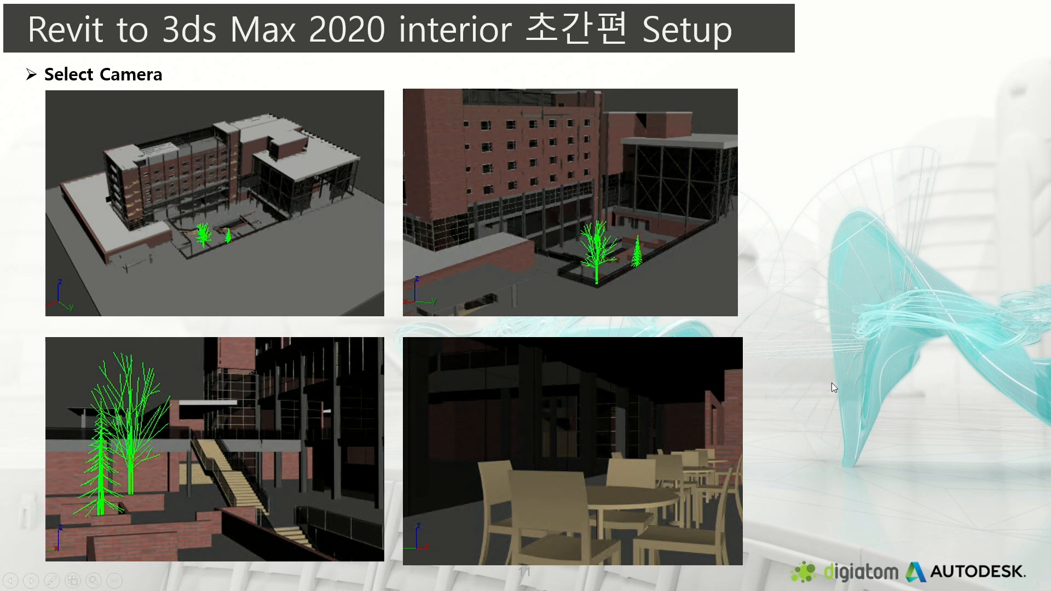
click(802, 392)
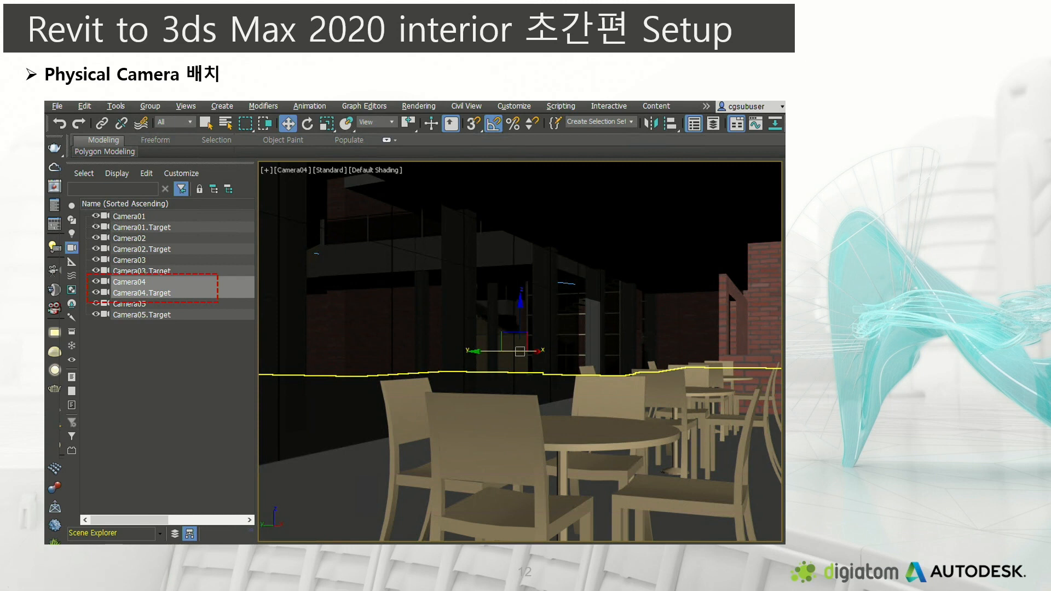
key(Right)
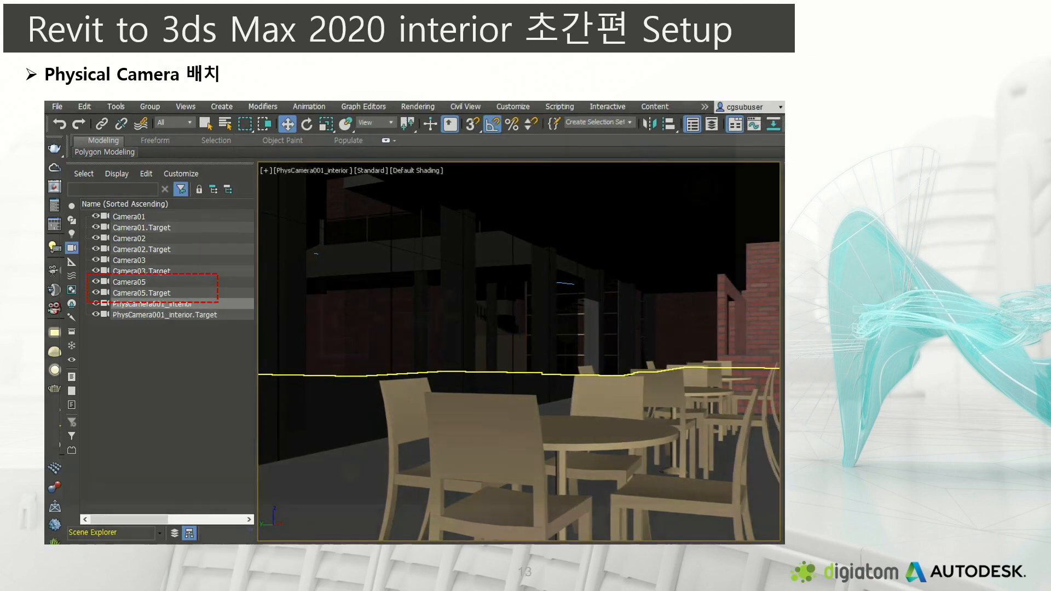
key(Right)
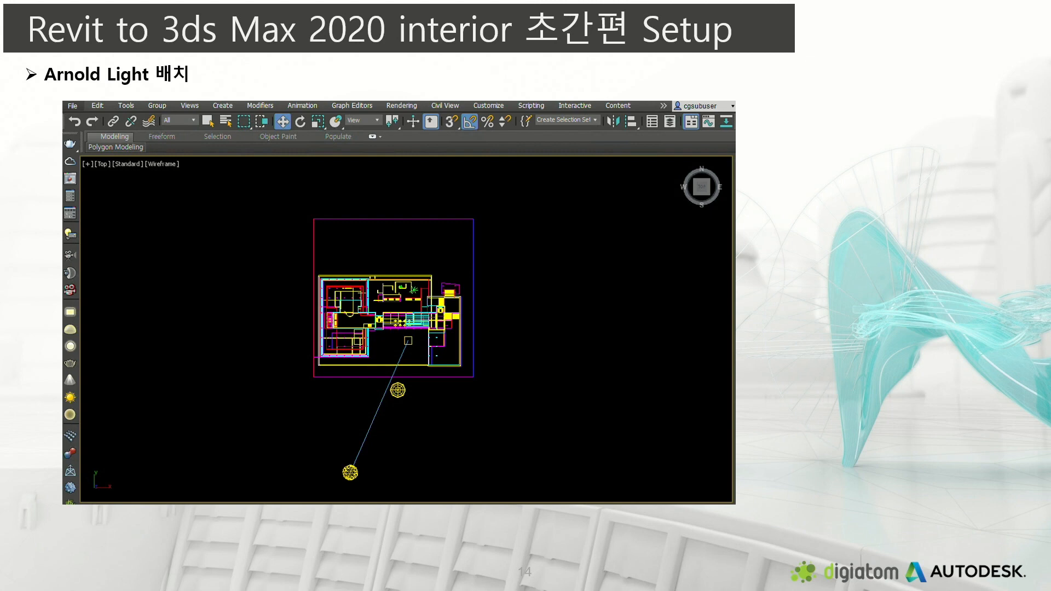
Step: Go through the slides on Arnold light exposure, material errors, Scene Converter and Arnold Render Setup, up to the environment exposure control slide
key(Right)
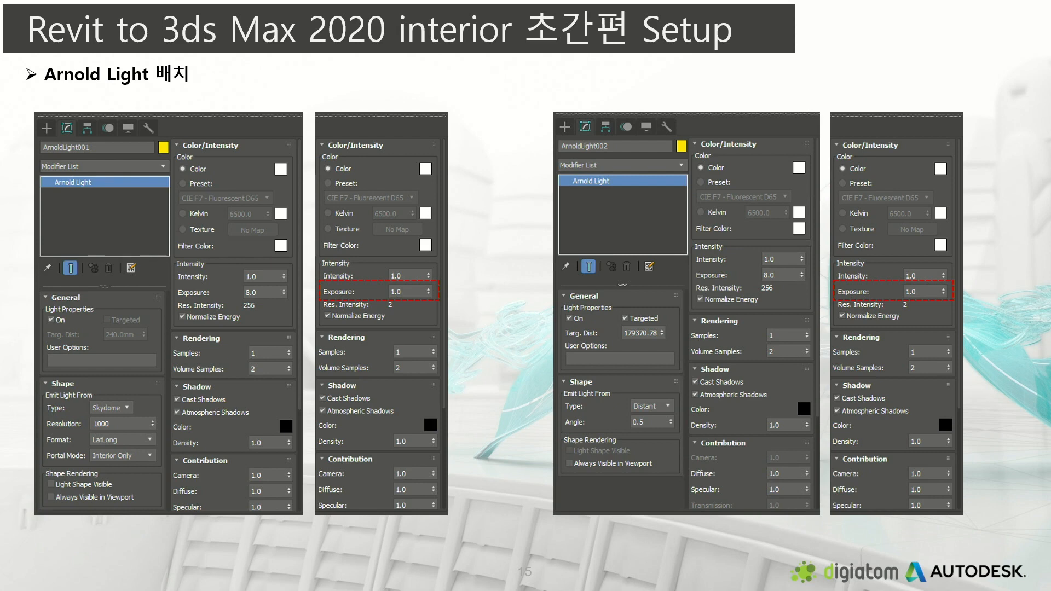
key(Right)
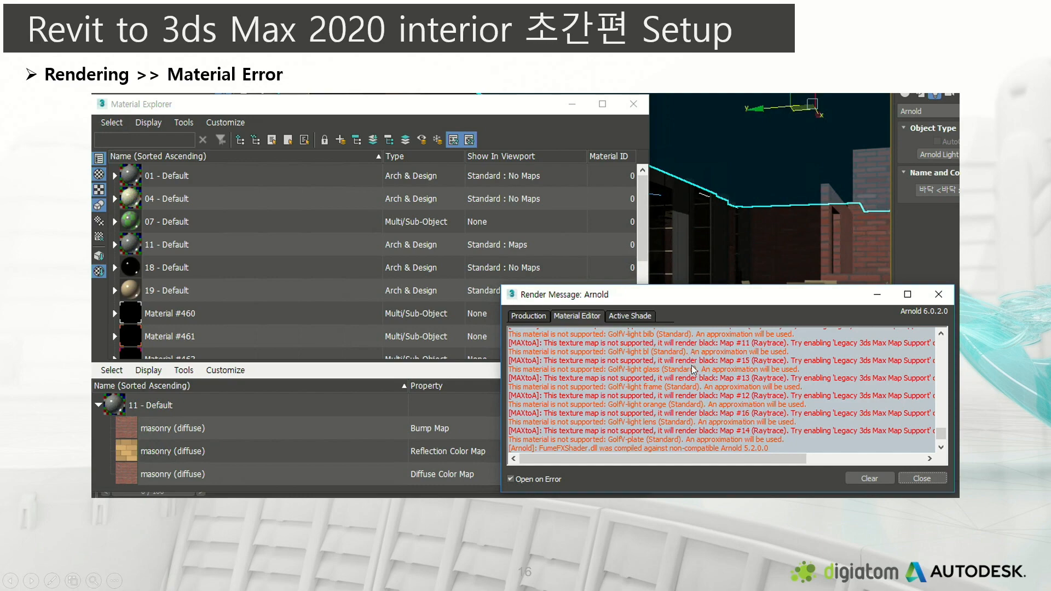
key(Right)
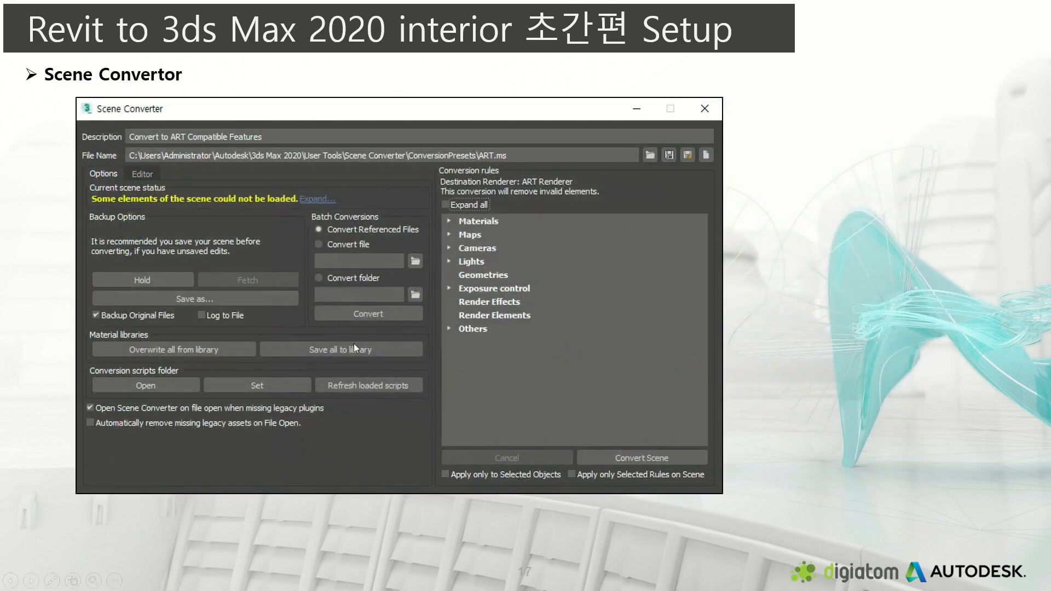
key(Right)
key(Right)
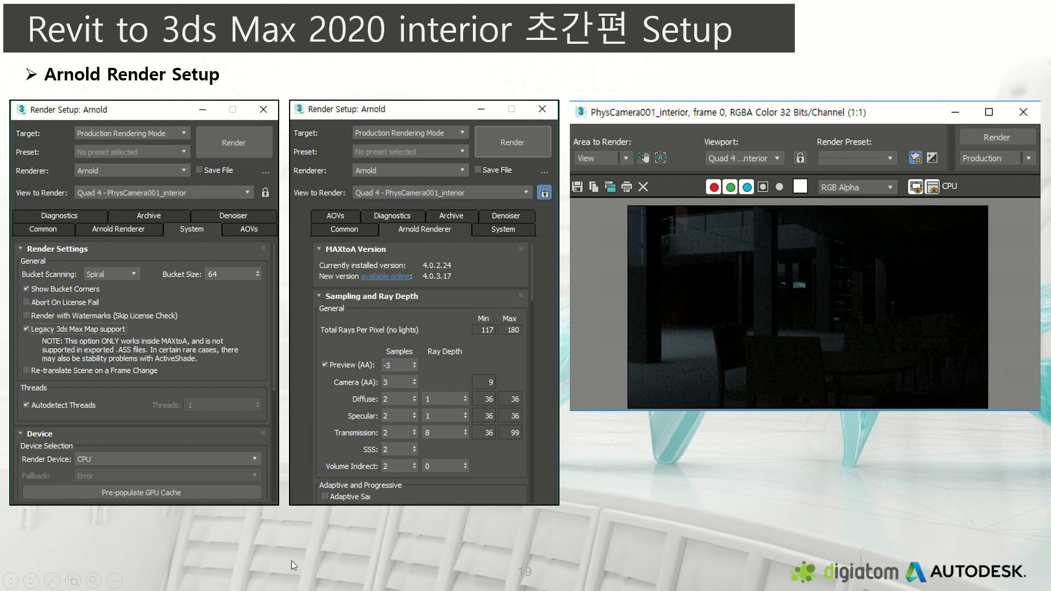
key(Right)
key(Left)
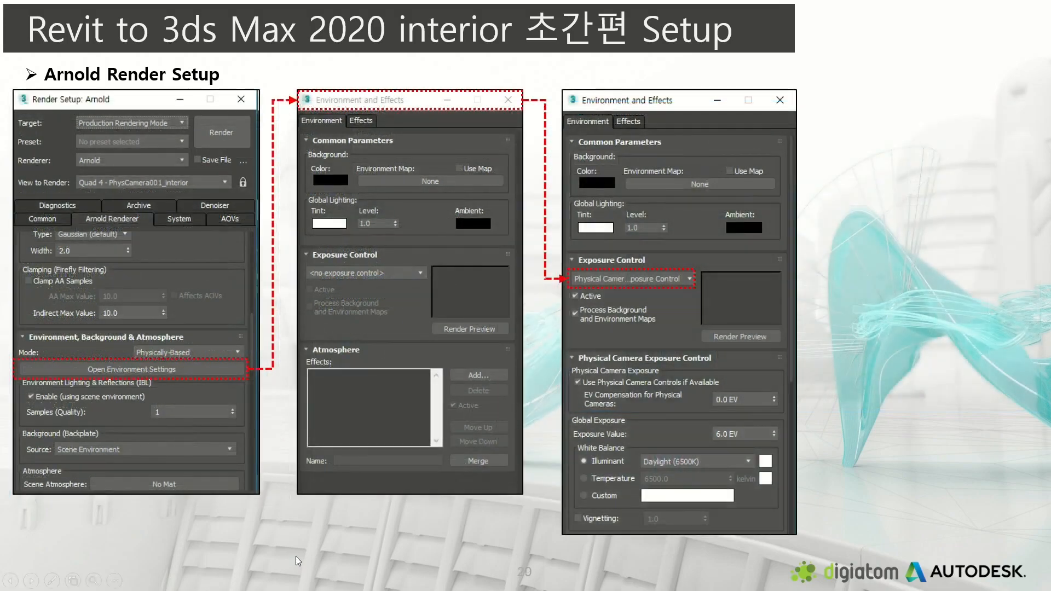
key(Right)
Step: Switch to the School_05_End scene in 3ds Max and reposition the PhysCamera001 render frame to examine the render beside the Arnold sampling settings
key(alt+Tab)
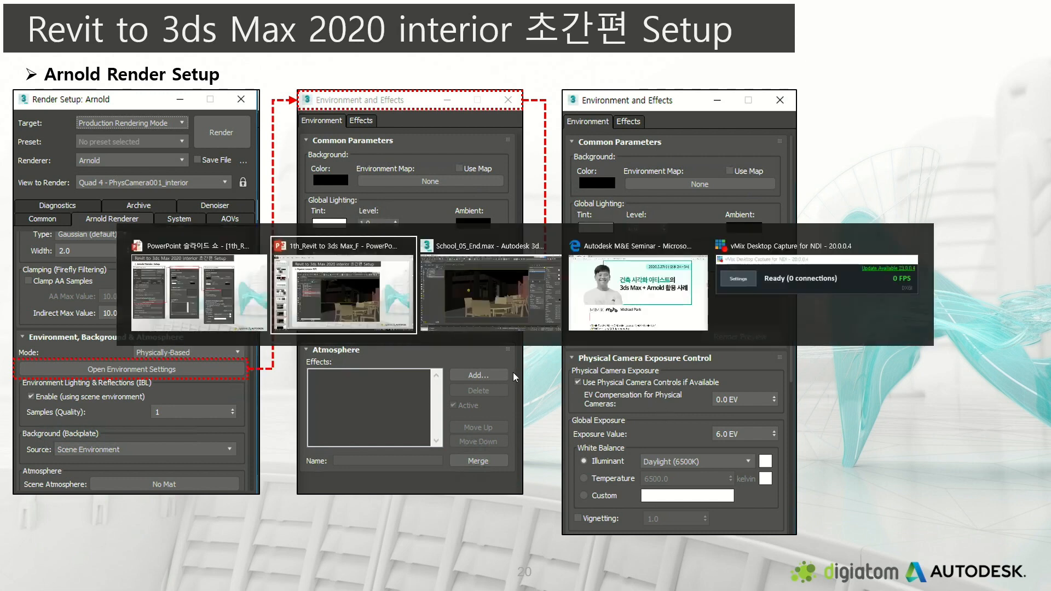
click(506, 304)
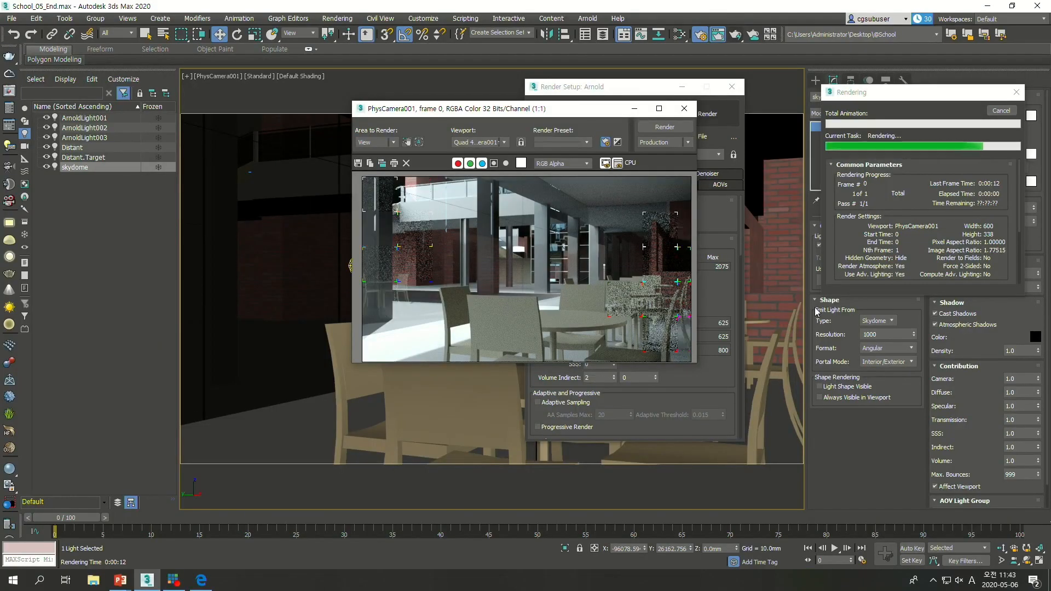
drag(572, 115, 400, 118)
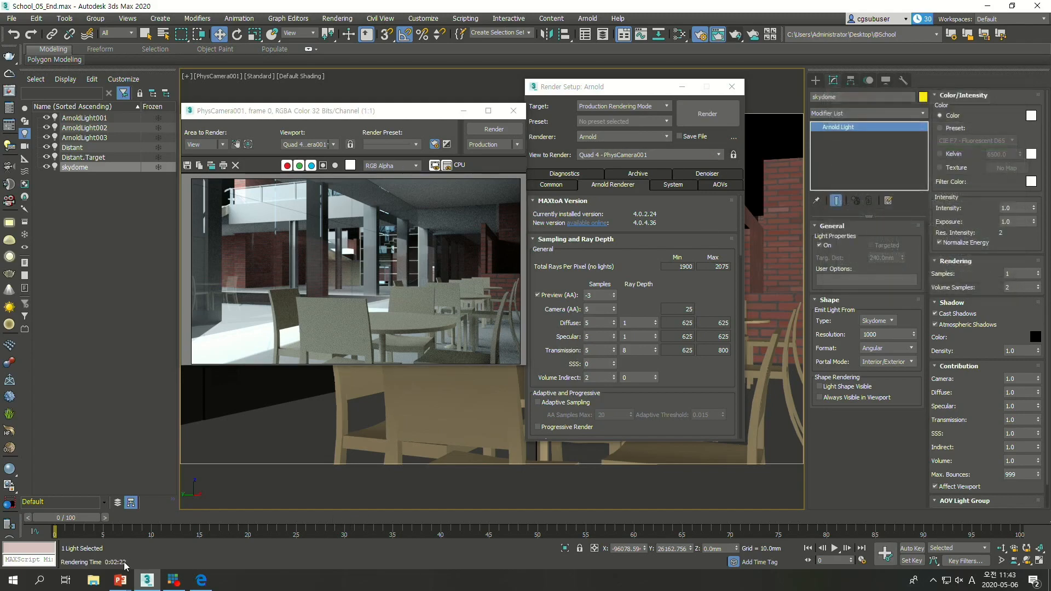
drag(386, 114, 602, 107)
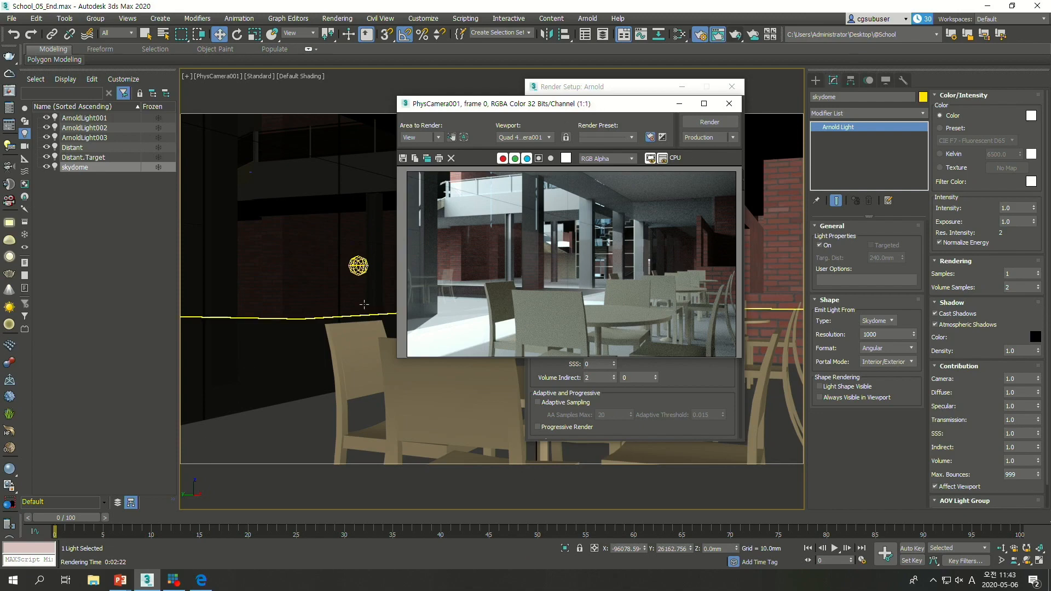
drag(631, 110, 398, 96)
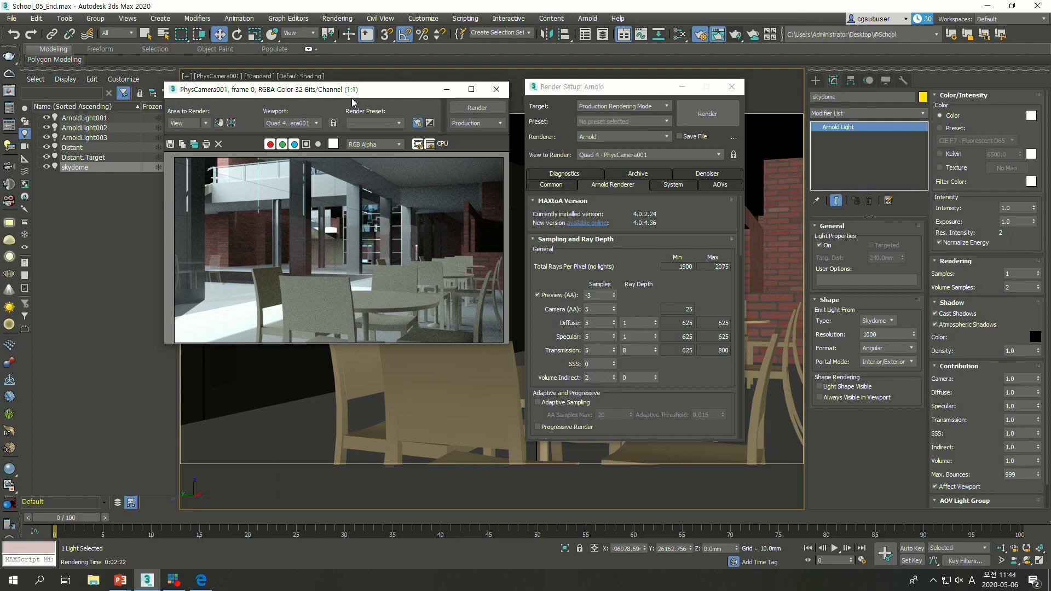
drag(352, 92, 374, 113)
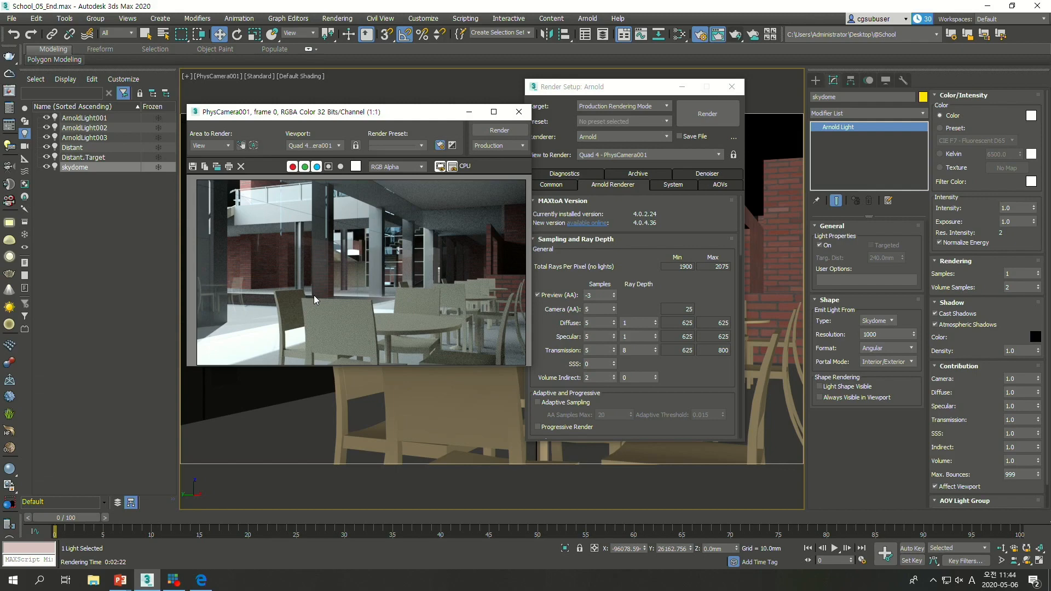
Step: Return to the editing window of the 1th_Revit to 3ds Max_F presentation in PowerPoint
click(121, 581)
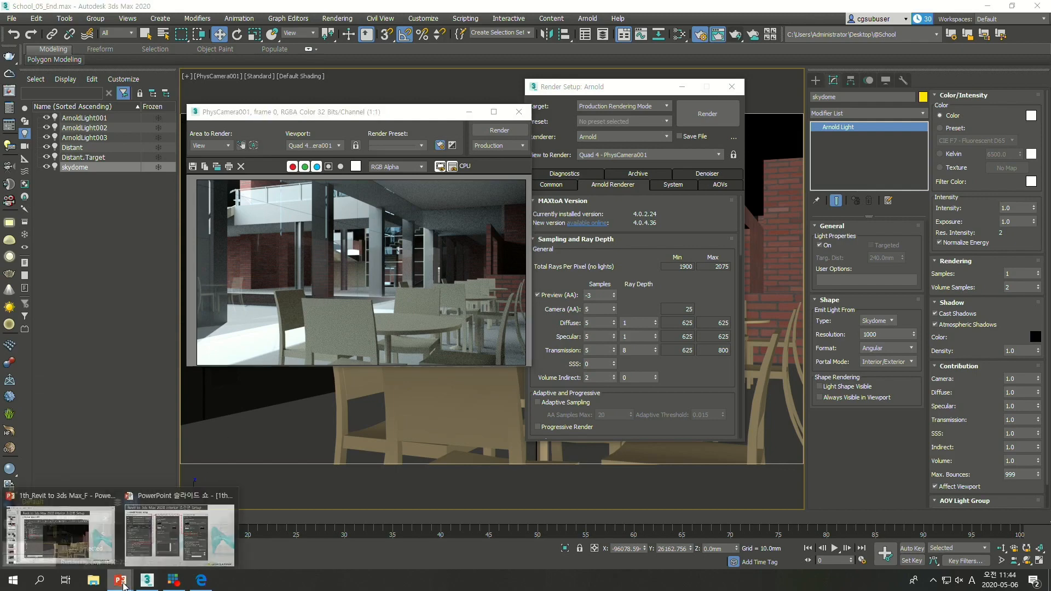
click(91, 542)
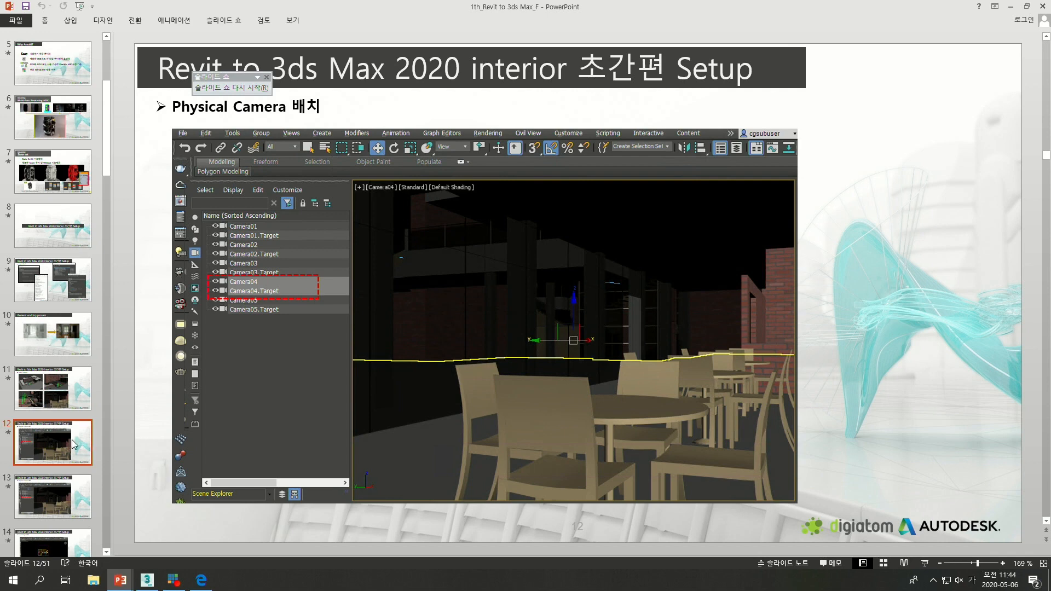
Step: Review the slides on Arnold render setup, light portals and the Diffuse Samples comparison between 2 and 6
scroll(58, 470, down, 5)
scroll(57, 470, down, 10)
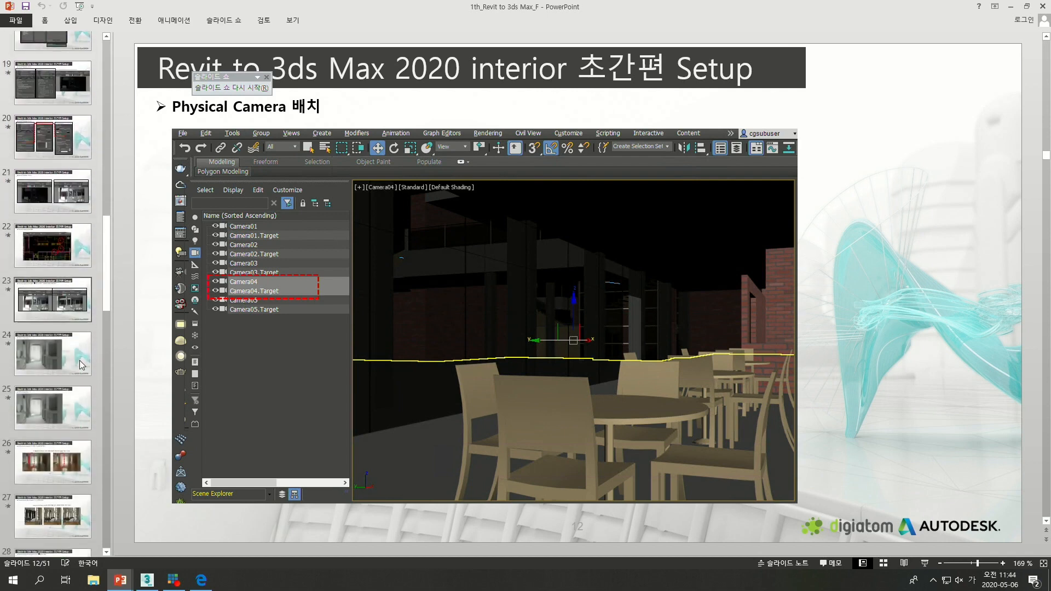
click(82, 365)
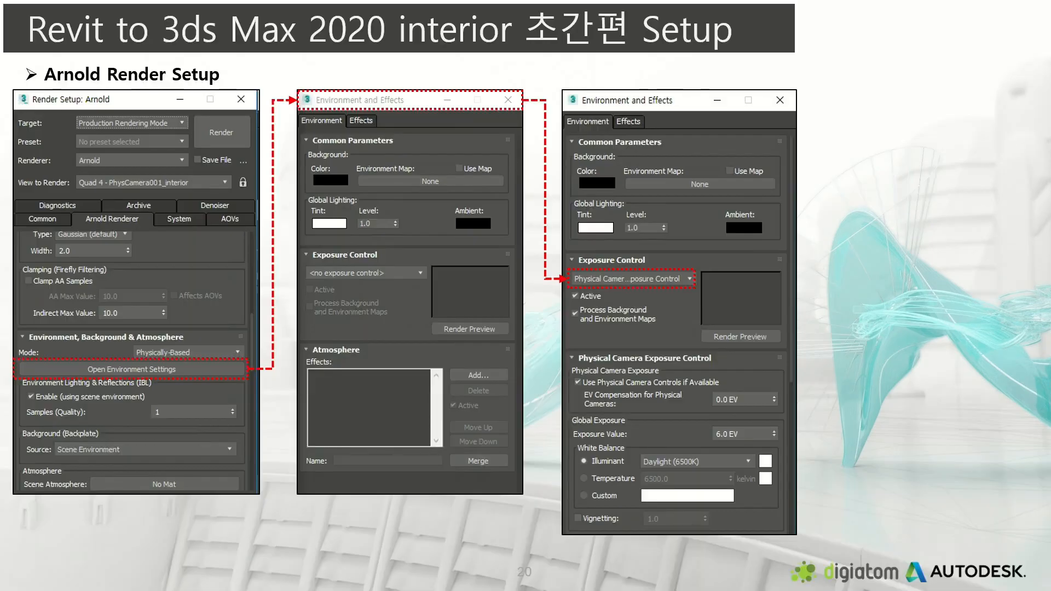
key(Right)
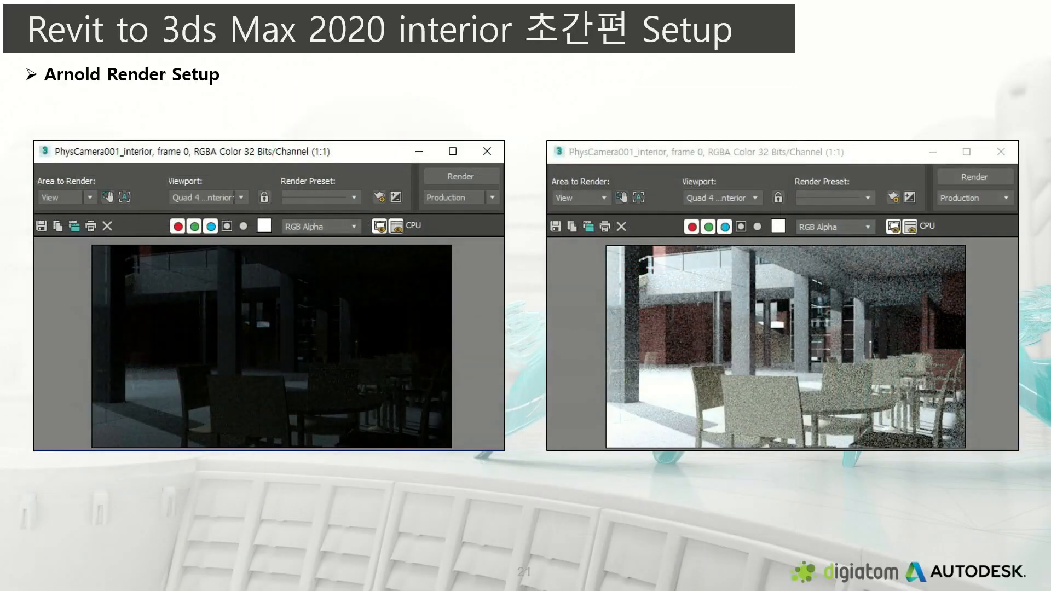
key(Right)
key(Right)
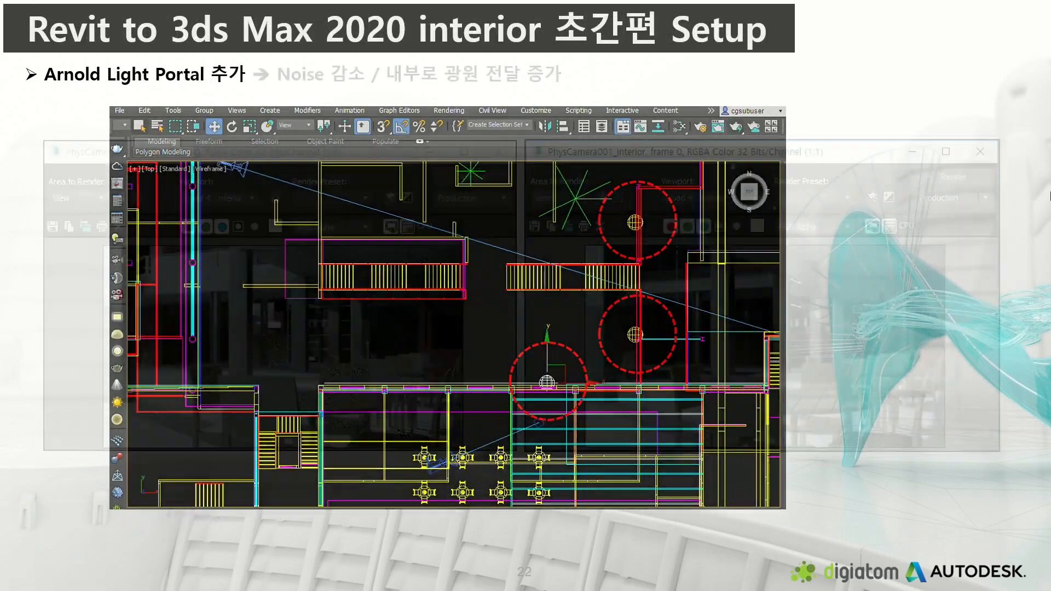
key(Right)
key(Right)
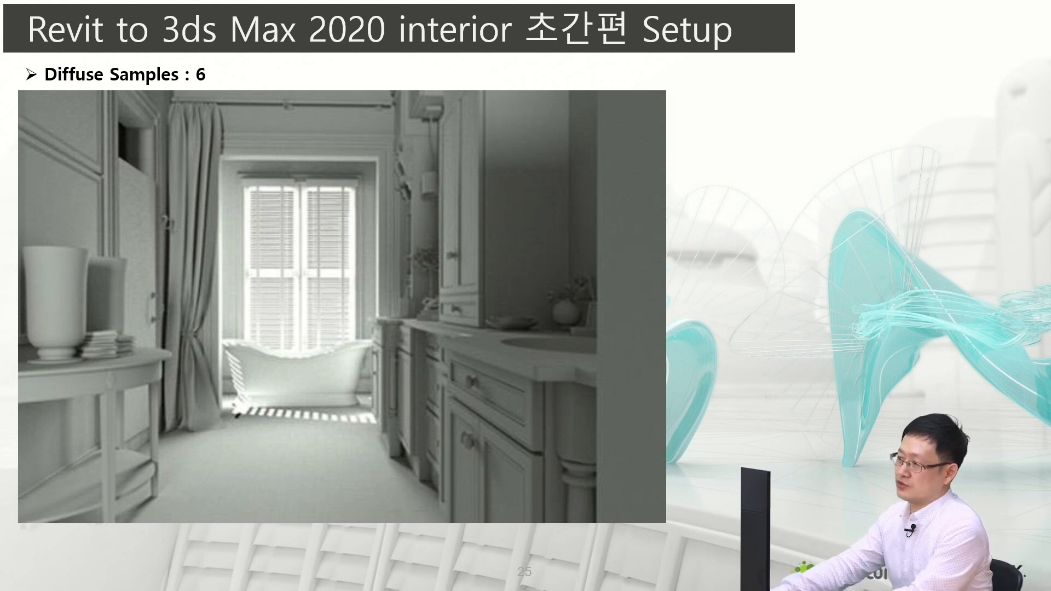
key(Left)
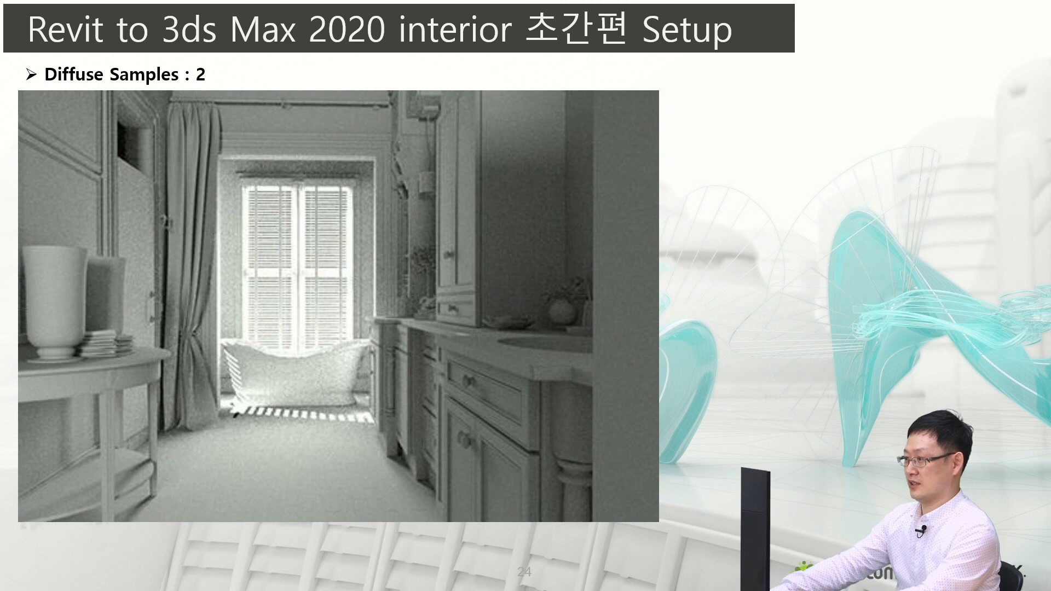
click(831, 104)
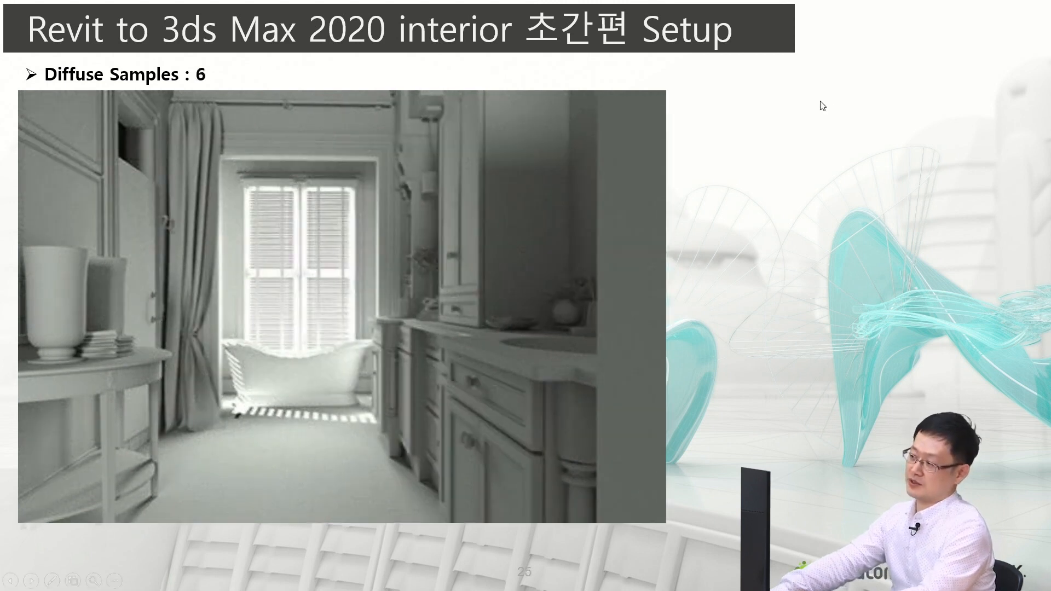
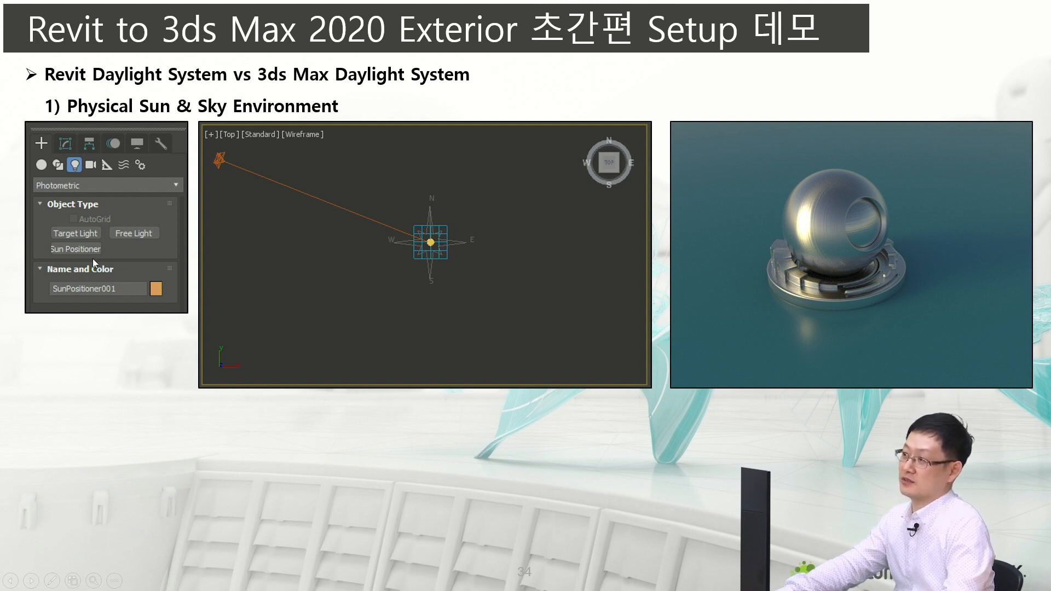
Step: Switch to 3ds Max, reset to an empty scene without saving the changes, and close the rendered frame window
key(alt+Tab)
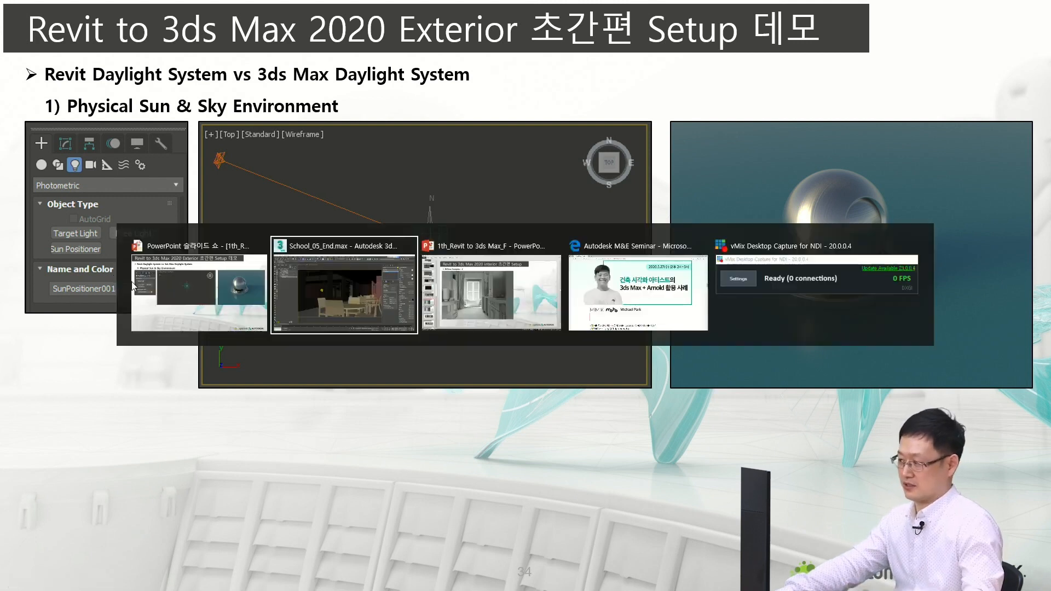
click(386, 284)
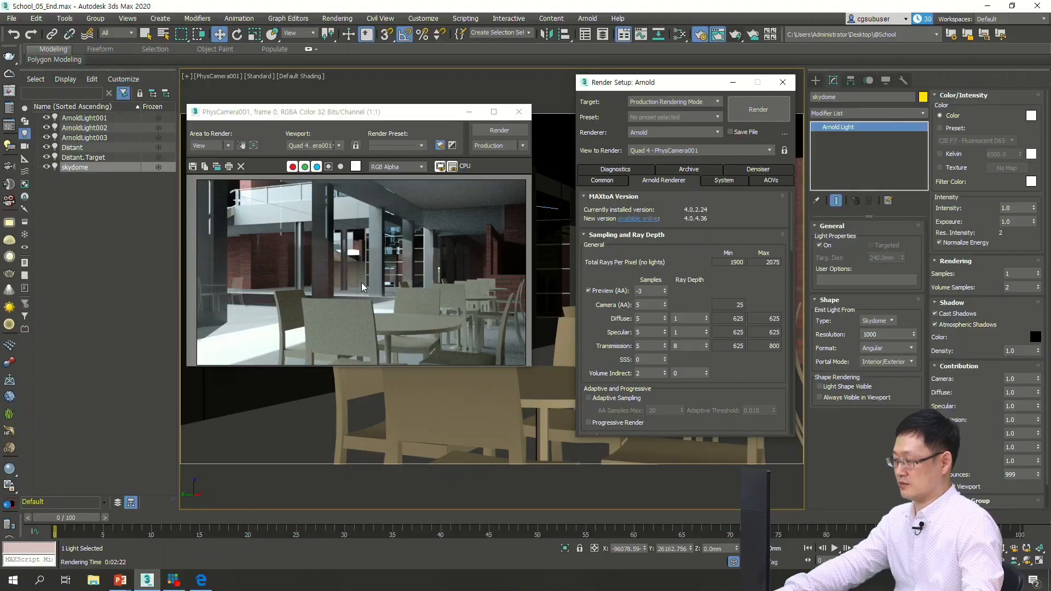
click(12, 18)
click(24, 51)
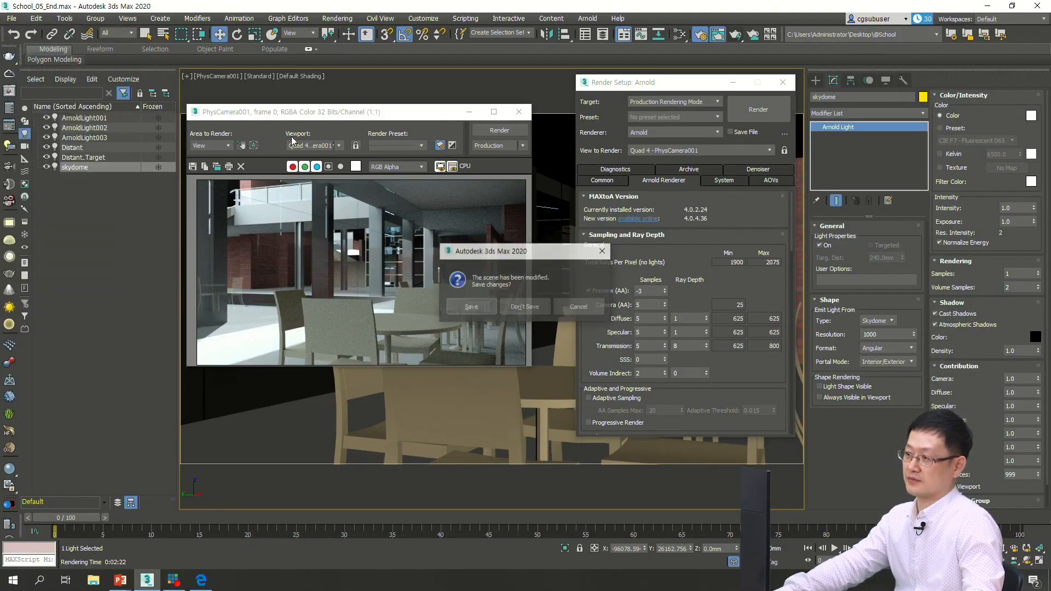
click(526, 308)
click(486, 311)
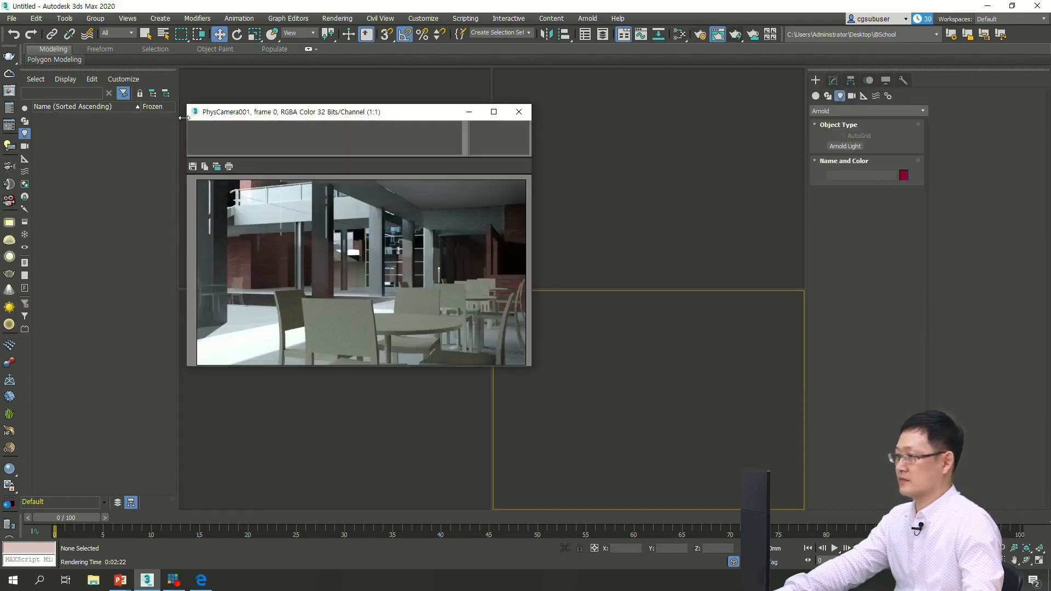
click(518, 112)
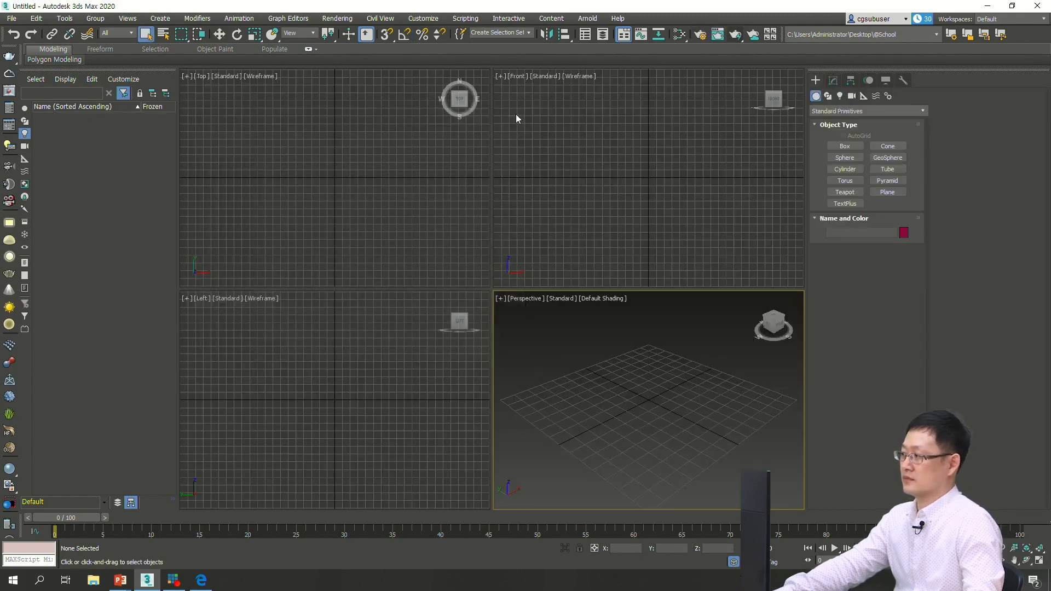
Step: Open the scene Arnold Shader Ball_Physical Sun & Sky Environment_001, adopting the file's gamma and LUT settings
click(11, 18)
click(27, 64)
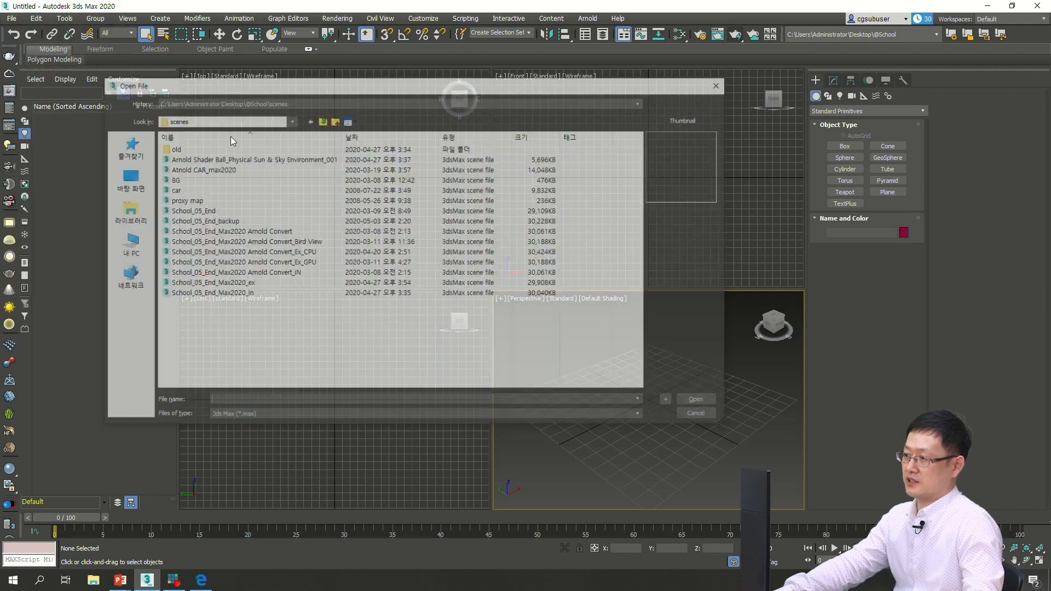
double_click(246, 157)
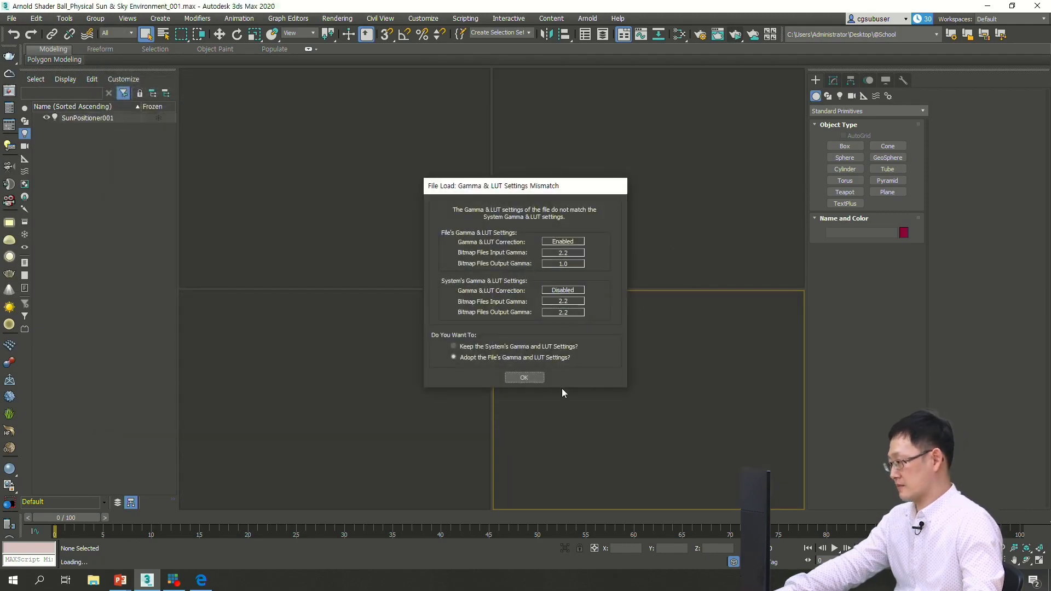
click(524, 378)
click(526, 341)
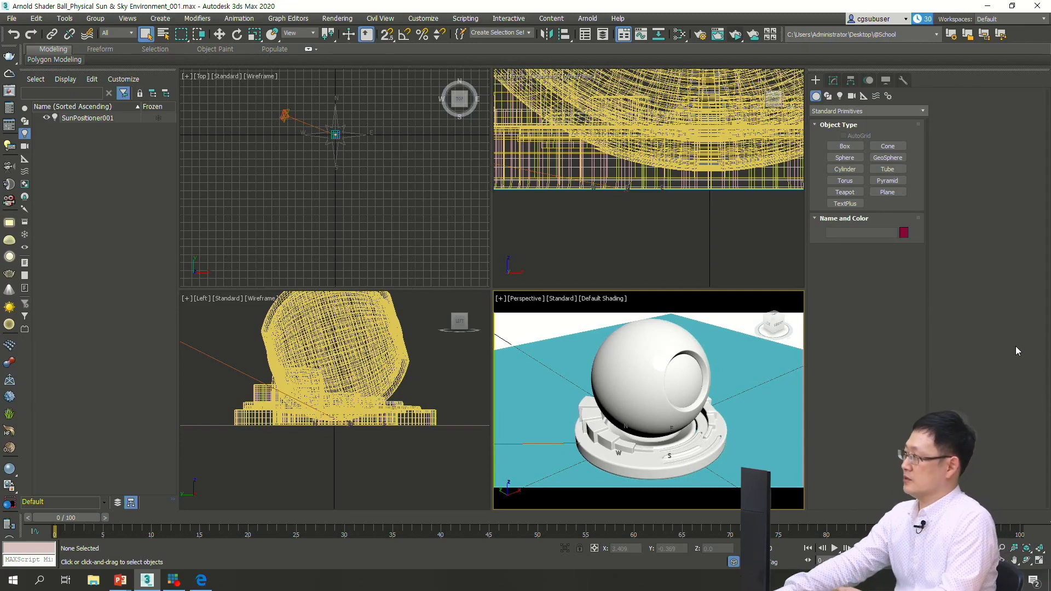
Step: Start an Arnold ActiveShade render of the Perspective view from Render Setup and place the settings window beside the render
click(700, 34)
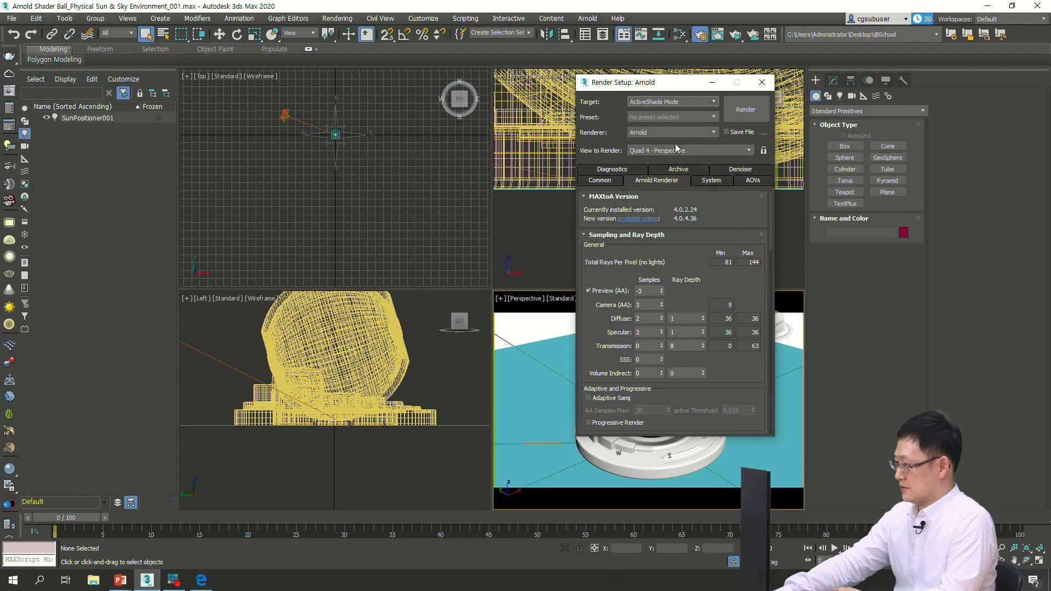
drag(643, 85, 535, 91)
click(996, 108)
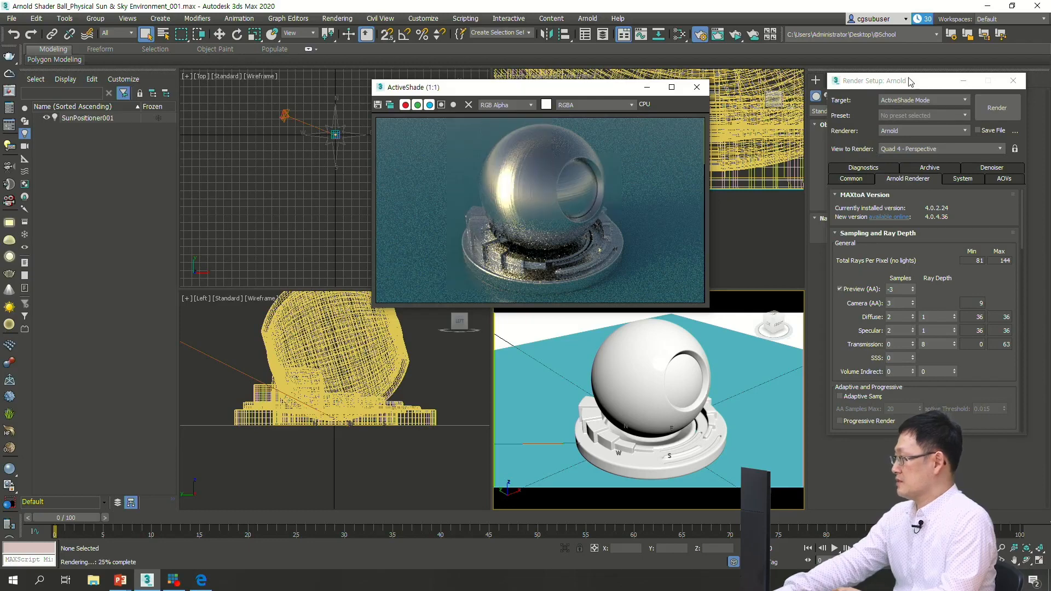
drag(912, 84, 842, 86)
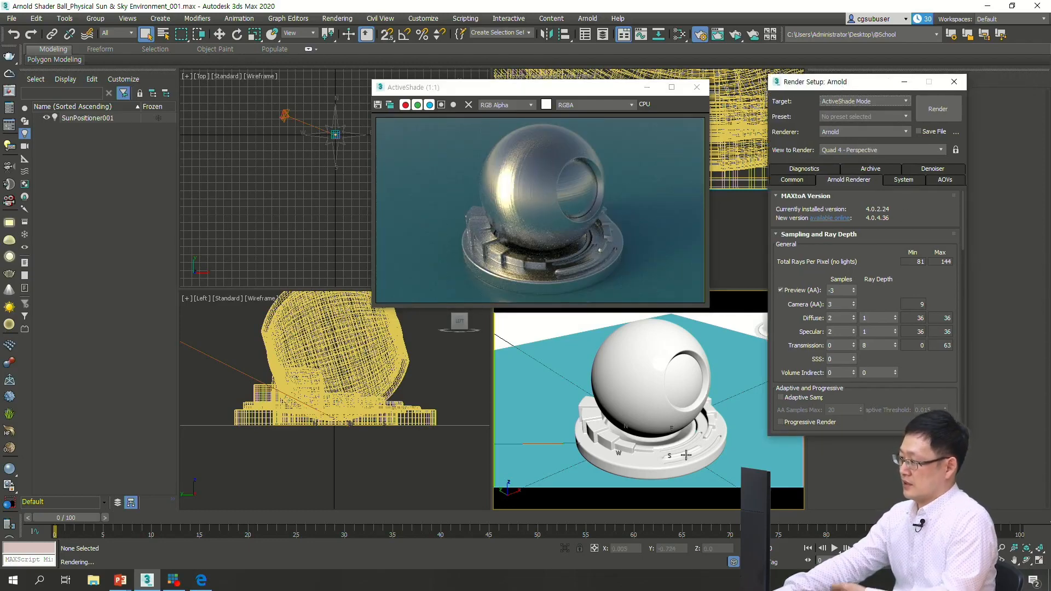
Step: Select the shader ball, then orbit and zoom out the Perspective view to reframe it in the ActiveShade render
click(630, 405)
alt+middle_drag(623, 394, 650, 394)
click(1002, 547)
drag(707, 406, 640, 372)
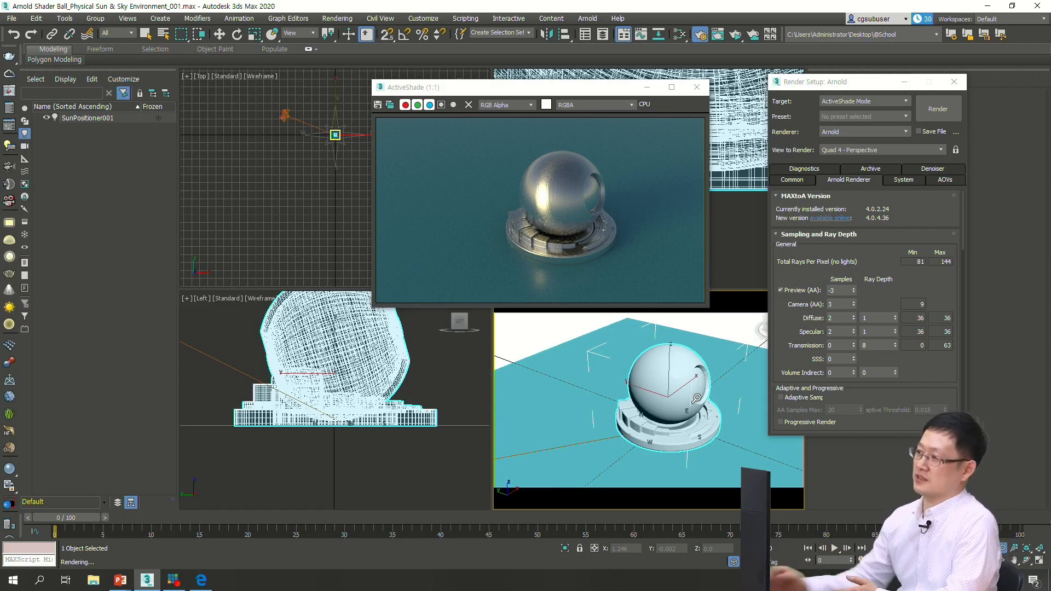
Step: Open the Slate Material Editor and arrange it and the ActiveShade window so that the render stays uncovered
drag(545, 87, 584, 91)
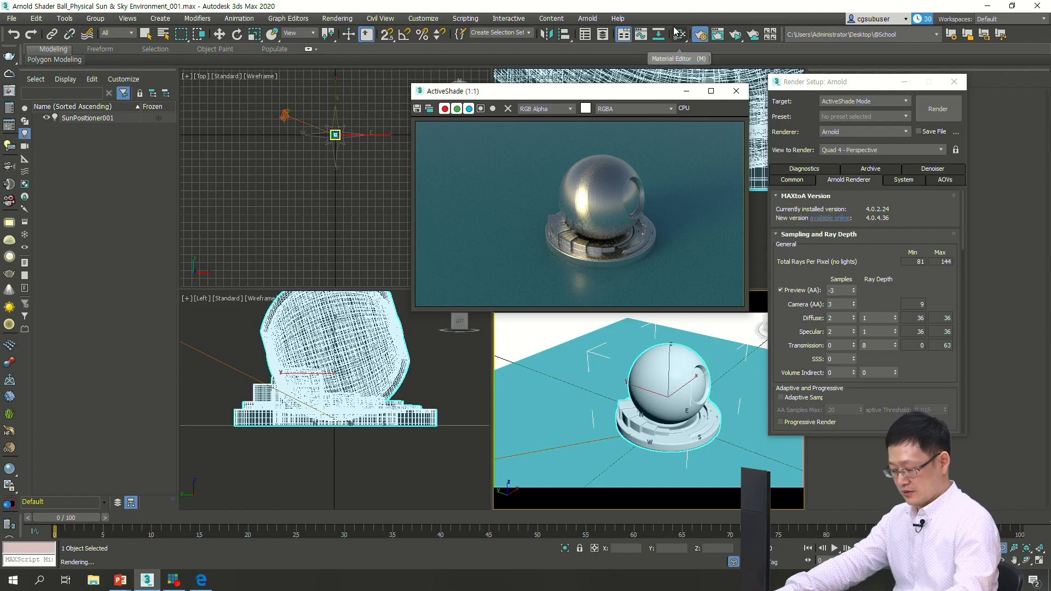
drag(500, 95, 551, 95)
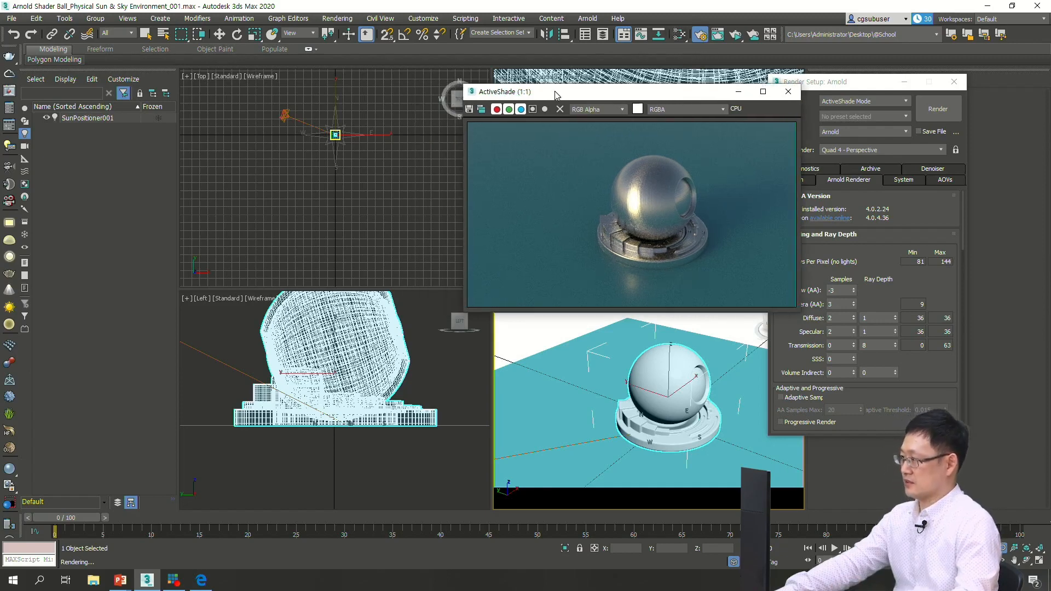
key(m)
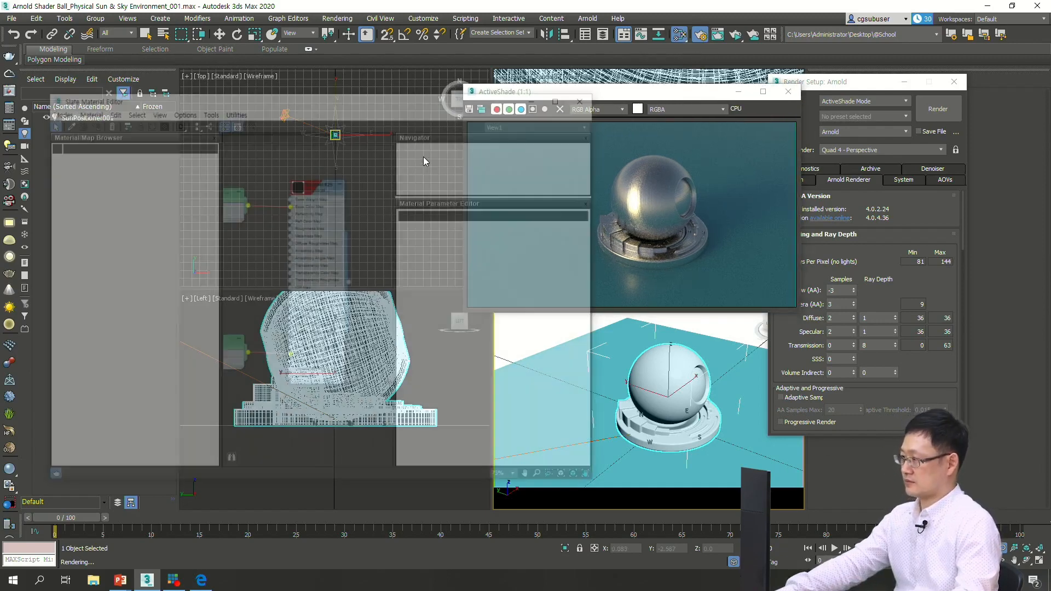
drag(412, 99, 279, 264)
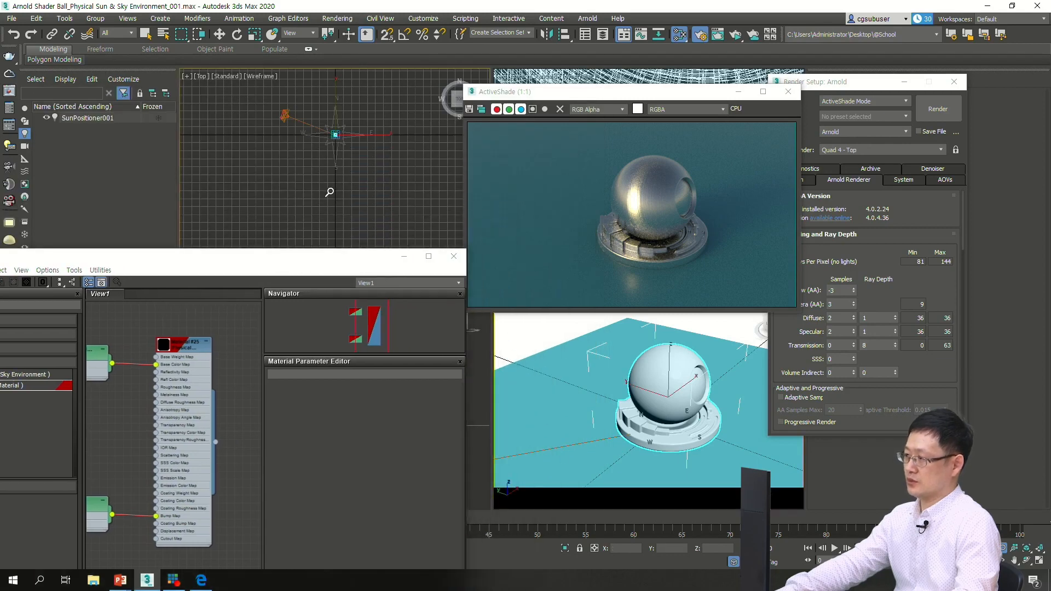
Step: Make Perspective the active view again and lock the view to render to Quad 4 - Perspective
scroll(329, 188, up, 3)
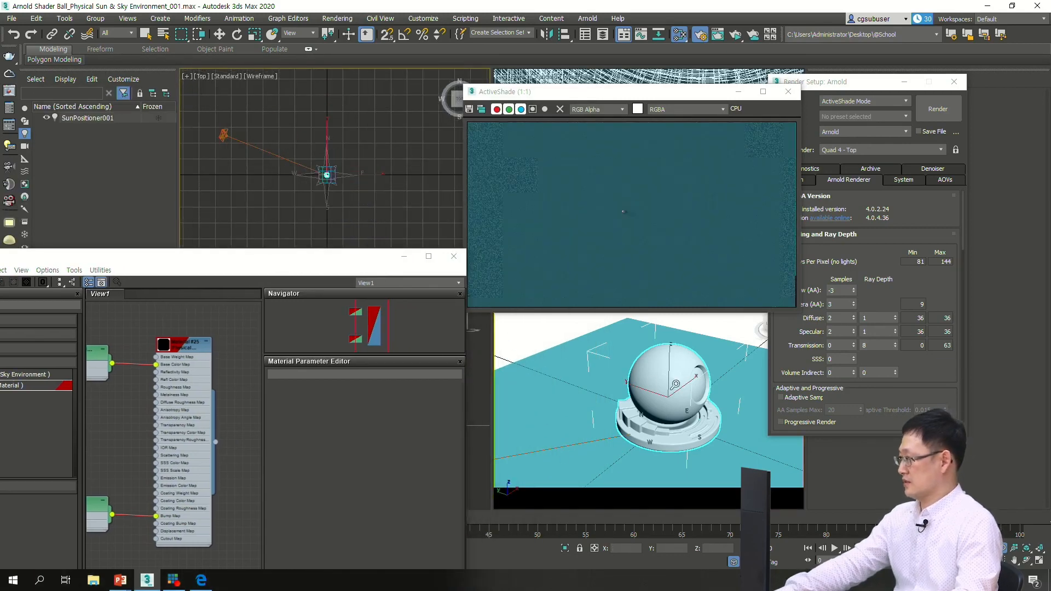
right_click(724, 396)
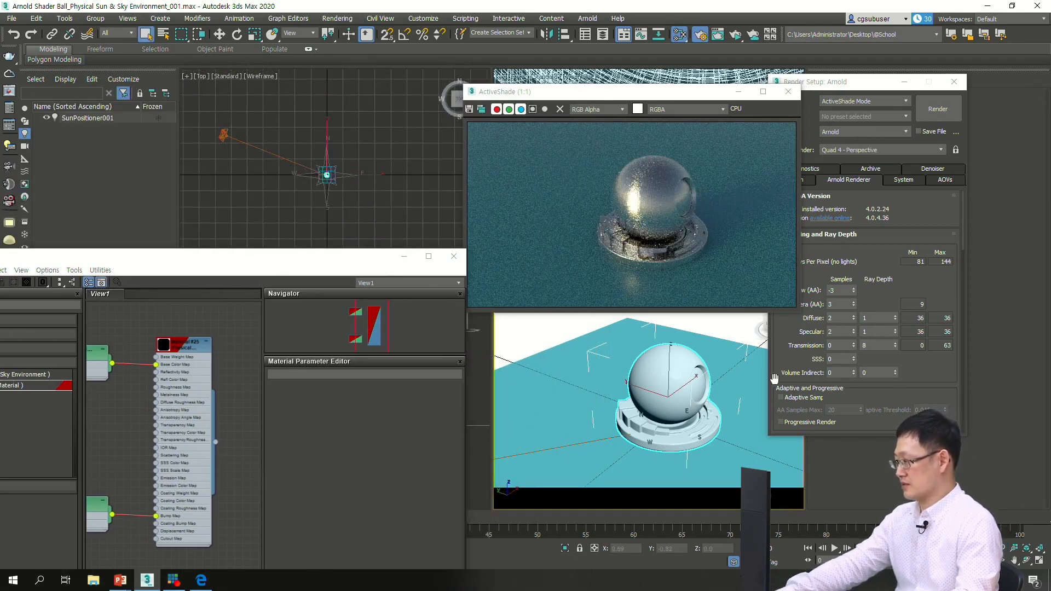
drag(854, 81, 888, 78)
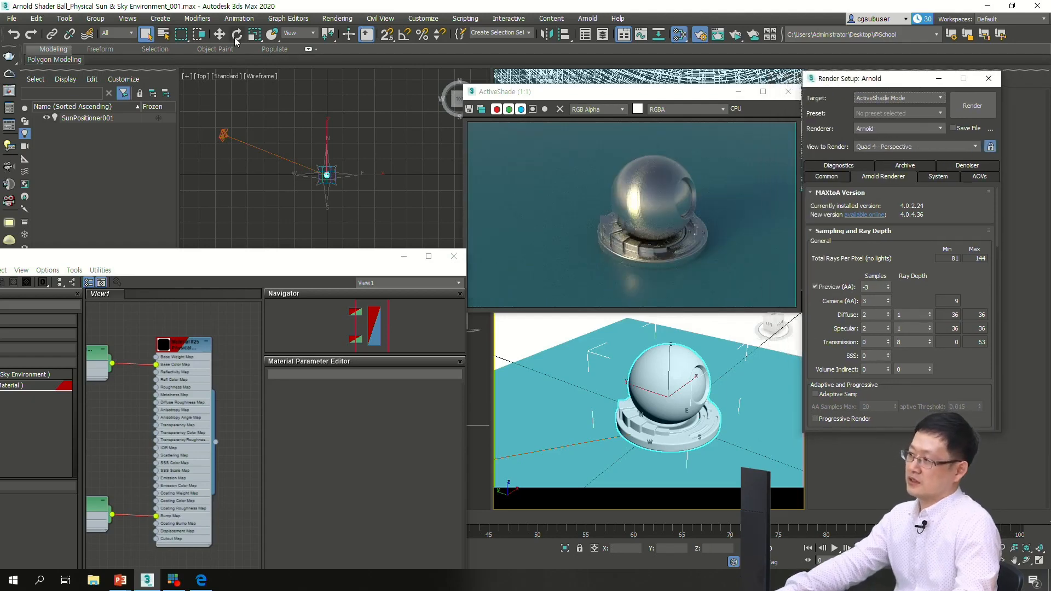
Step: Select the sun positioner in the Top view and display its modifiable parameters, moving Render Setup out of the way
click(223, 135)
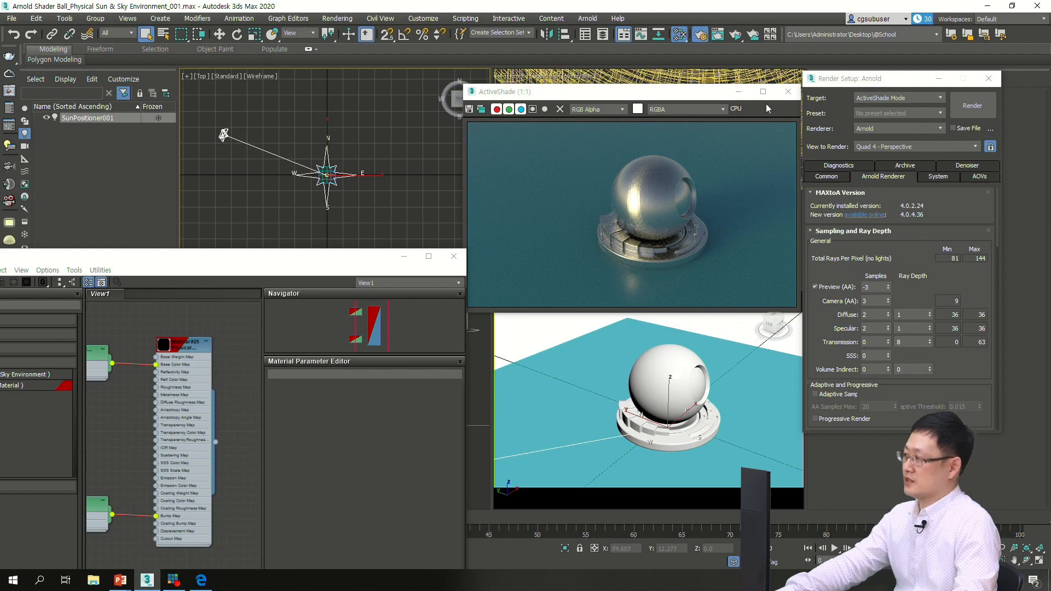
drag(897, 80, 693, 167)
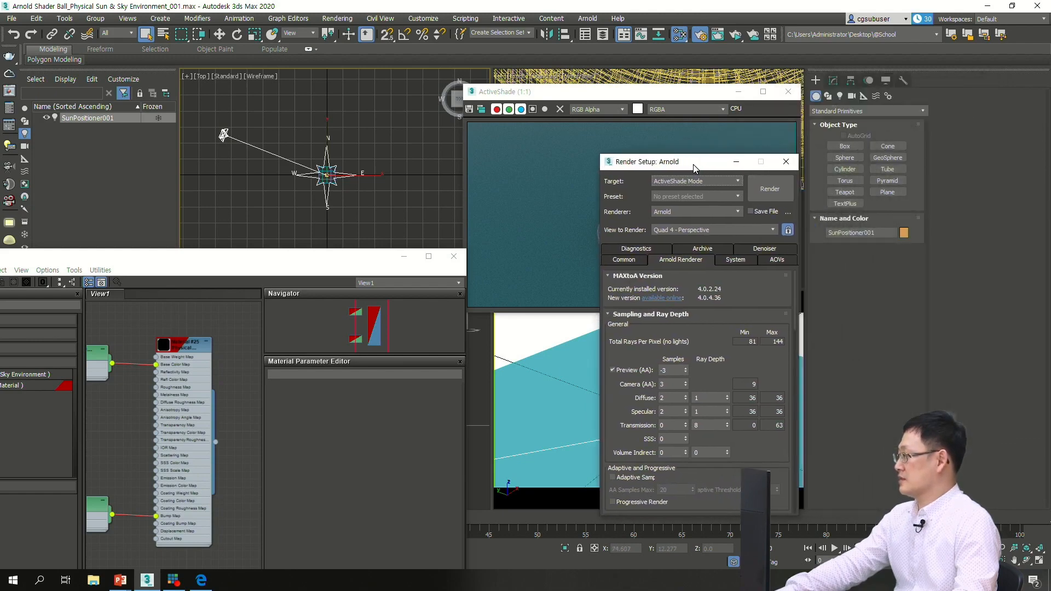
click(850, 80)
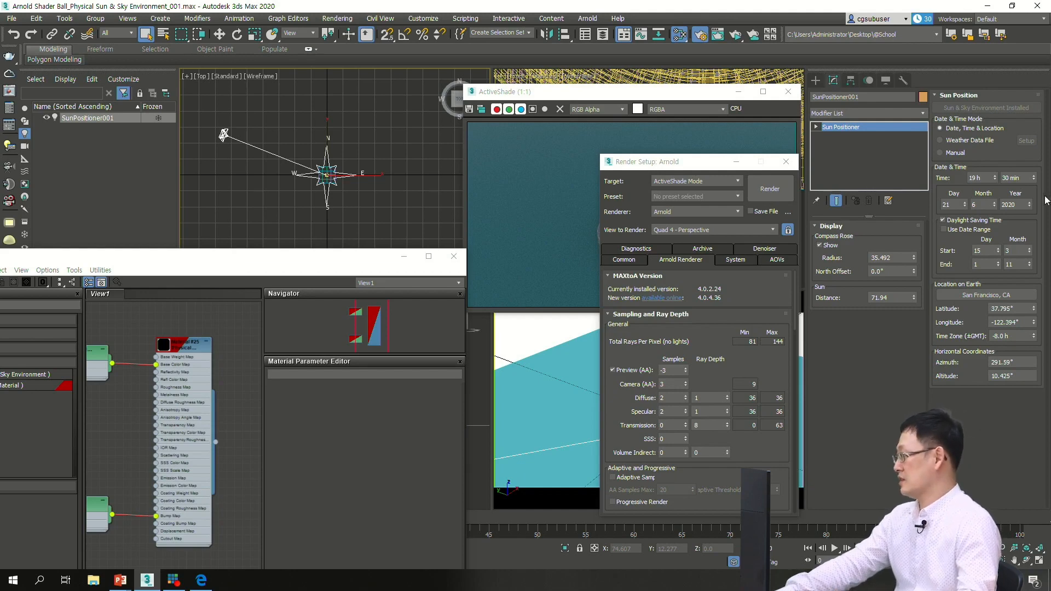
Step: Set the sun positioner's location on Earth to Seoul, South Korea, using the Asia map
click(958, 296)
drag(508, 178, 544, 167)
click(579, 195)
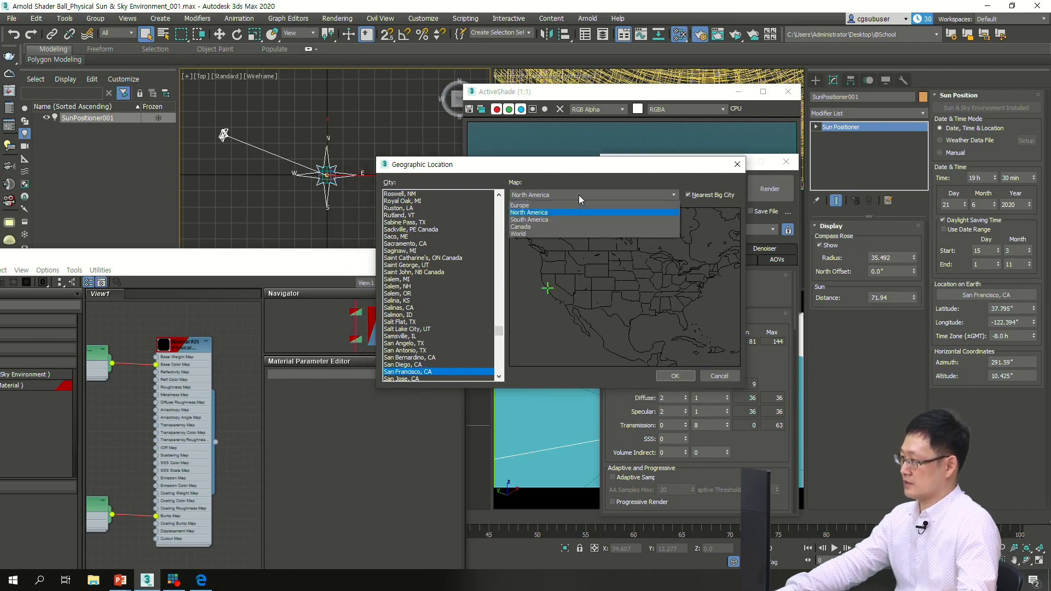
click(524, 223)
click(606, 257)
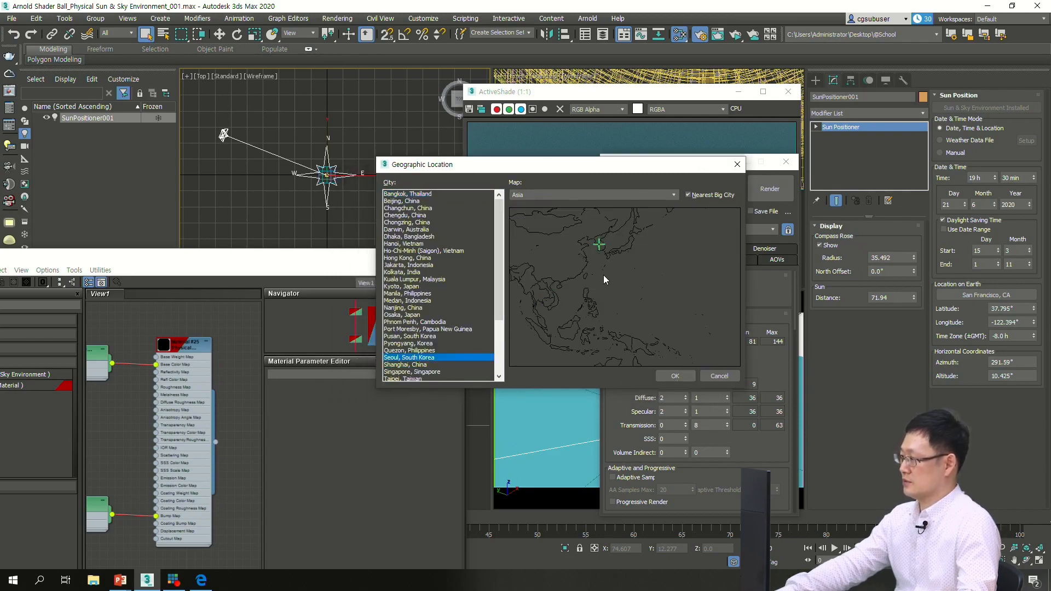
click(675, 376)
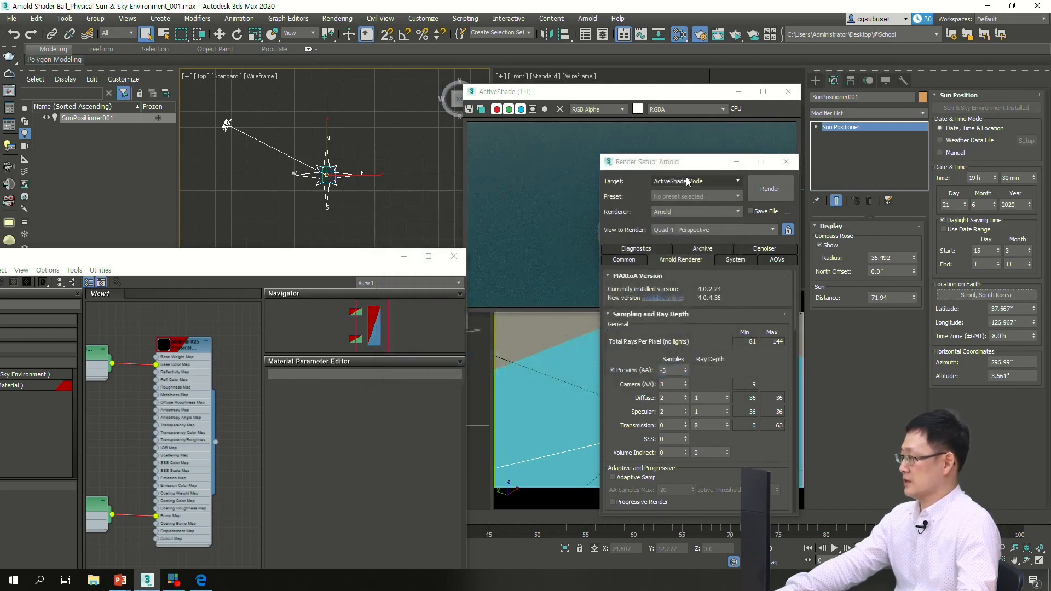
Step: Close Render Setup and make empty node space available in the Slate Material Editor
drag(711, 161, 810, 246)
click(885, 247)
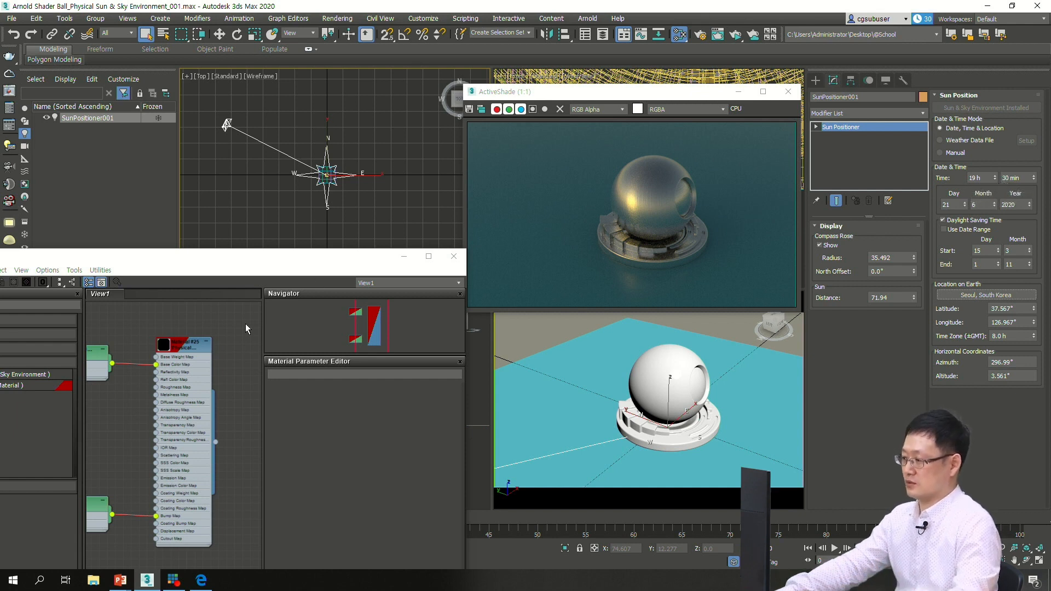
middle_drag(205, 361, 120, 334)
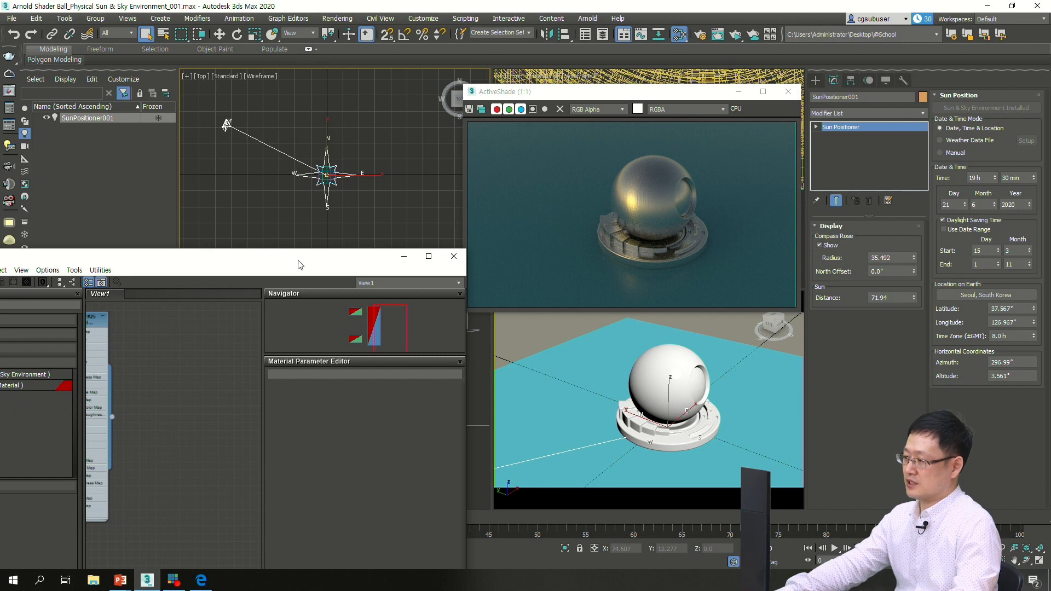
drag(299, 265, 335, 228)
Step: Place the Physical Sun & Sky environment map in the Slate view as an instance and close Environment and Effects
key(8)
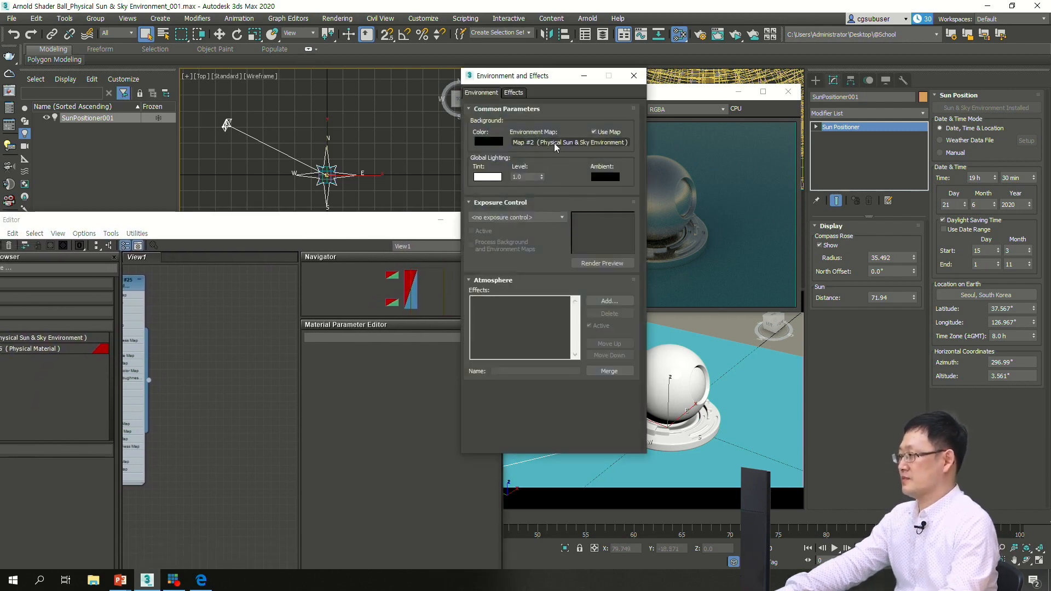
drag(554, 143, 518, 167)
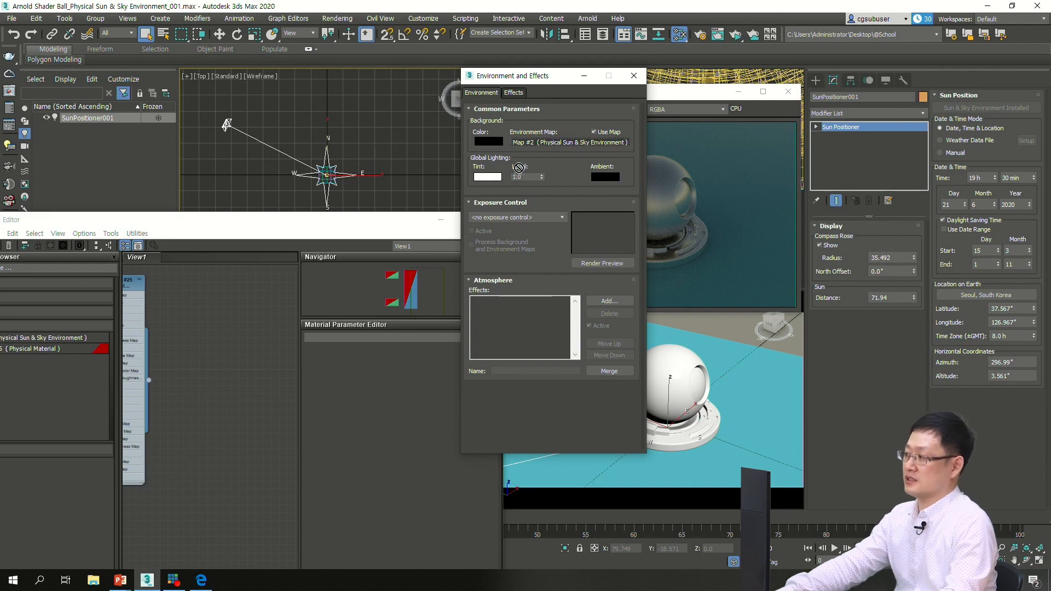
drag(225, 305, 223, 305)
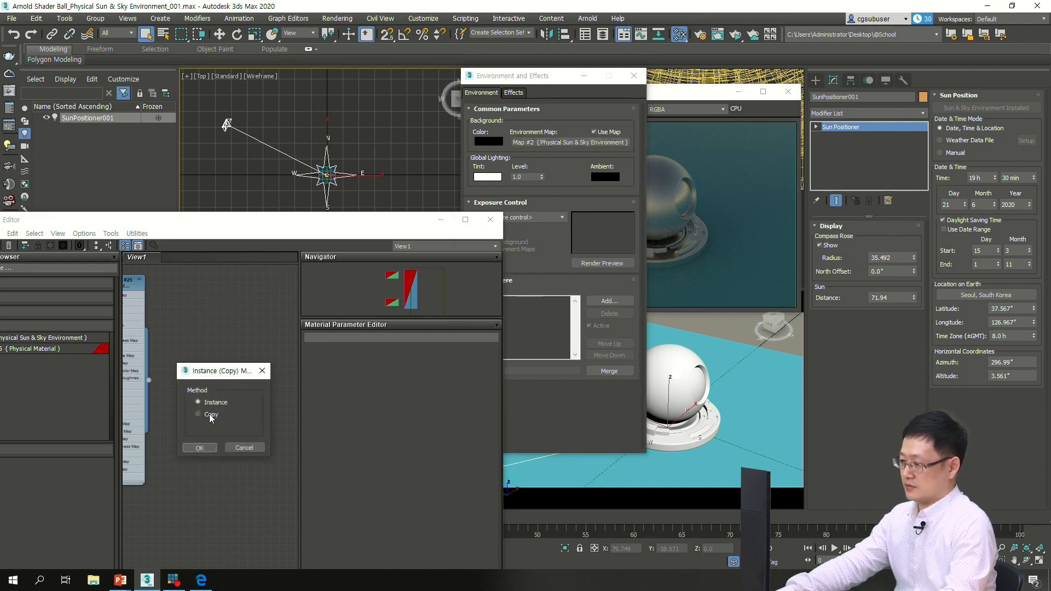
click(200, 448)
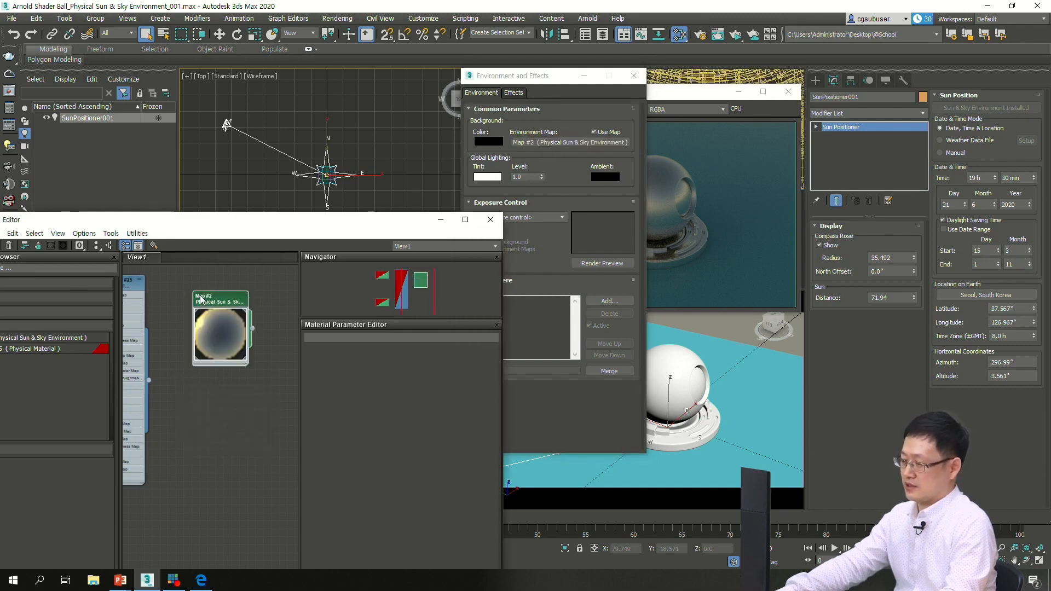
drag(302, 225, 300, 212)
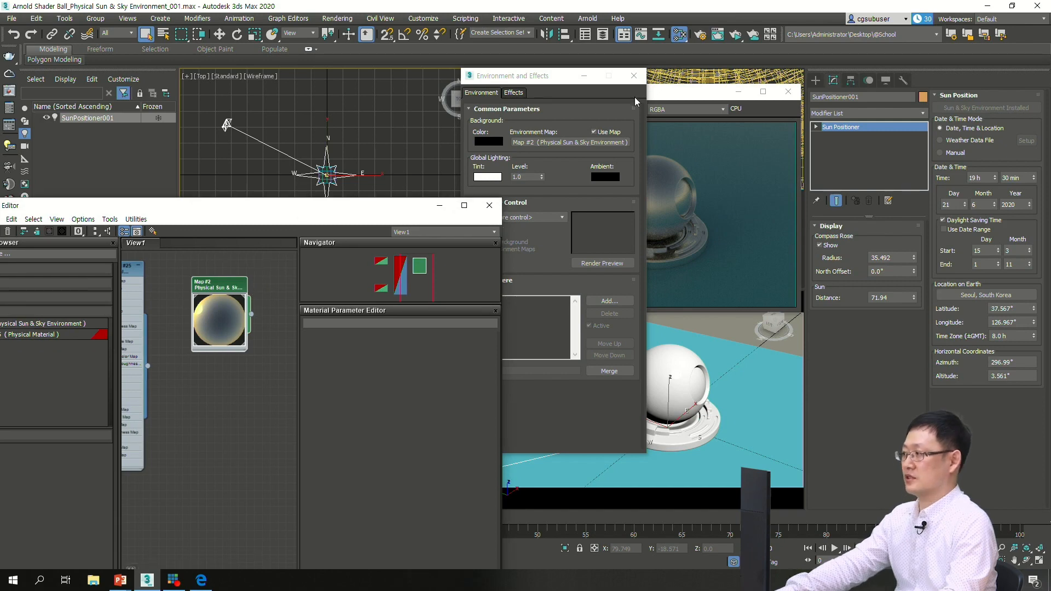
click(633, 75)
scroll(237, 301, up, 3)
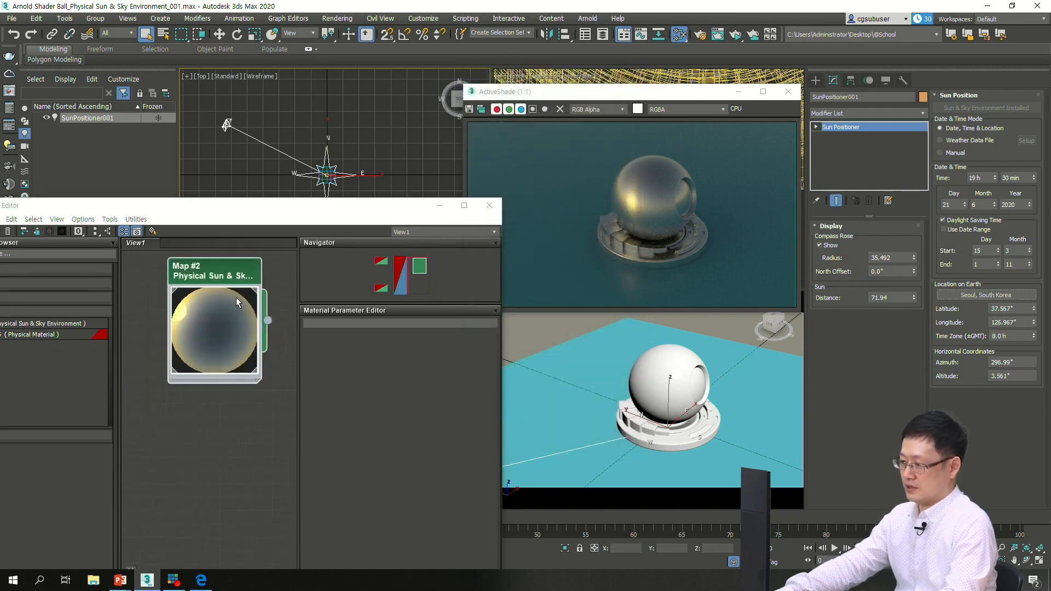
scroll(236, 298, up, 1)
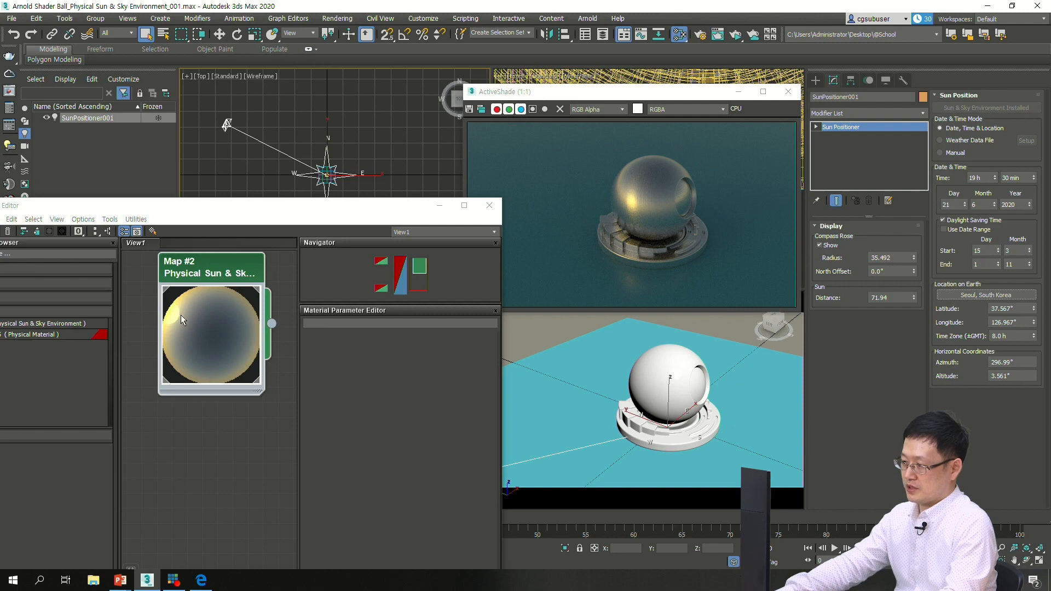
Step: Set the hour of the sun positioner's time to 15 h
click(995, 180)
click(995, 179)
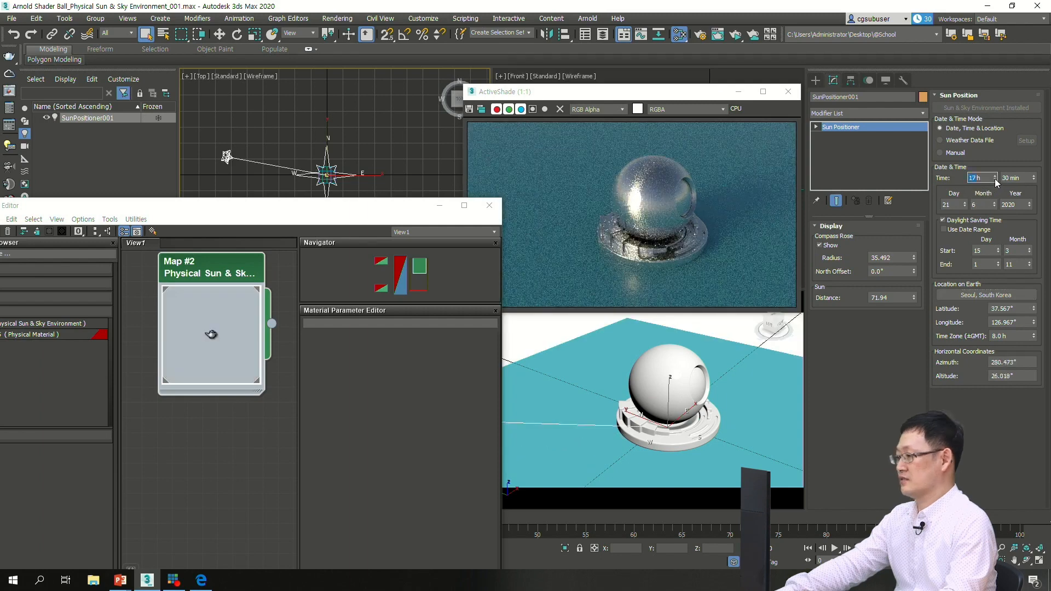
click(995, 179)
click(995, 179)
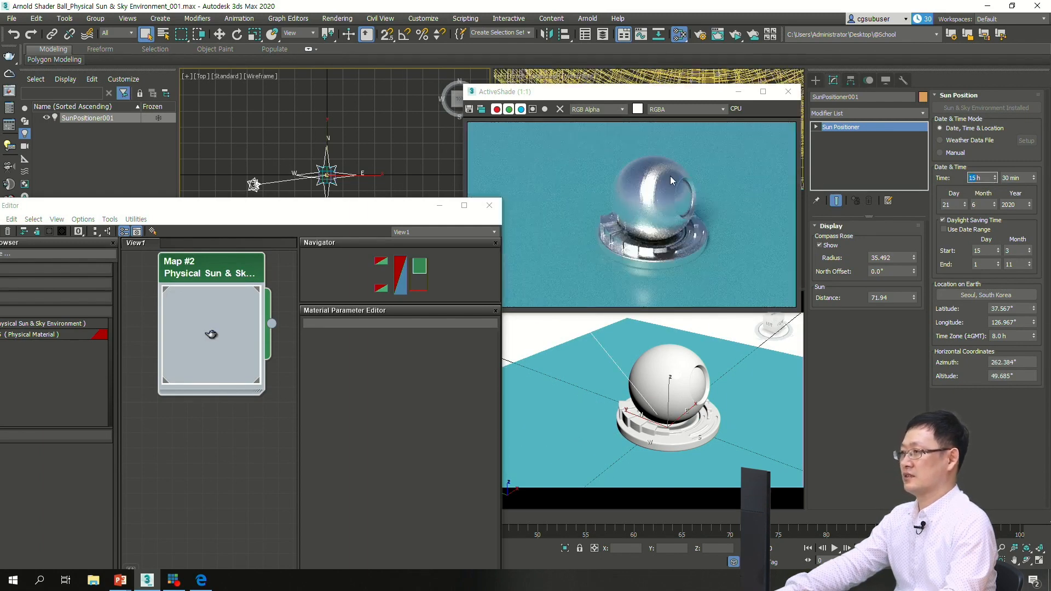
Step: Show the large preview of the Physical Sun & Sky map node and set its sun Disc Size to 10000%
double_click(192, 310)
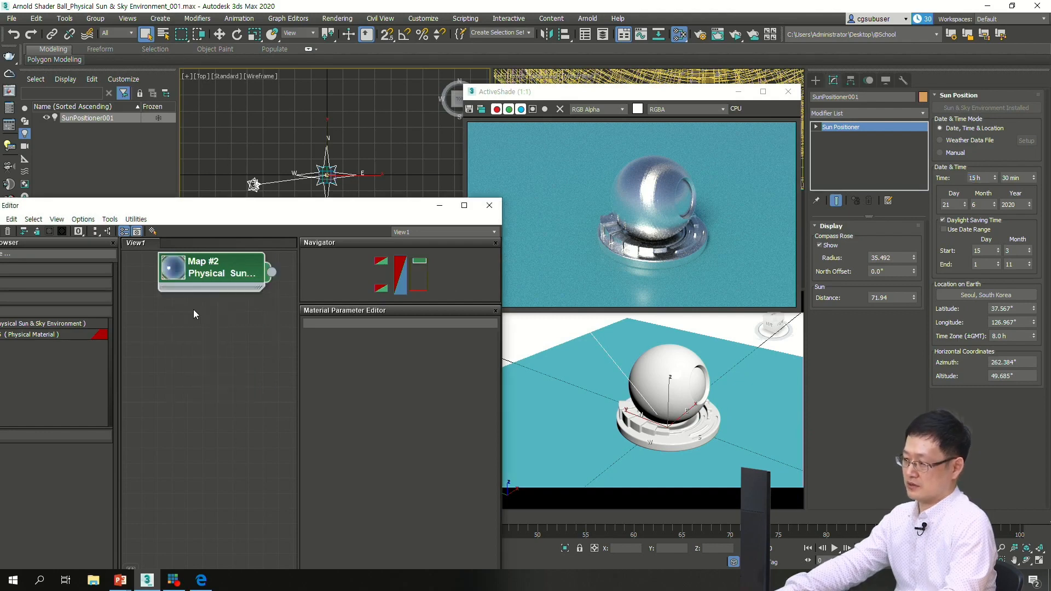
double_click(172, 271)
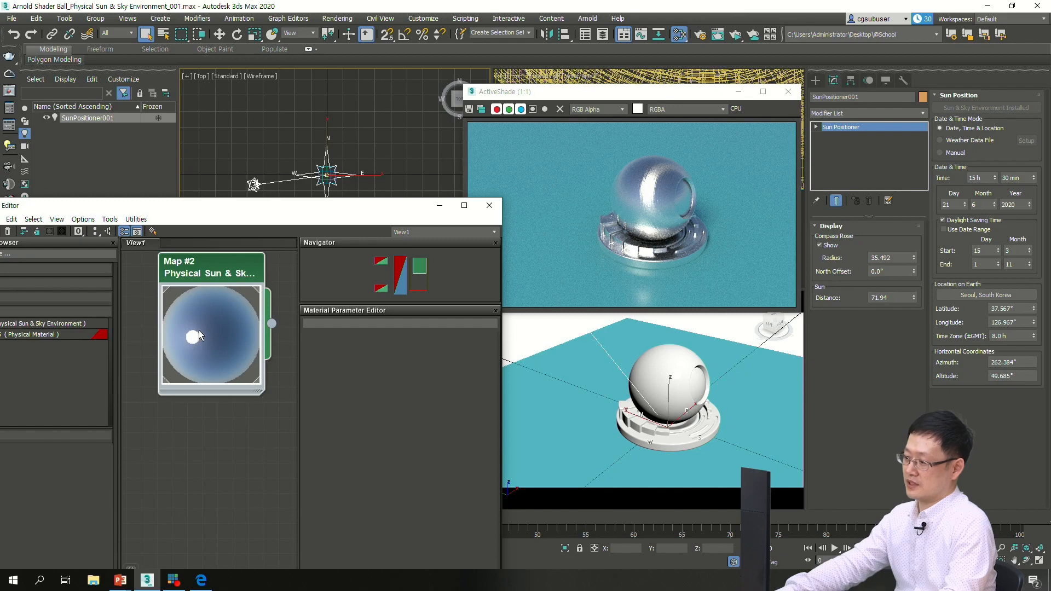
double_click(212, 273)
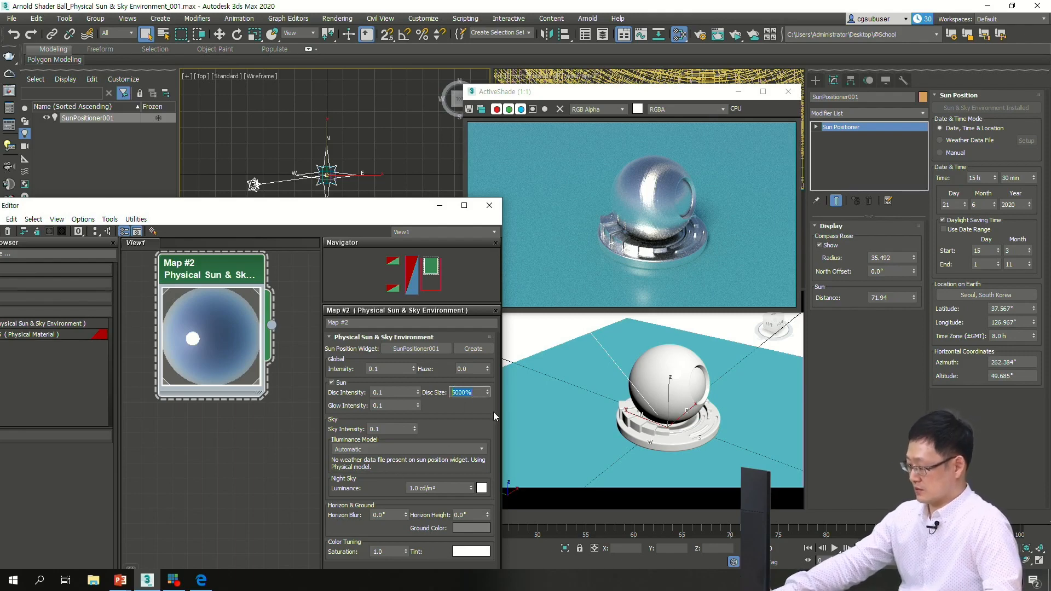
text(0)
key(Return)
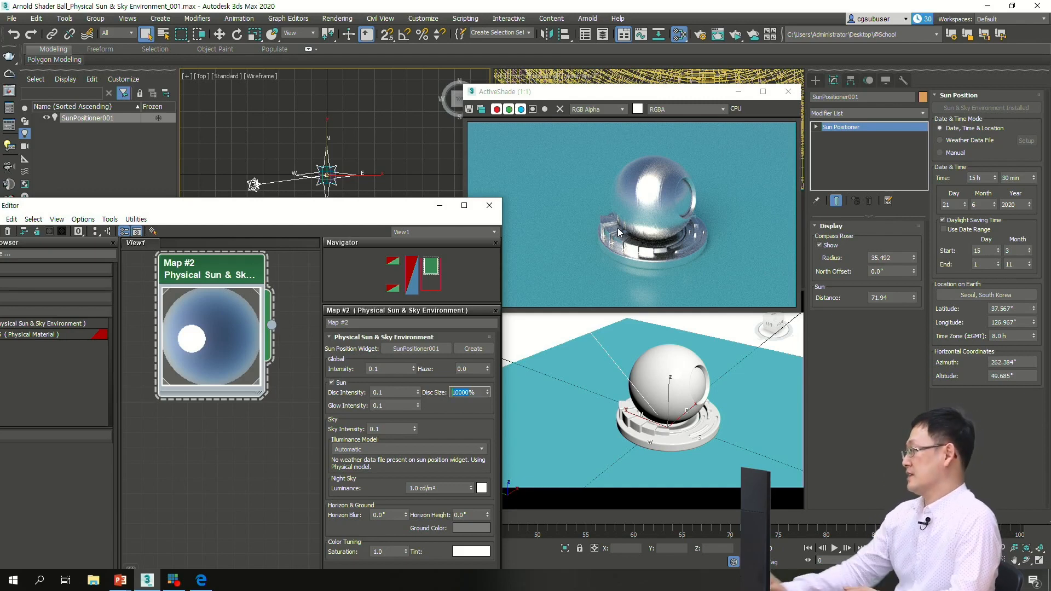
Step: Move the ActiveShade window aside, and close both the Slate Material Editor and ActiveShade
drag(635, 97, 579, 106)
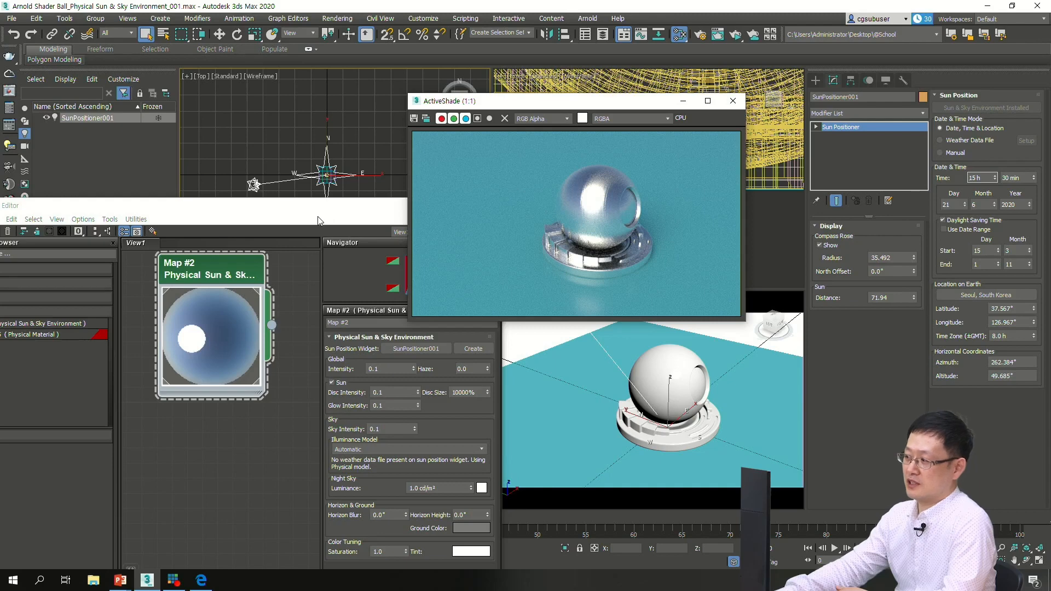
click(392, 206)
click(489, 206)
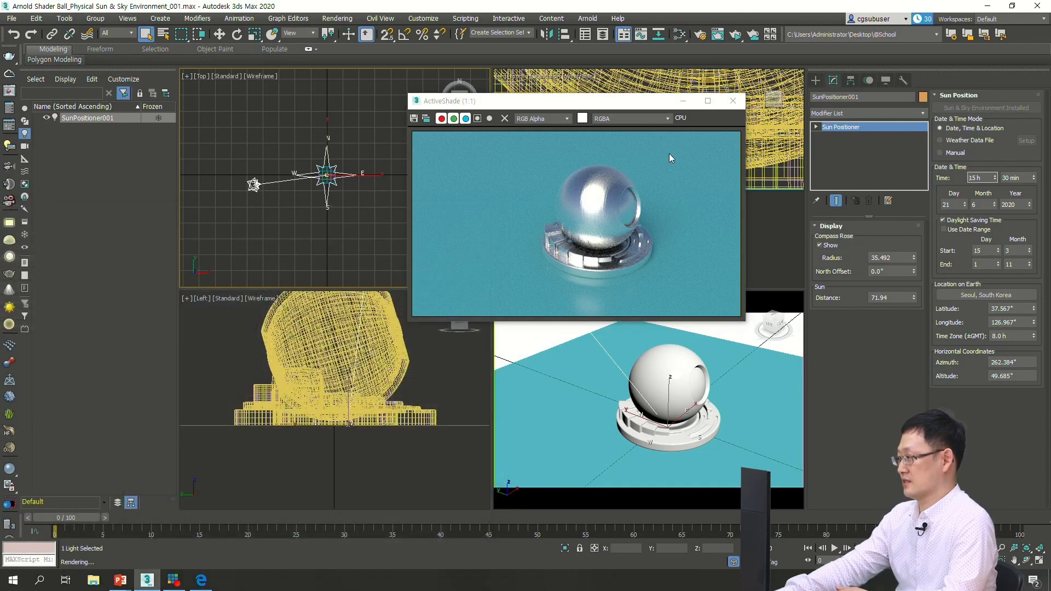
click(732, 101)
Step: Open the School_05_End_Max2020_ex scene without saving the current one, adopting the file's gamma and unit scale settings
click(11, 18)
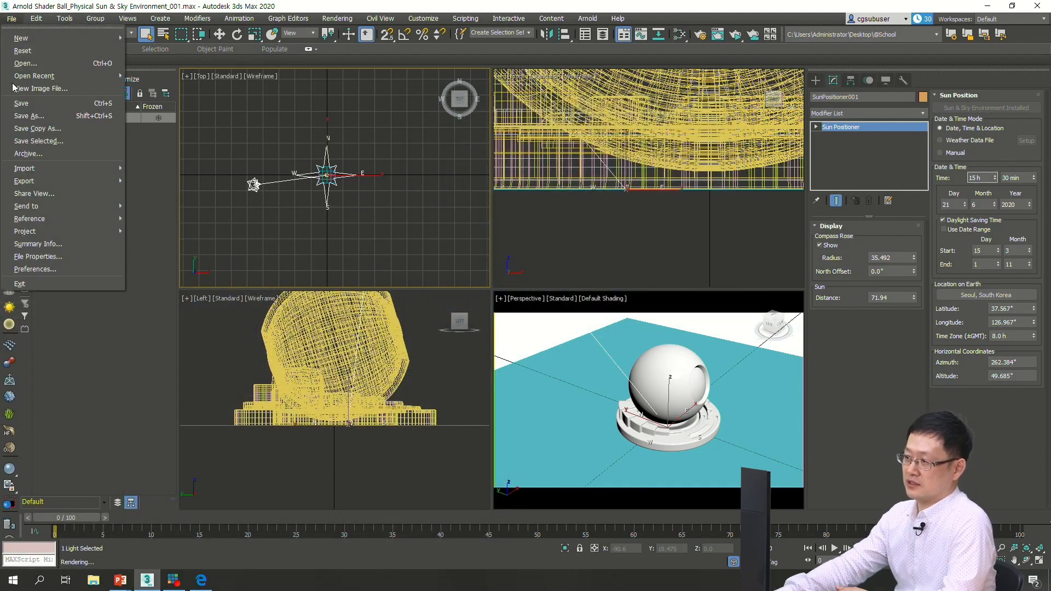
mouse_move(22, 186)
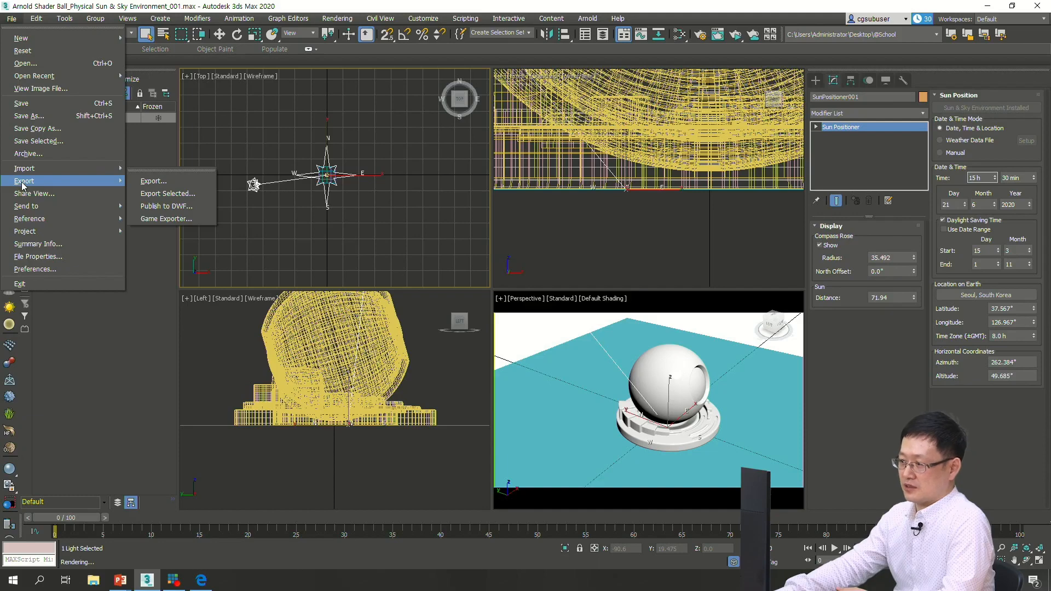
click(23, 65)
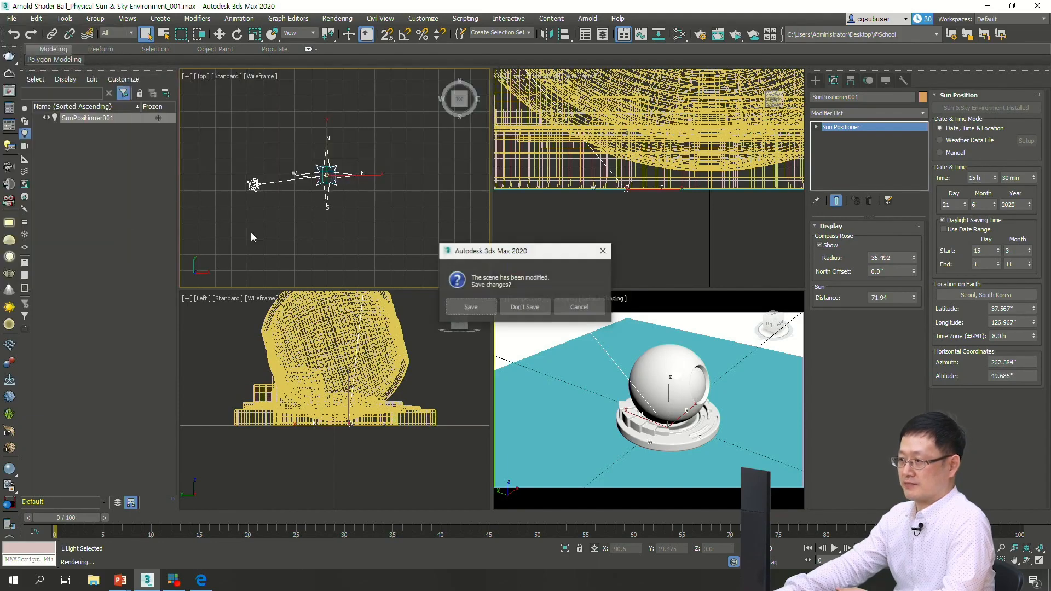
click(524, 307)
click(203, 294)
click(204, 283)
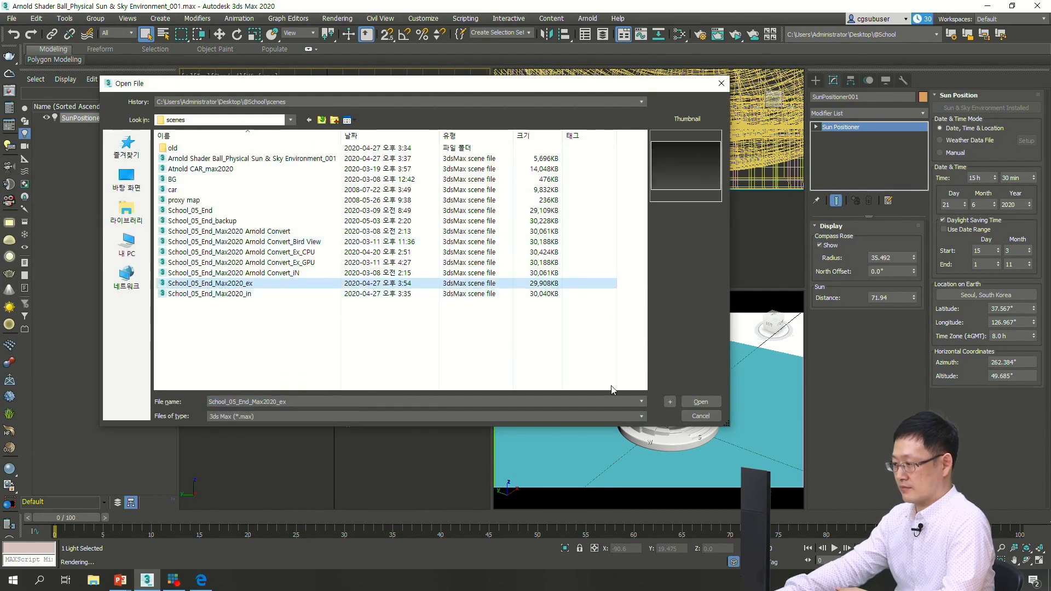
click(701, 402)
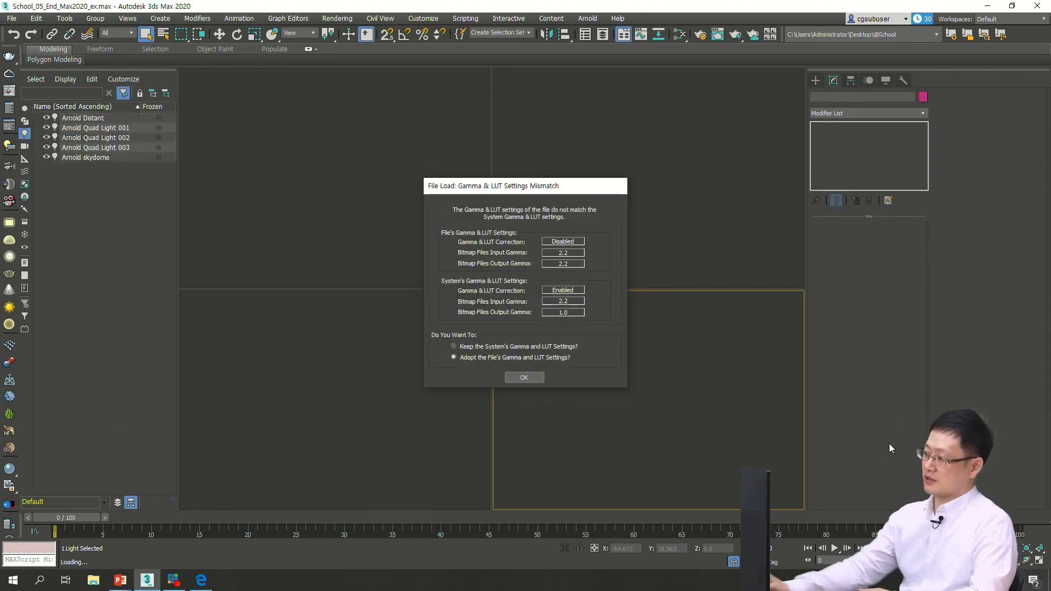
click(531, 377)
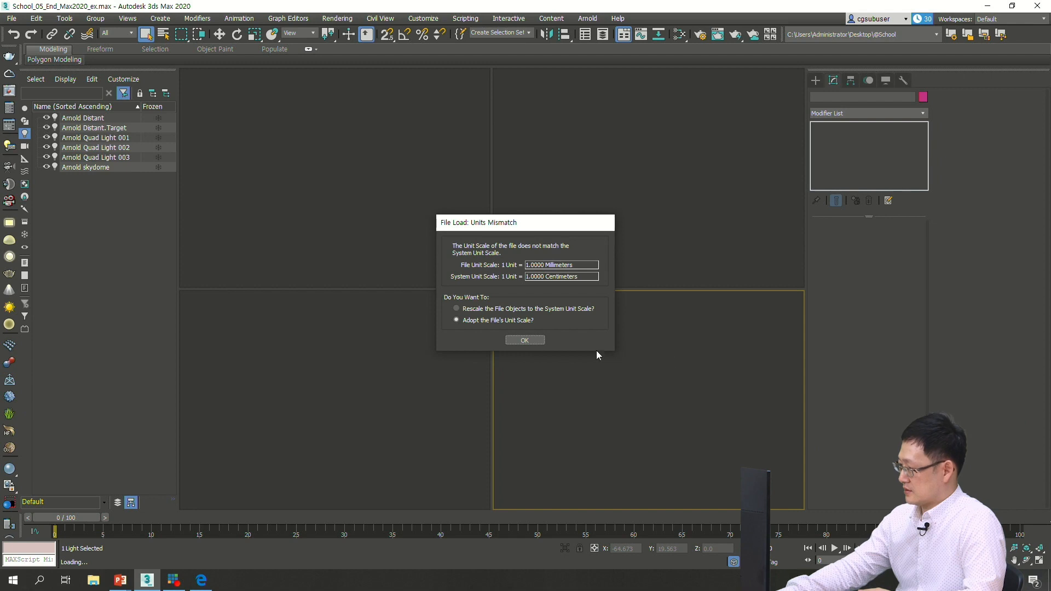
click(524, 340)
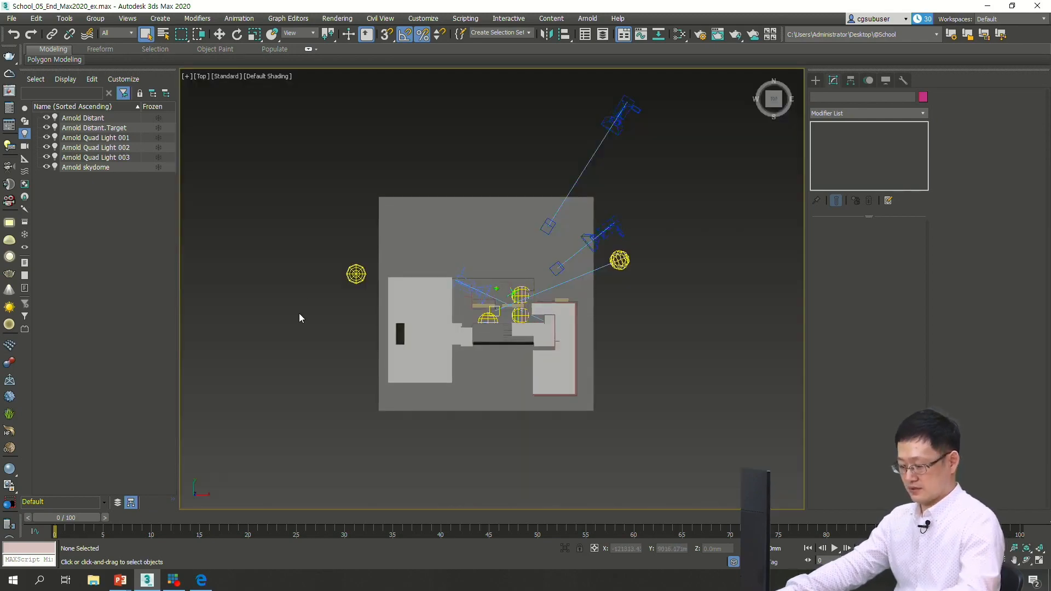
Step: Show the Top view in wireframe and inspect the skydome, distant light and Arnold Quad Light 001
key(F3)
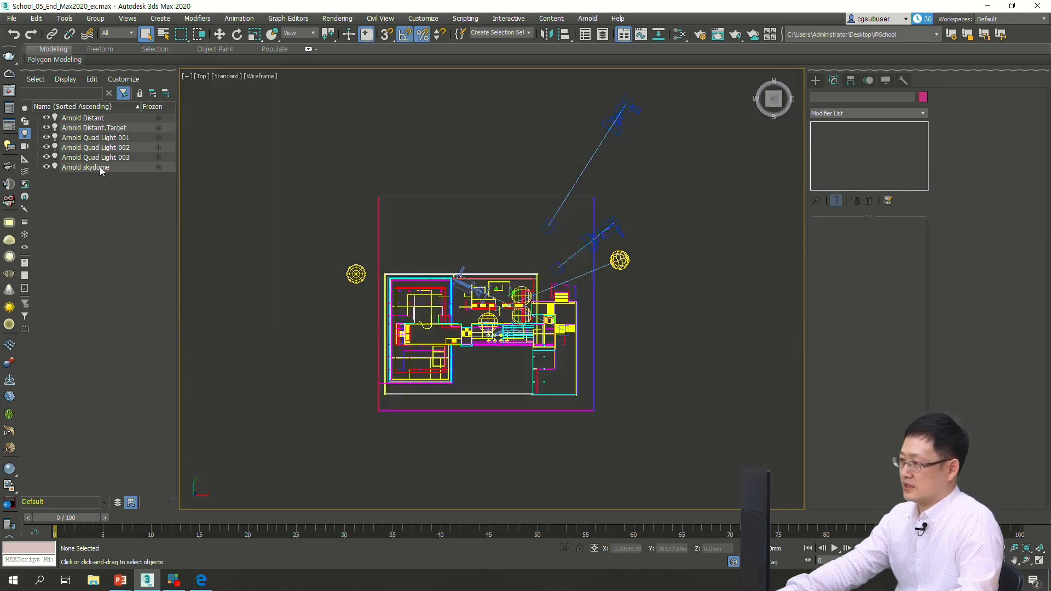
click(356, 273)
click(383, 241)
click(620, 262)
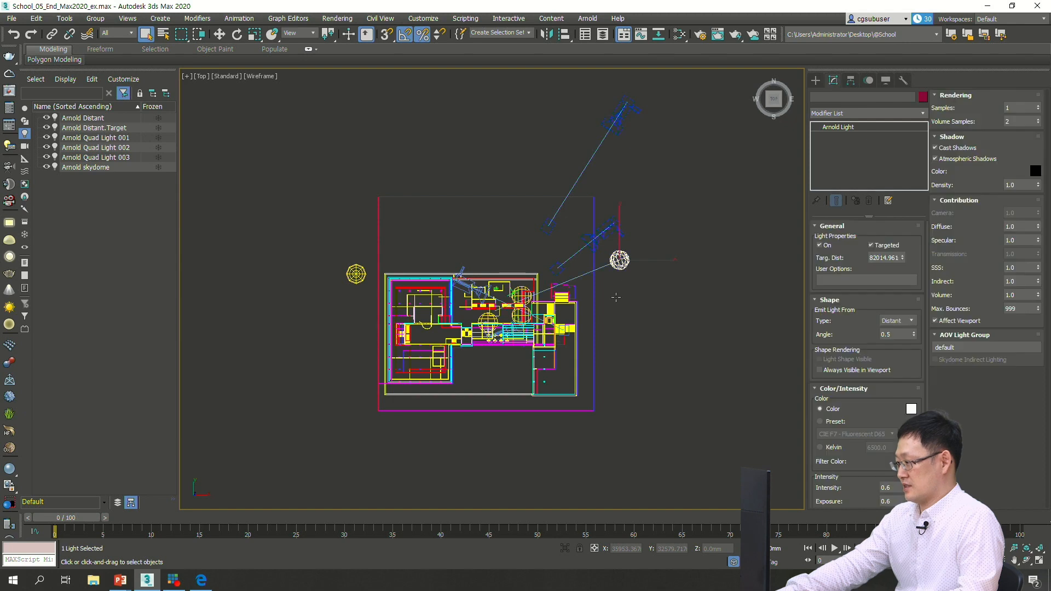
click(489, 321)
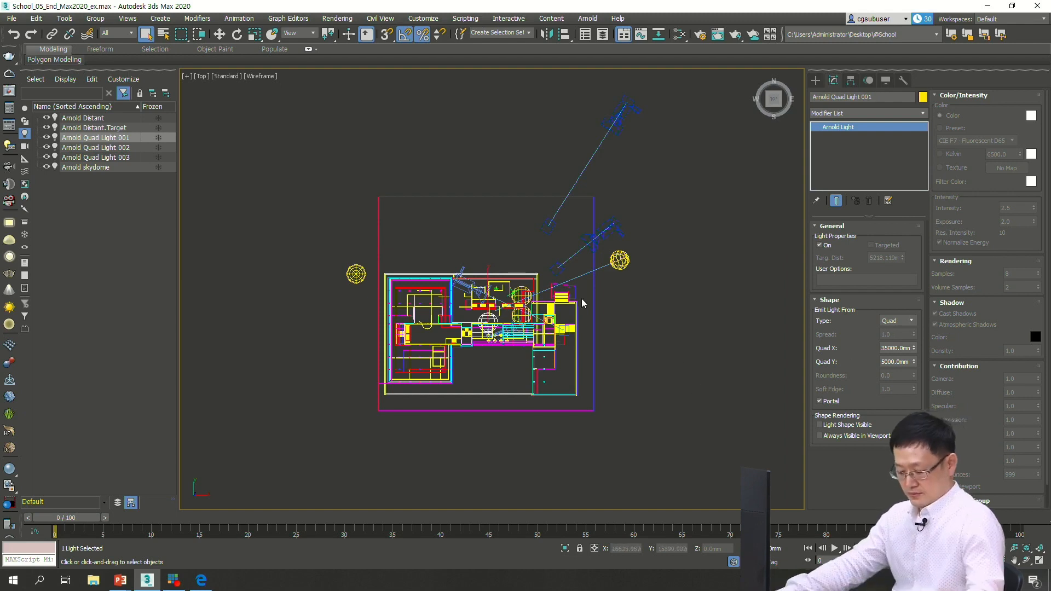
Step: Switch the viewport to Camera03 and display it with default shading
key(c)
double_click(482, 229)
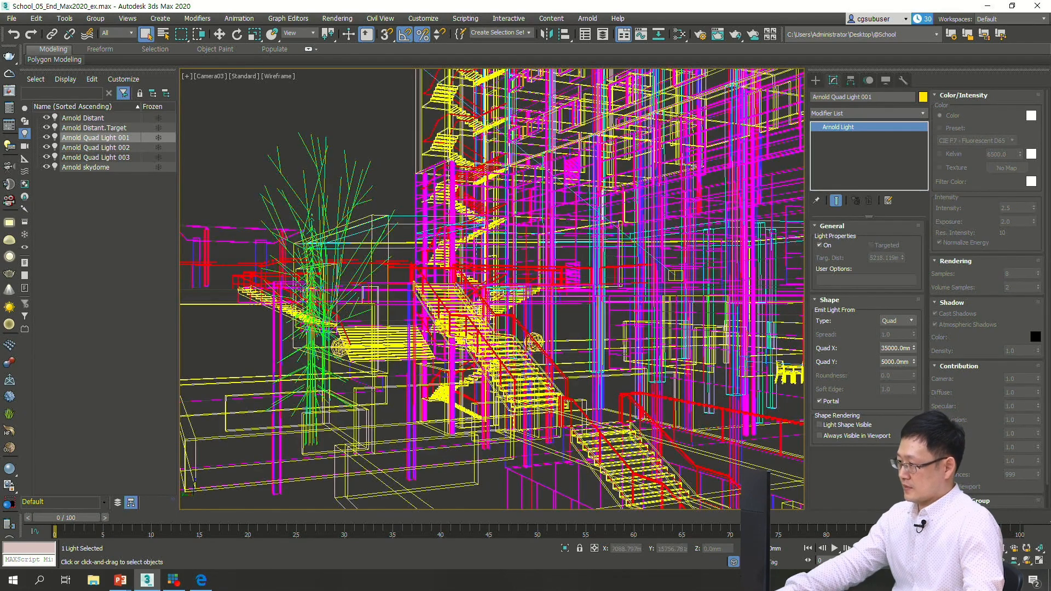
key(F3)
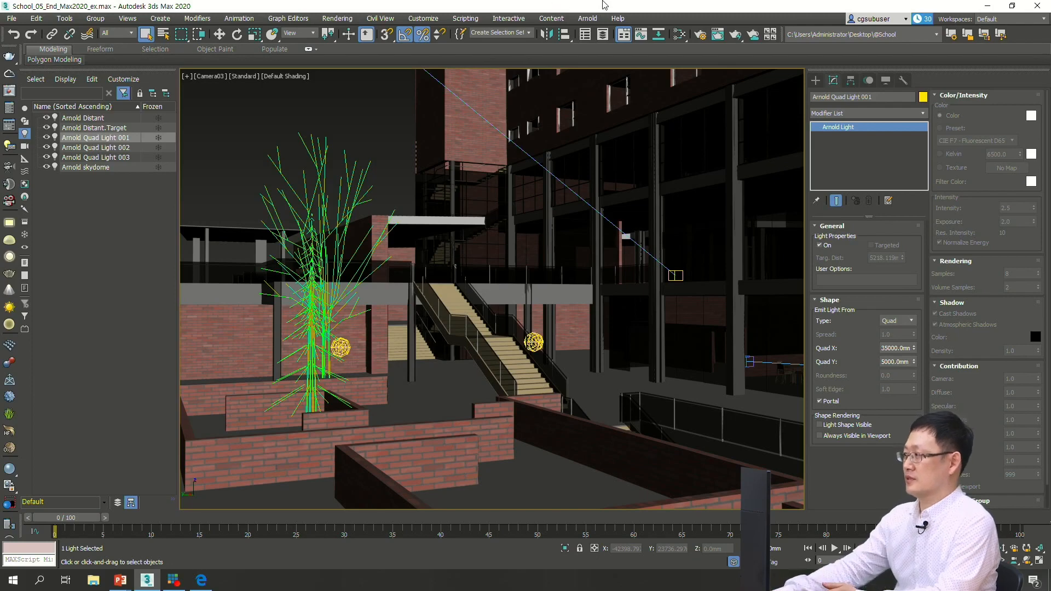
Step: Open Render Setup beside the building view and reset the Arnold SSS samples
click(700, 35)
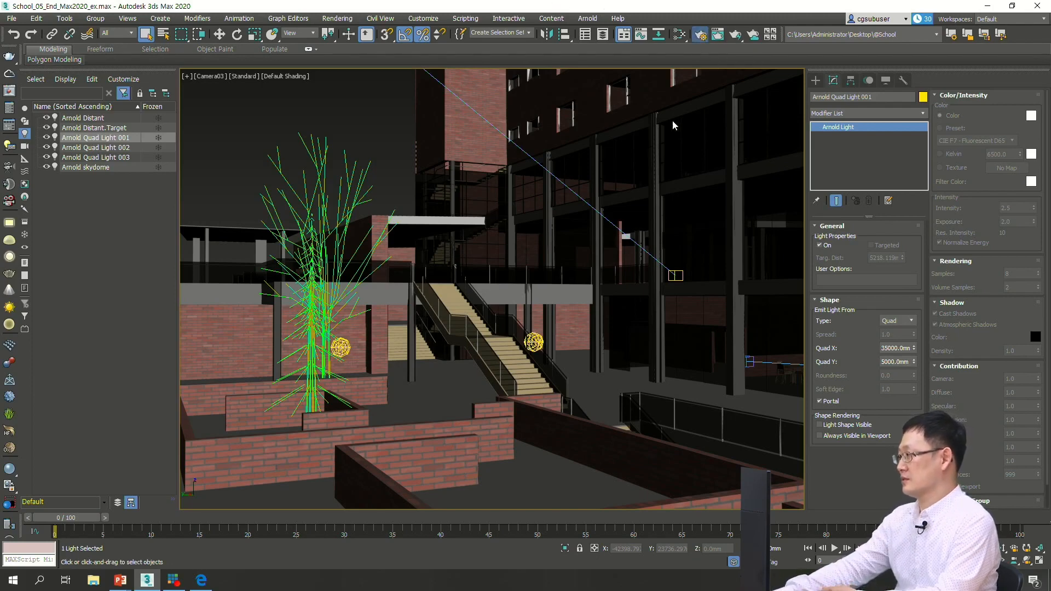
drag(773, 239, 680, 103)
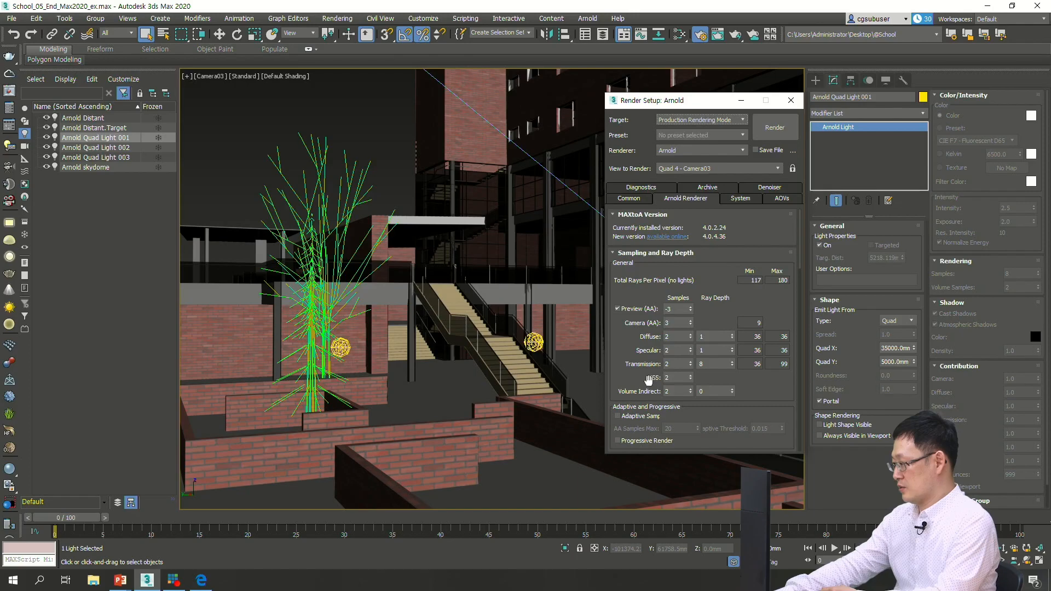
right_click(691, 380)
click(633, 377)
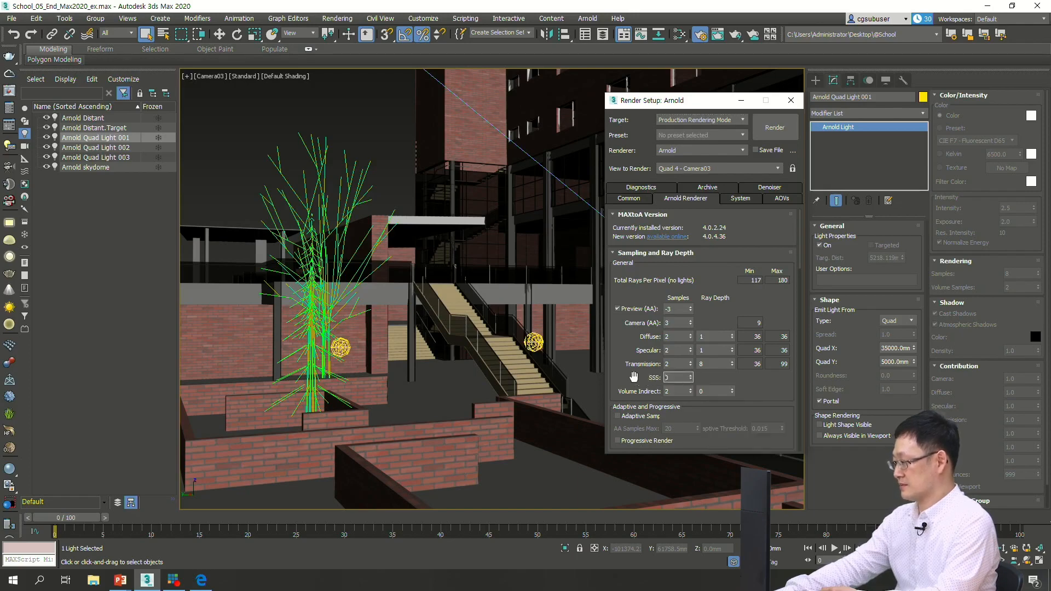
Step: Check the common output settings and start a production render of the Camera03 view
click(629, 198)
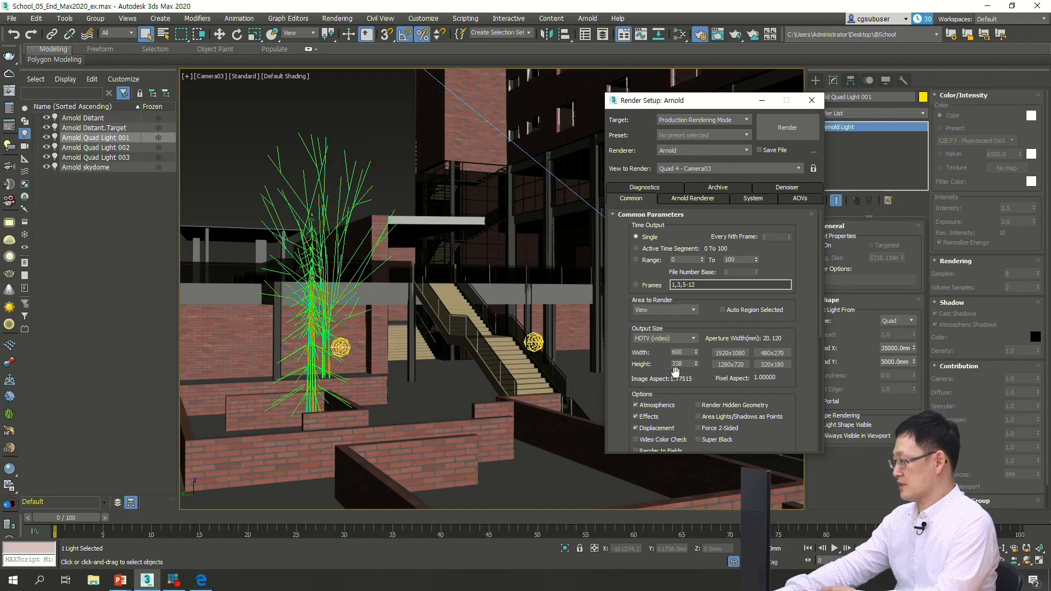
drag(685, 105, 801, 126)
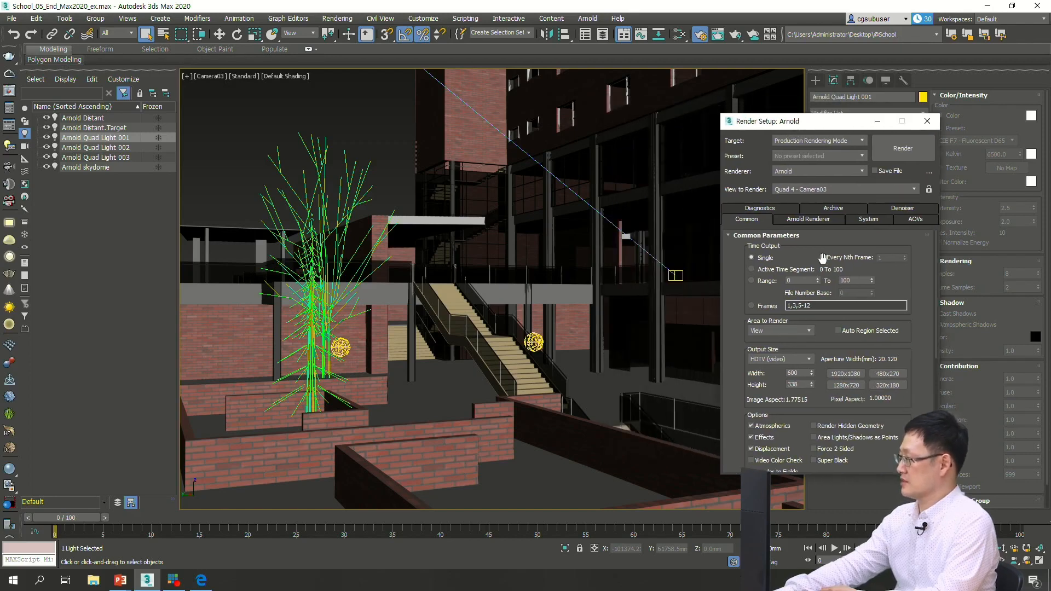
click(888, 157)
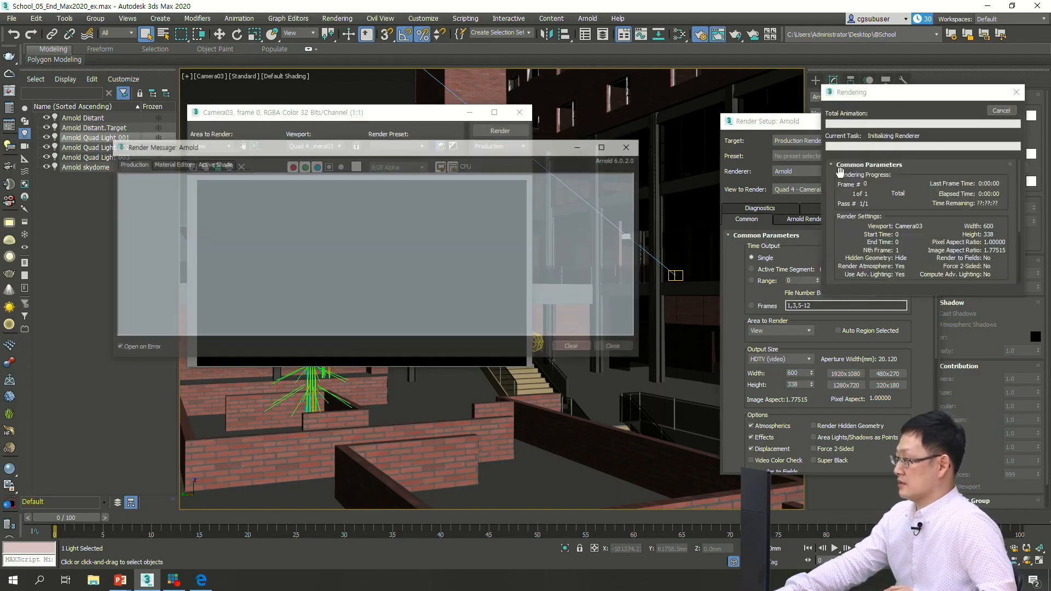
Step: Cancel the running Camera03 render and dismiss the Arnold render messages
drag(514, 148, 511, 265)
click(1003, 115)
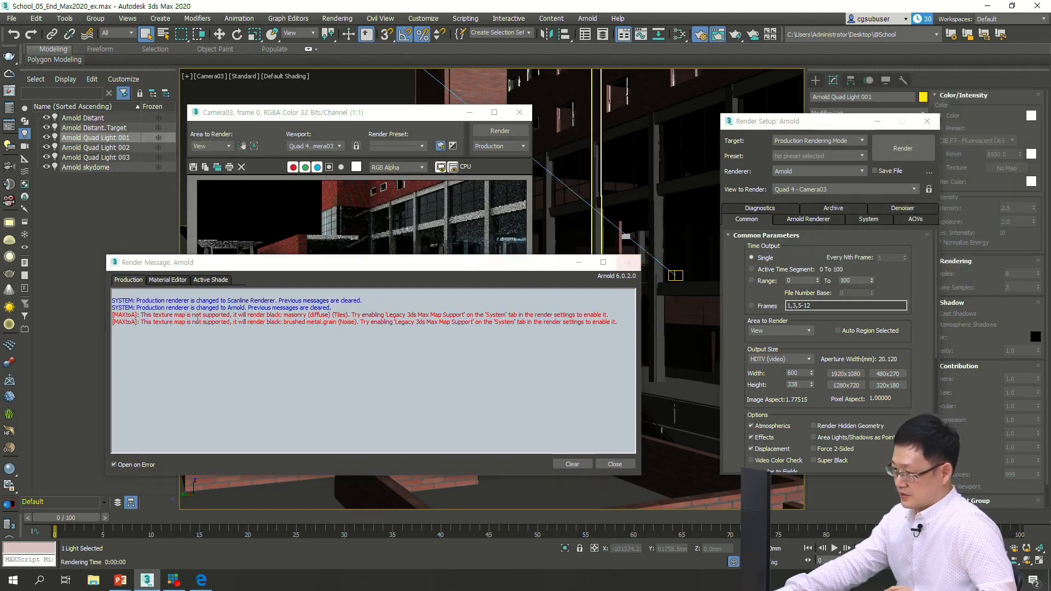
click(628, 262)
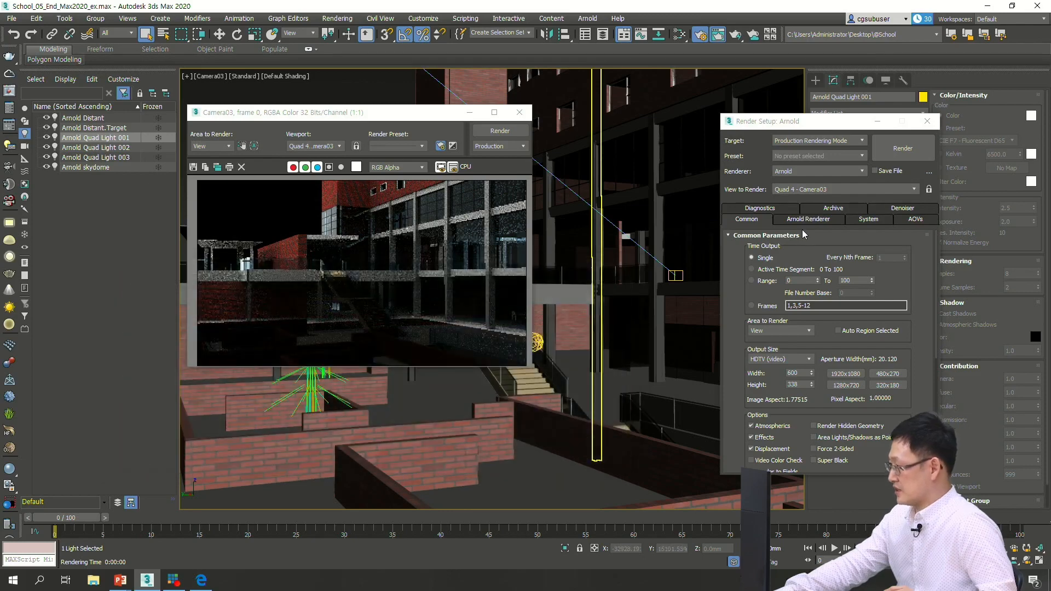
Step: Enable Legacy 3ds Max Map support in Arnold's system render settings and render the Camera03 view again
click(808, 219)
click(868, 219)
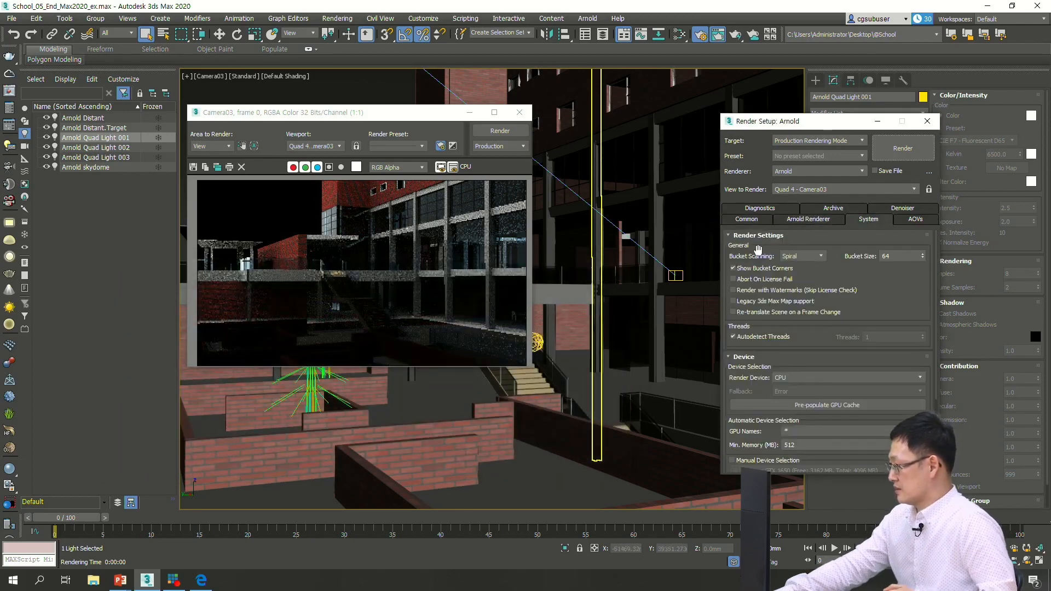
click(734, 301)
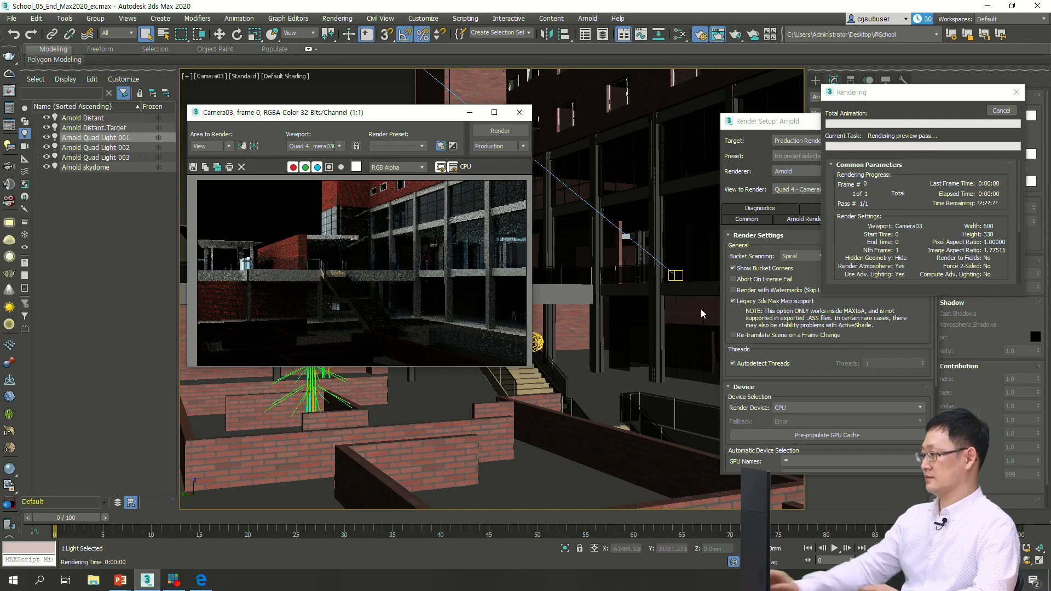
drag(374, 107, 439, 115)
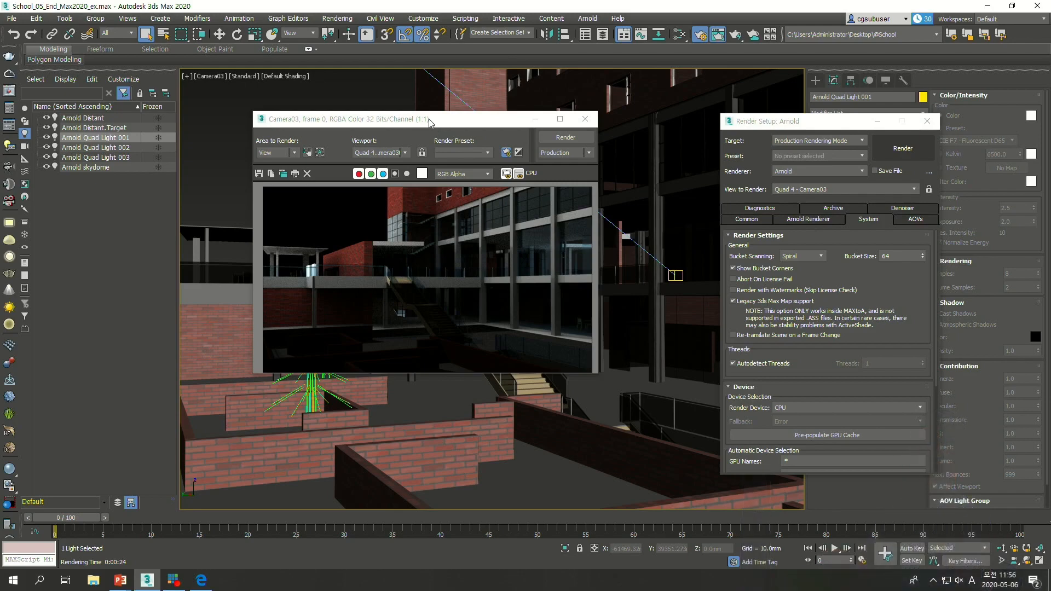
drag(427, 123, 369, 125)
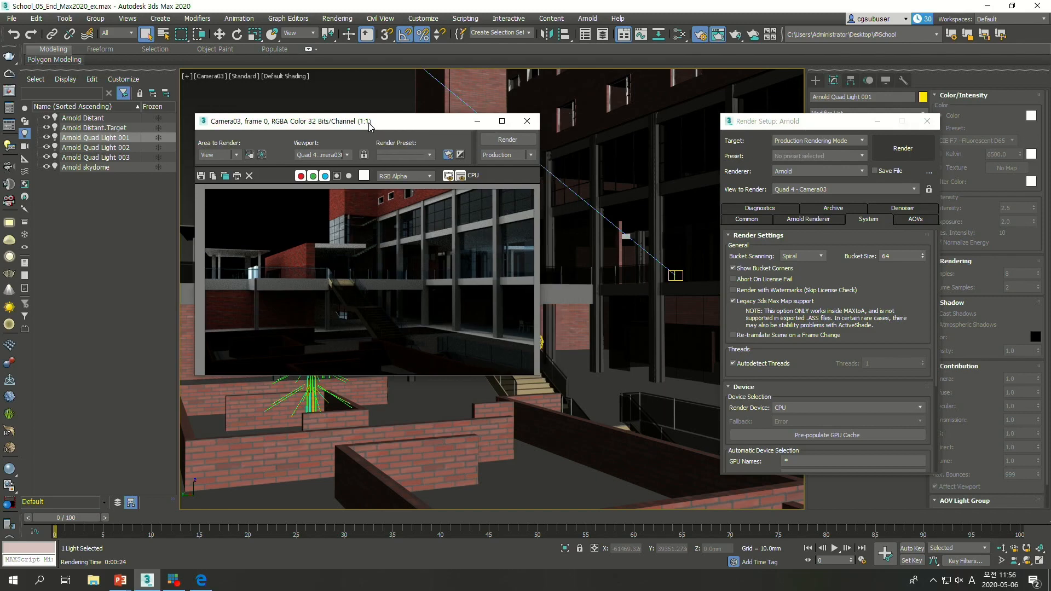
Step: Close Render Setup and the rendered frame to clear the Camera03 viewport
drag(815, 131, 646, 133)
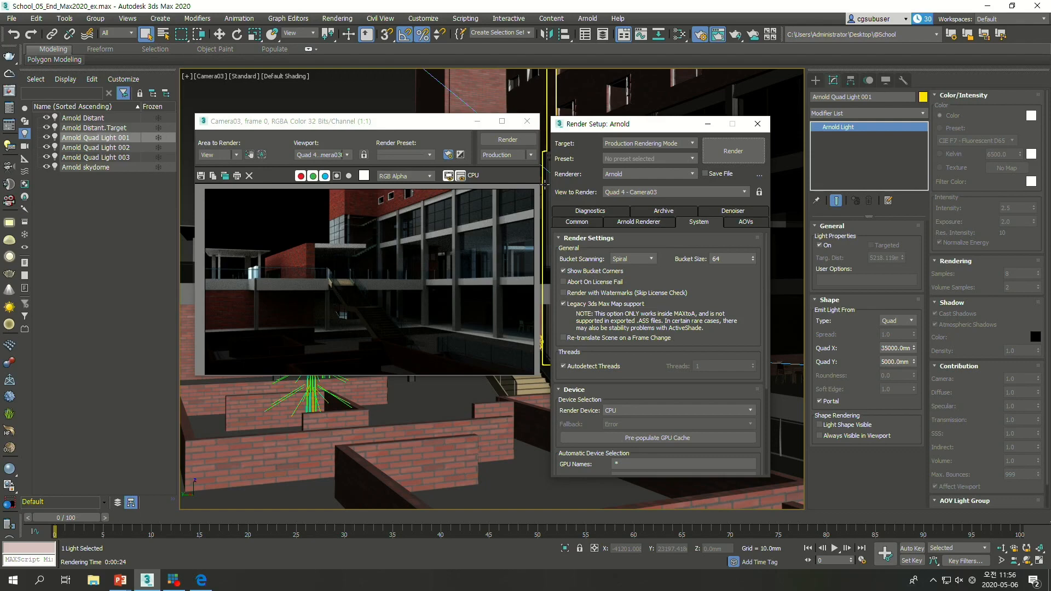
click(758, 124)
click(534, 140)
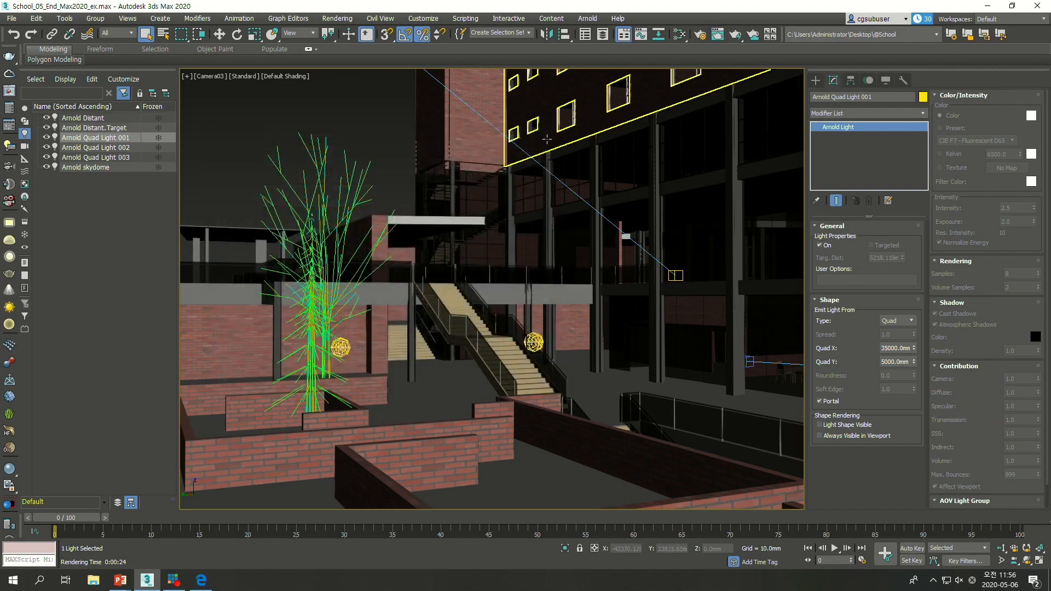
Step: Assign Physical Camera Exposure Control in the scene's environment settings and render its preview thumbnail
click(337, 18)
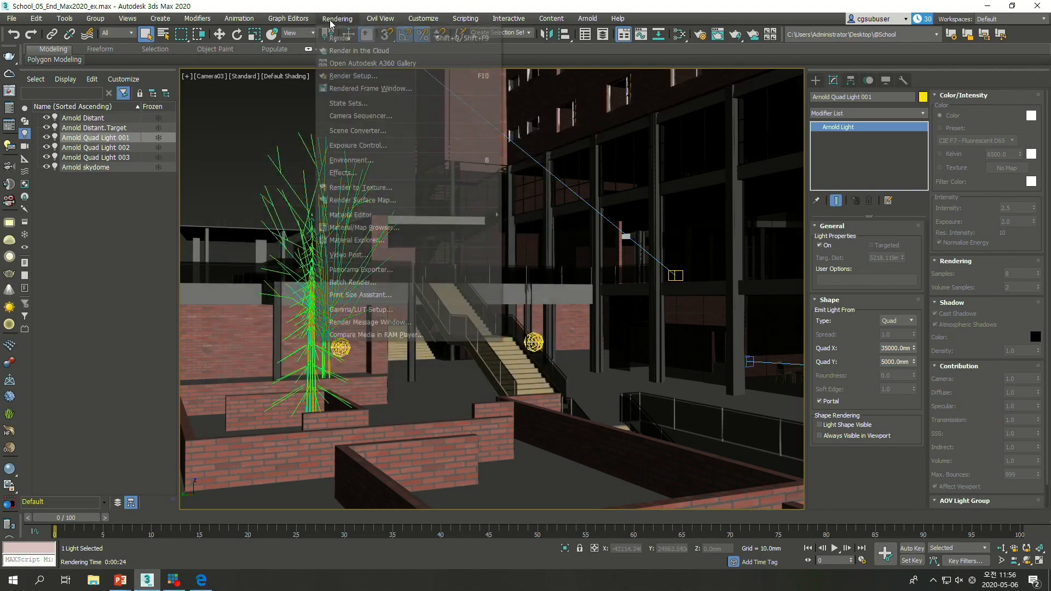
click(416, 159)
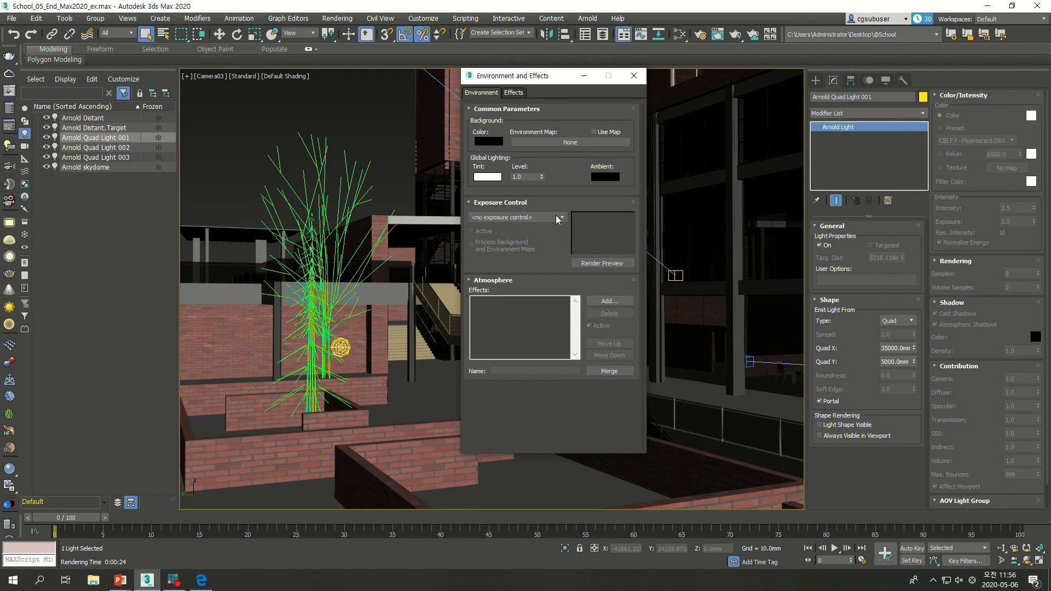
drag(545, 77, 473, 60)
click(457, 202)
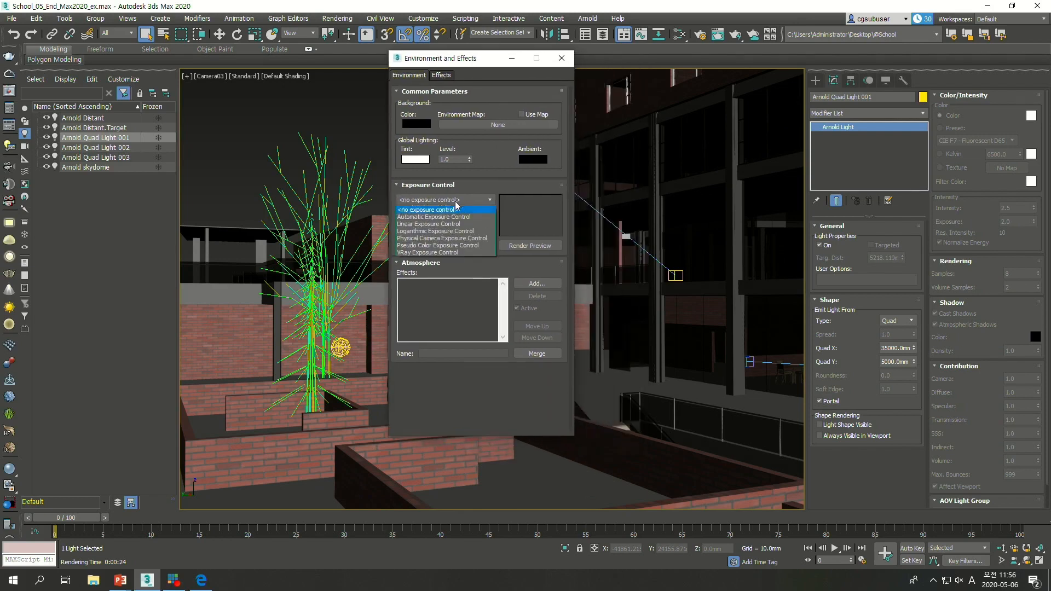
click(437, 239)
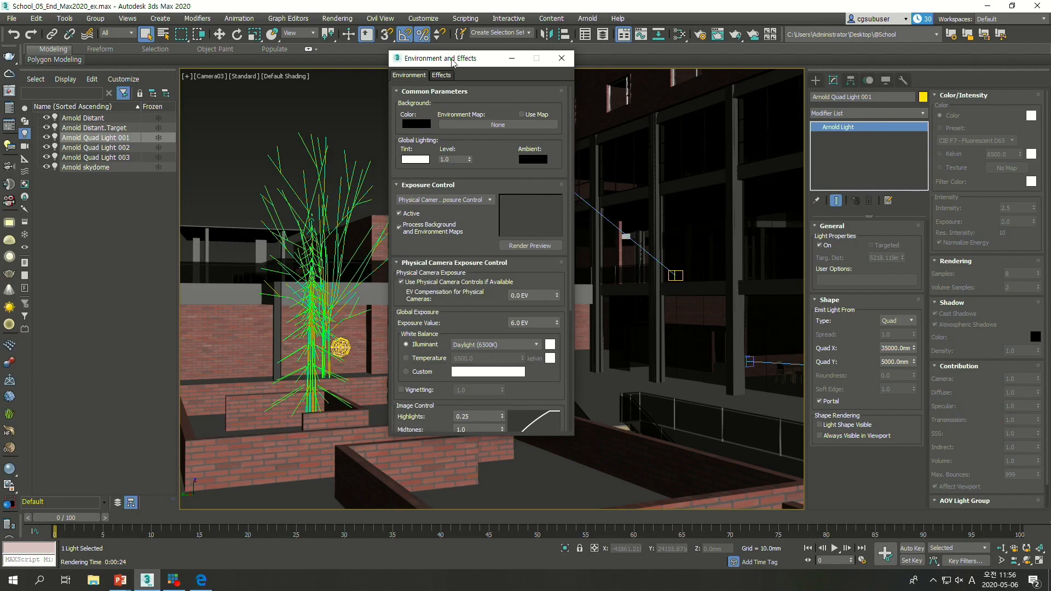
drag(452, 62, 320, 90)
click(394, 273)
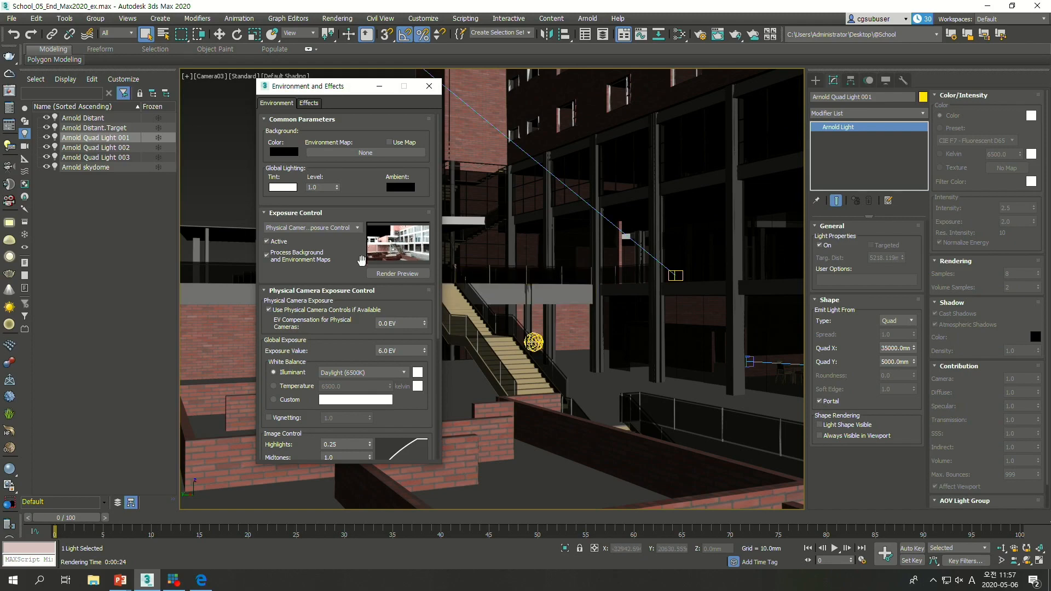
Step: Set the environment background color to sky blue, RGB 74, 143, 207
click(288, 154)
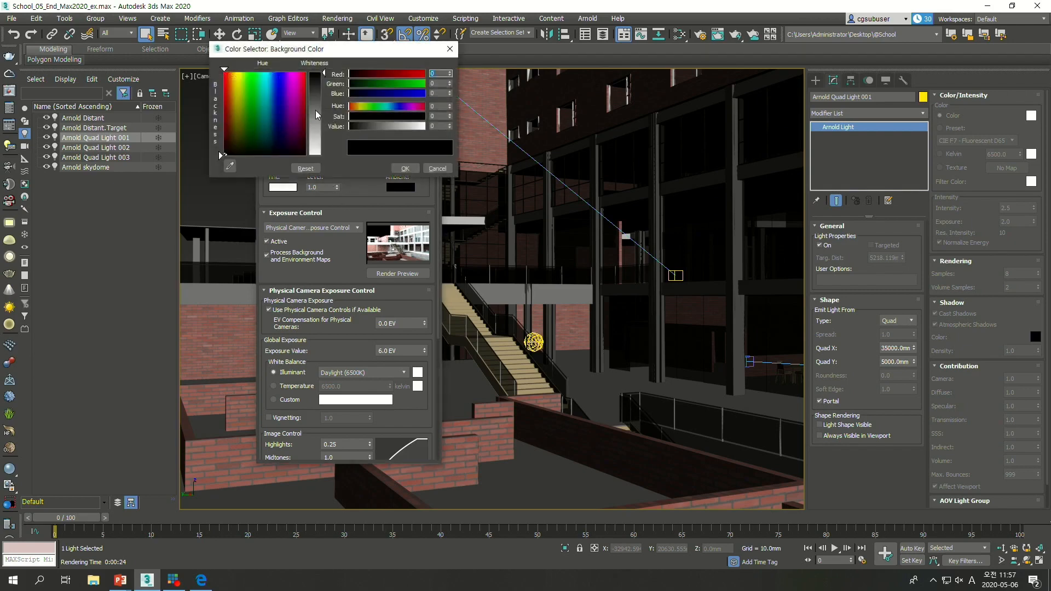
click(272, 95)
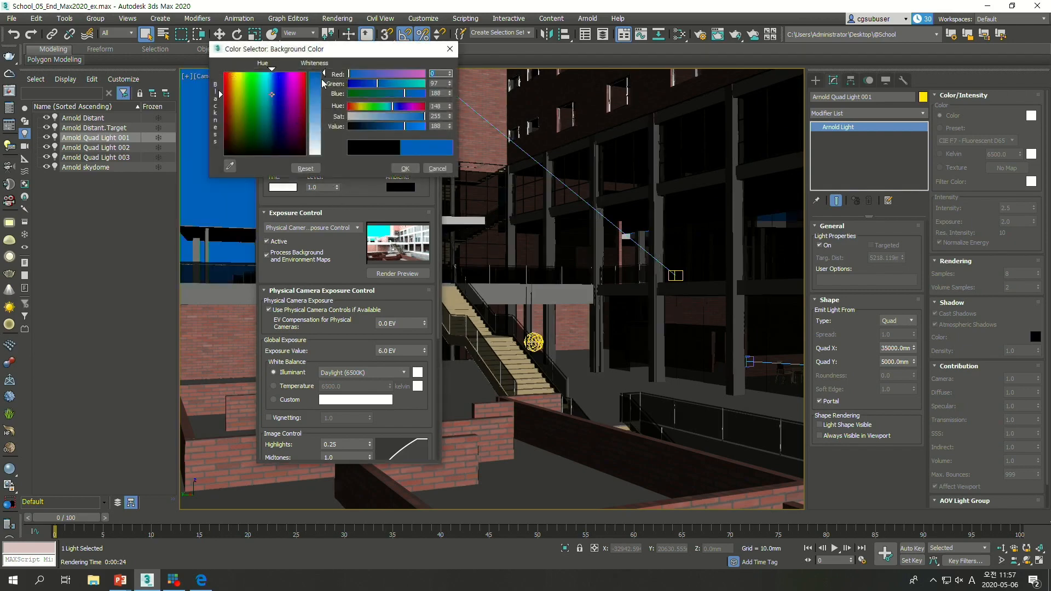
drag(323, 74, 324, 96)
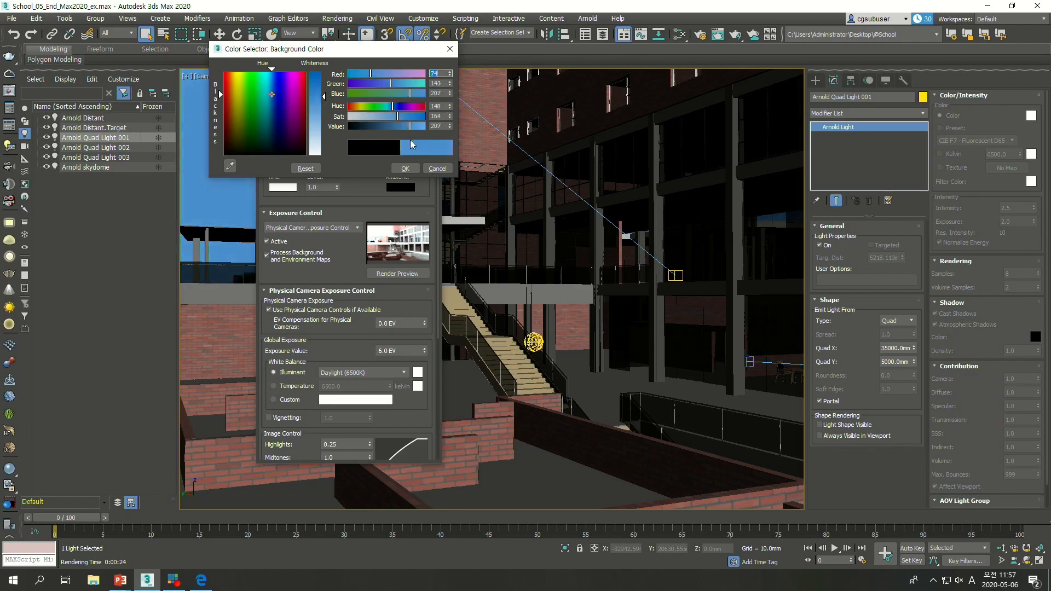
click(404, 169)
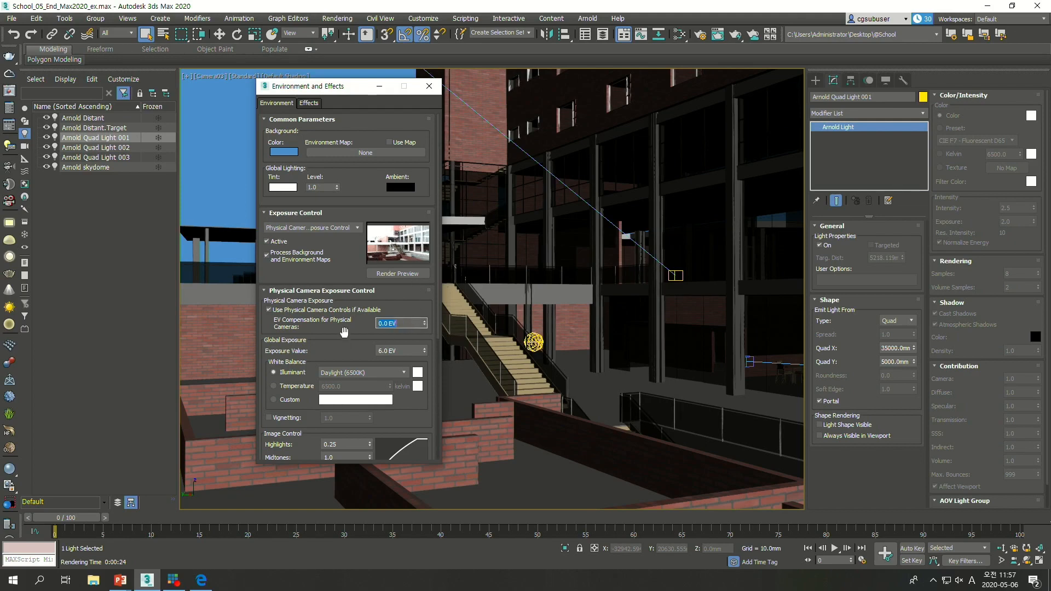
Step: Try an EV compensation of -3 for physical cameras, settle on -2 EV and close the environment settings
text(-3)
key(Return)
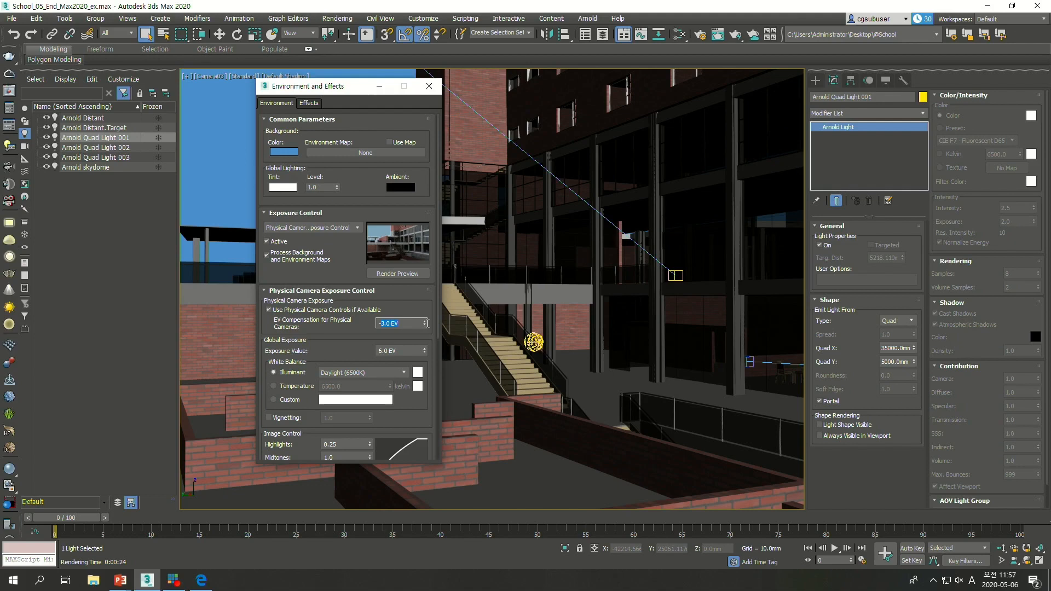
text(-2)
key(Return)
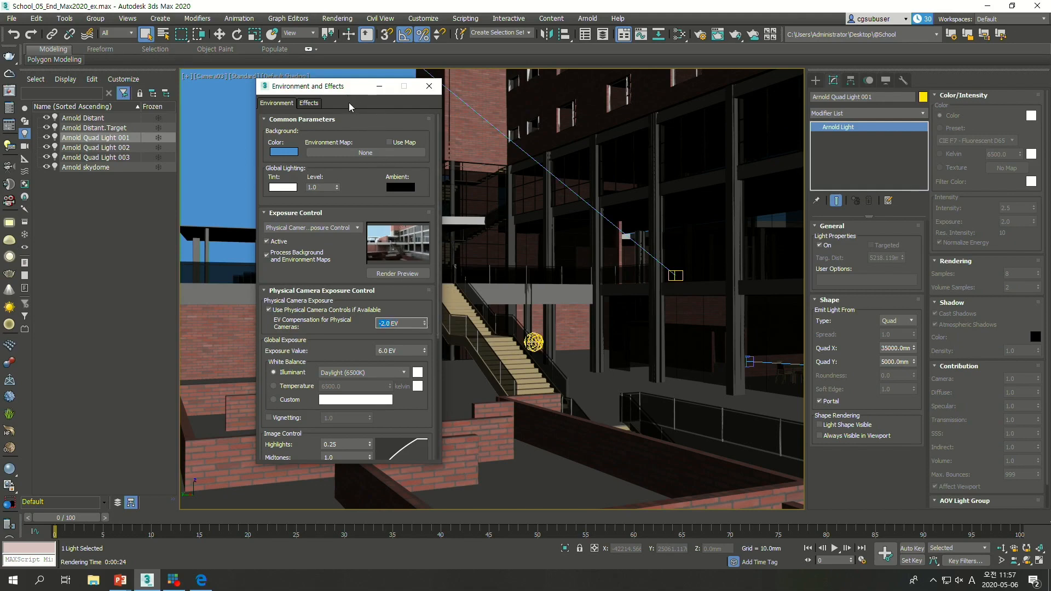
click(429, 86)
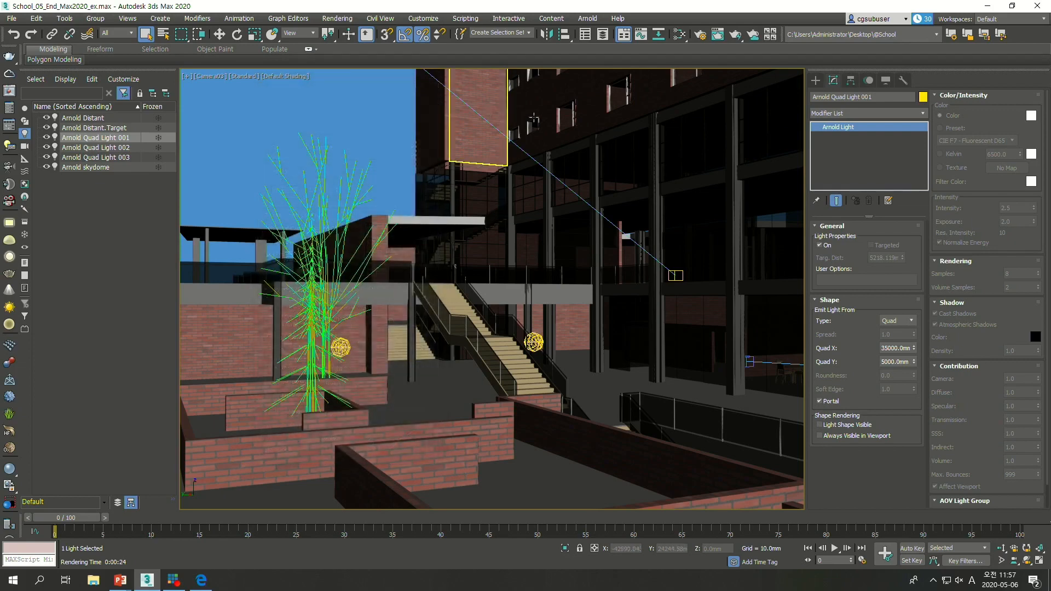
Step: Render the Camera03 view with the adjusted exposure and examine the rendered building
click(736, 36)
drag(419, 137, 613, 91)
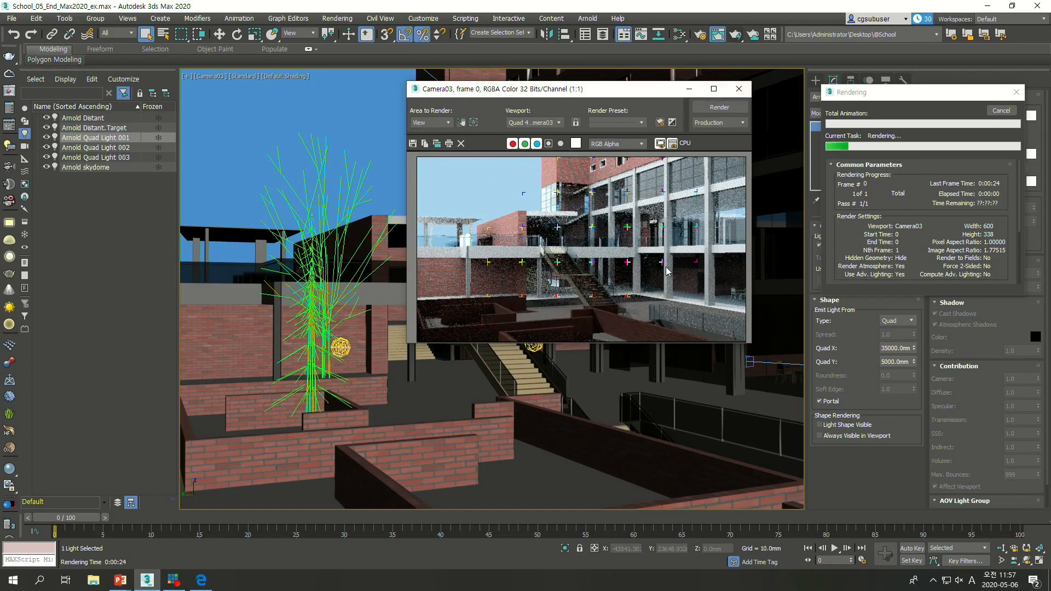
drag(609, 92, 587, 90)
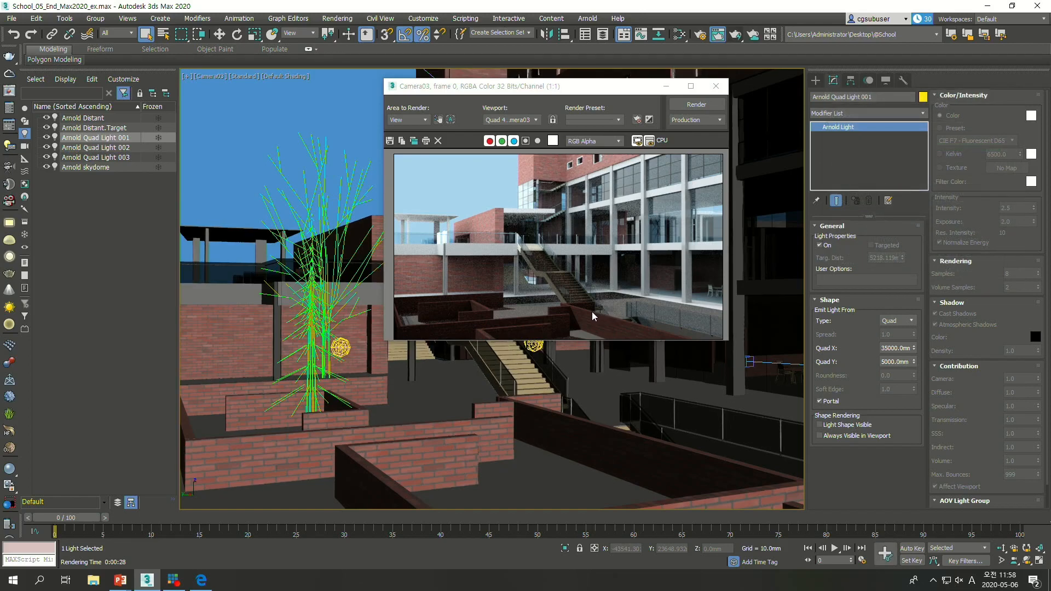
click(592, 89)
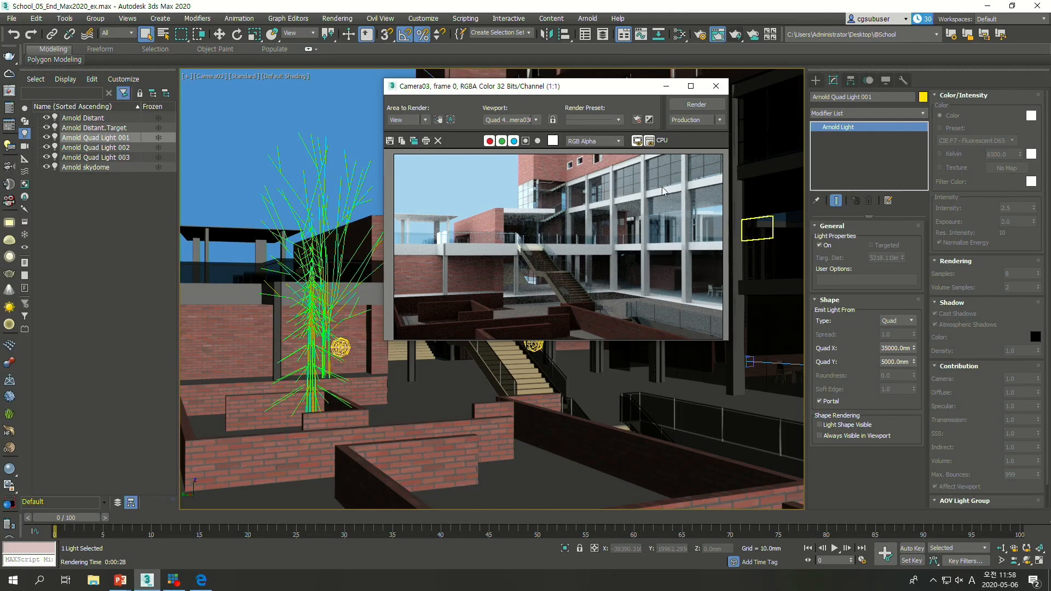
drag(591, 86, 589, 108)
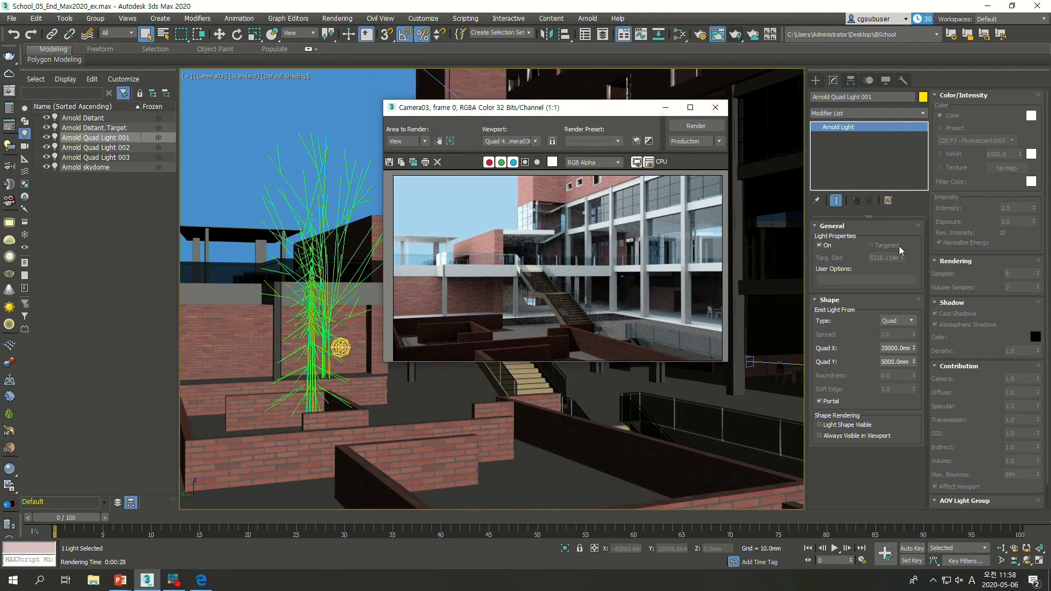
Step: Assign the 10-Shiodome_Stairs_8k image as a Bitmap texture to the Arnold skydome light's color
click(84, 247)
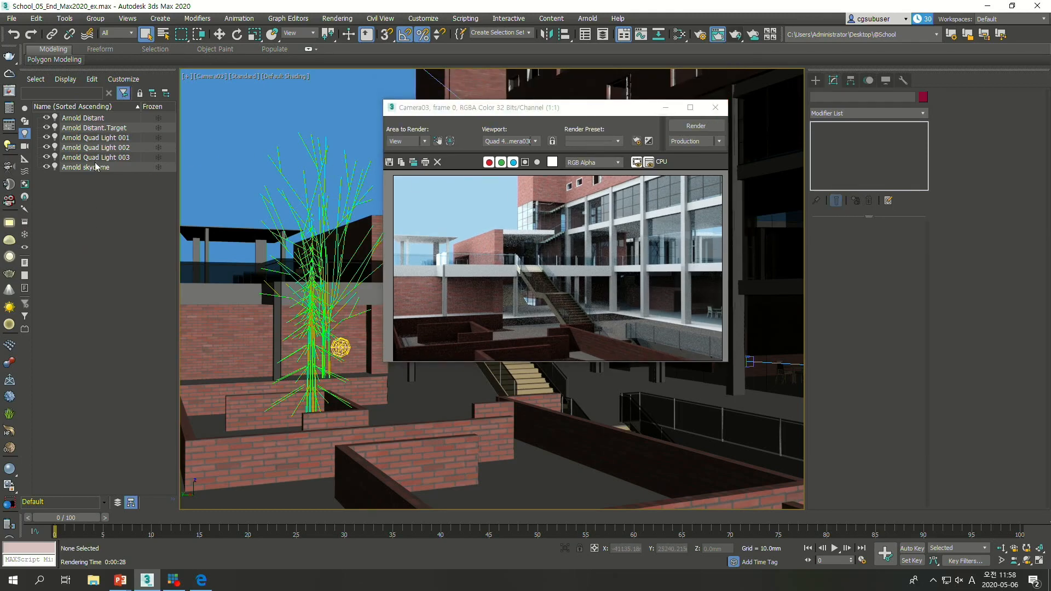
click(94, 168)
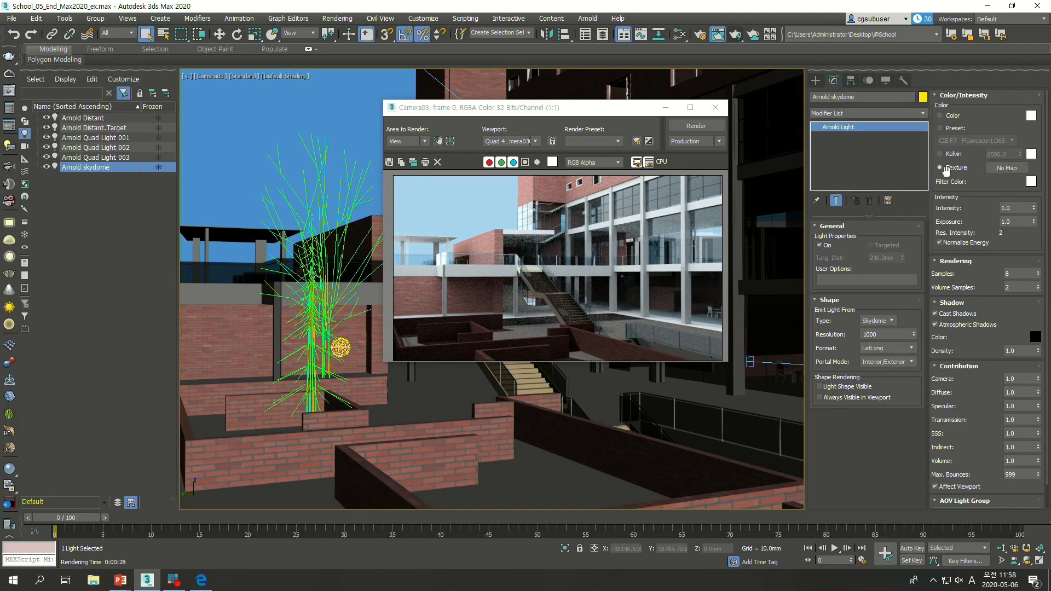
click(1007, 168)
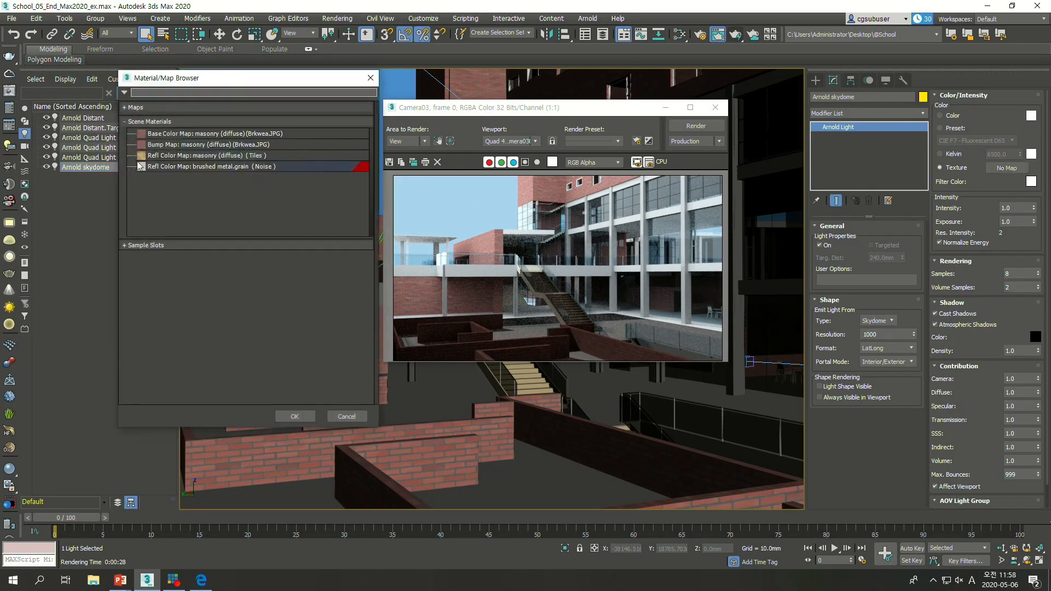
click(133, 107)
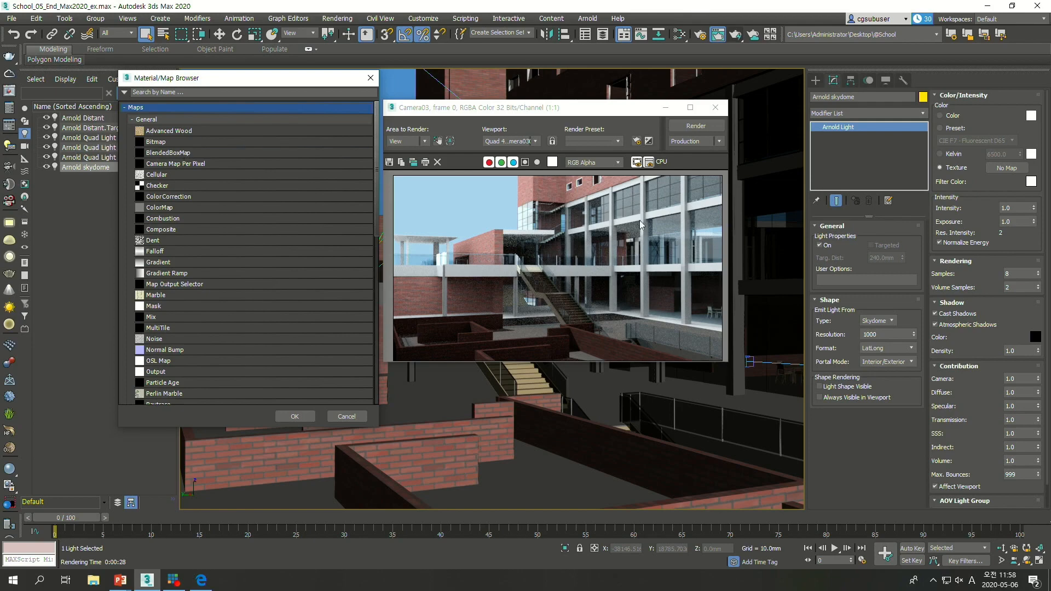
double_click(164, 143)
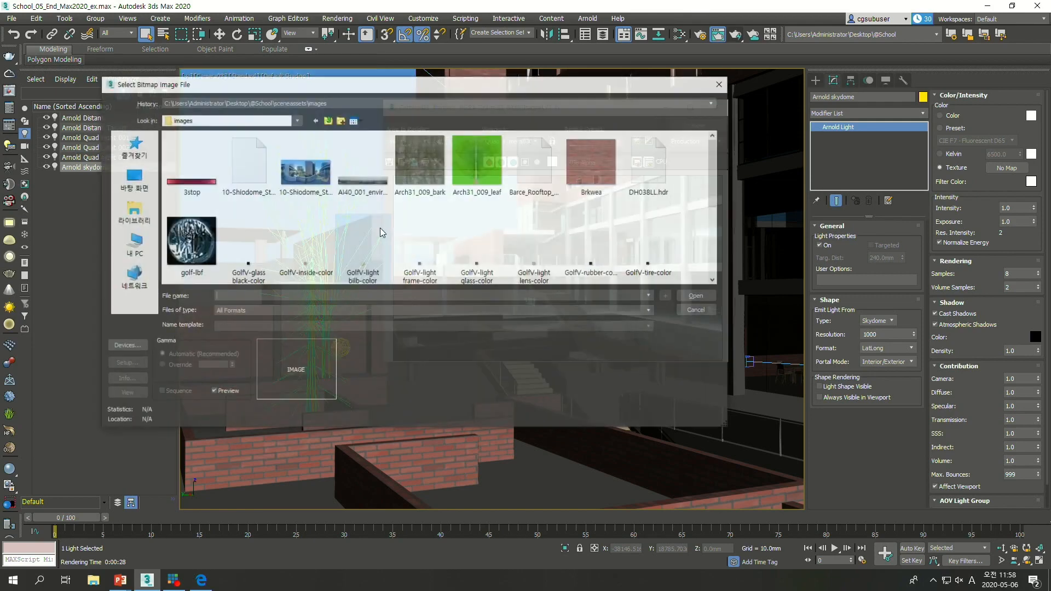
drag(729, 425, 727, 475)
click(305, 167)
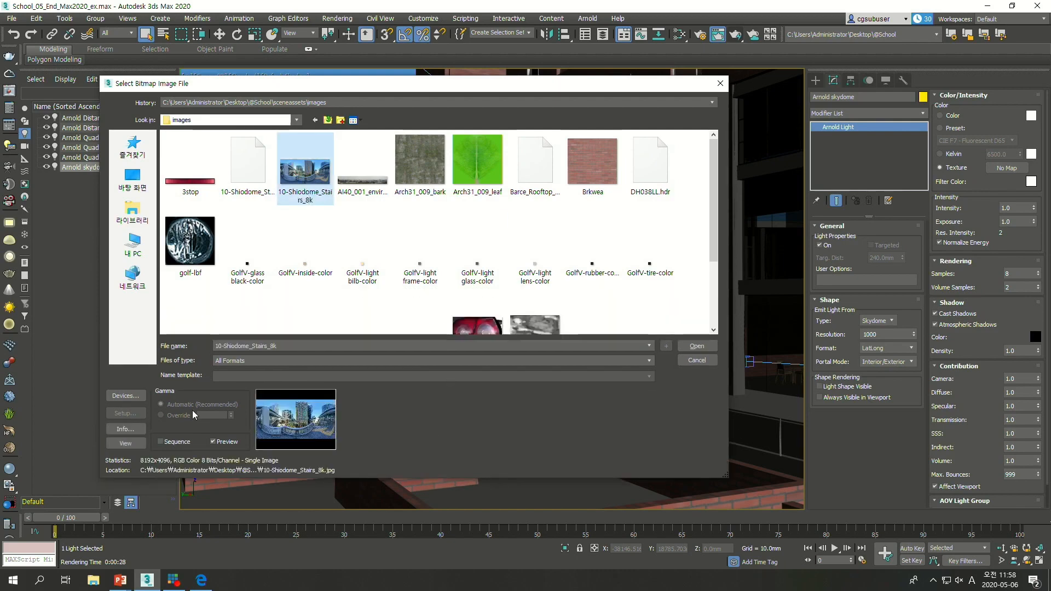
click(697, 346)
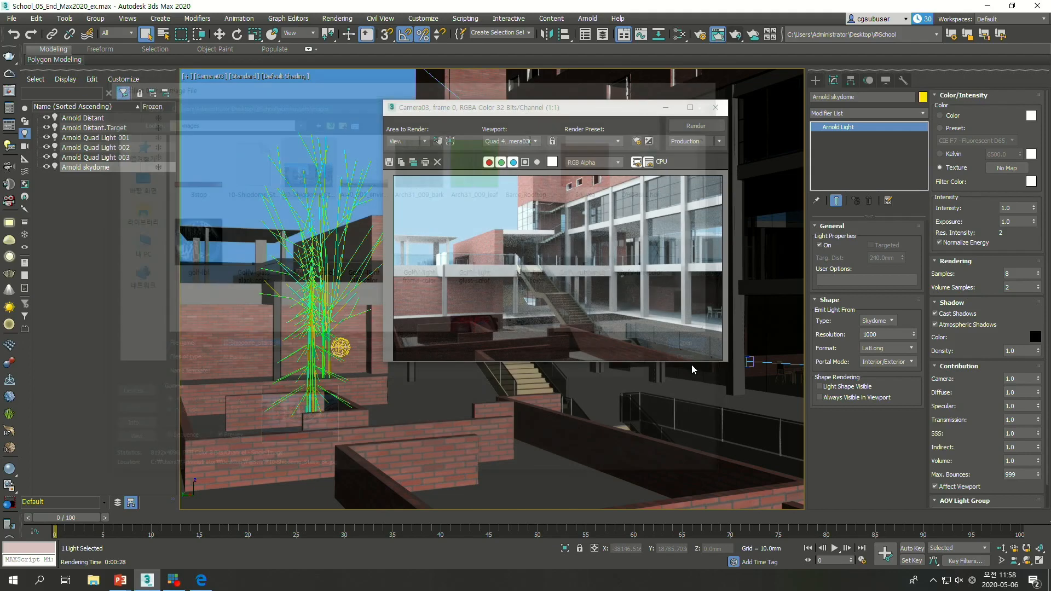
click(548, 113)
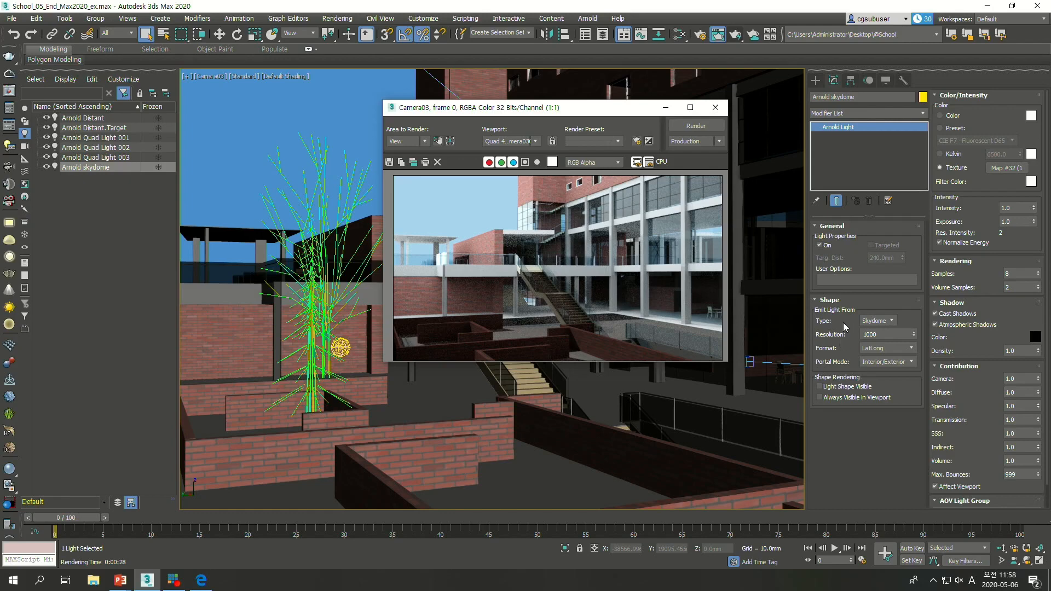
Step: Set the Arnold skydome's resolution to 3000 and keep its format at LatLong
click(876, 335)
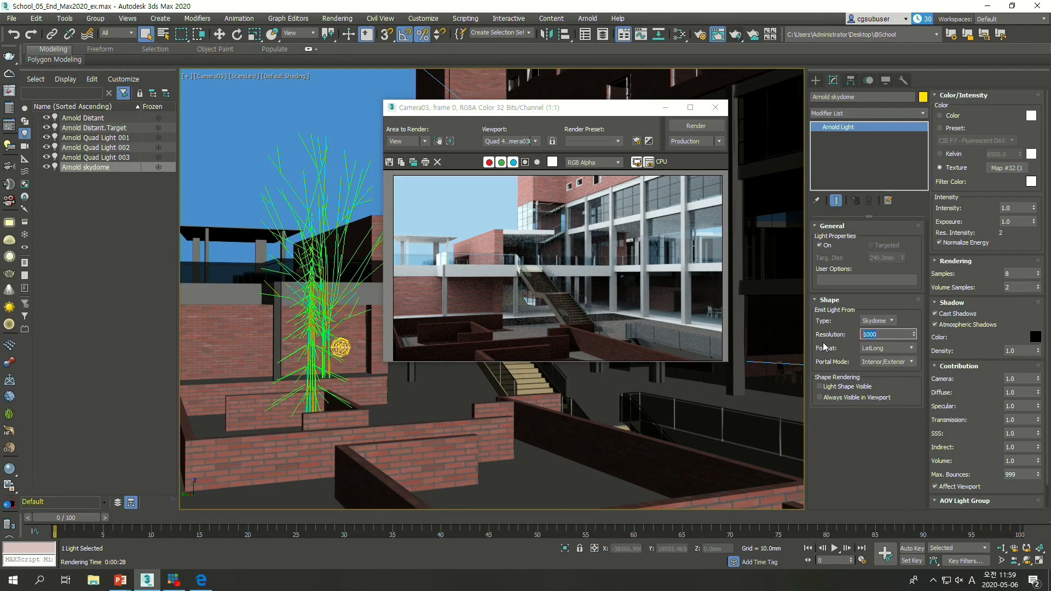
text(3000)
key(Return)
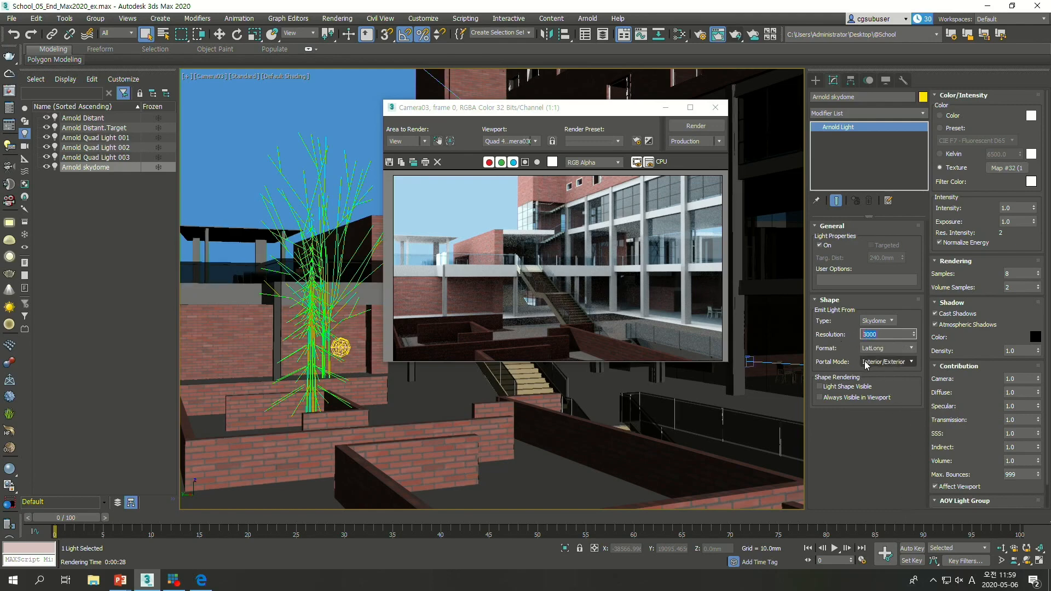
click(884, 350)
click(877, 379)
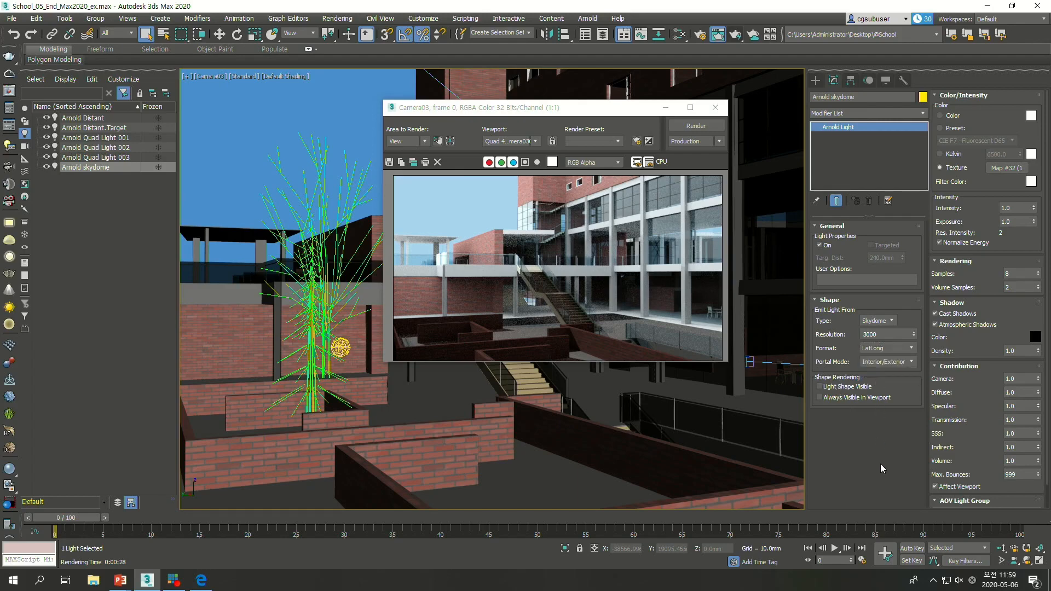
Step: Open the environment settings and arrange them beside the rendered Camera03 frame
click(625, 119)
drag(596, 118, 605, 129)
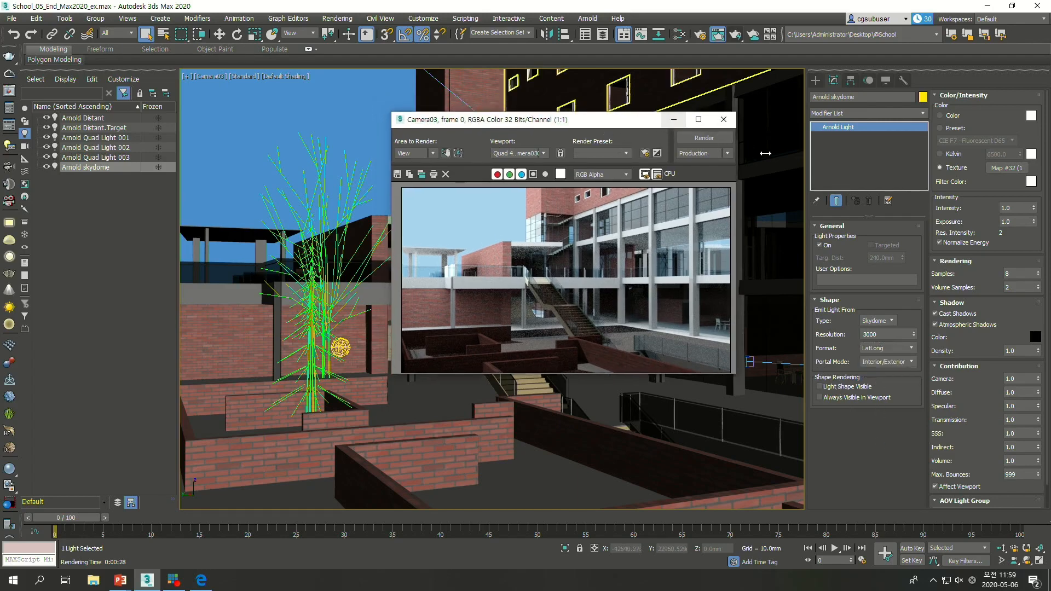
key(8)
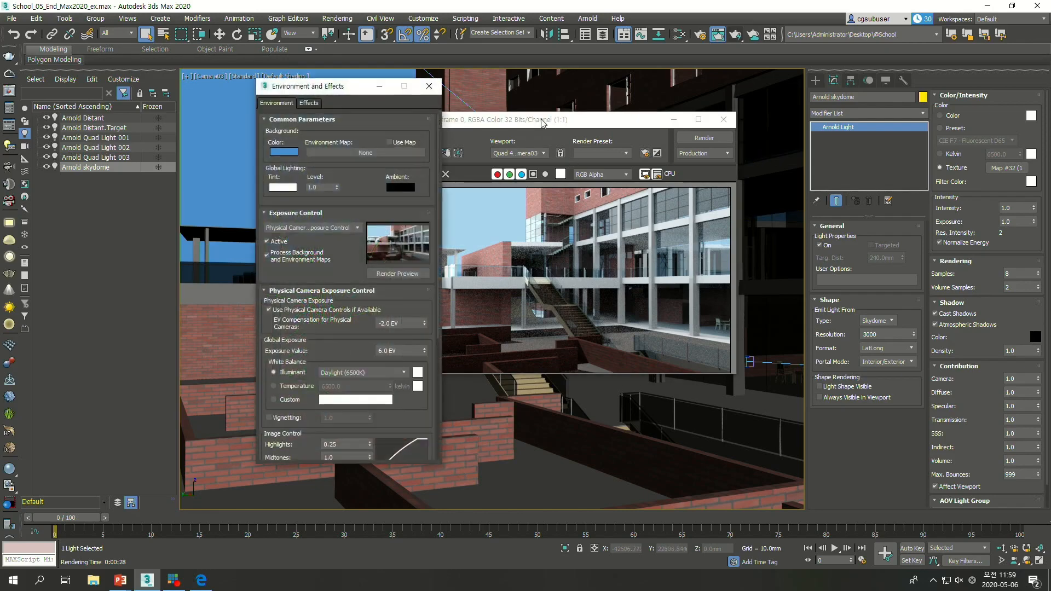
drag(332, 88, 283, 82)
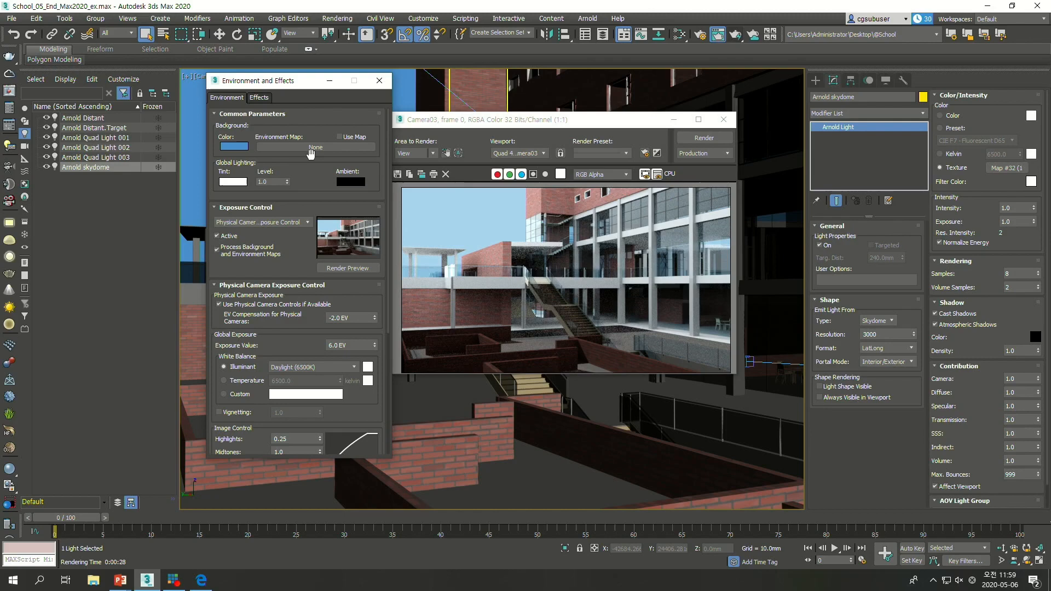
Step: Set the Arnold renderer's background source to Custom Map and assign the skydome's 10-Shiodome_Stairs_8k texture to it as an instance
click(699, 35)
drag(609, 126, 500, 89)
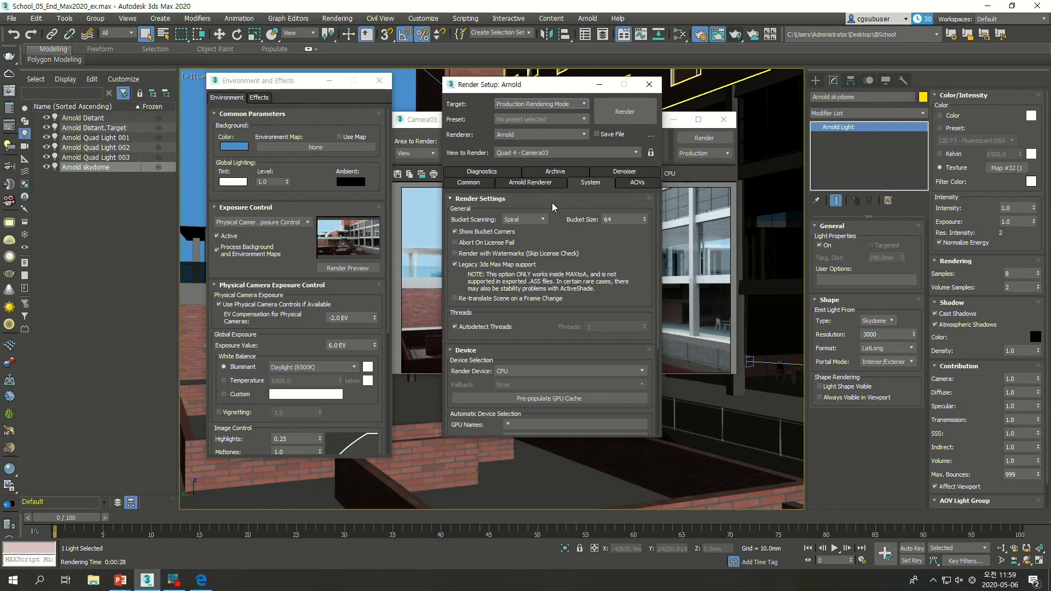
click(548, 185)
scroll(631, 295, down, 8)
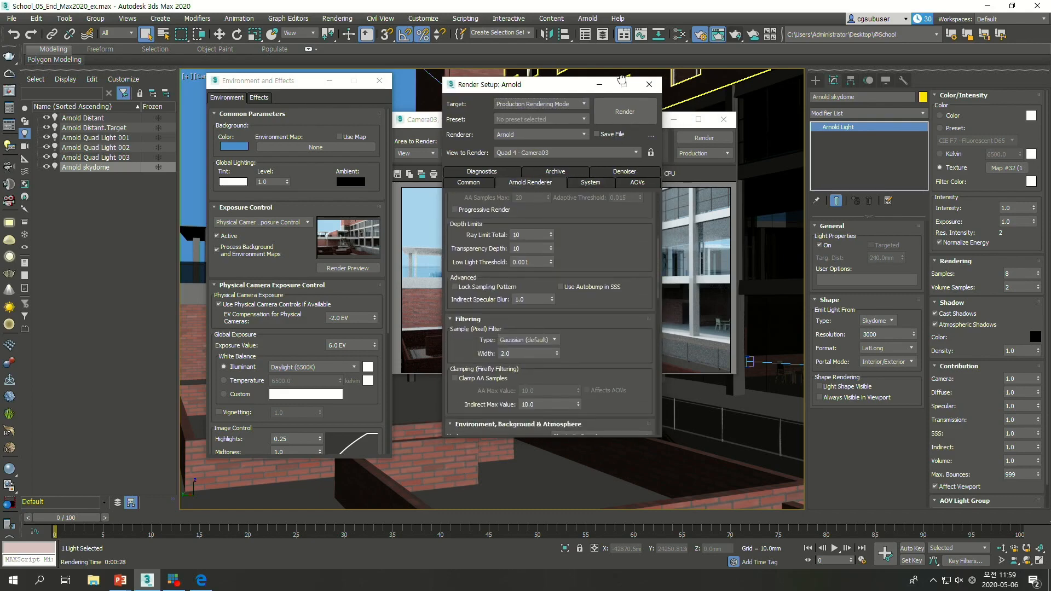
scroll(637, 251, down, 5)
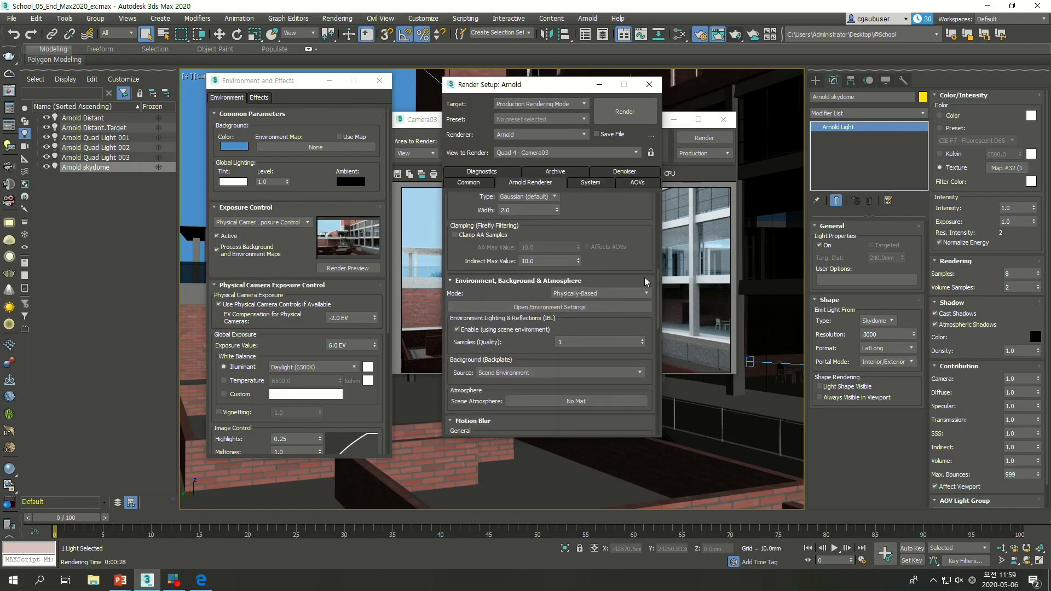
drag(643, 265, 648, 205)
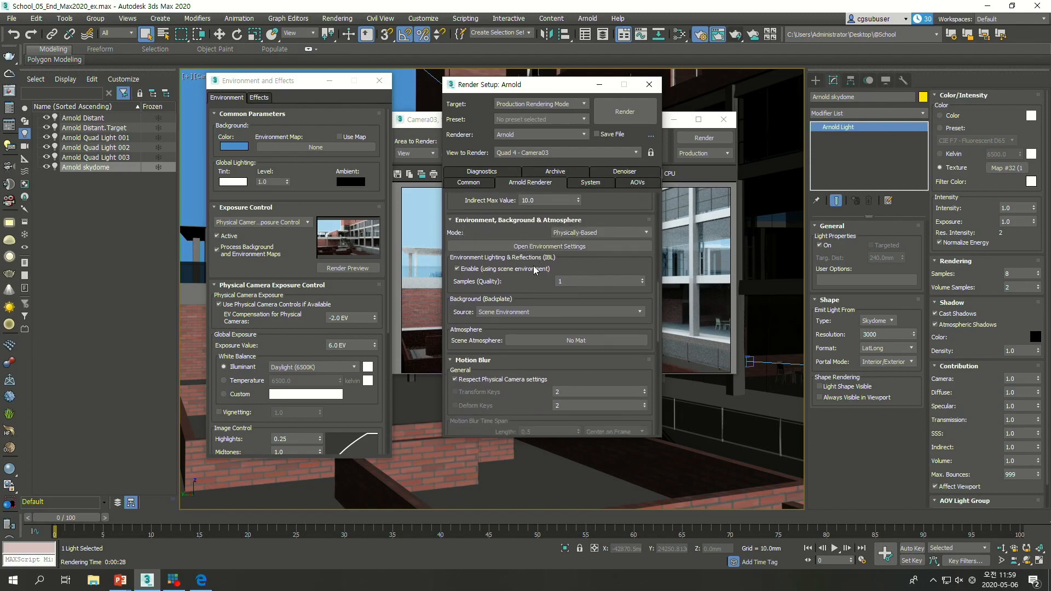
click(553, 312)
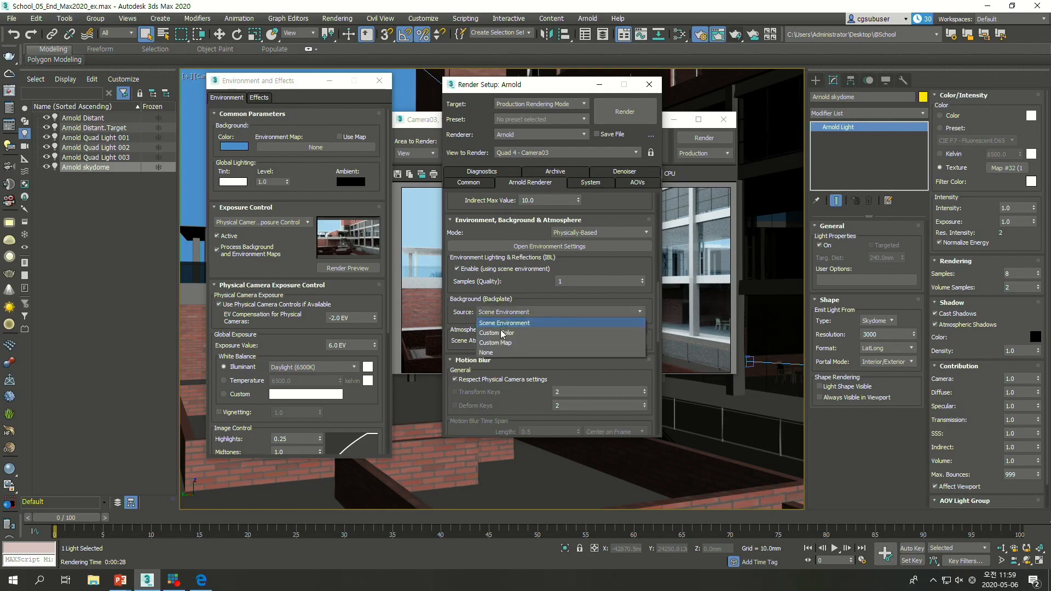
click(488, 344)
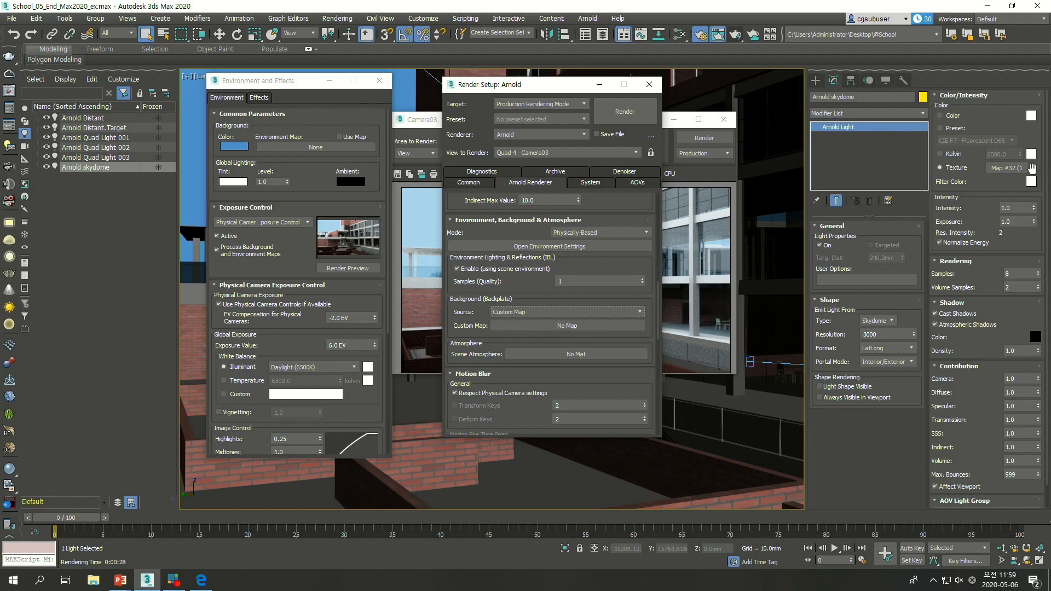
drag(1019, 173, 614, 325)
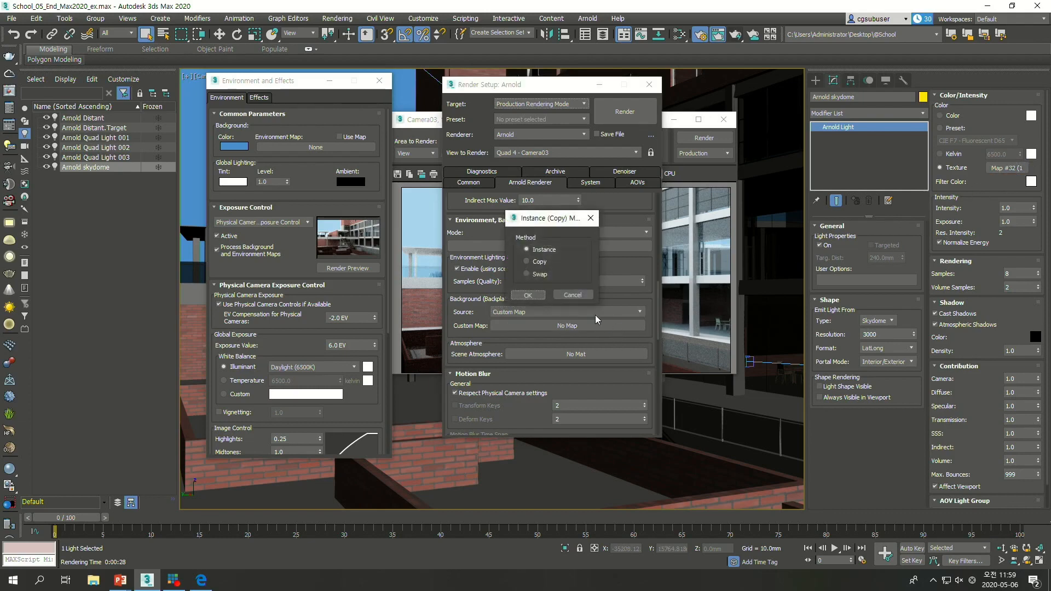
click(529, 296)
Step: Assign the backplate's custom map to the scene's environment map as an instance
drag(524, 326, 345, 149)
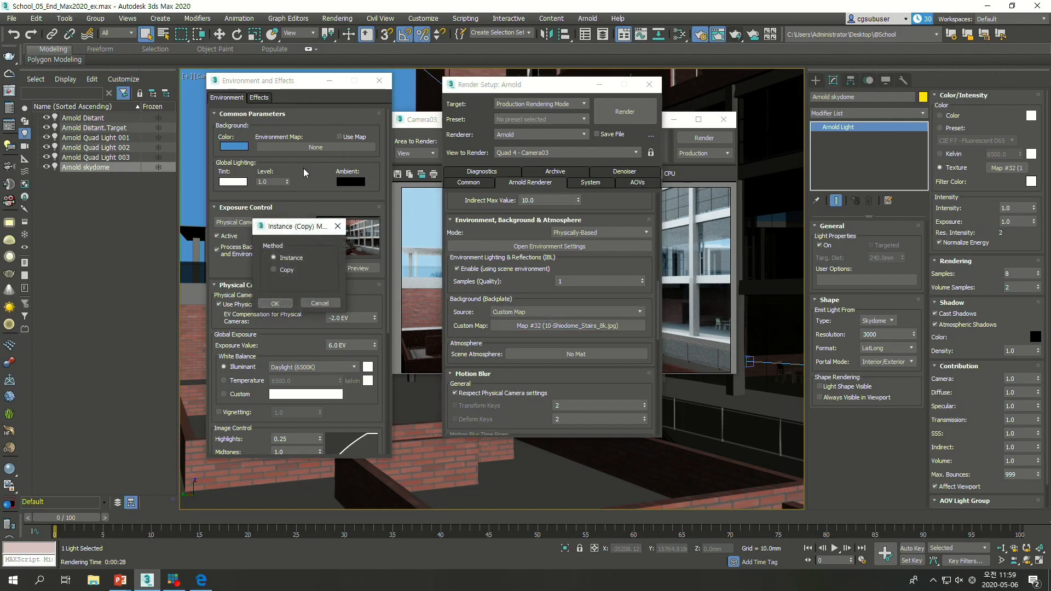
click(284, 304)
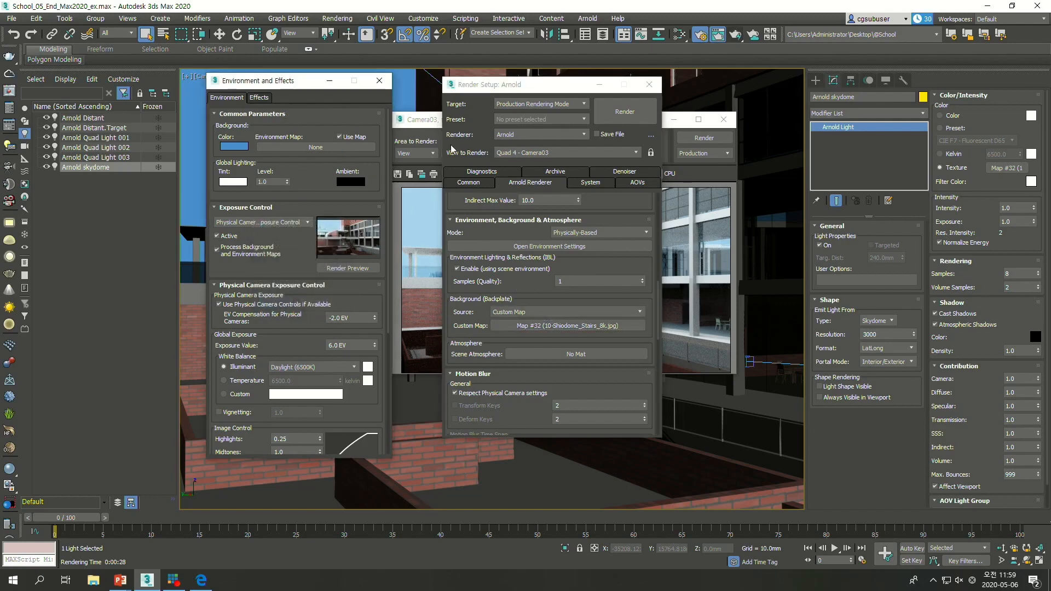
drag(267, 82, 284, 137)
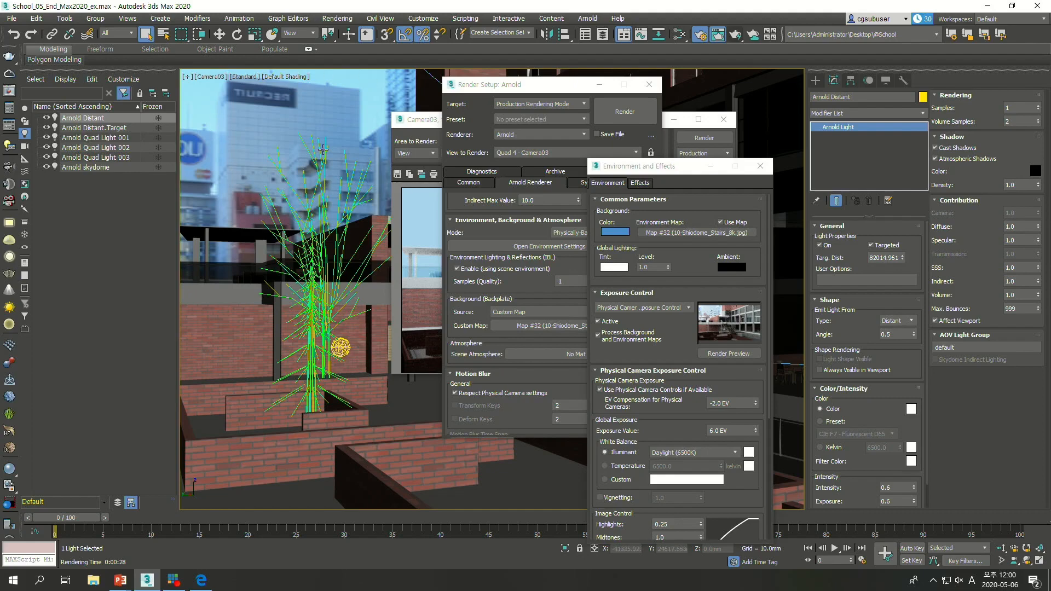
Step: Close the environment and render settings and move the rendered frame aside to uncover the camera view
click(759, 166)
drag(531, 92, 583, 148)
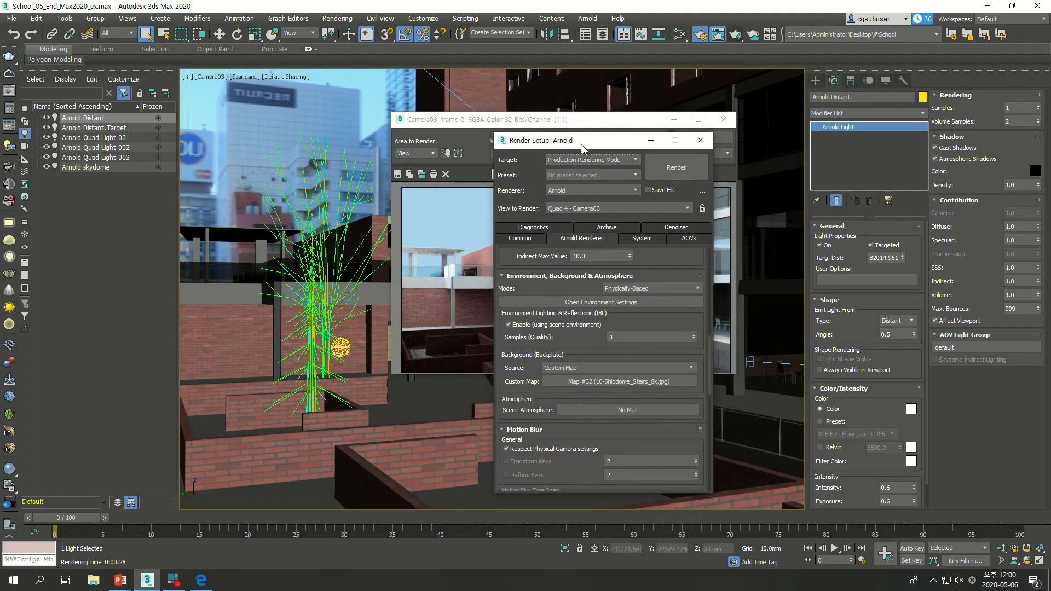
click(701, 140)
drag(592, 126, 808, 161)
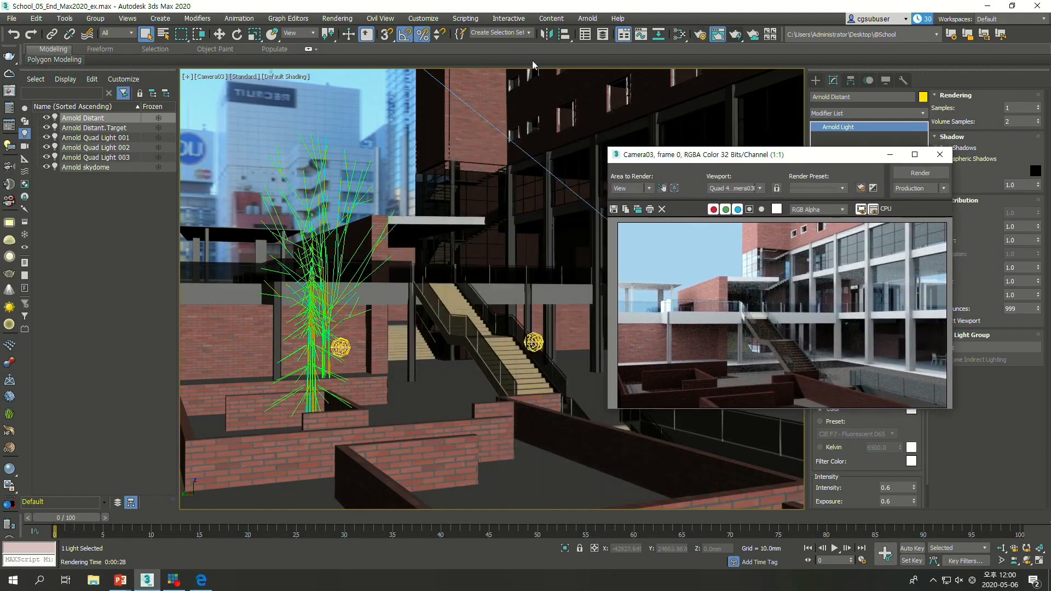
click(663, 10)
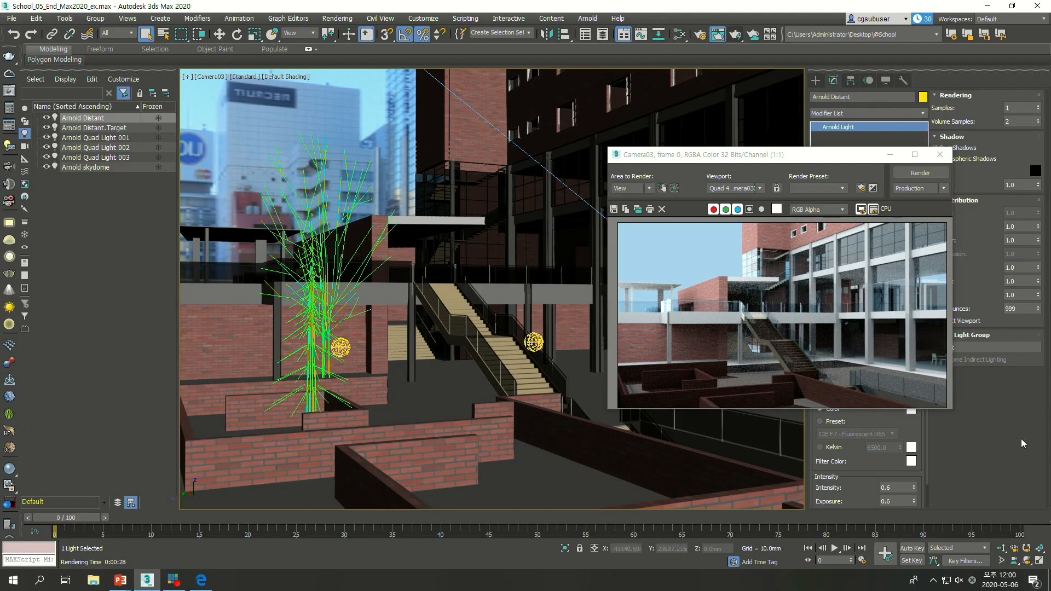
Step: Open the Slate Material Editor, minimize the rendered frame and add the environment map to the node view as an instance
click(680, 34)
drag(350, 214, 541, 90)
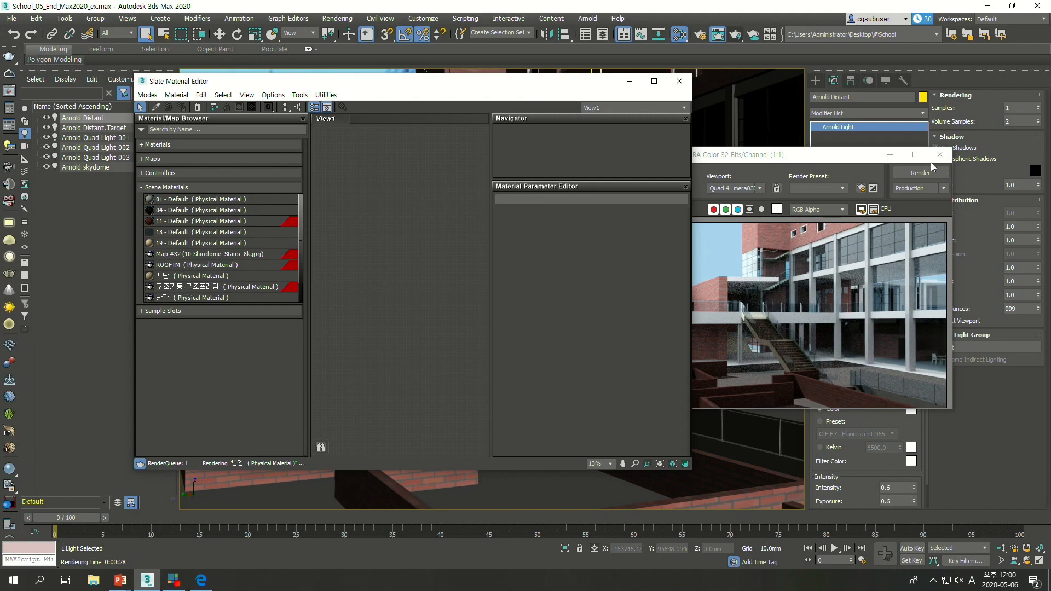
click(890, 154)
click(1009, 408)
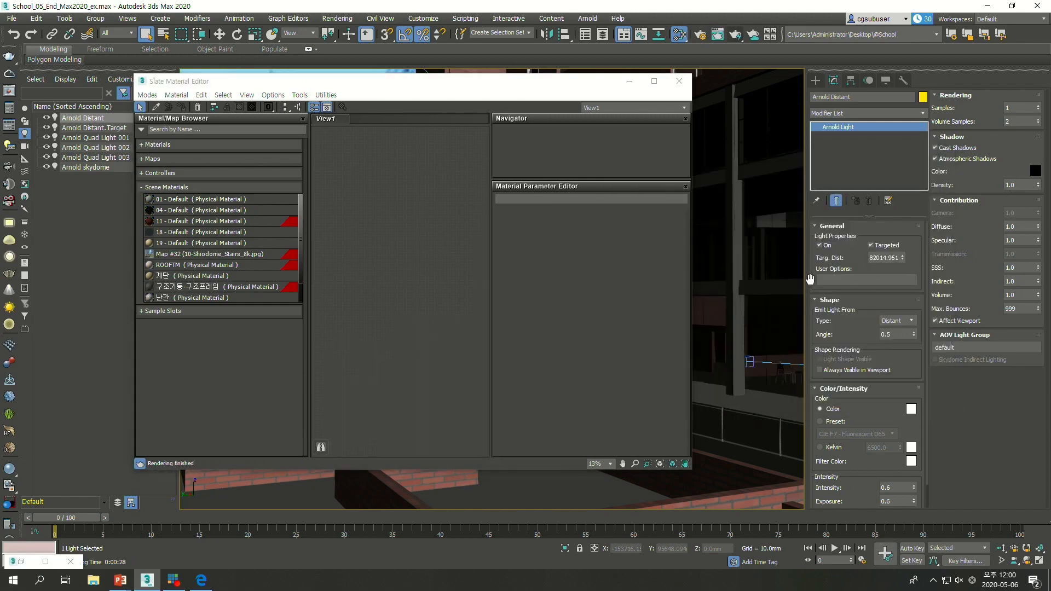
key(8)
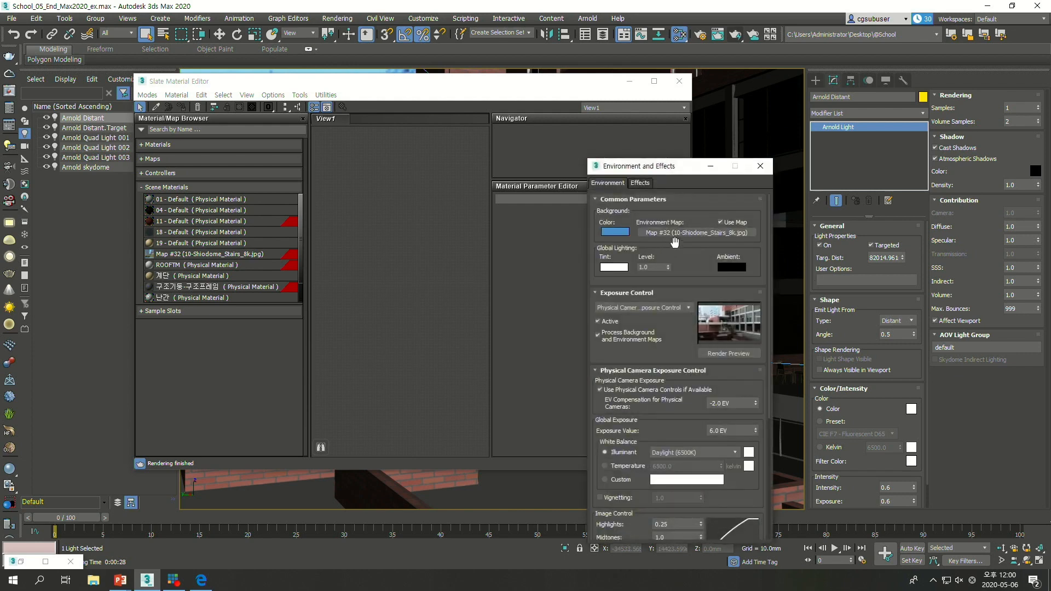
drag(401, 186, 400, 186)
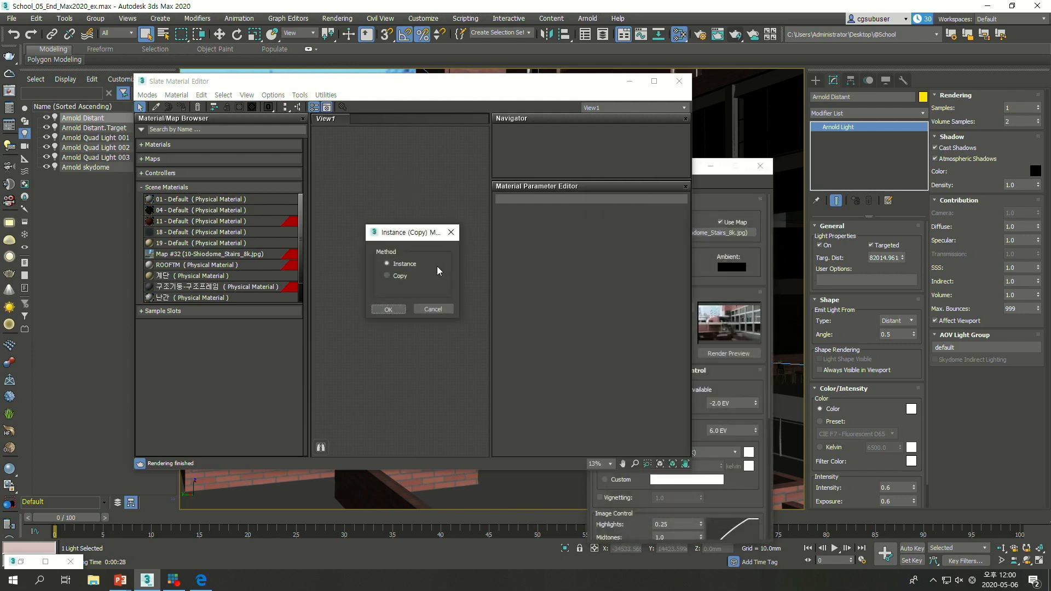
click(408, 310)
scroll(409, 187, up, 10)
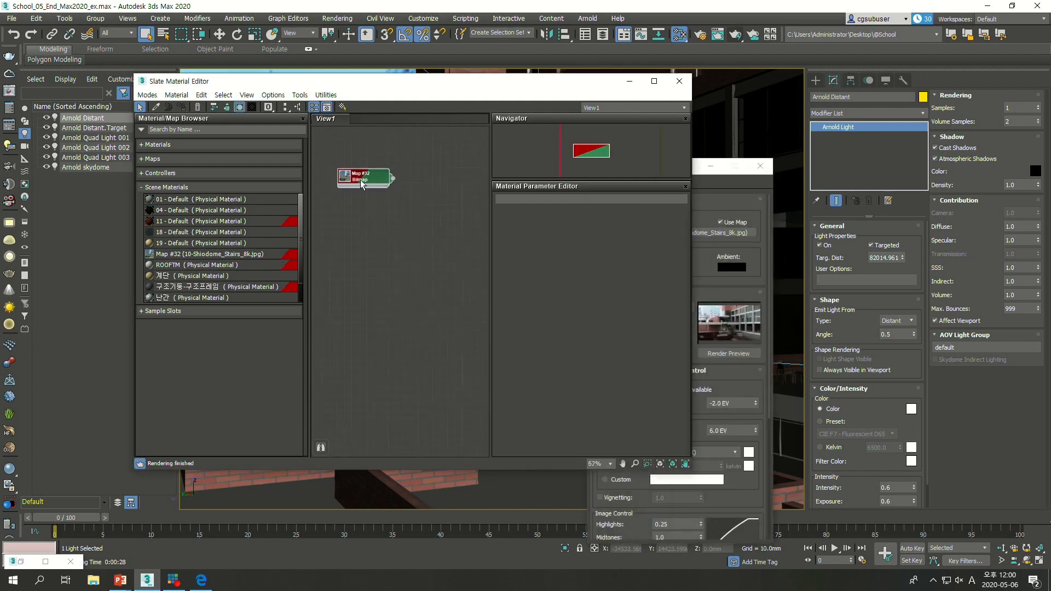
Step: Close the environment settings and show the 10-Shiodome_Stairs_8k bitmap's parameters with the editor clear of the viewport's sky
double_click(385, 198)
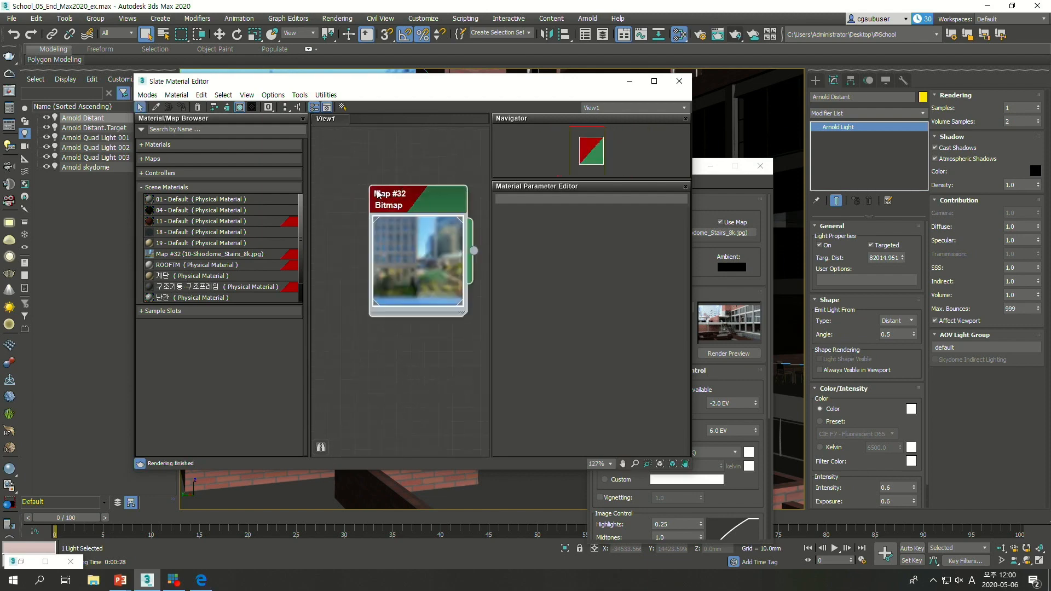
scroll(412, 193, up, 2)
click(731, 191)
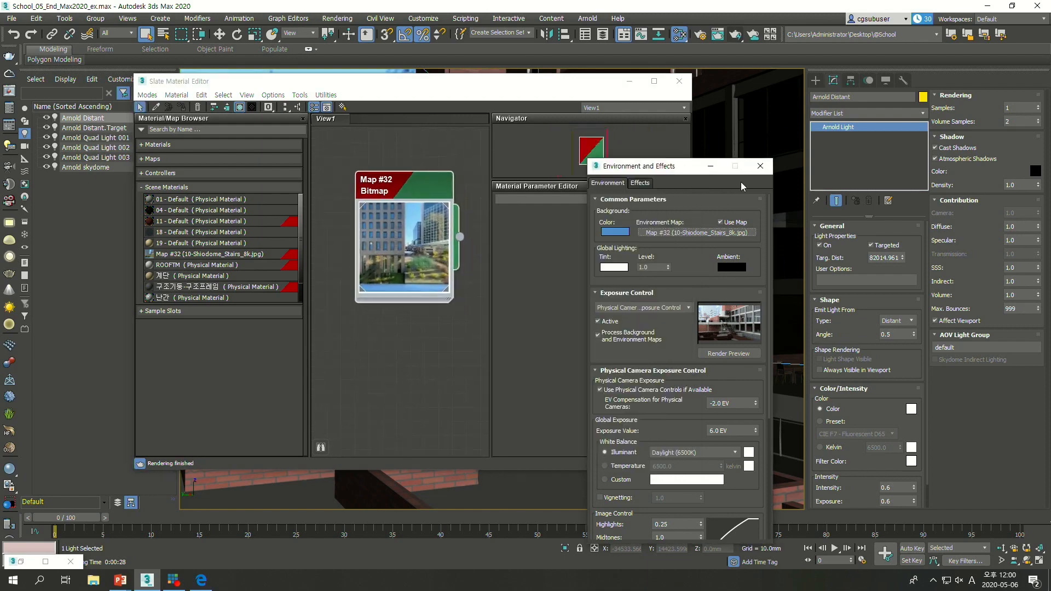
click(760, 166)
double_click(396, 197)
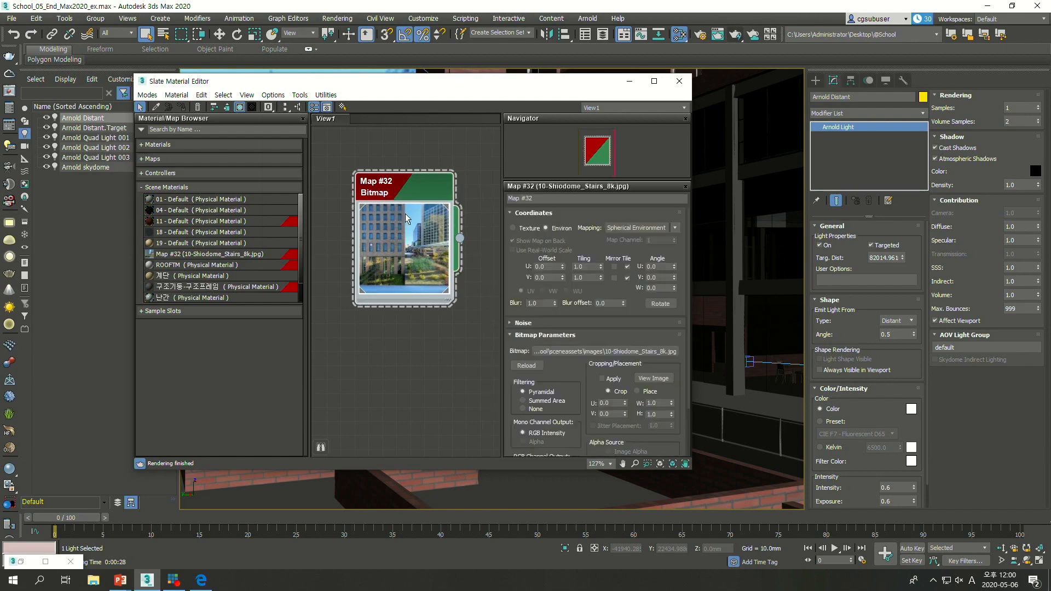
drag(438, 85, 711, 84)
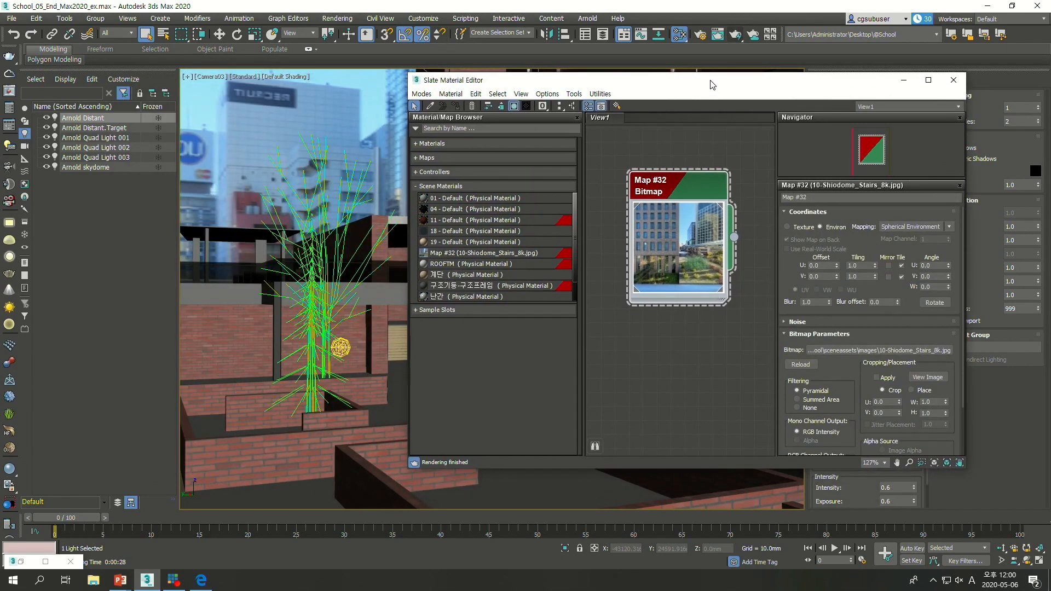
Step: Lower the background bitmap's V offset to -0.03 while checking the camera view
click(824, 276)
click(837, 275)
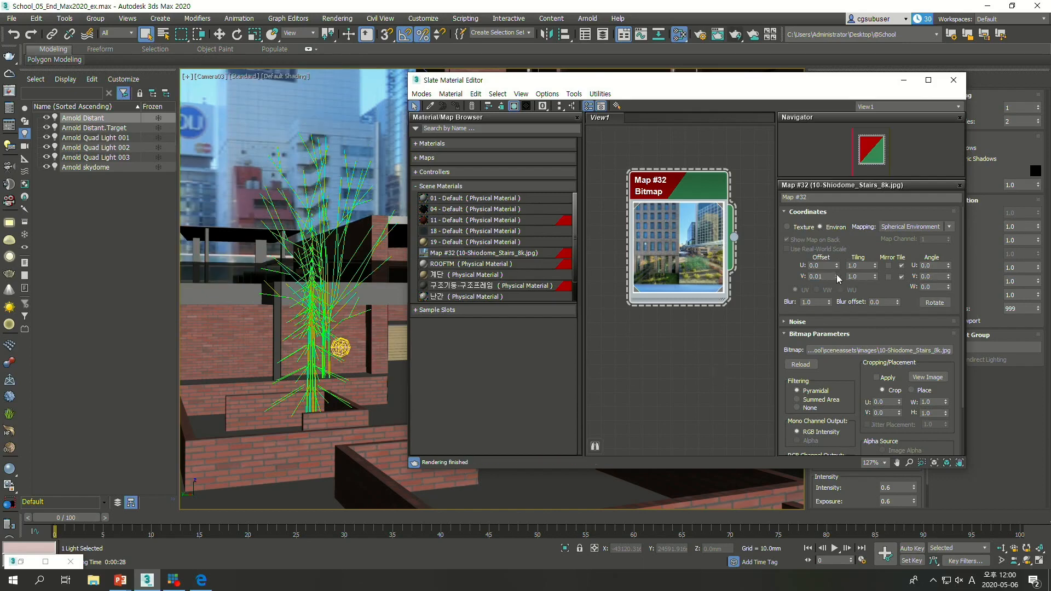
click(837, 279)
click(837, 279)
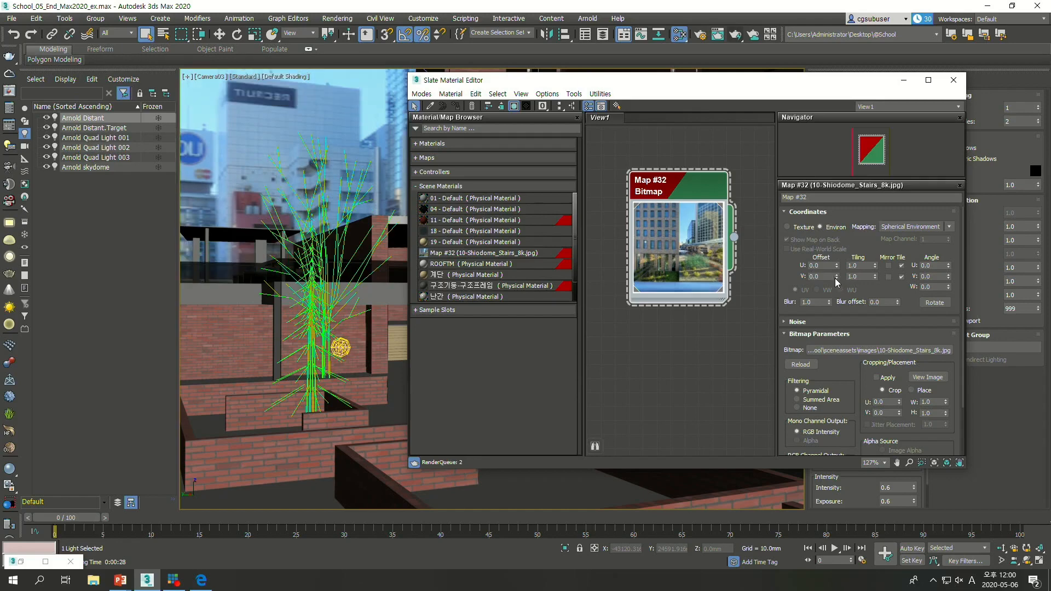
click(837, 280)
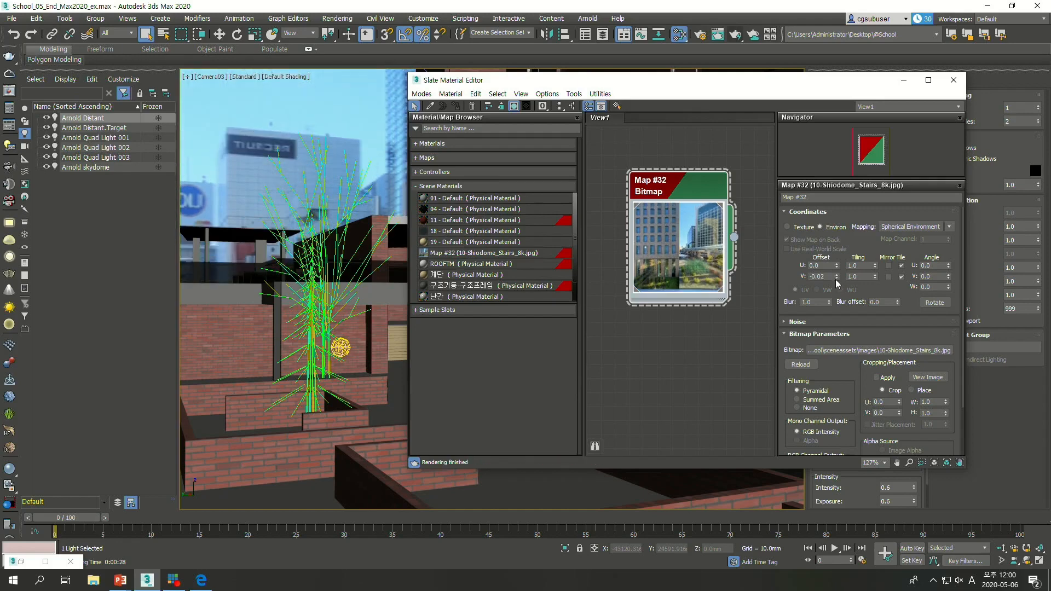
click(836, 279)
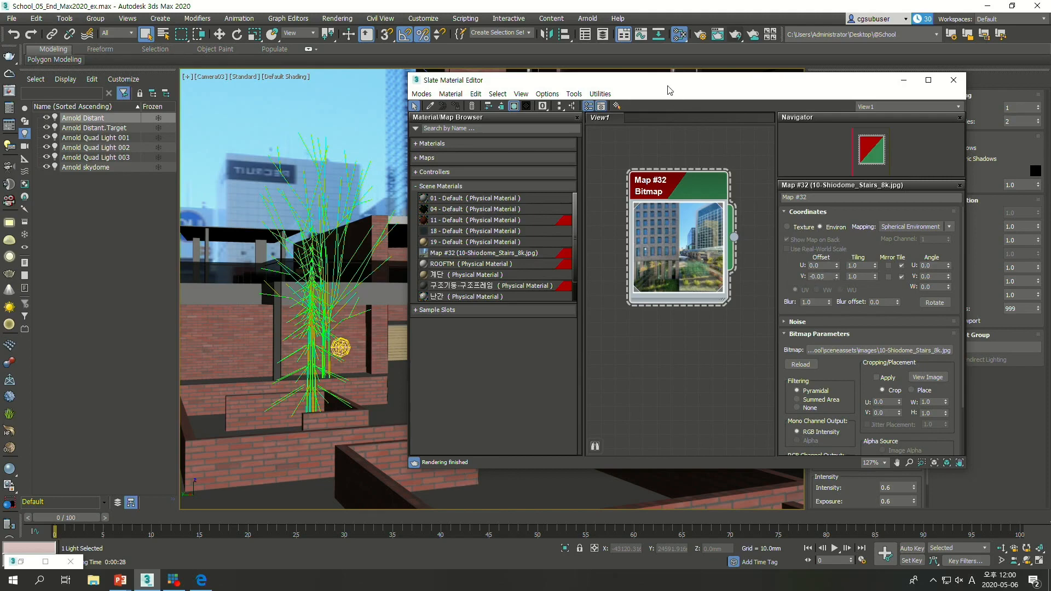
Step: Try a U offset of 0.02 for the background bitmap and settle on 0.015
drag(671, 90, 787, 127)
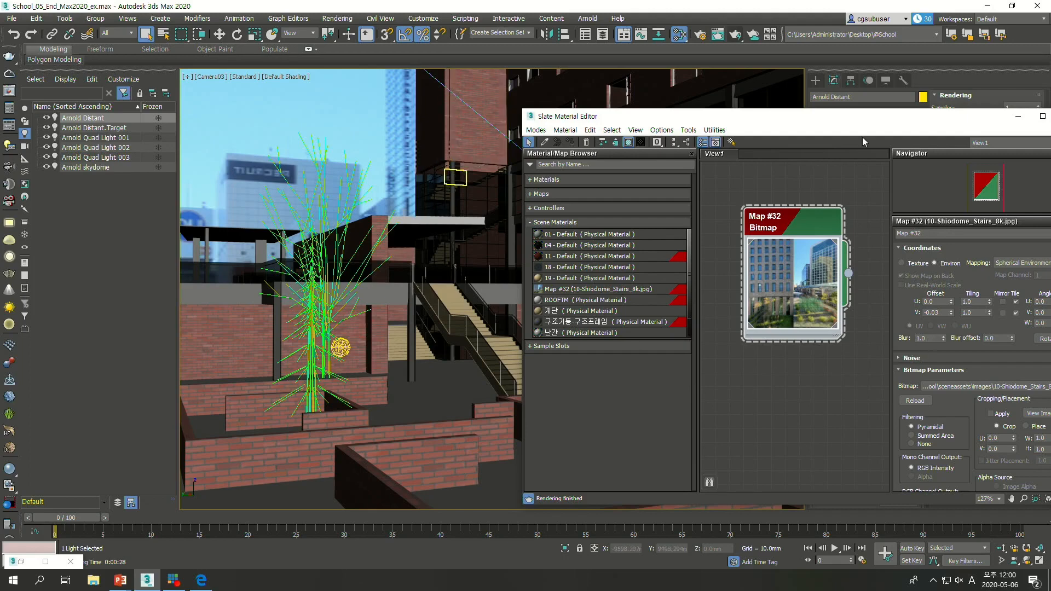
drag(870, 122, 845, 135)
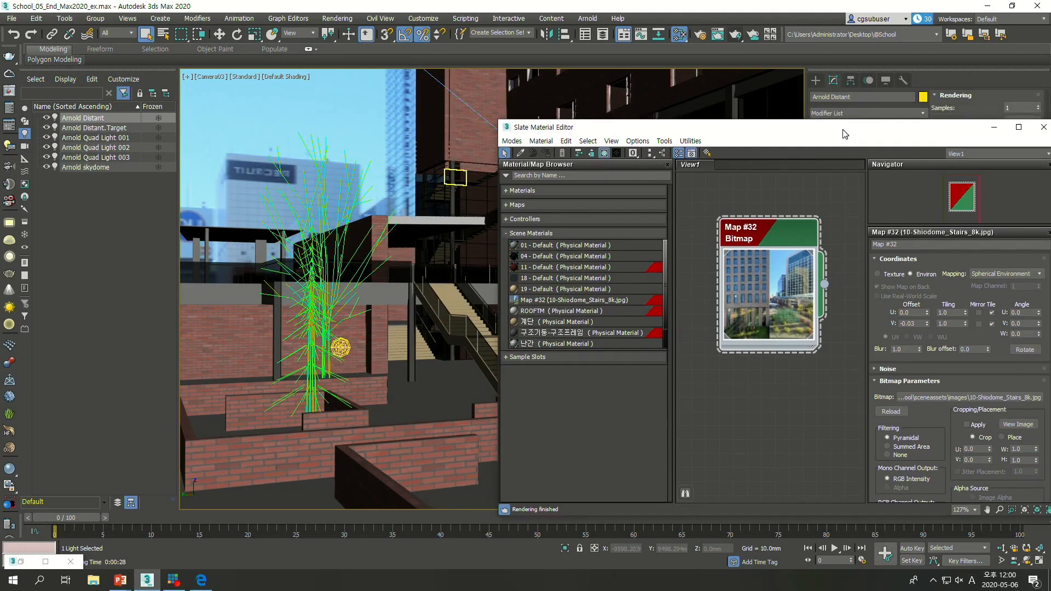
click(928, 311)
click(928, 311)
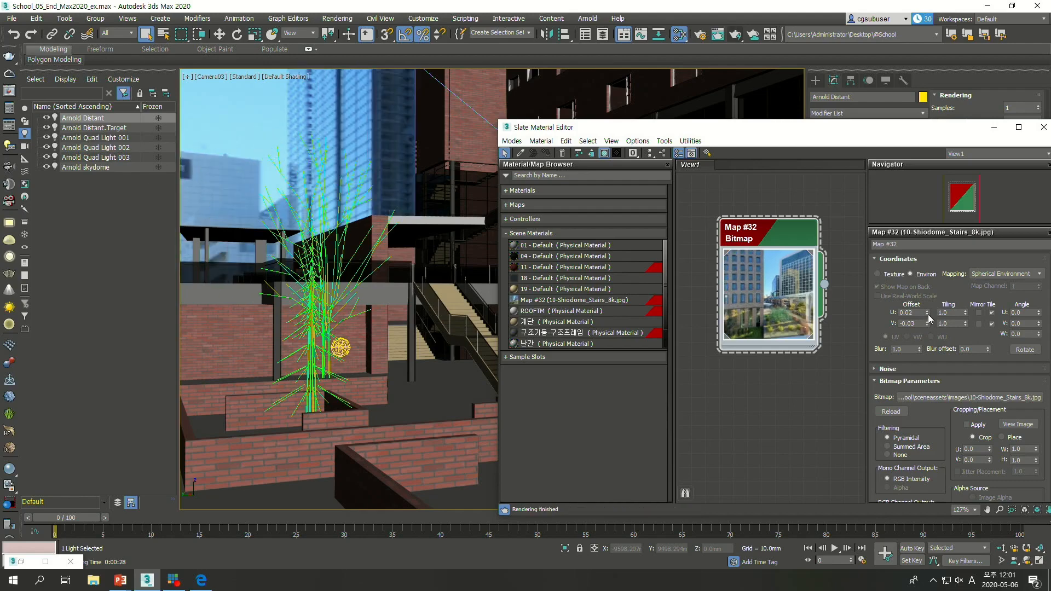
click(928, 314)
click(927, 309)
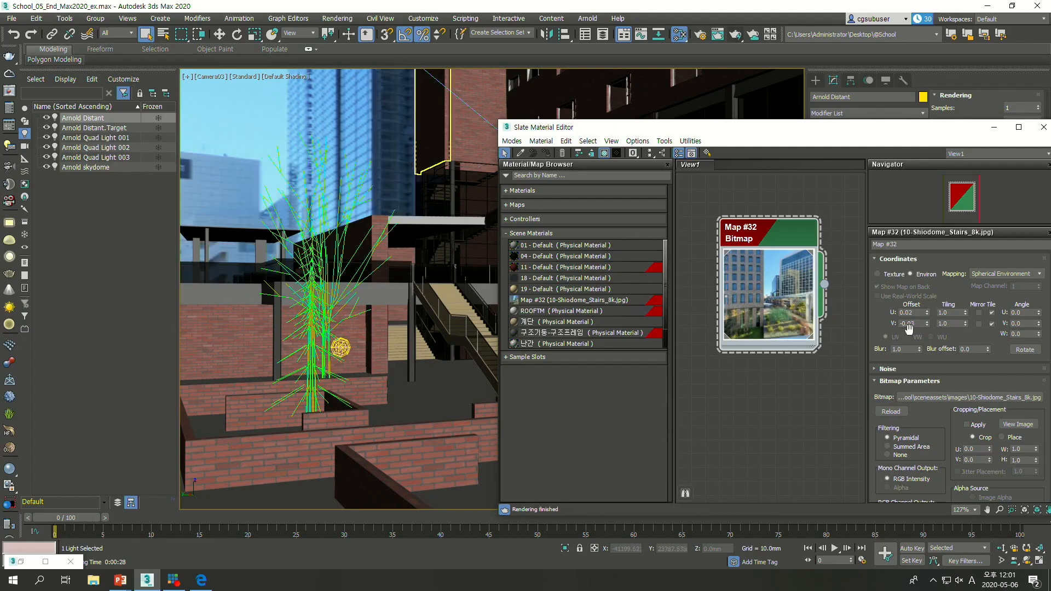
drag(907, 314, 922, 314)
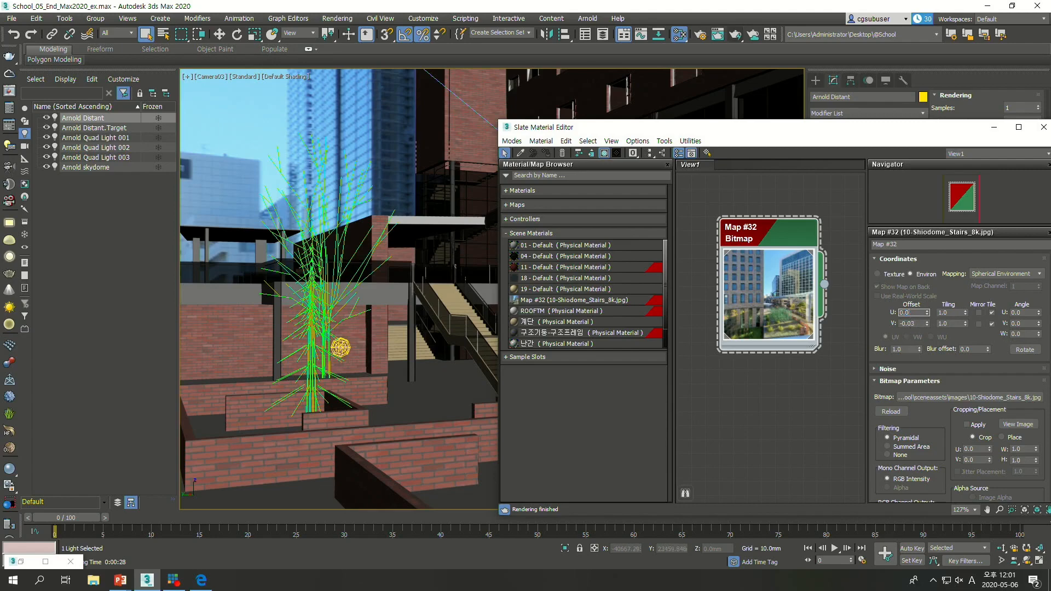
key(Return)
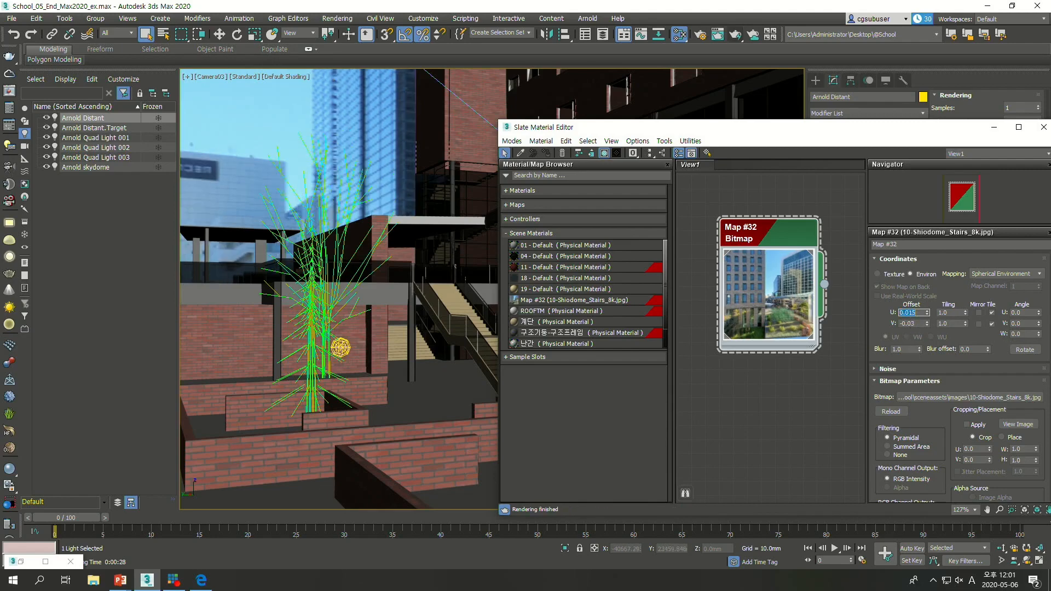
Step: Set the background bitmap's U offset to 0.013 and close the Slate Material Editor
text(0.013)
key(Return)
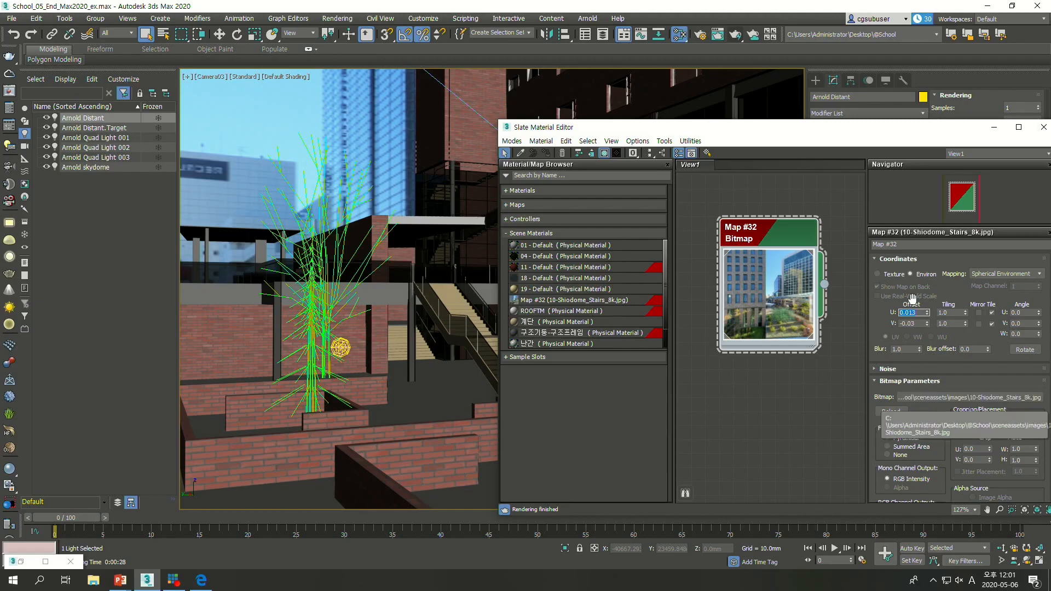
drag(904, 131, 693, 116)
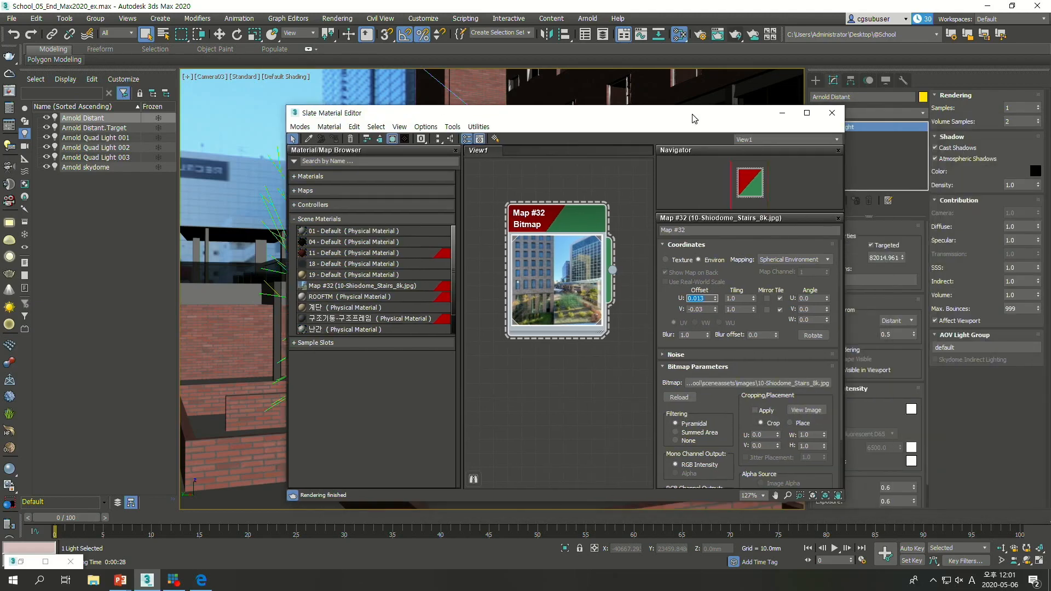
click(832, 114)
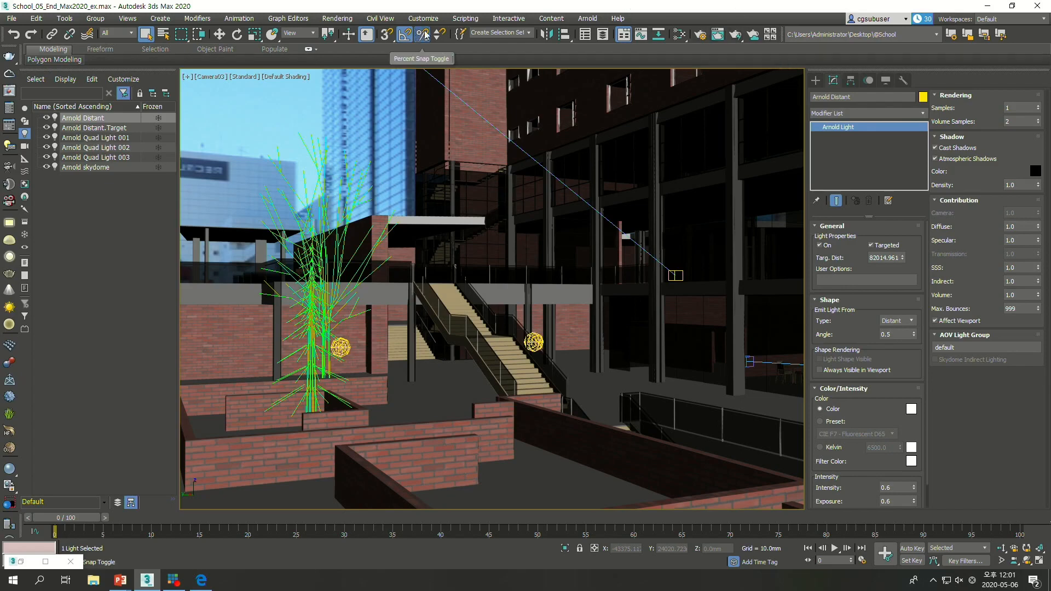
Step: Clone the existing rendered frame, render Camera03 again and place both images side by side for comparison
click(718, 39)
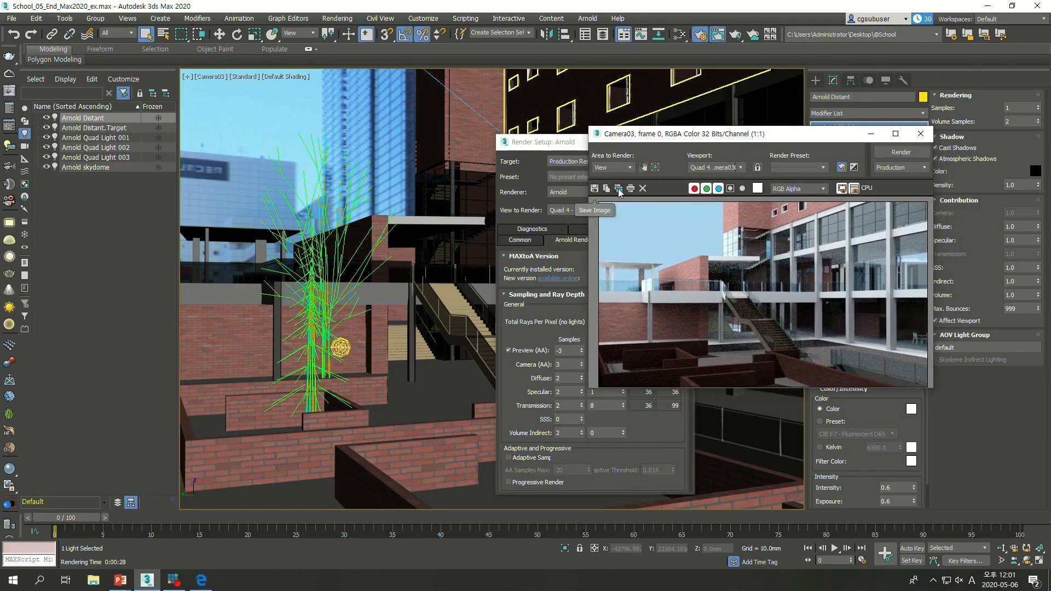
click(618, 189)
drag(595, 190, 390, 140)
click(901, 152)
drag(706, 140, 610, 133)
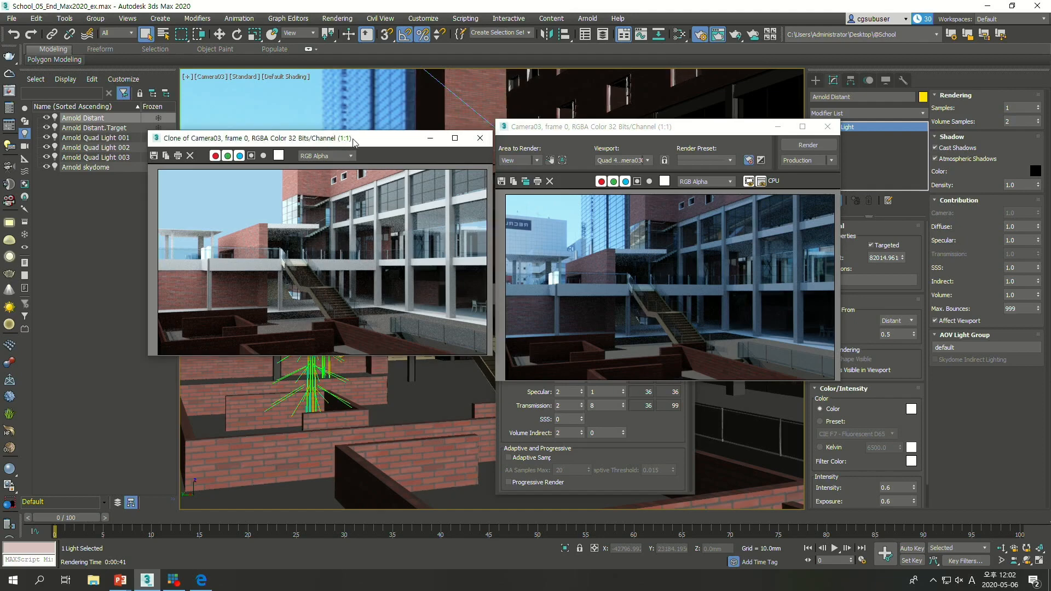
Step: Discard the old cloned render, clone the new one and minimize both rendered frames
click(484, 141)
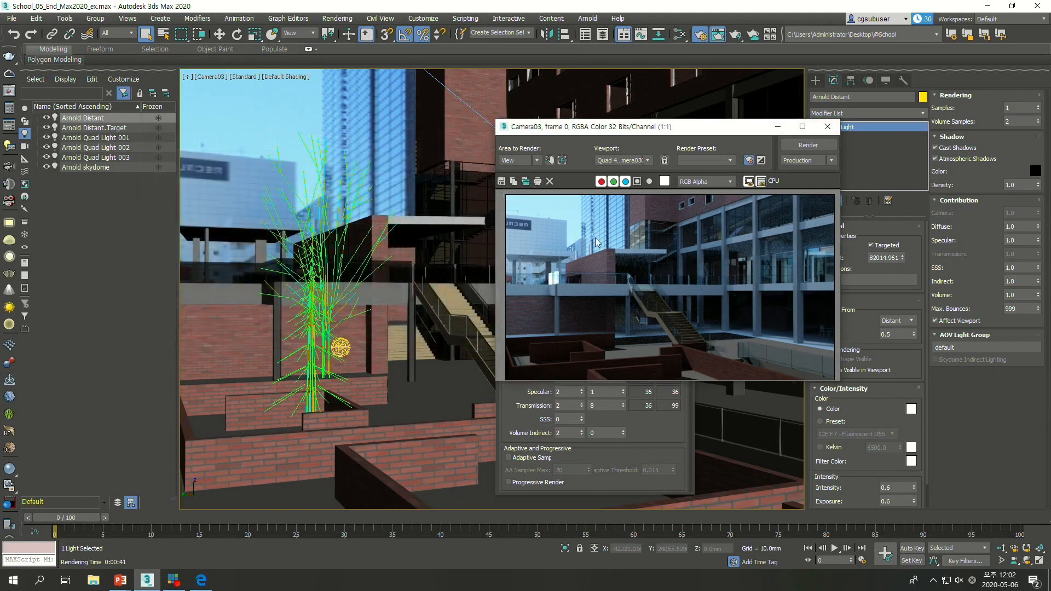
click(529, 182)
click(637, 198)
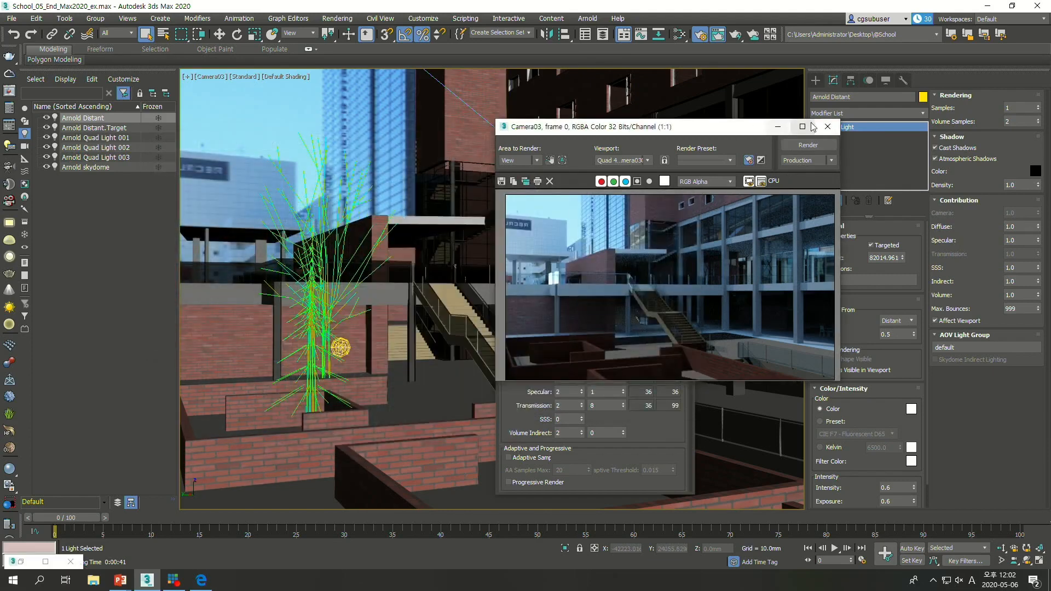
click(827, 127)
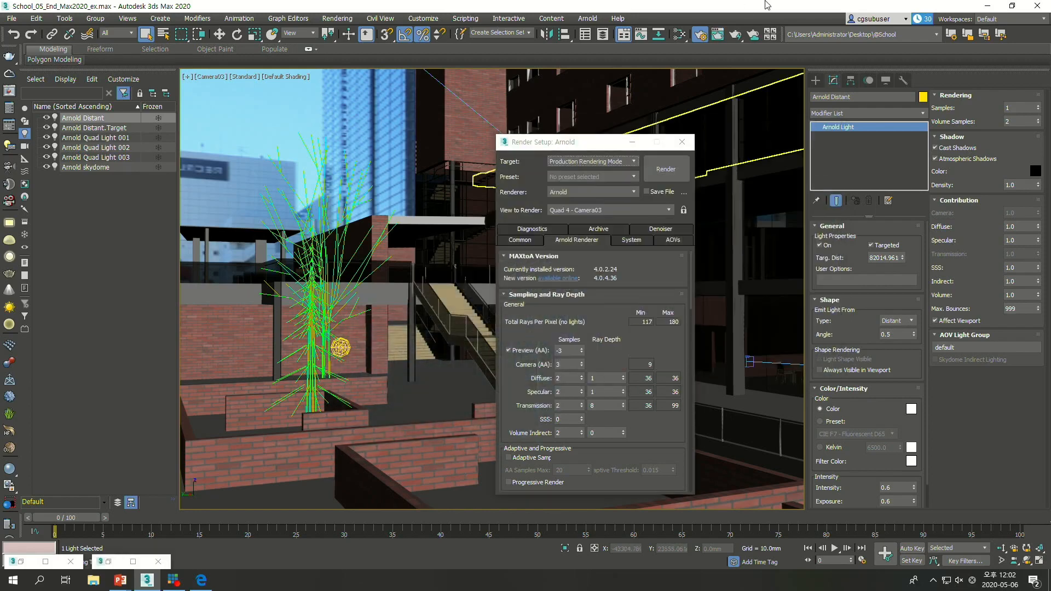
Step: Reopen the Slate Material Editor, make room beside the background bitmap node and review the minimized clone of the render
key(m)
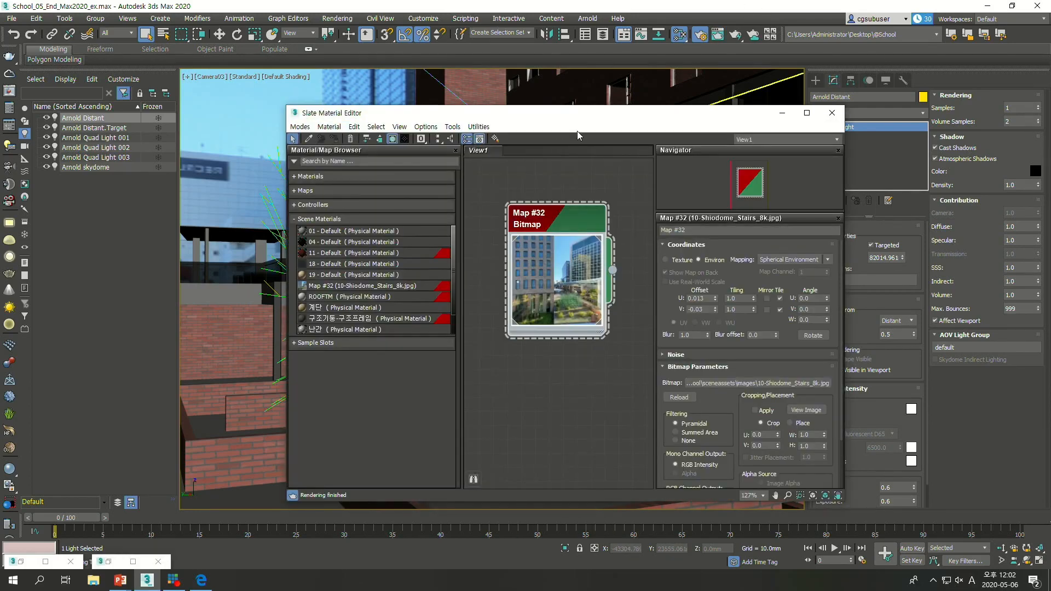
drag(584, 118, 422, 104)
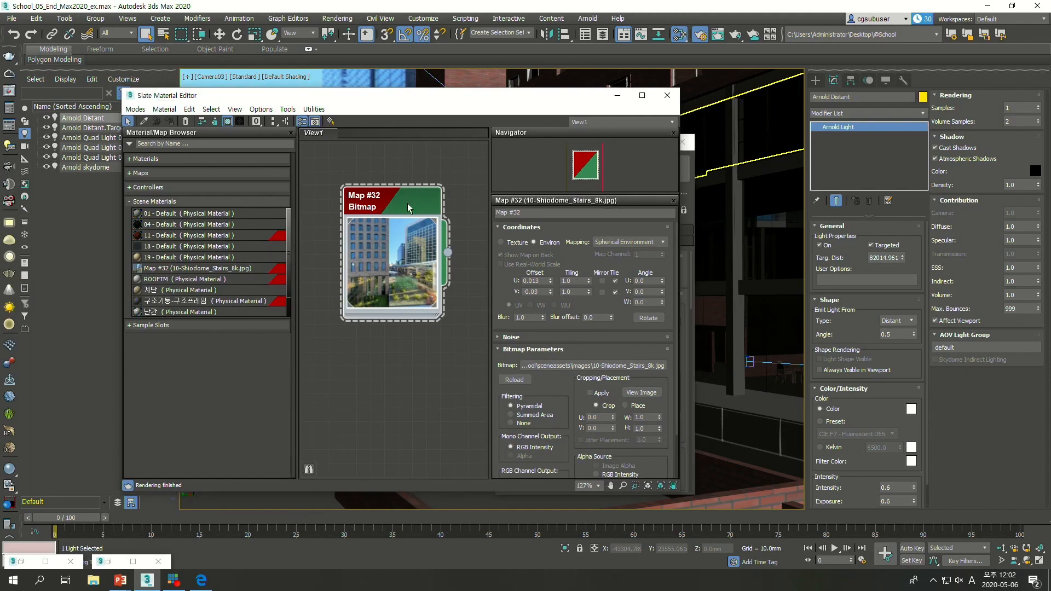
scroll(418, 197, down, 2)
drag(418, 197, 361, 251)
scroll(375, 240, down, 1)
mouse_move(490, 104)
mouse_down()
mouse_move(472, 165)
mouse_move(488, 121)
mouse_up()
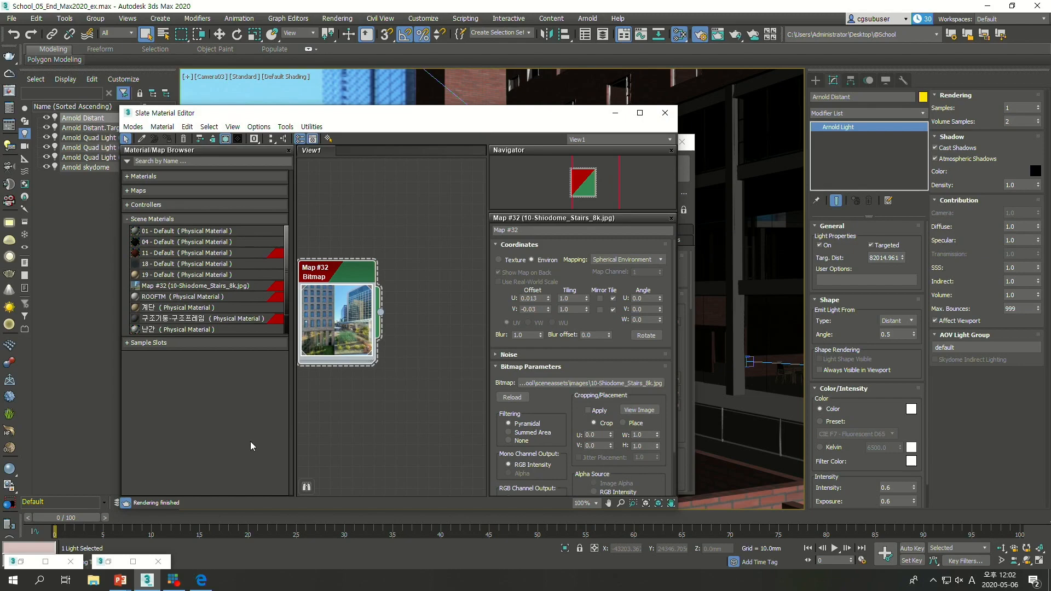
click(20, 562)
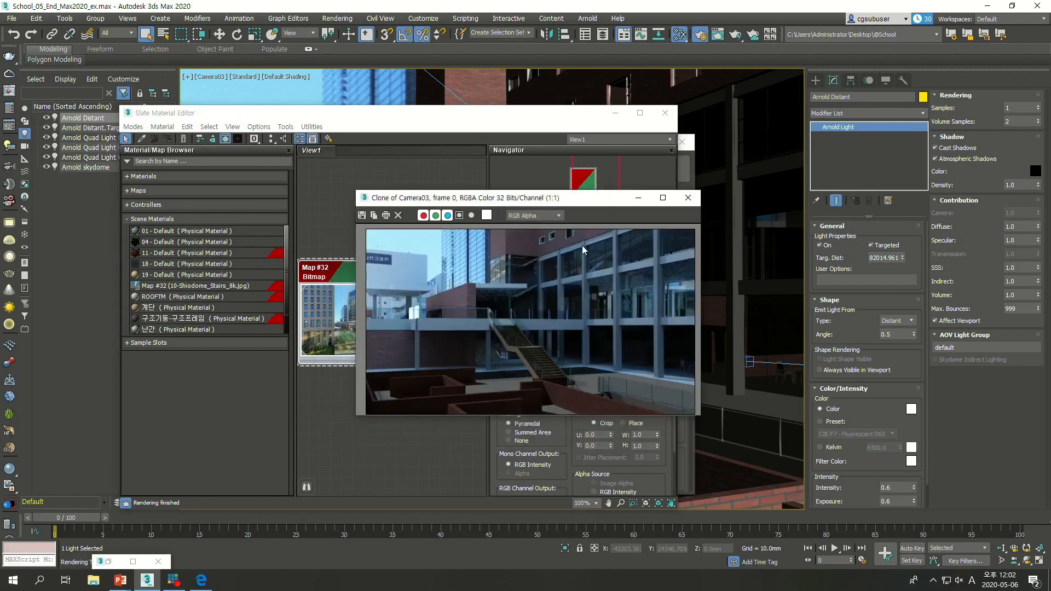
click(637, 197)
Step: Add an Arnold Color Correct map to the node view and connect the Shiodome Stairs bitmap to its input
middle_drag(378, 269, 358, 222)
right_click(376, 230)
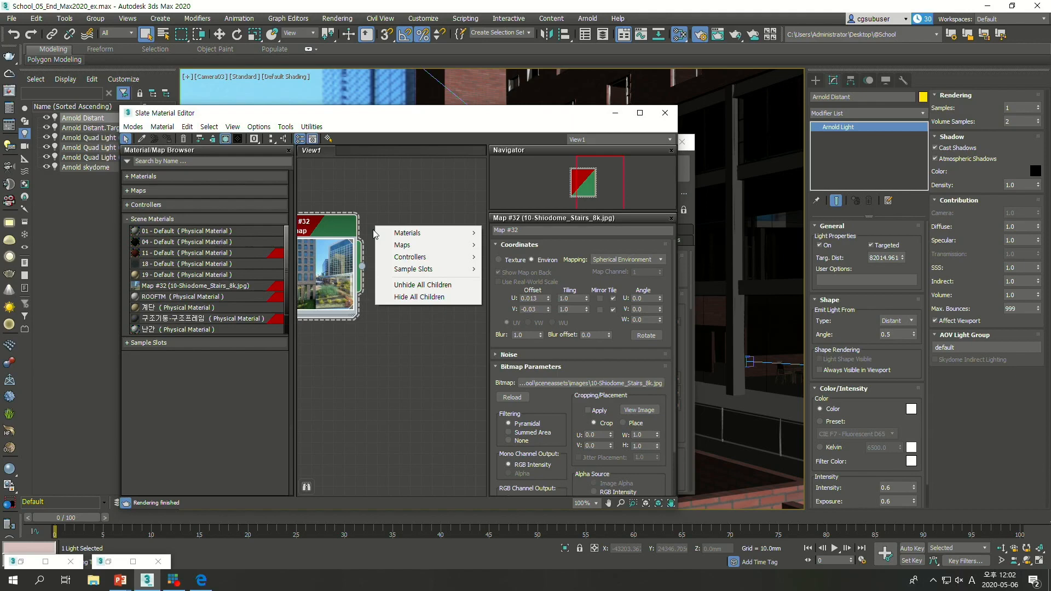
mouse_move(407, 248)
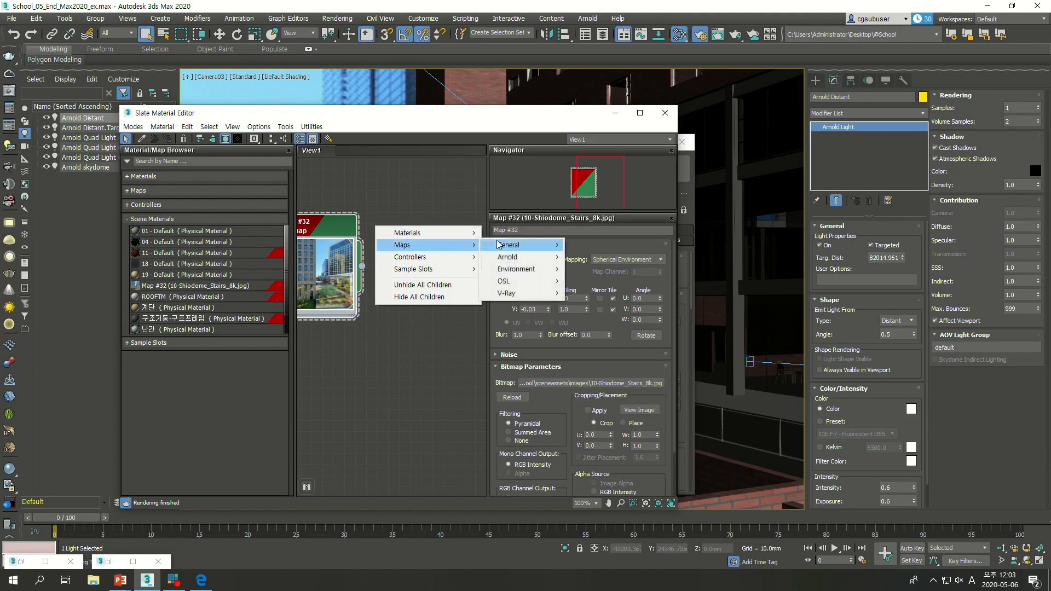
mouse_move(508, 259)
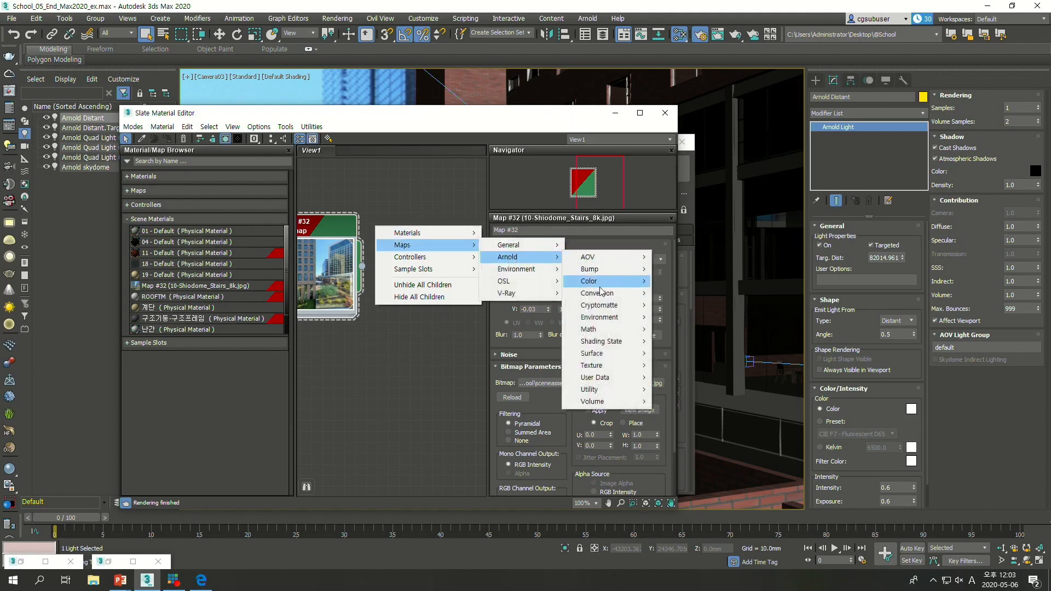
mouse_move(616, 285)
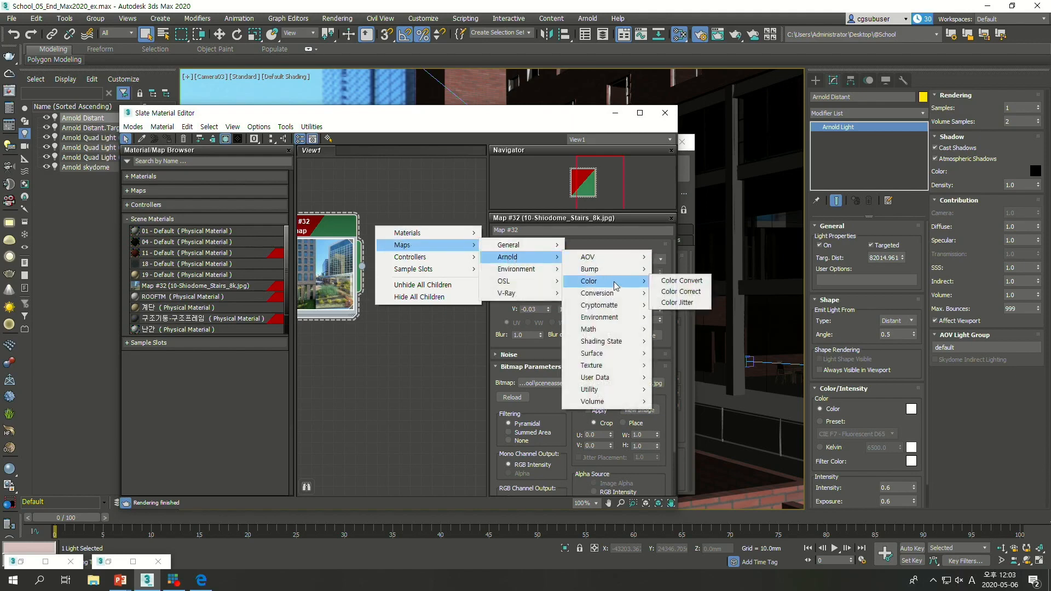
click(706, 295)
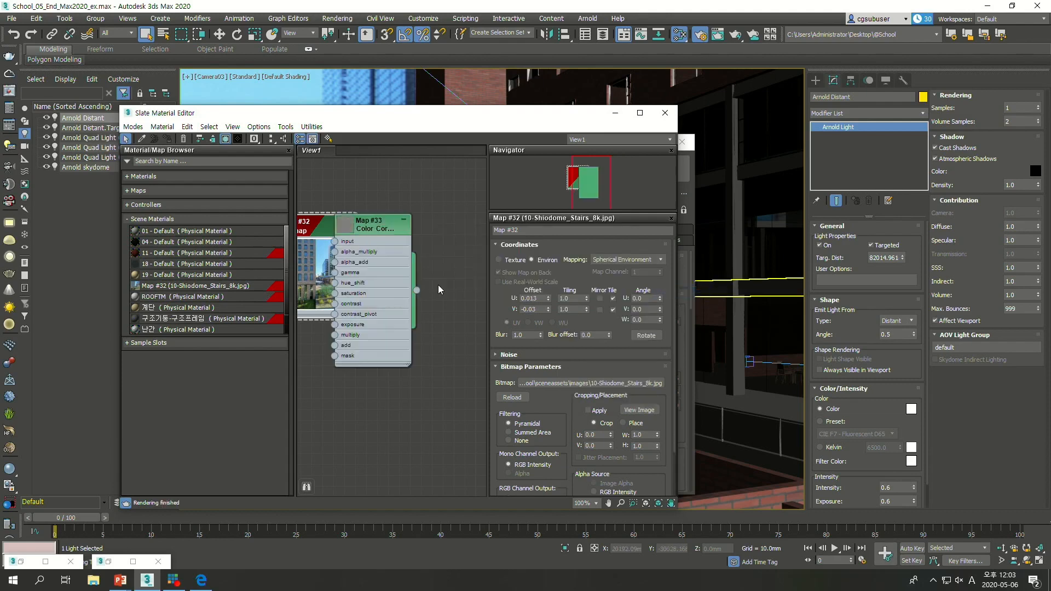
drag(329, 228, 321, 240)
drag(351, 277, 404, 198)
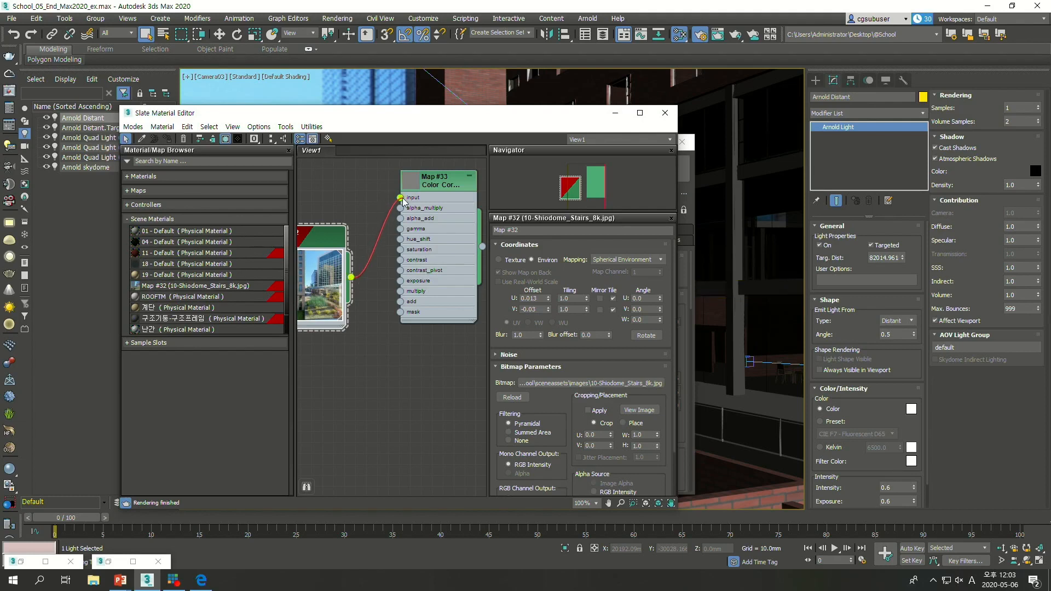
Step: Duplicate the Color Correct node below the original, with the same bitmap feeding its input
middle_drag(331, 234, 297, 260)
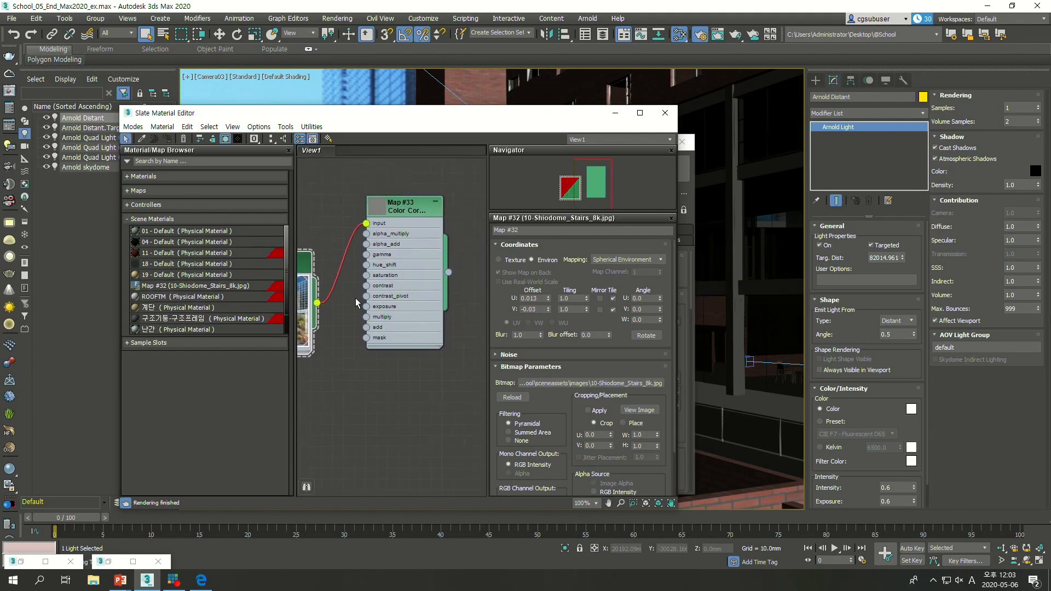
shift+drag(406, 227, 404, 379)
middle_drag(387, 345, 405, 283)
drag(319, 277, 309, 314)
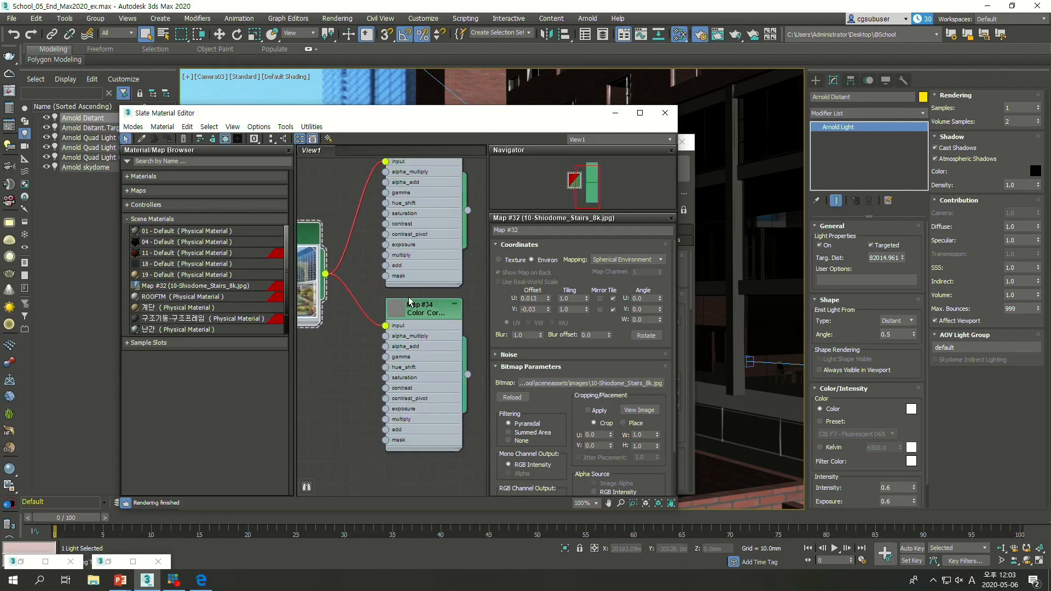
middle_drag(406, 222, 394, 256)
drag(461, 127, 413, 120)
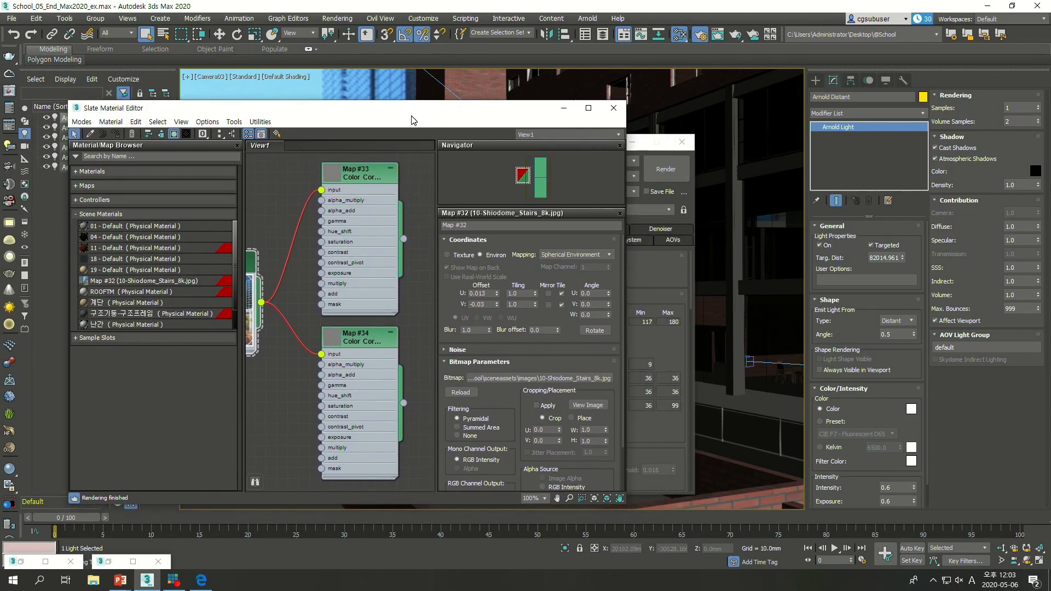
Step: Assign the upper Color Correct map as an instance to the Arnold background's custom map in Render Setup
click(356, 179)
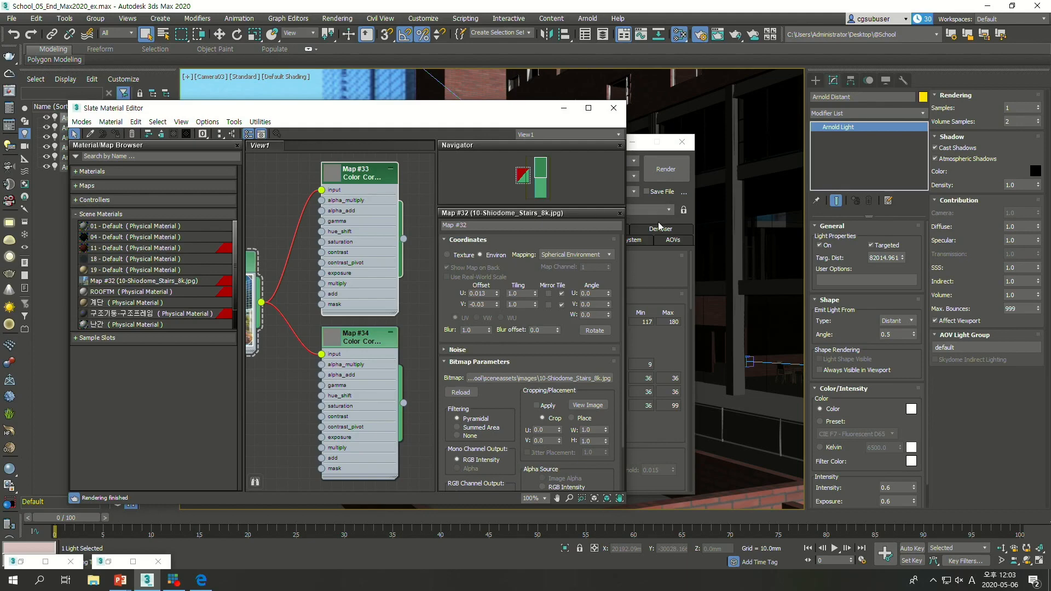
click(690, 222)
drag(580, 151, 713, 92)
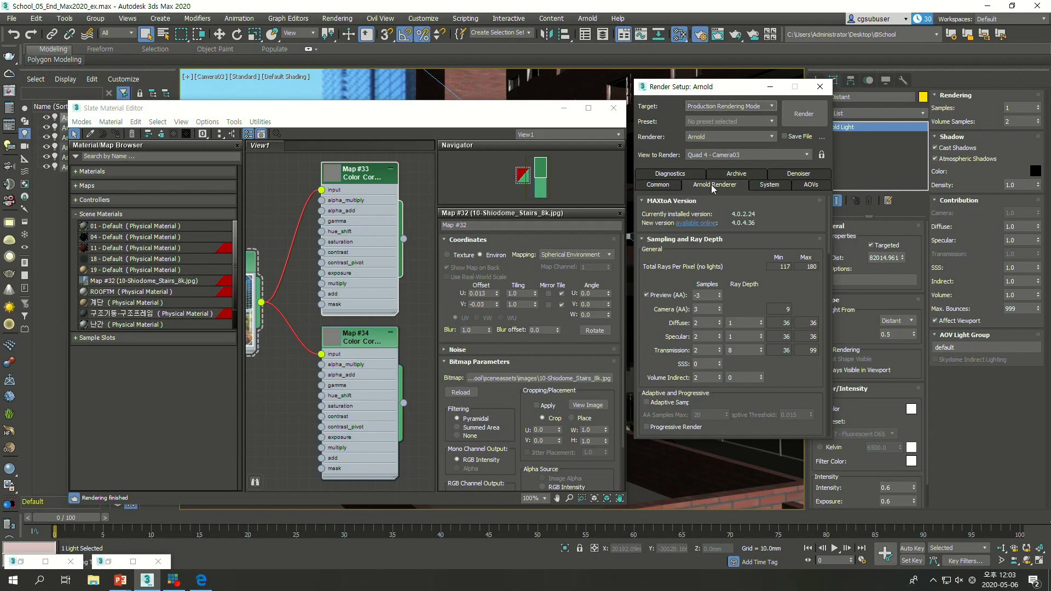
drag(787, 375, 784, 135)
drag(764, 304, 761, 154)
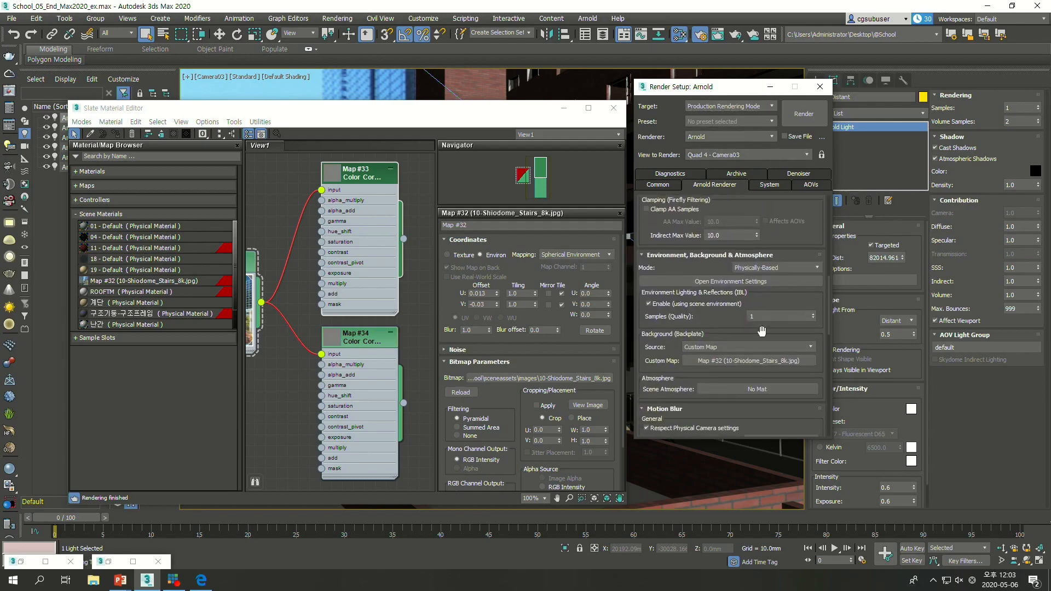
drag(403, 239, 731, 364)
click(720, 303)
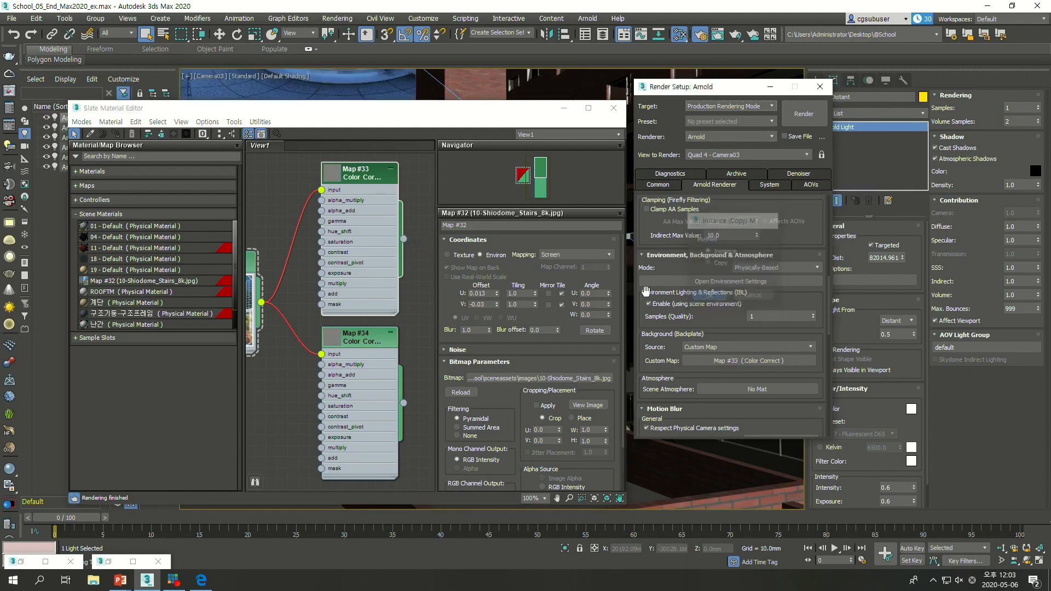
Step: Select the Arnold skydome and assign the lower Color Correct map to its color texture as an instance
drag(710, 88, 668, 121)
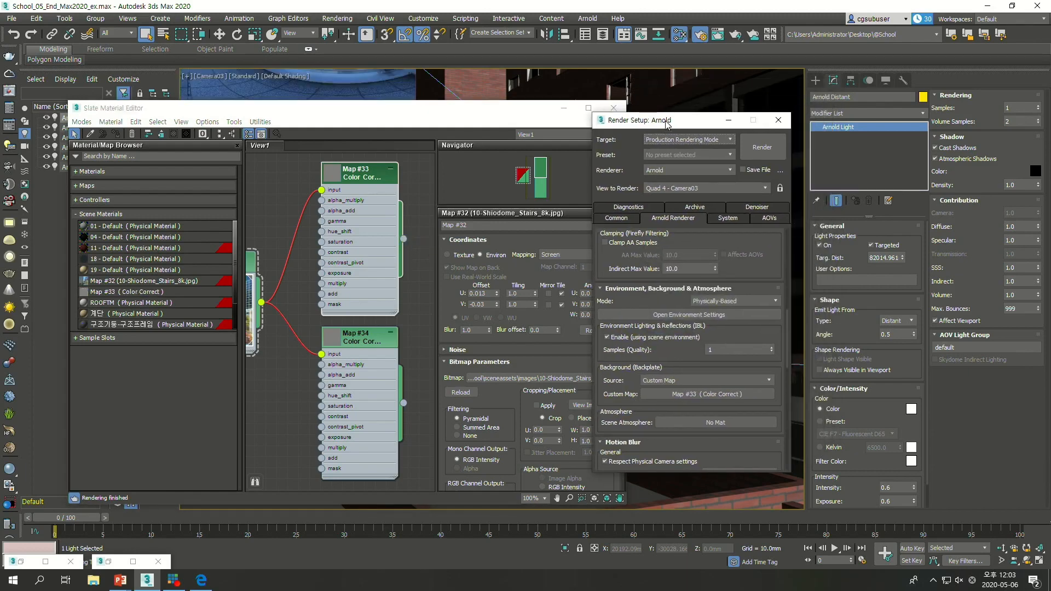
double_click(361, 347)
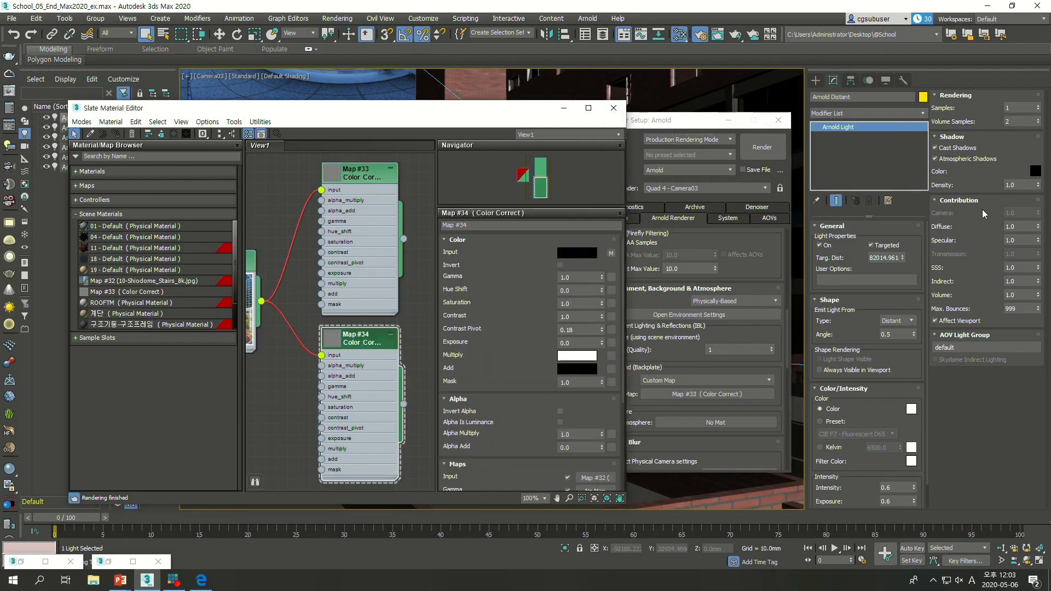
drag(217, 113, 245, 115)
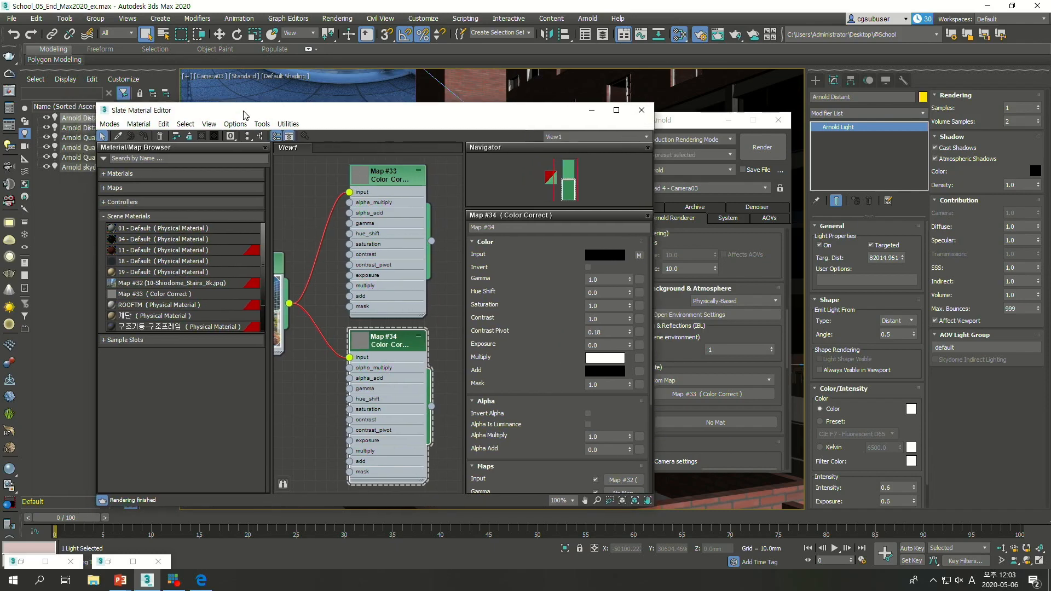
click(77, 167)
drag(418, 120, 365, 116)
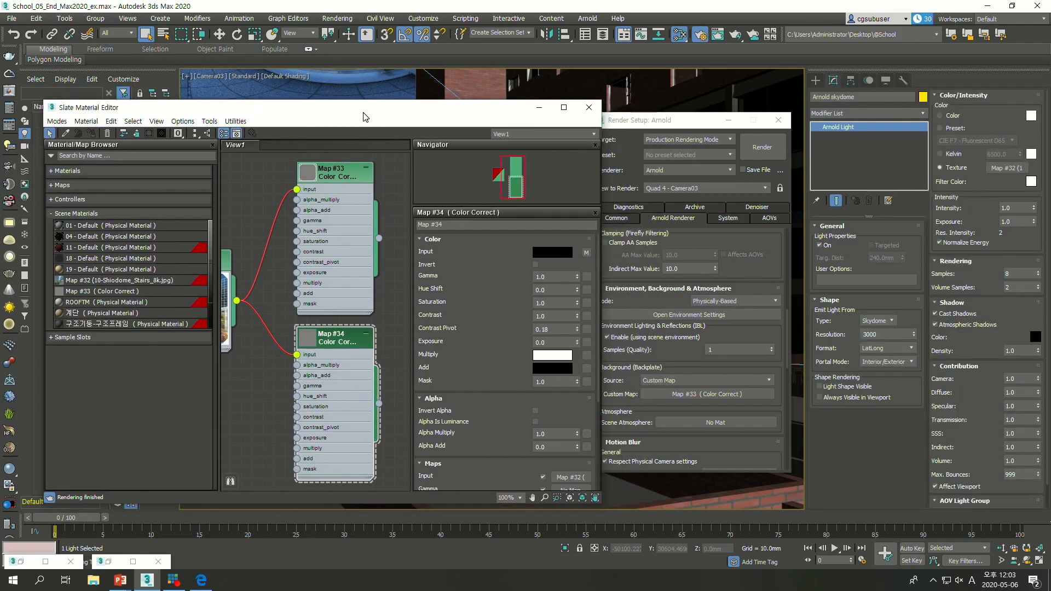
drag(382, 407, 1002, 173)
click(501, 324)
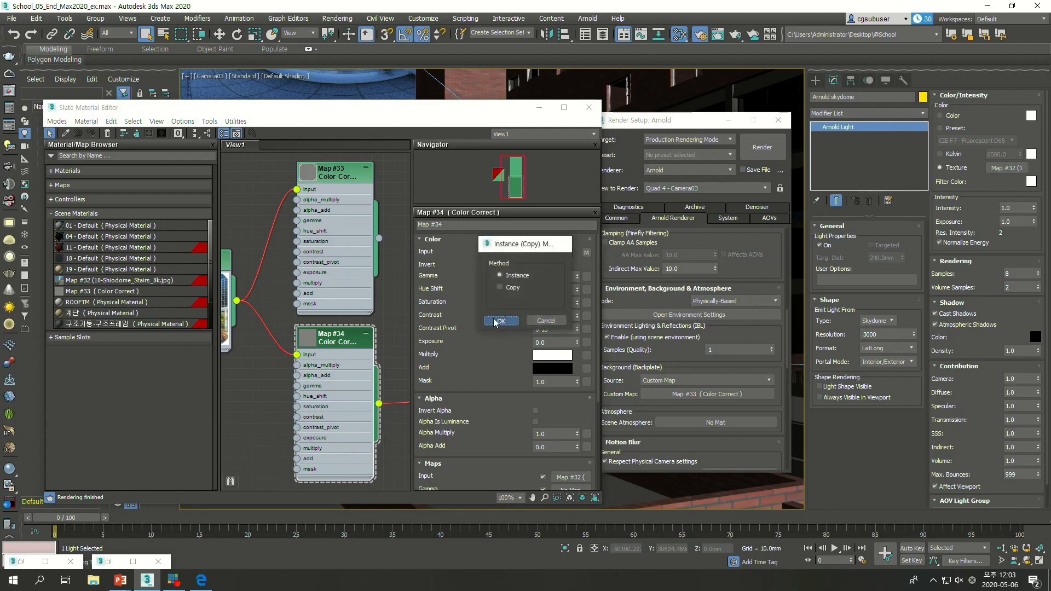
Step: Open the environment settings and assign the upper Color Correct map as an instance to the environment map
drag(458, 112, 428, 131)
click(689, 315)
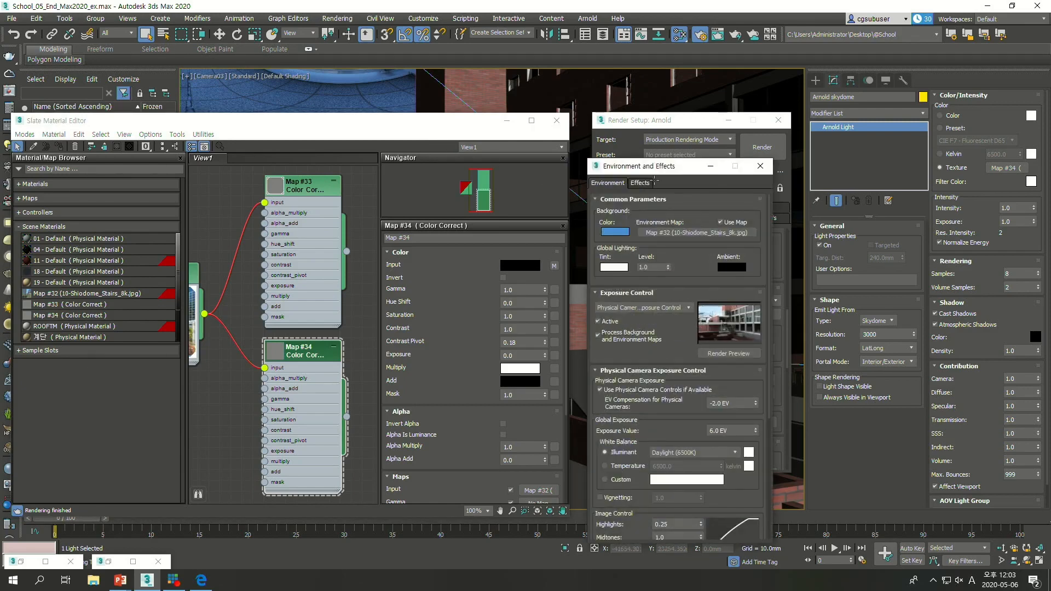
drag(678, 139, 888, 129)
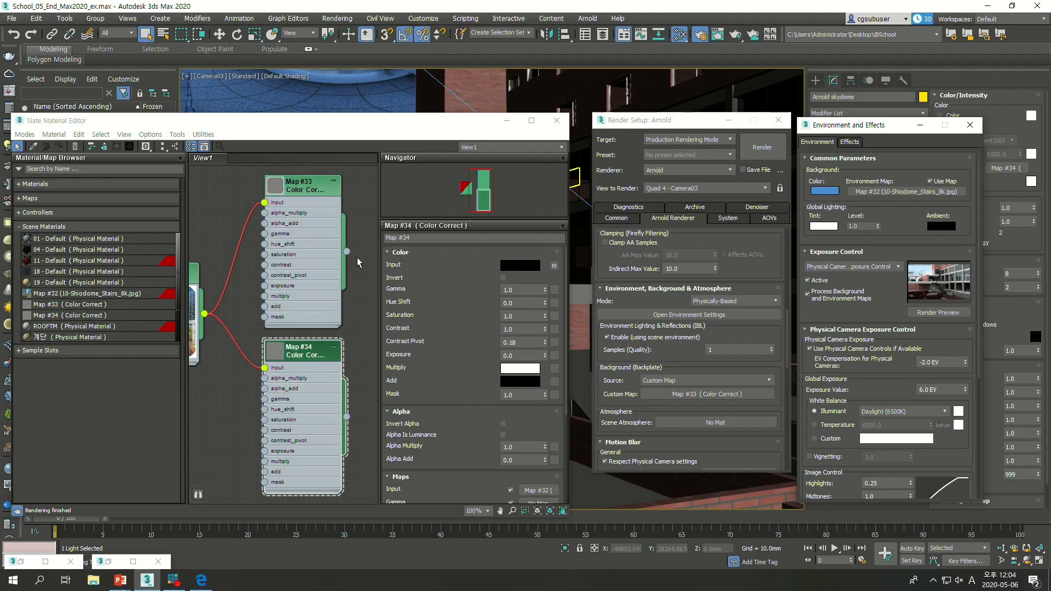
click(311, 192)
drag(346, 252, 877, 192)
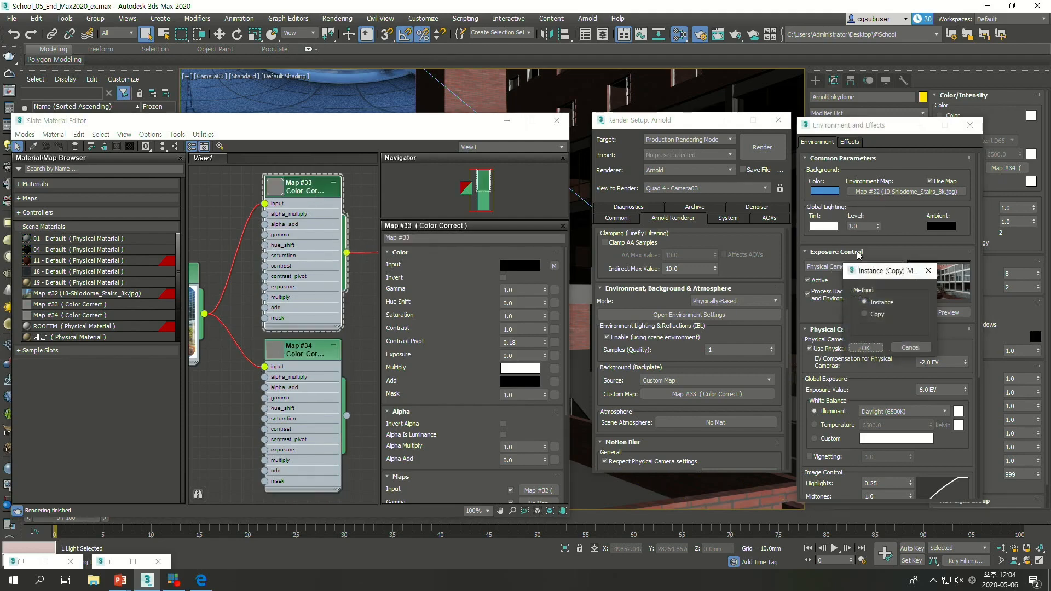
click(865, 349)
Step: Open the upper Color Correct map's parameters and restore the cloned Camera03 render beside the material editor for comparison
drag(375, 125, 455, 127)
middle_drag(297, 319, 341, 305)
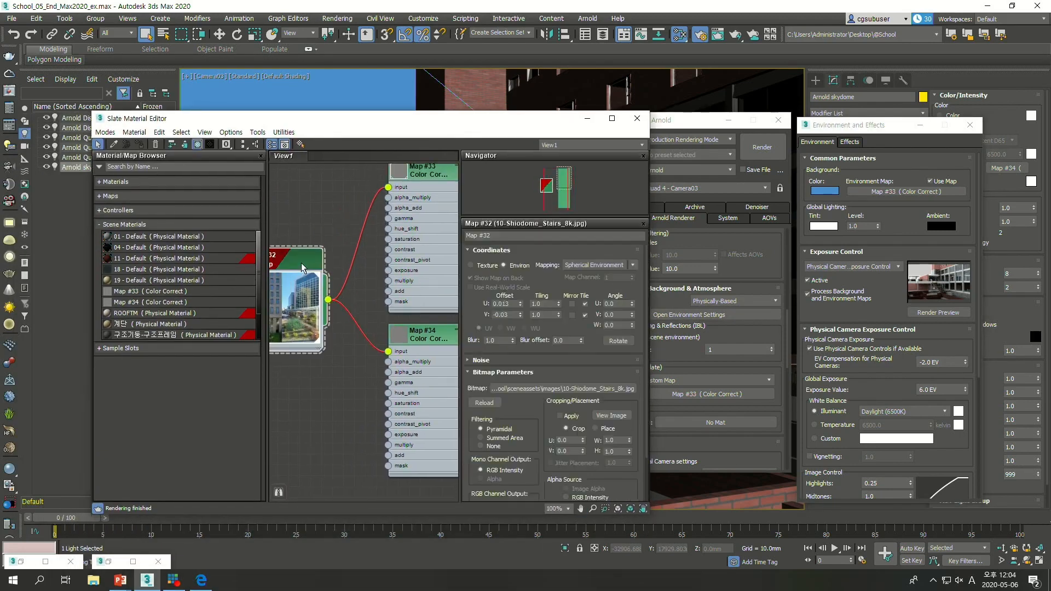
drag(492, 121, 356, 124)
double_click(393, 221)
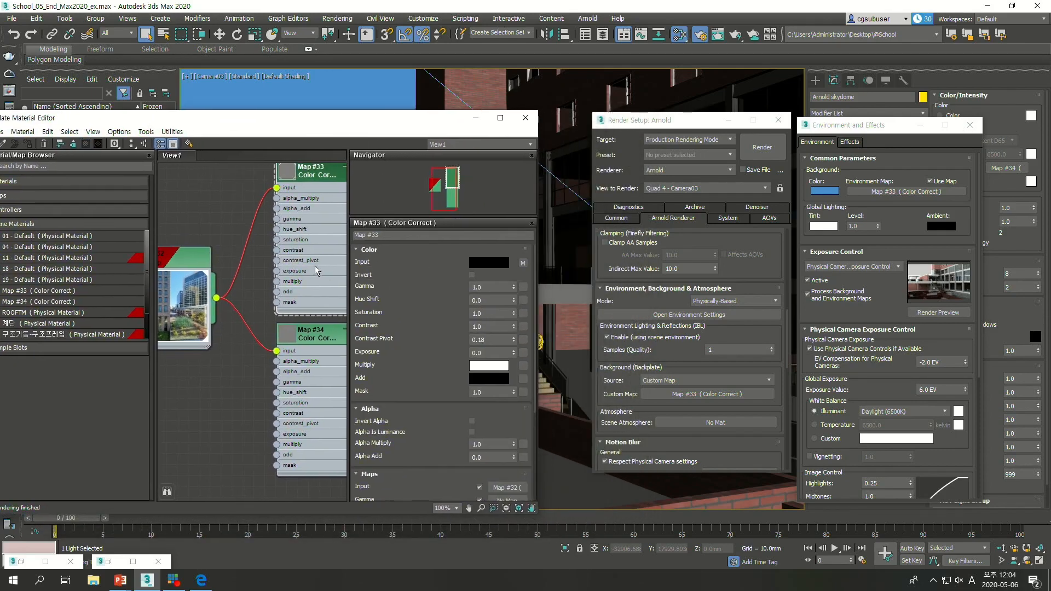
click(21, 562)
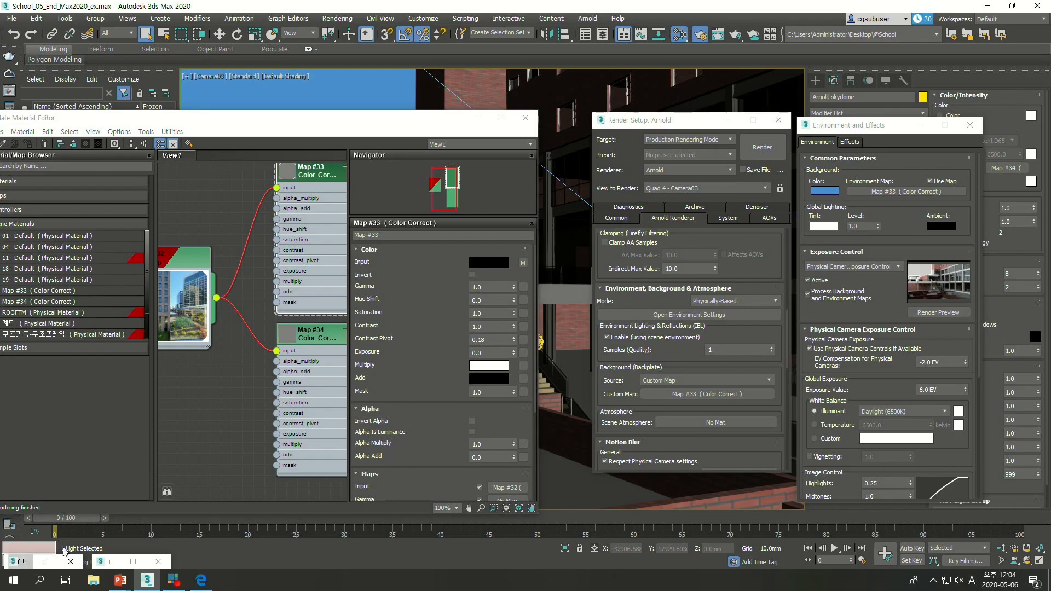
mouse_move(537, 198)
mouse_down()
mouse_move(716, 134)
mouse_move(729, 119)
mouse_up()
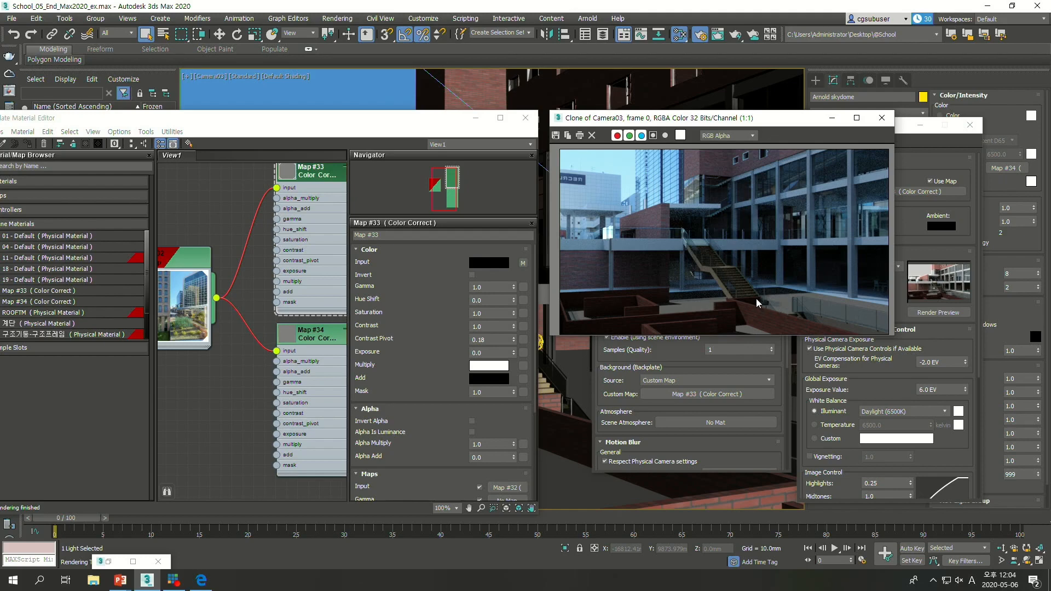
Step: Set the exposure of the lower Color Correct map, which textures the skydome, to 2
click(308, 351)
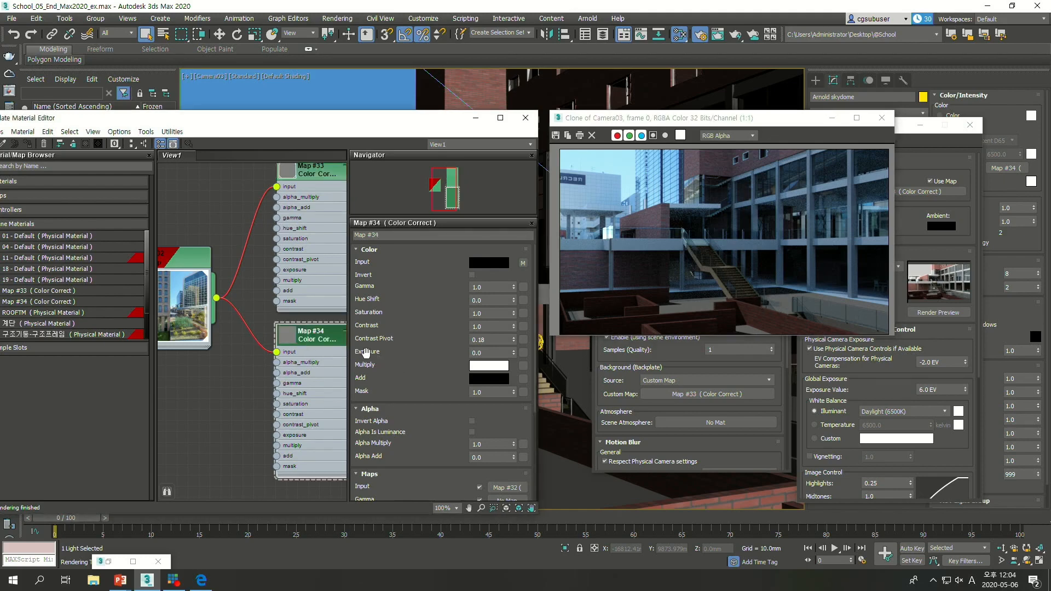
double_click(486, 353)
text(2)
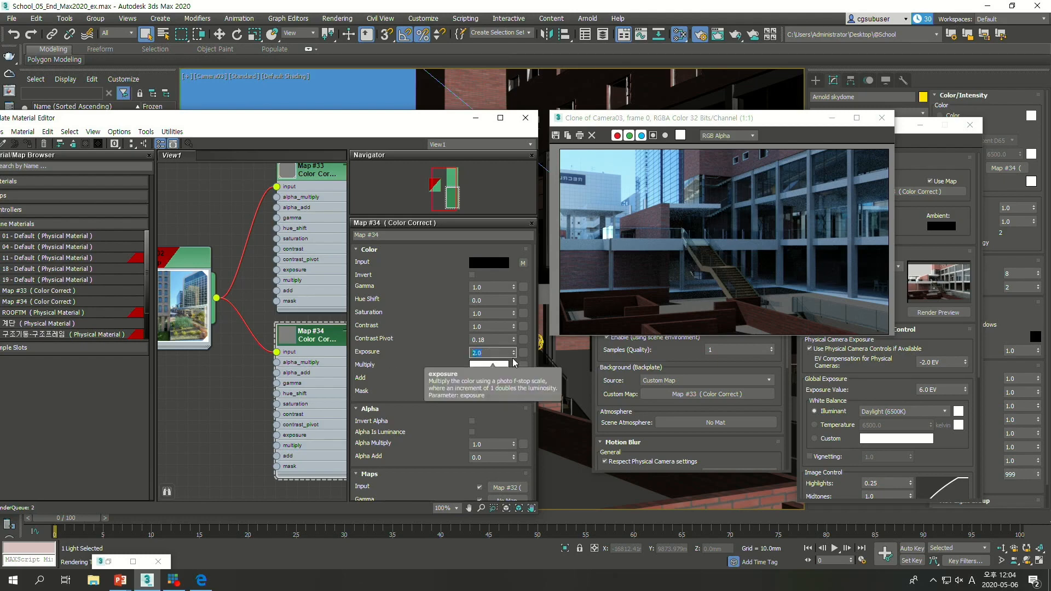
click(745, 127)
middle_drag(236, 320, 212, 326)
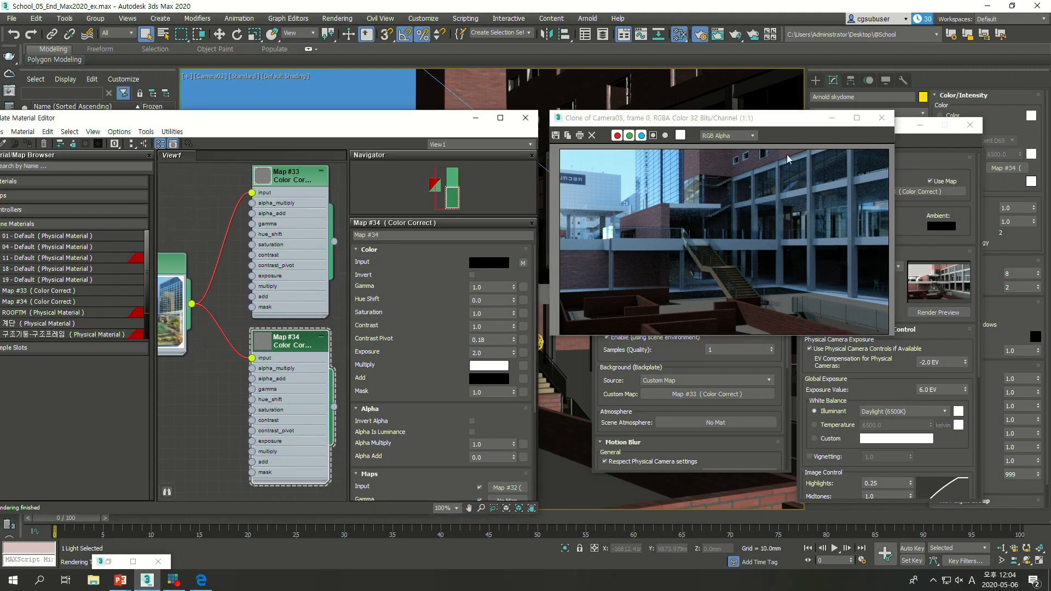
drag(753, 123, 670, 129)
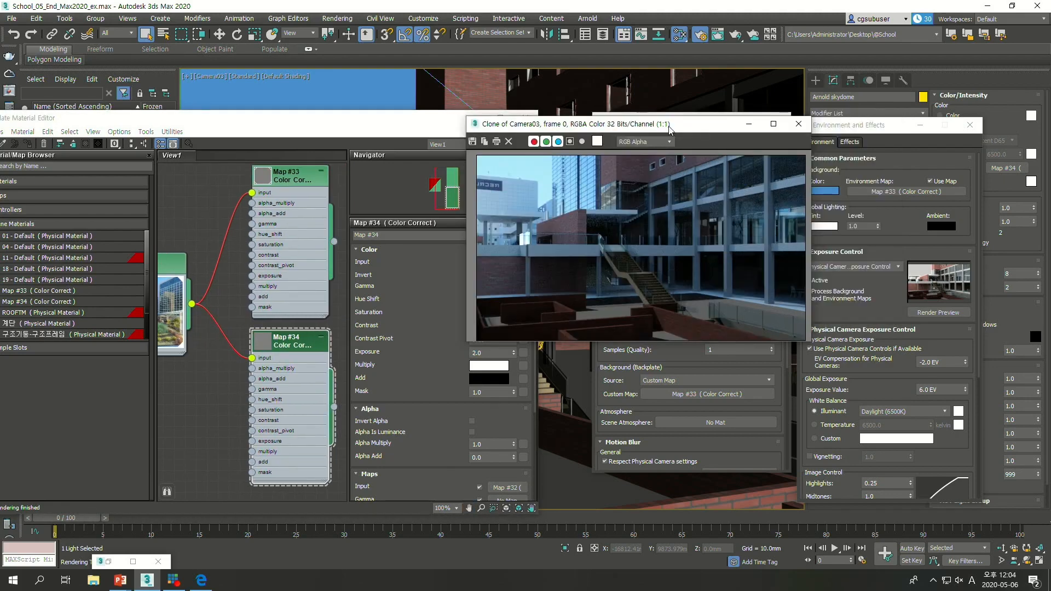
Step: Generate the exposure control's render preview and close the environment settings
click(933, 313)
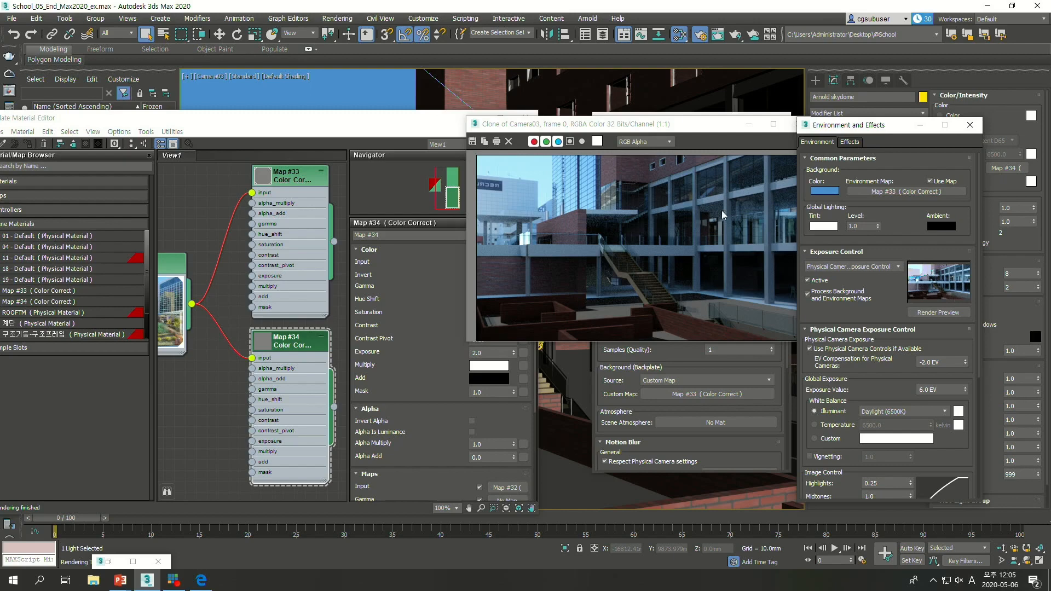
click(972, 126)
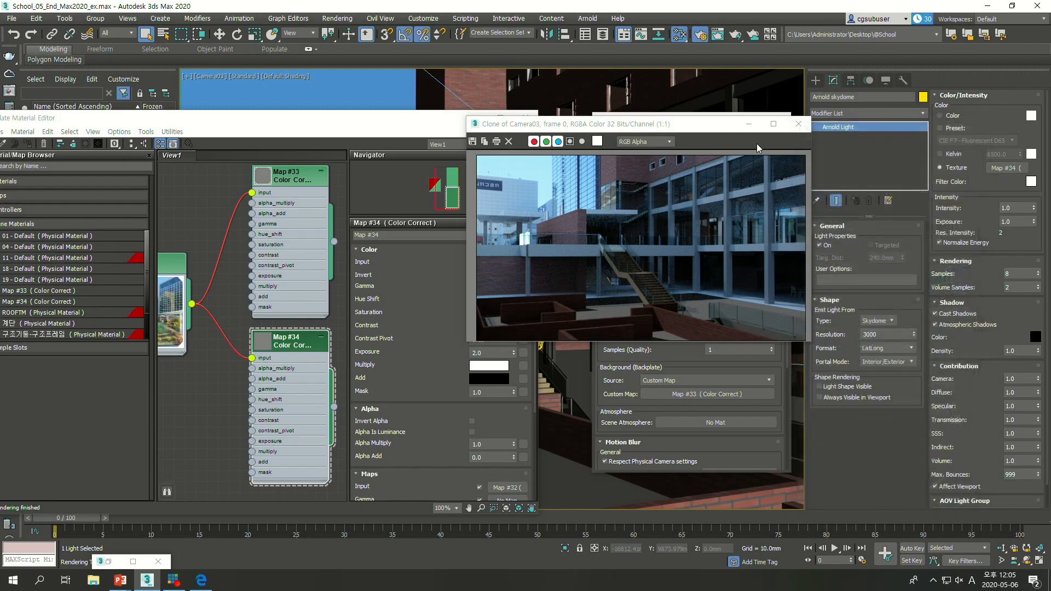
drag(702, 129, 791, 107)
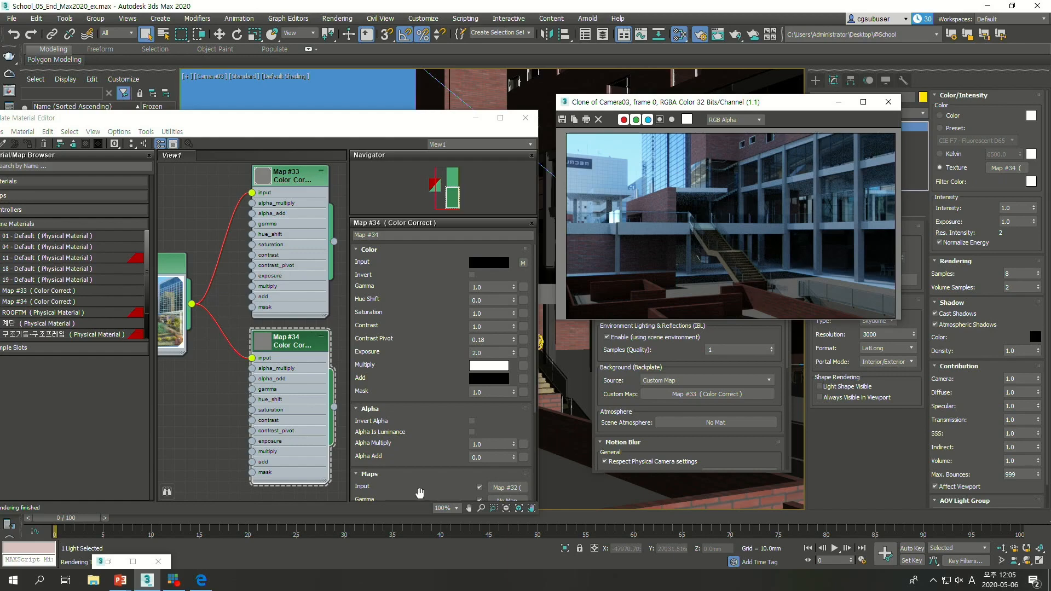
Step: Test-render Camera03 beside the cloned image to compare brightness, and stop the render partway
click(109, 562)
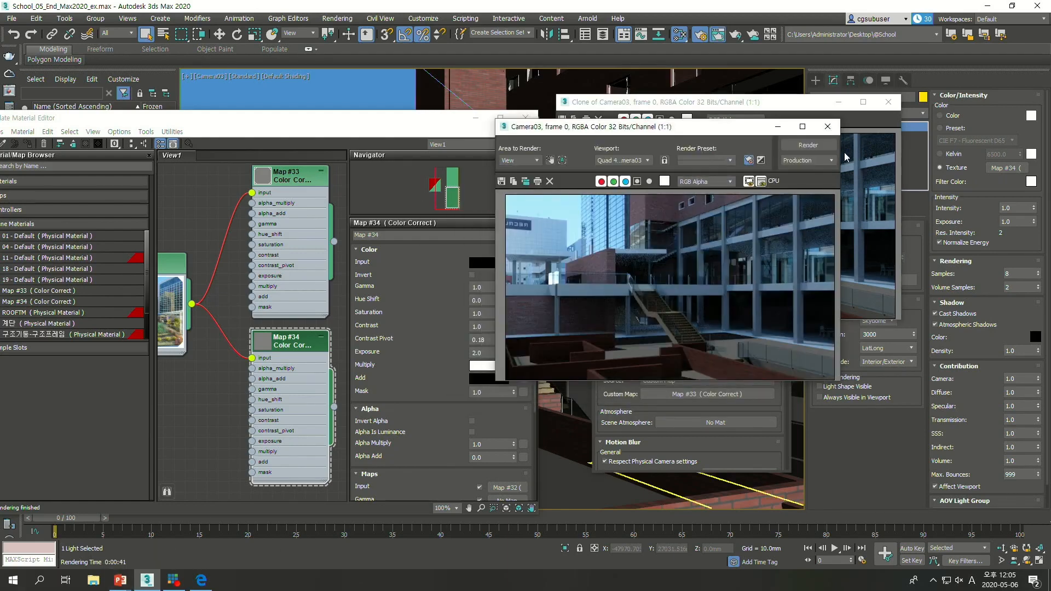
click(808, 144)
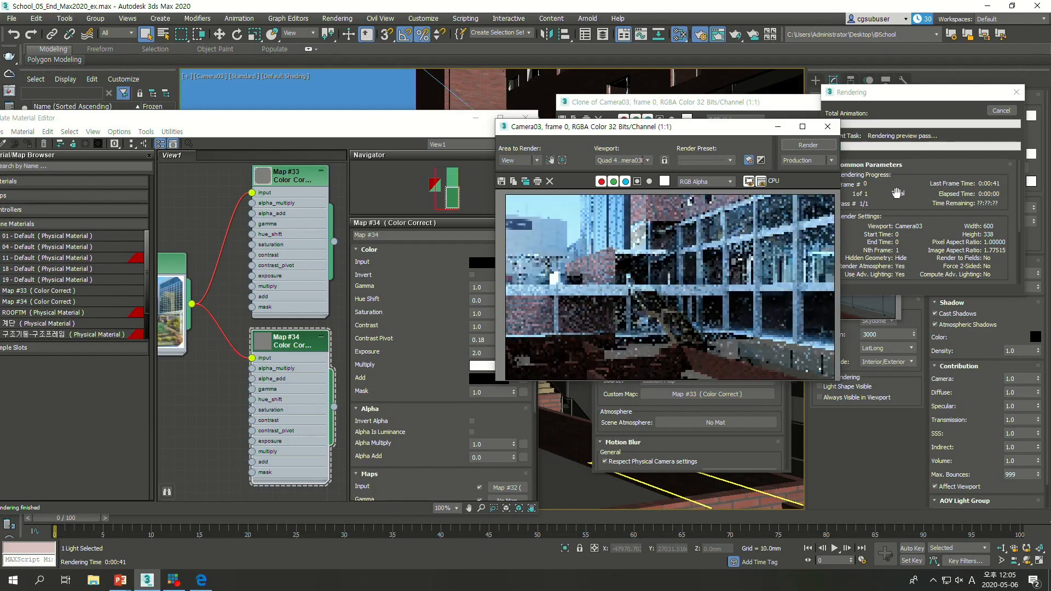
drag(688, 127, 434, 66)
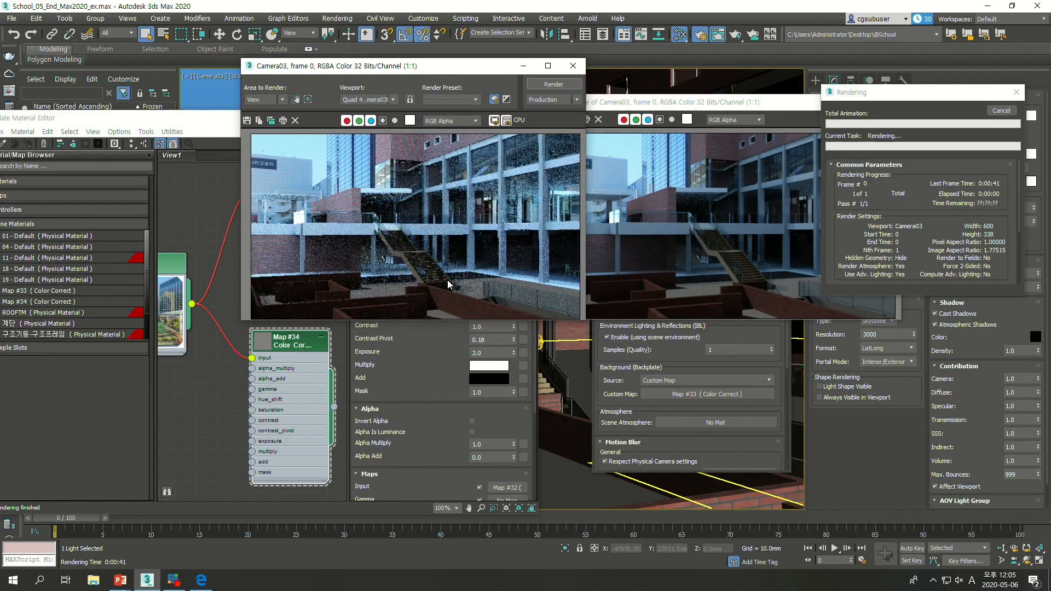
click(1009, 111)
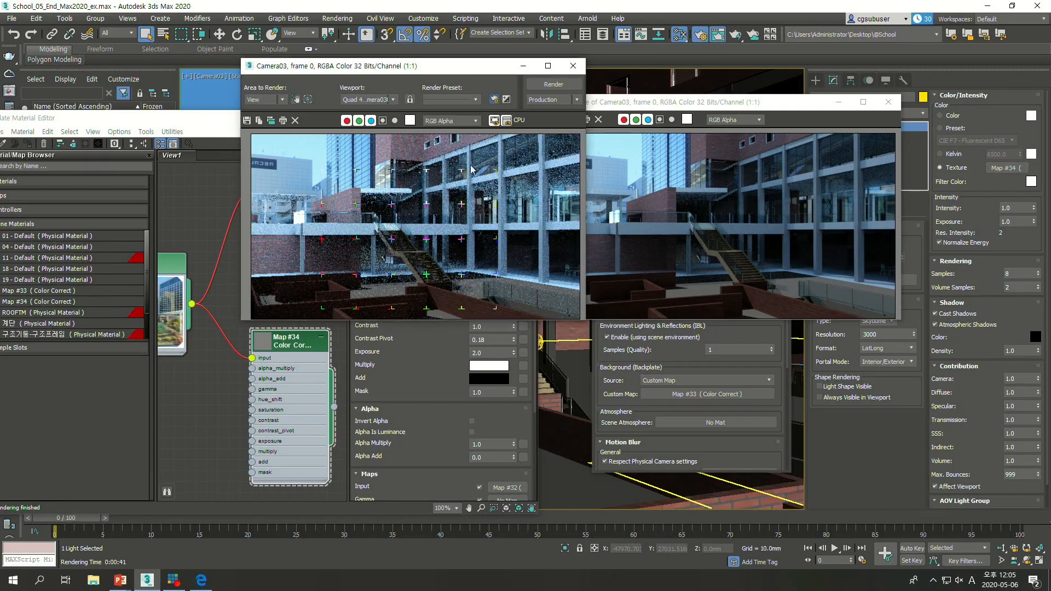
Step: Set the lower Color Correct map's exposure to 3
drag(328, 65, 635, 111)
double_click(483, 353)
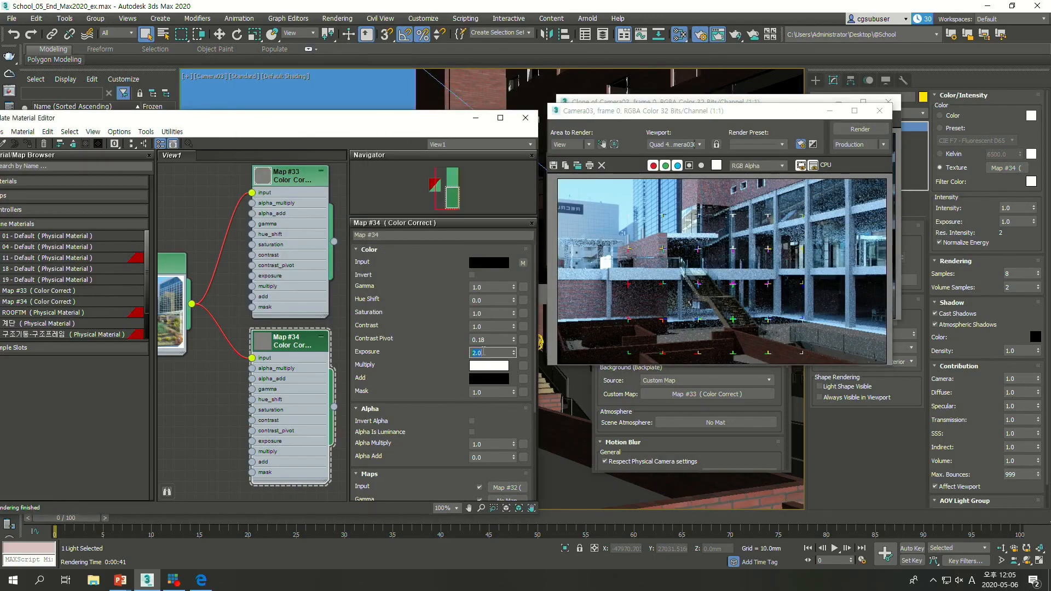
text(3)
key(Return)
drag(392, 124, 385, 118)
drag(644, 112, 691, 120)
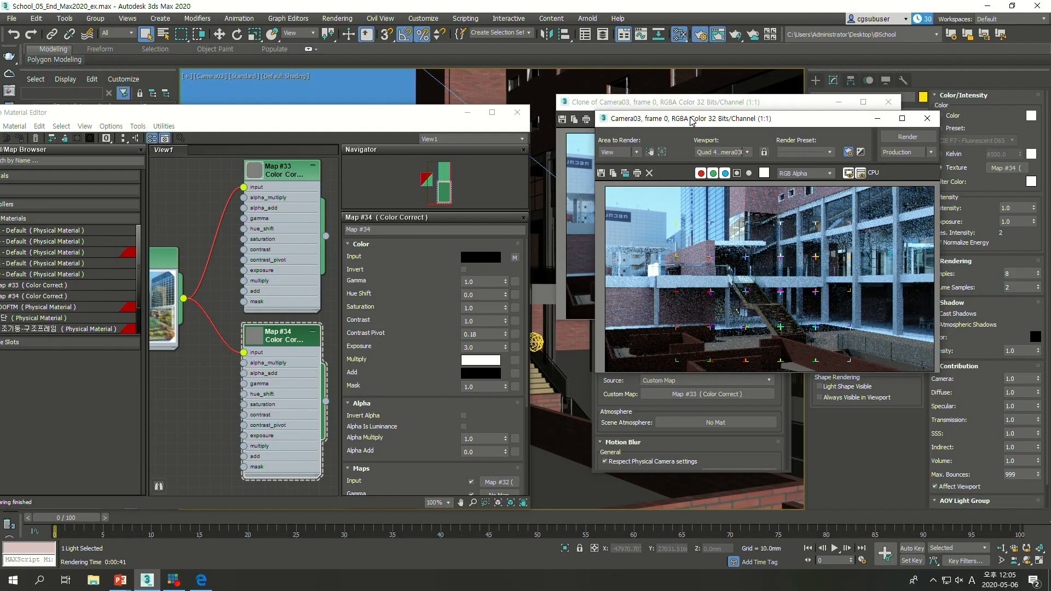
Step: Set the exposure of the upper Color Correct map, which feeds the background, to 0.5
click(283, 174)
double_click(283, 174)
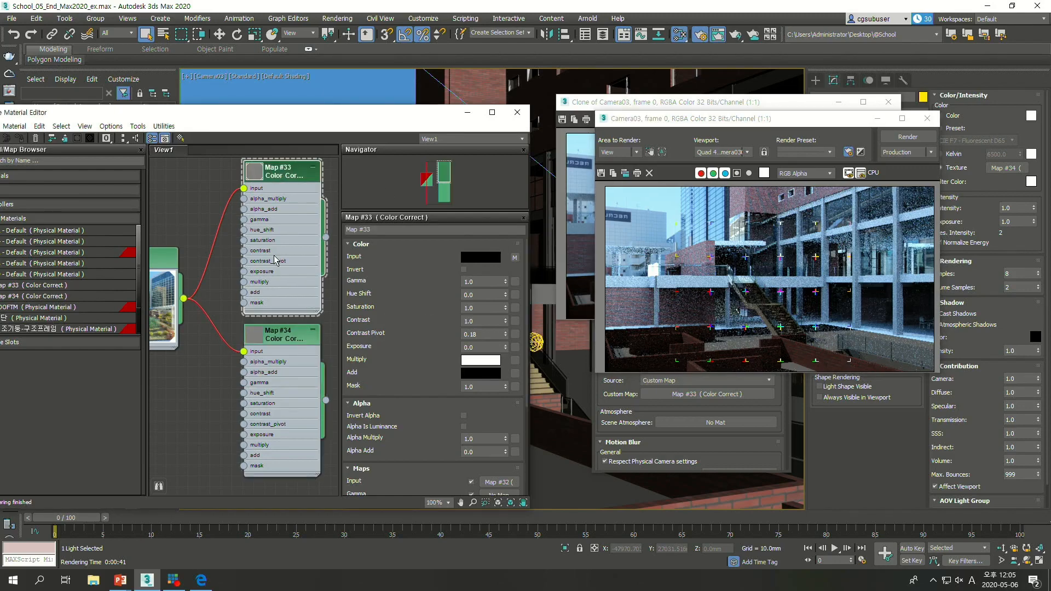
click(476, 347)
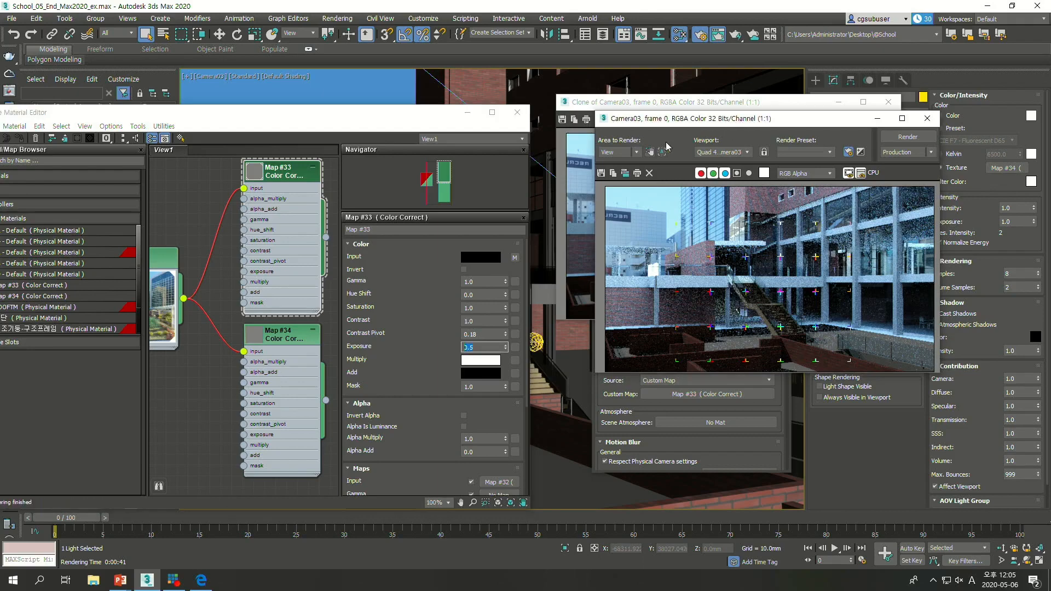
Step: Clone the partial Camera03 render and place the copy beside the frame window for comparison
drag(740, 124, 448, 155)
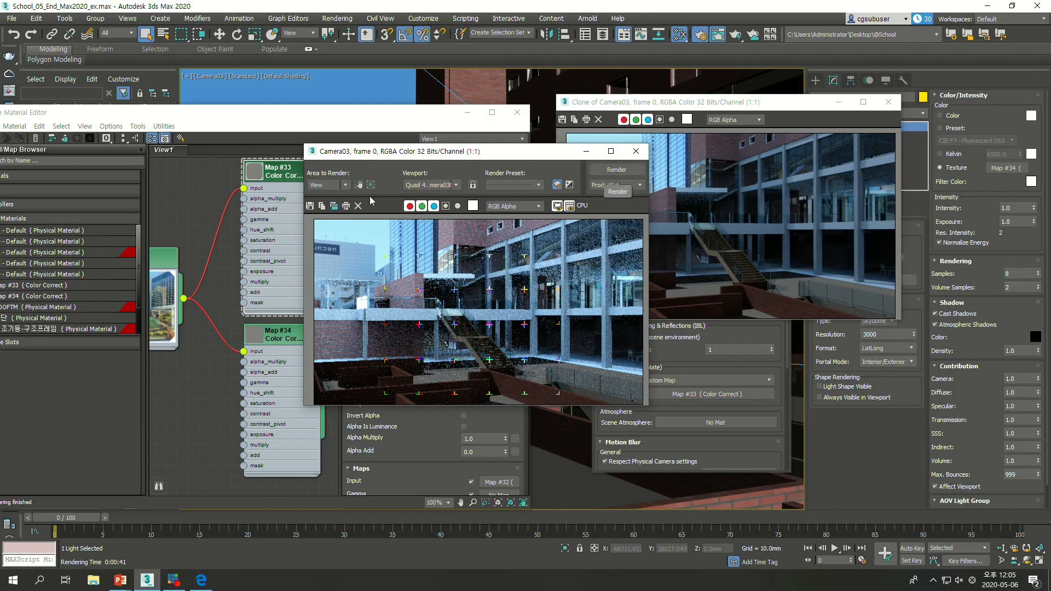
click(337, 209)
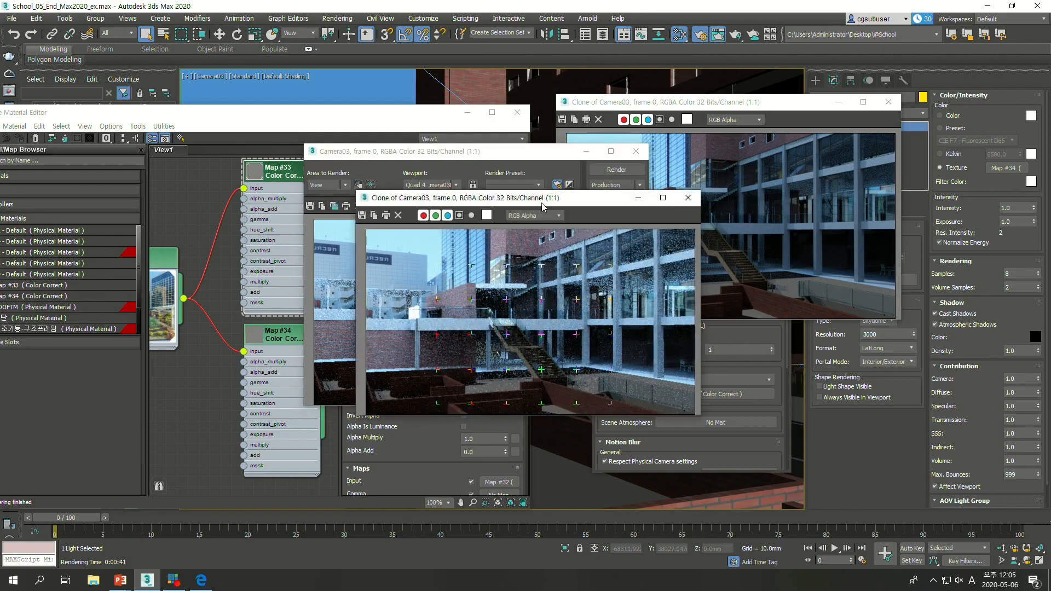
drag(525, 197, 809, 257)
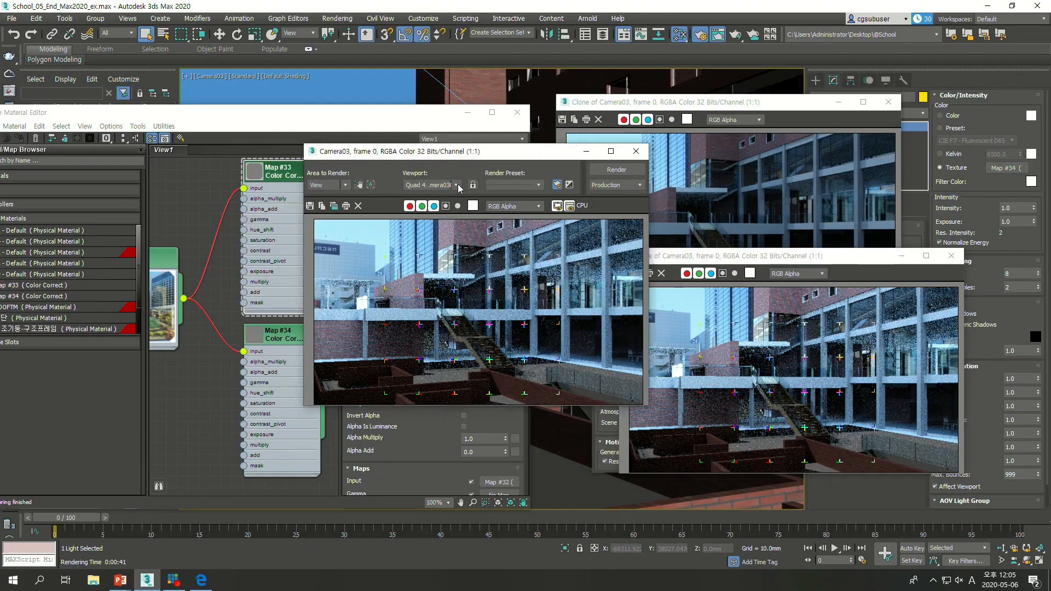
drag(539, 152, 456, 193)
Step: Render Camera03 with the new exposure values, compare it with the cloned images, and stop the render
click(534, 215)
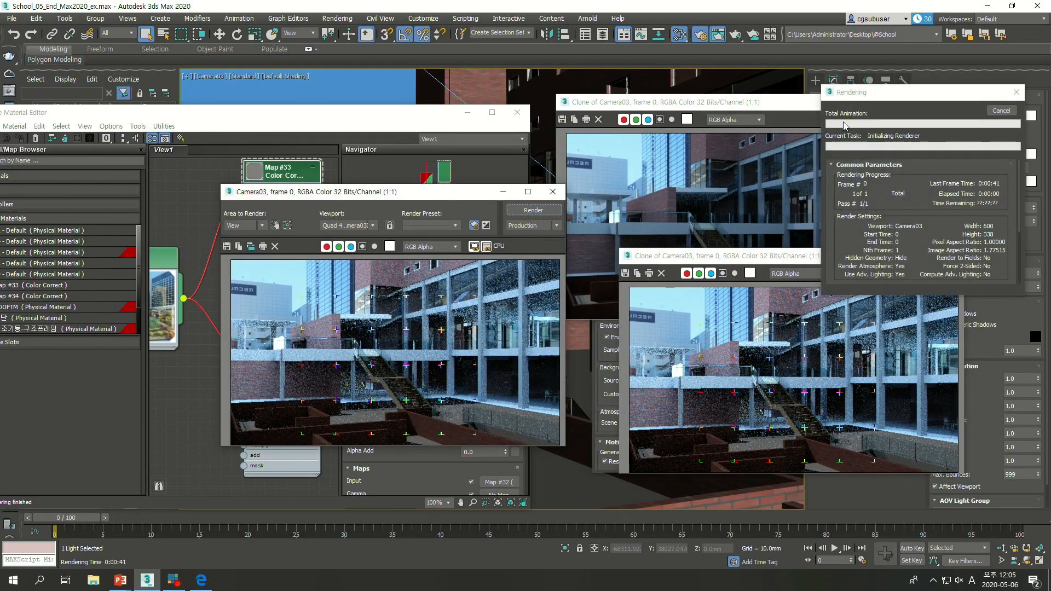
drag(875, 85, 753, 41)
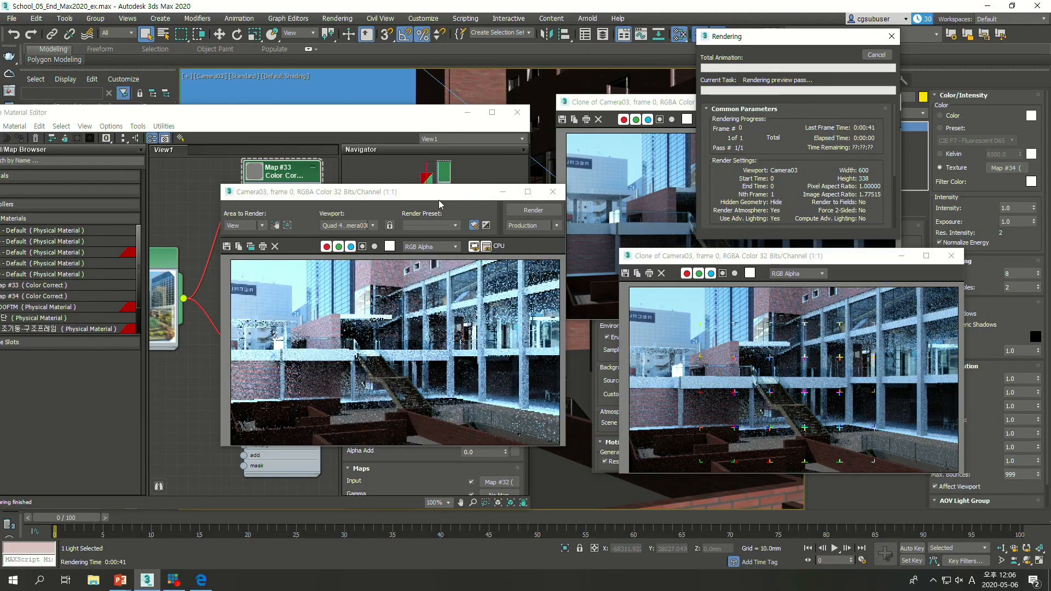
drag(340, 195, 289, 164)
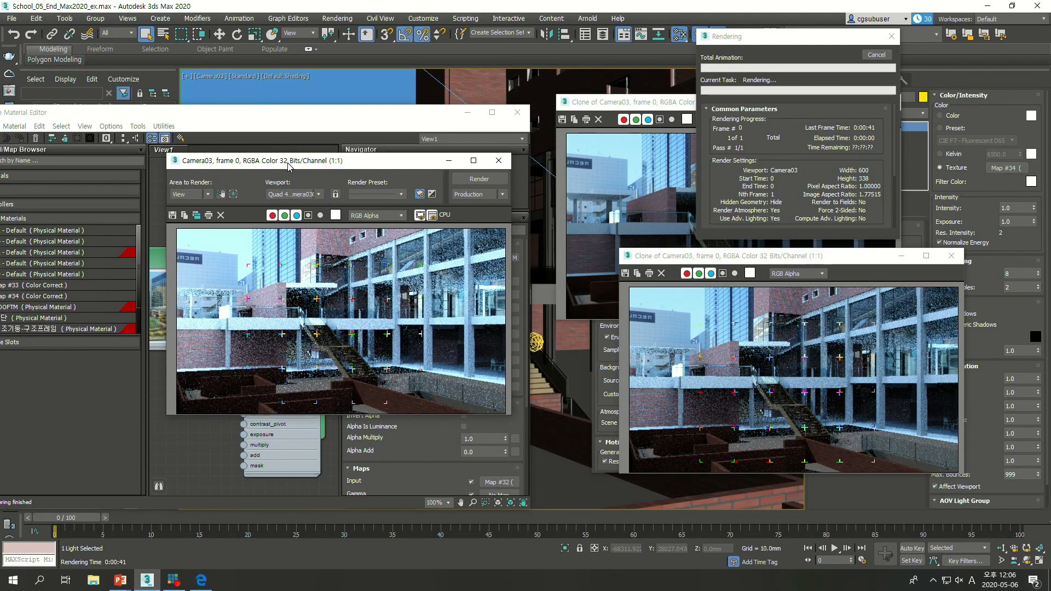
drag(763, 38, 944, 62)
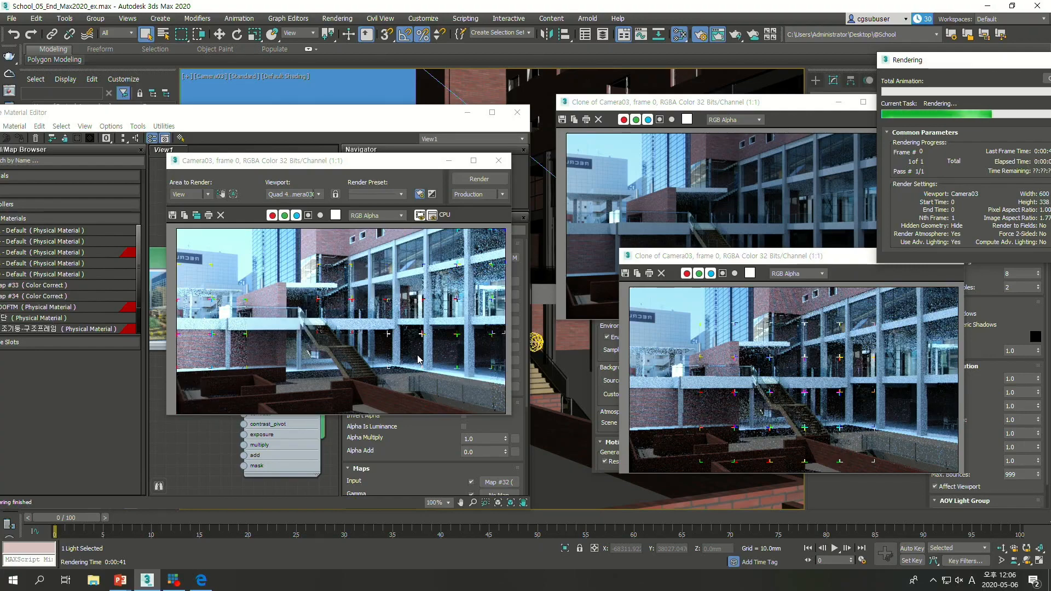
drag(970, 68, 790, 93)
click(877, 104)
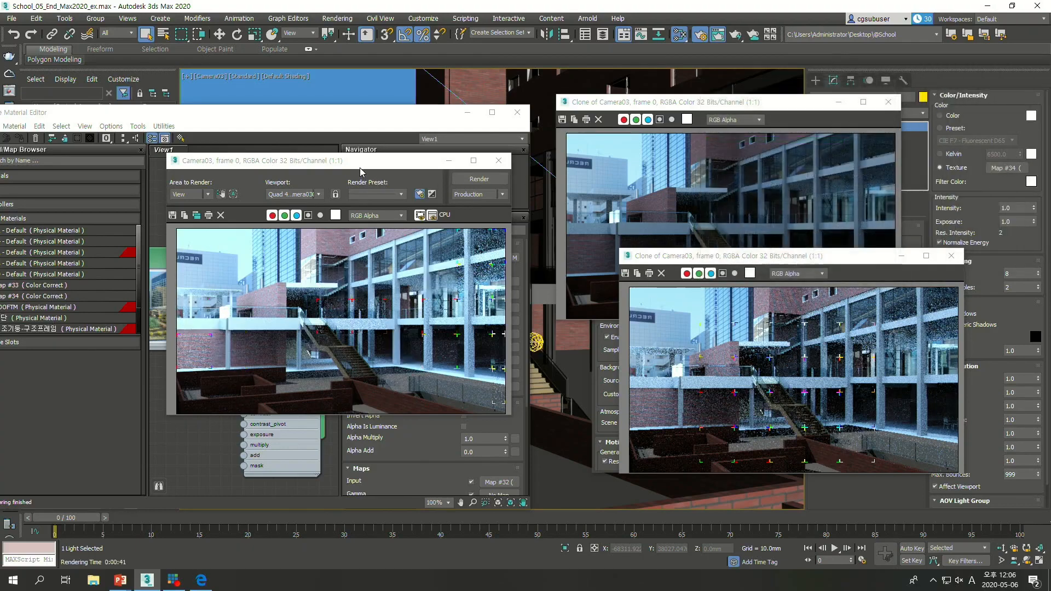
Step: Close the material editor and bring up the Arnold sampling settings in Render Setup
click(406, 163)
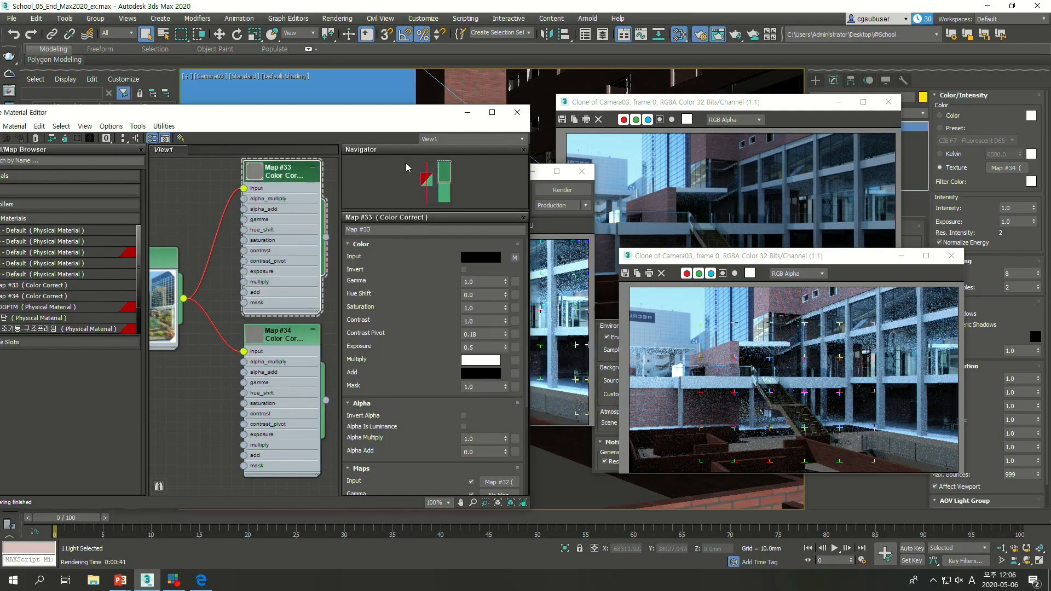
click(406, 163)
click(516, 113)
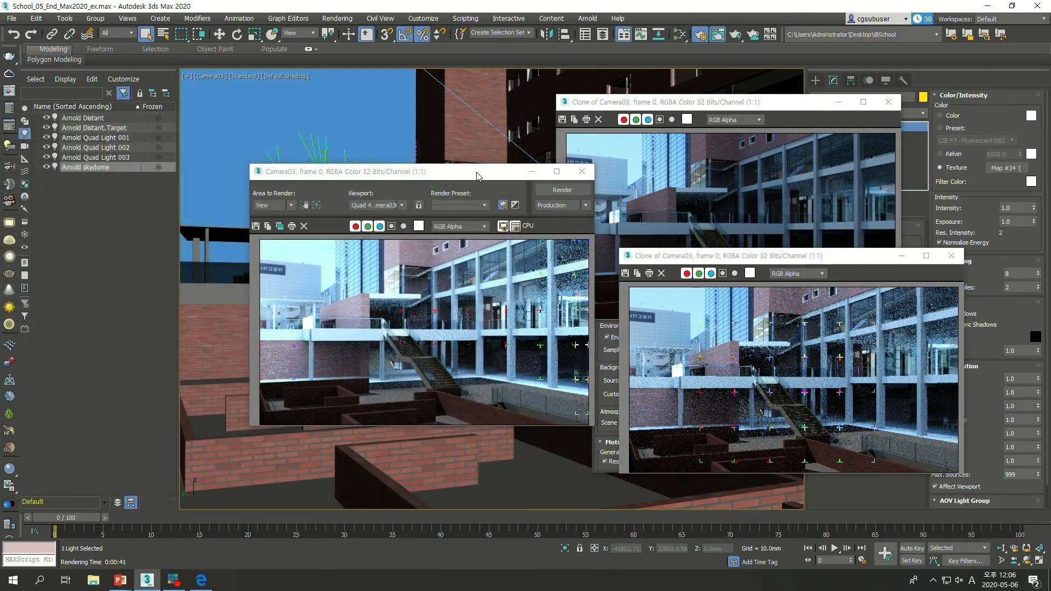
drag(475, 173, 457, 133)
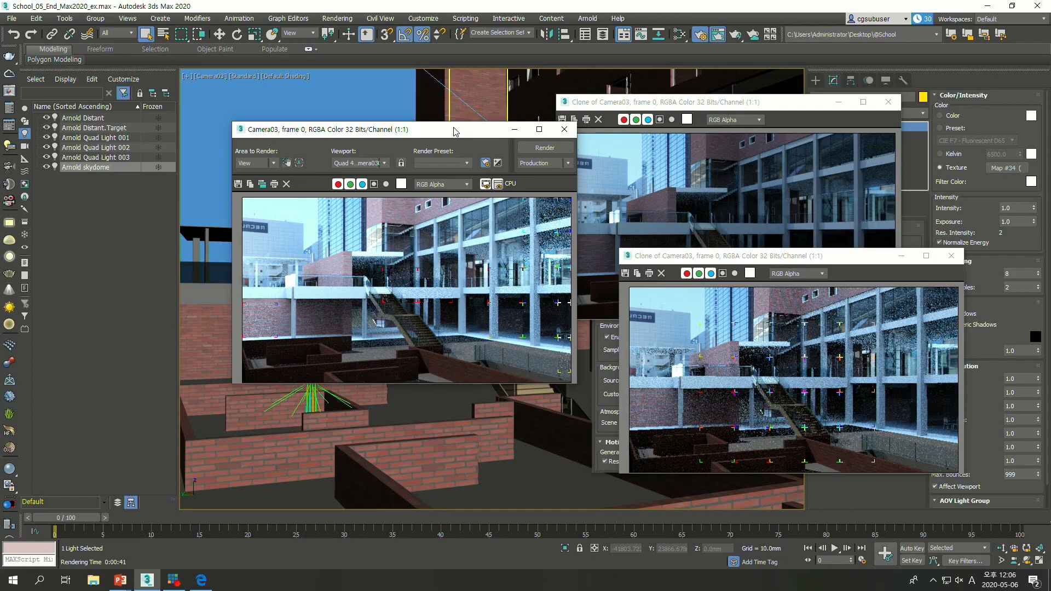
click(700, 36)
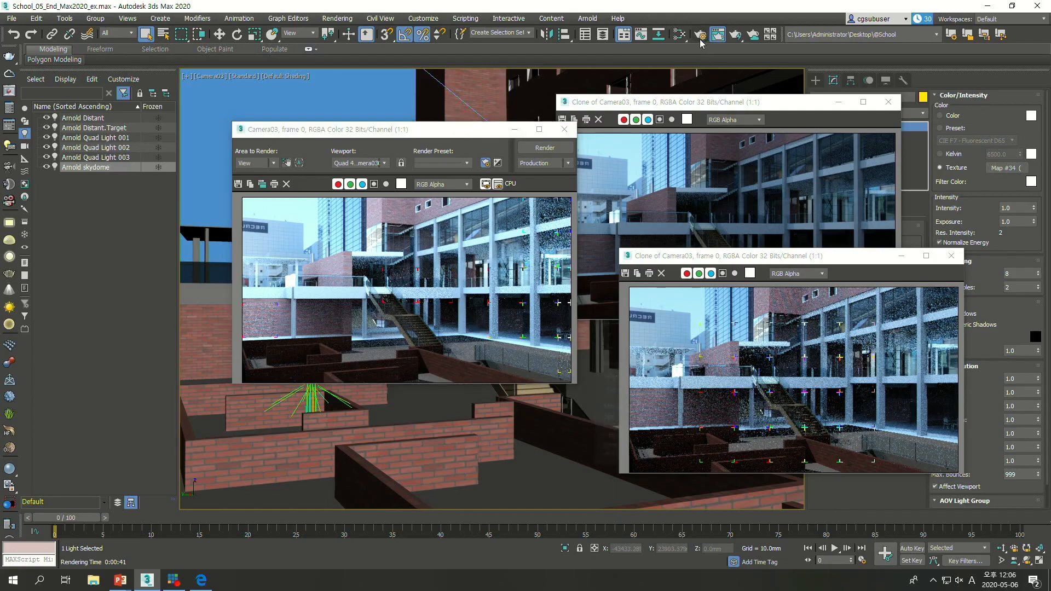
key(F10)
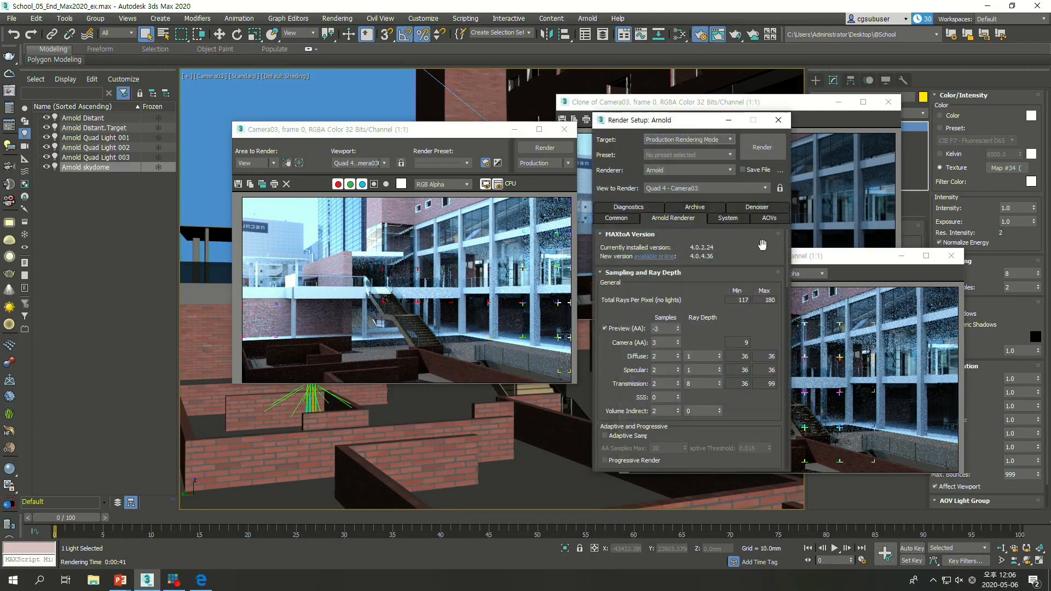
Step: Set the Arnold Diffuse, Specular and Transmission samples to 3 and start rendering Camera03
click(663, 342)
click(661, 355)
text(3)
click(659, 370)
text(3)
click(660, 383)
text(3)
click(665, 411)
click(753, 427)
drag(474, 130, 474, 110)
click(760, 146)
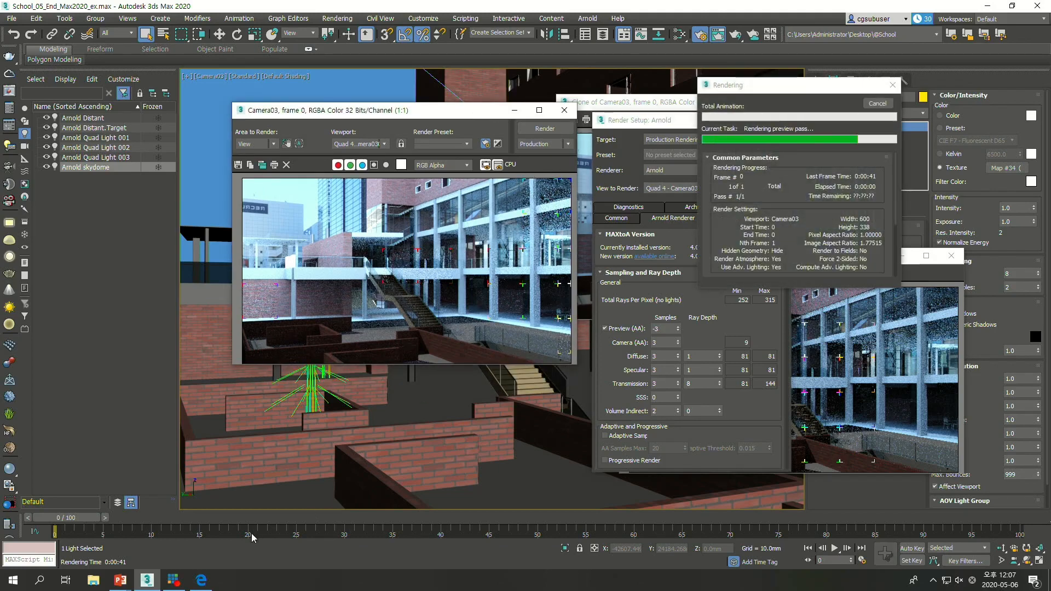
Step: Switch to the running PowerPoint slide show while the render continues
click(118, 585)
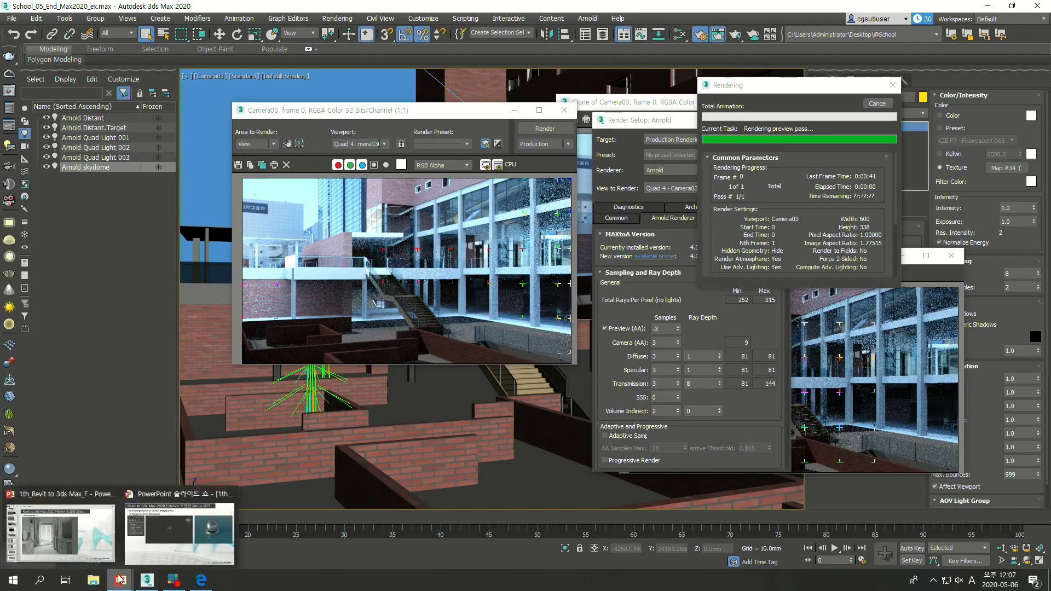
click(180, 534)
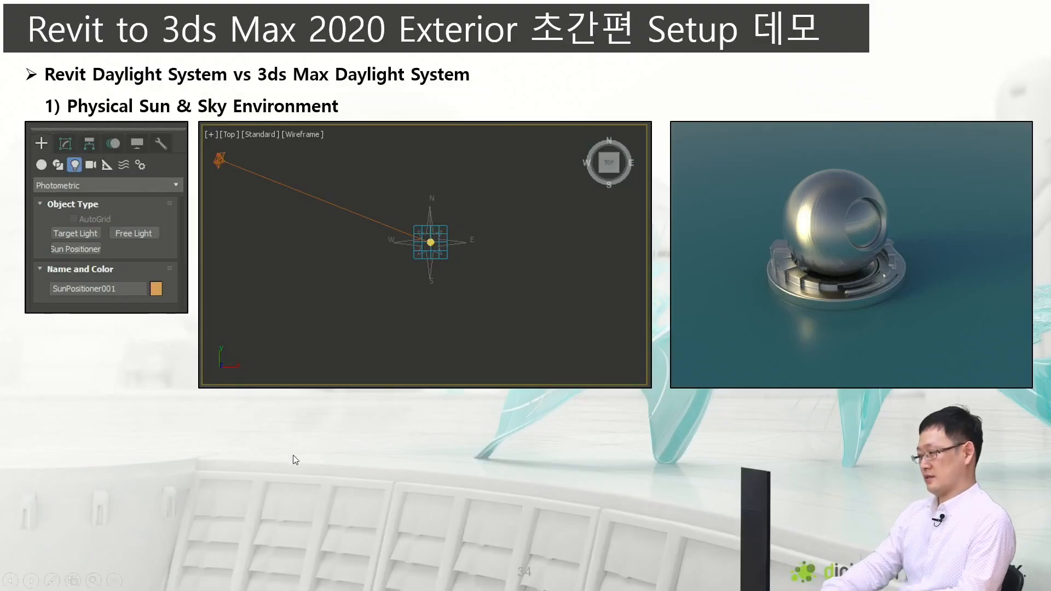
click(294, 455)
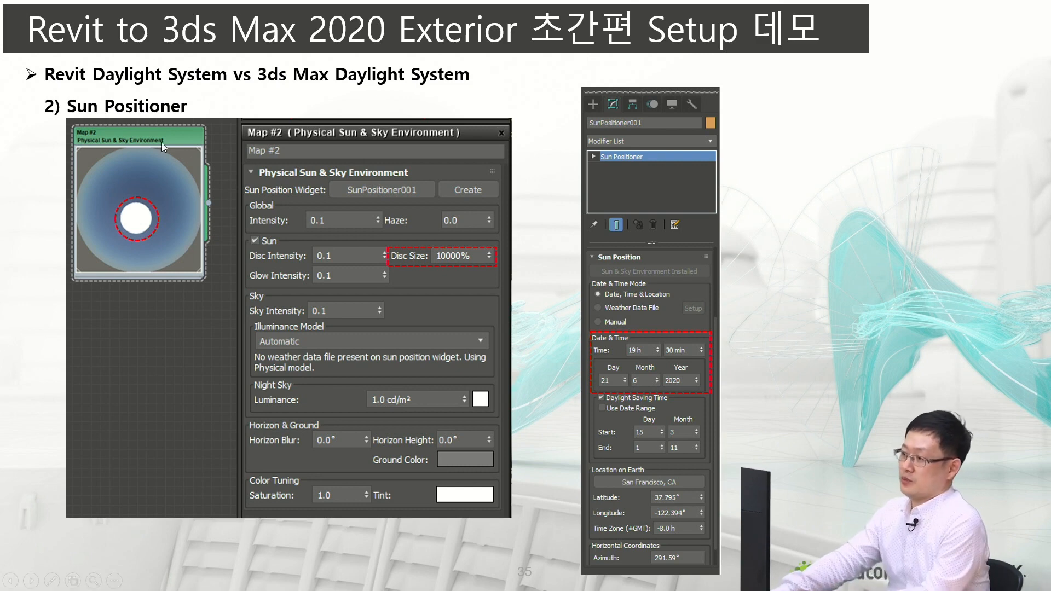
click(465, 102)
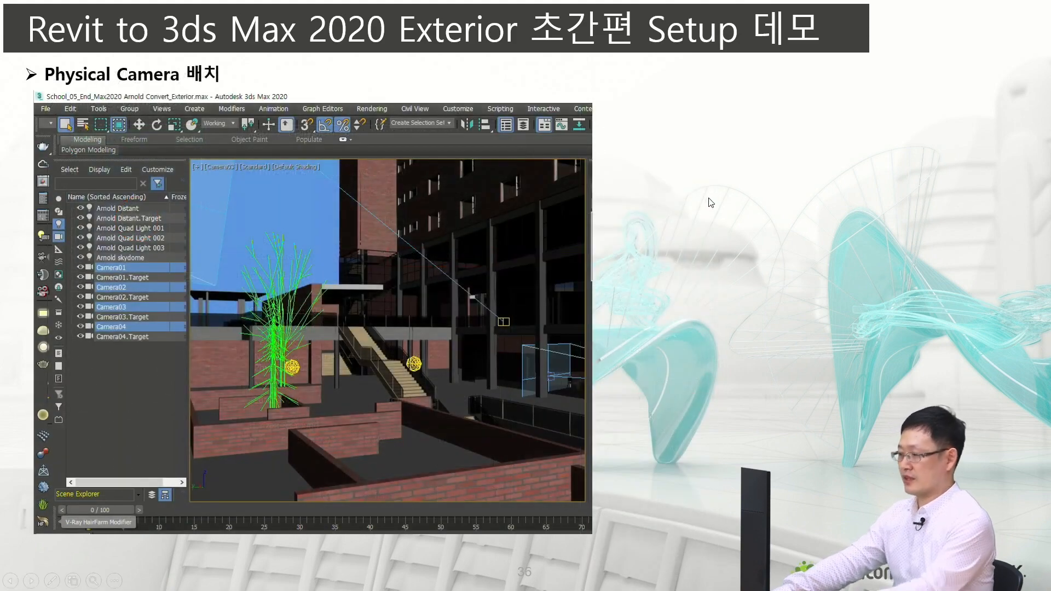
click(710, 203)
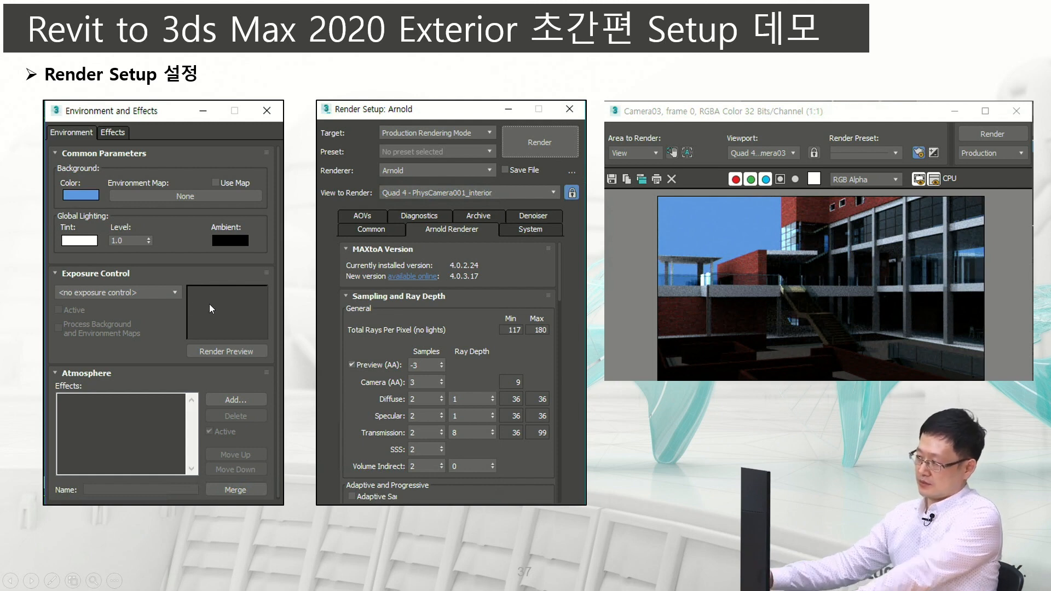
key(Right)
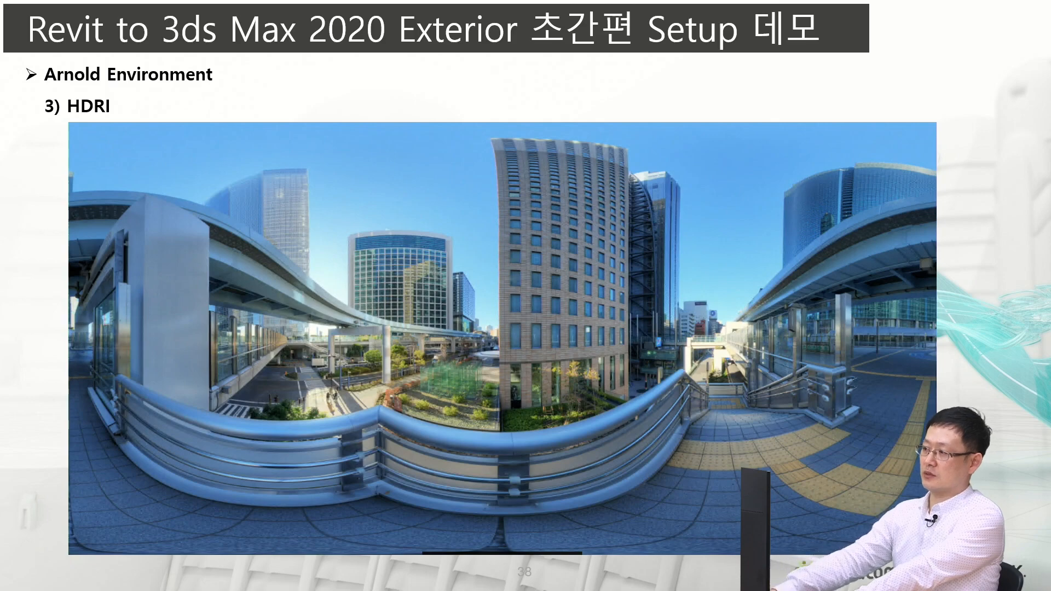
key(Right)
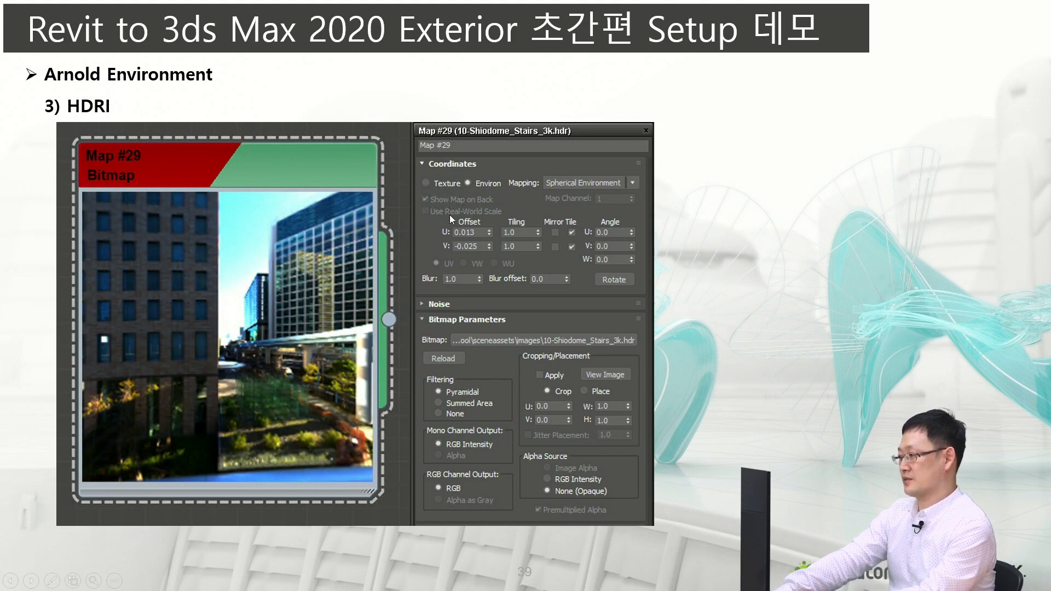
key(Right)
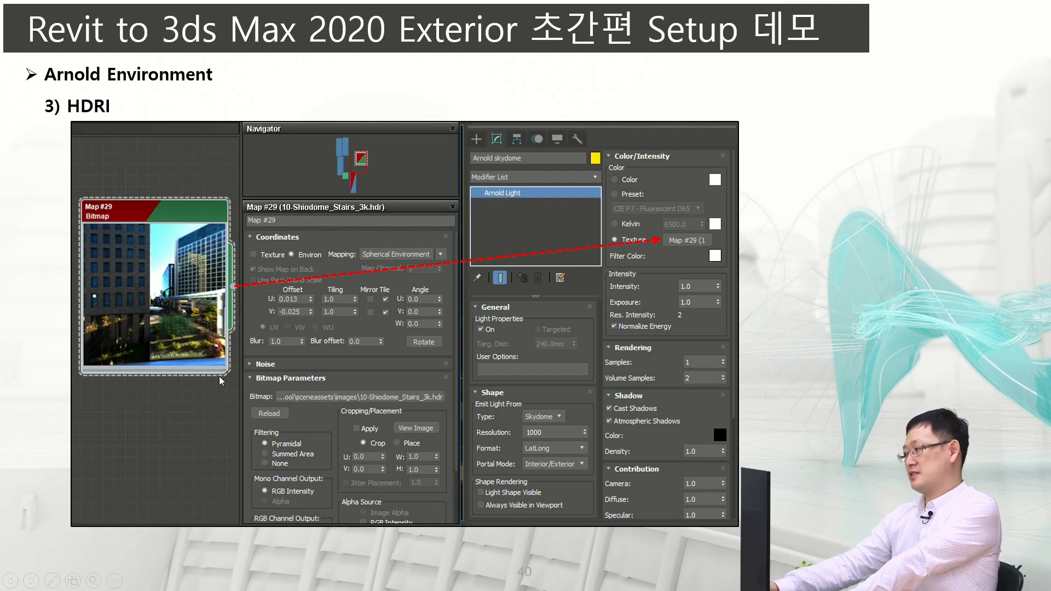
key(Right)
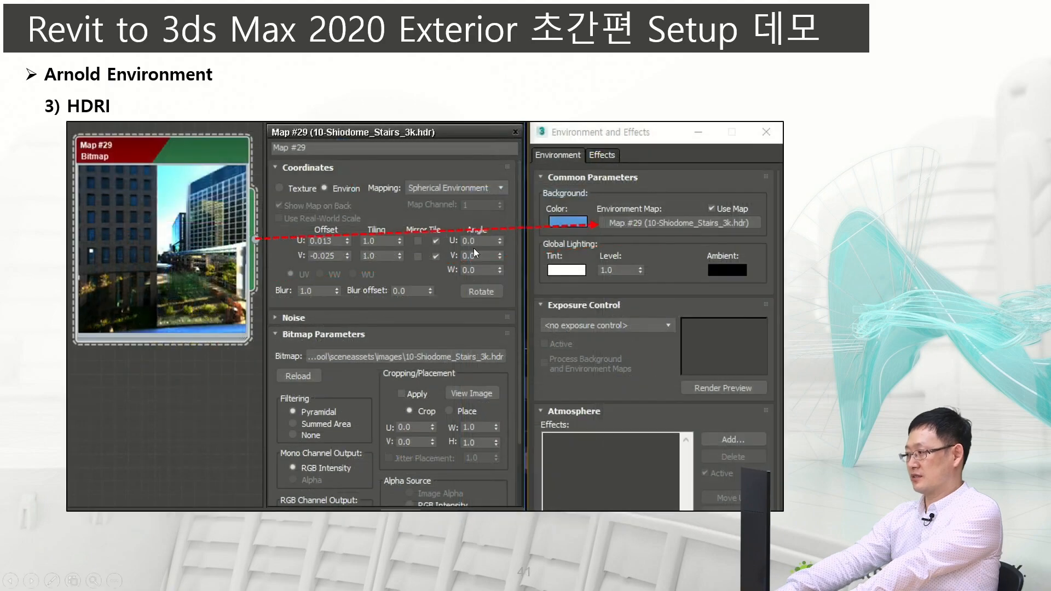
key(Right)
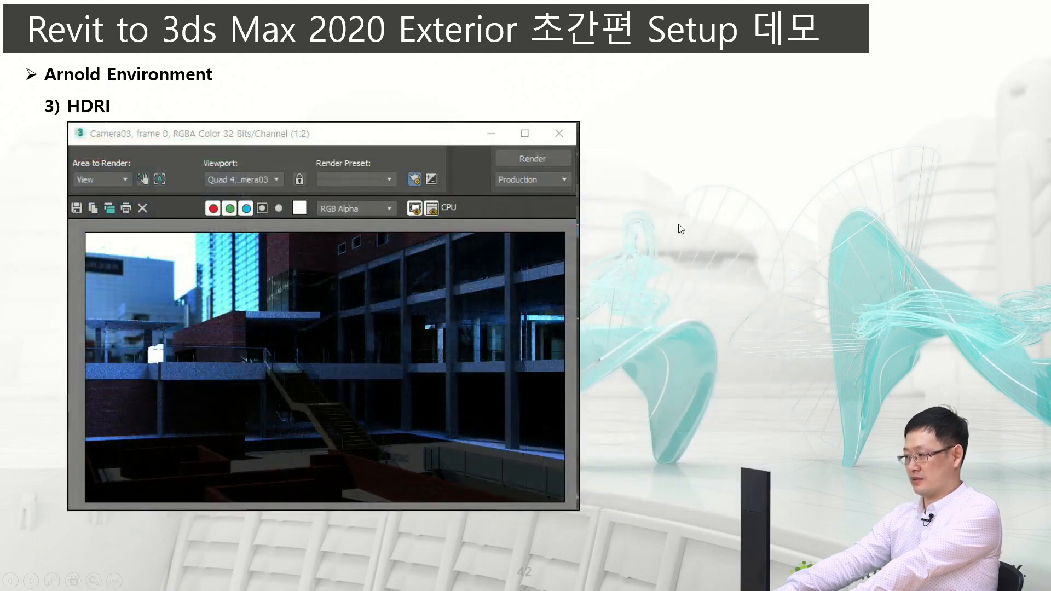
key(Right)
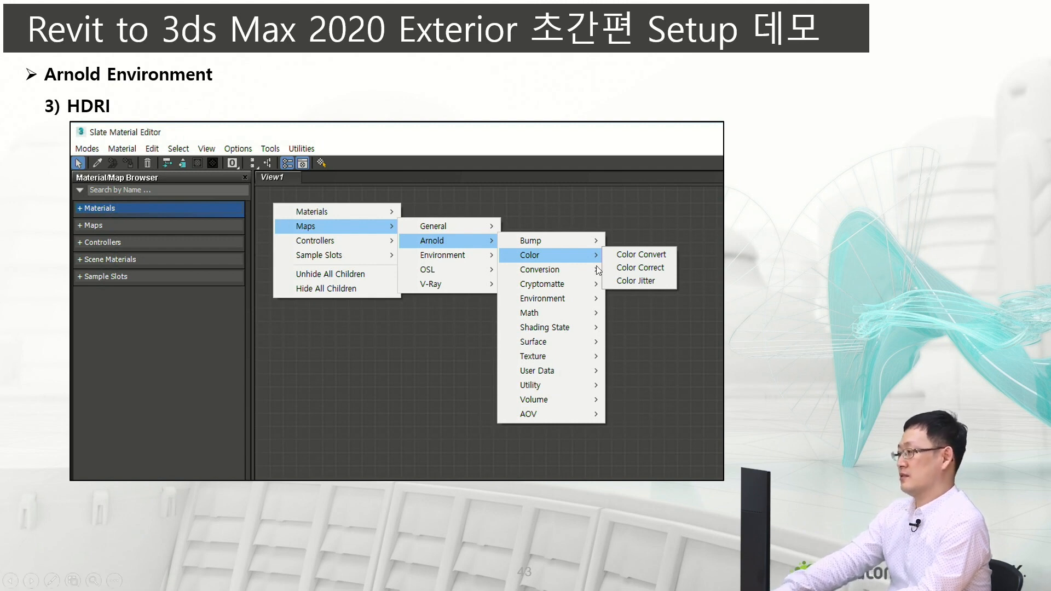
click(799, 297)
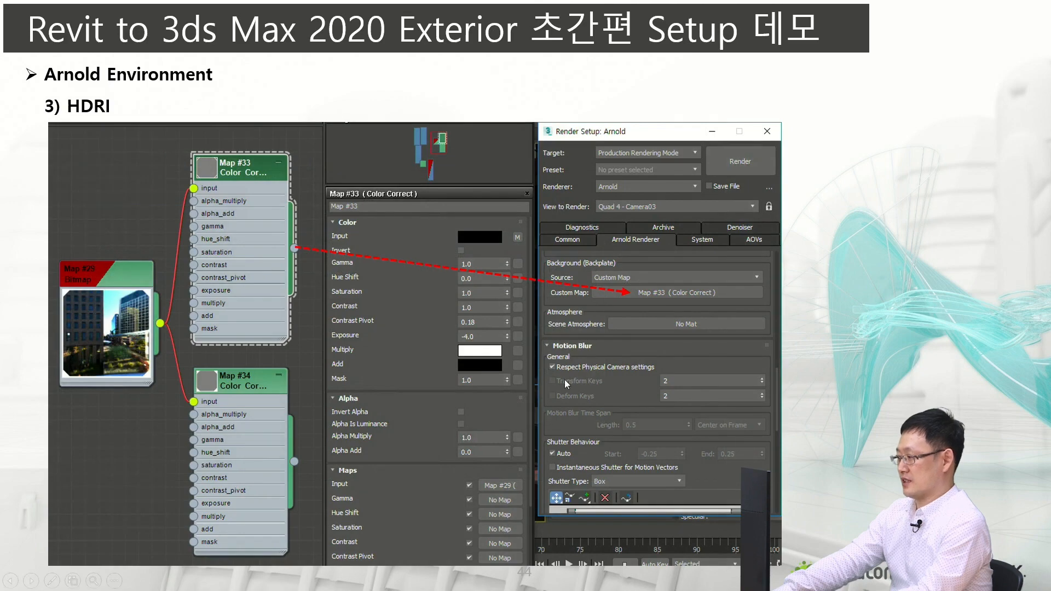
click(666, 374)
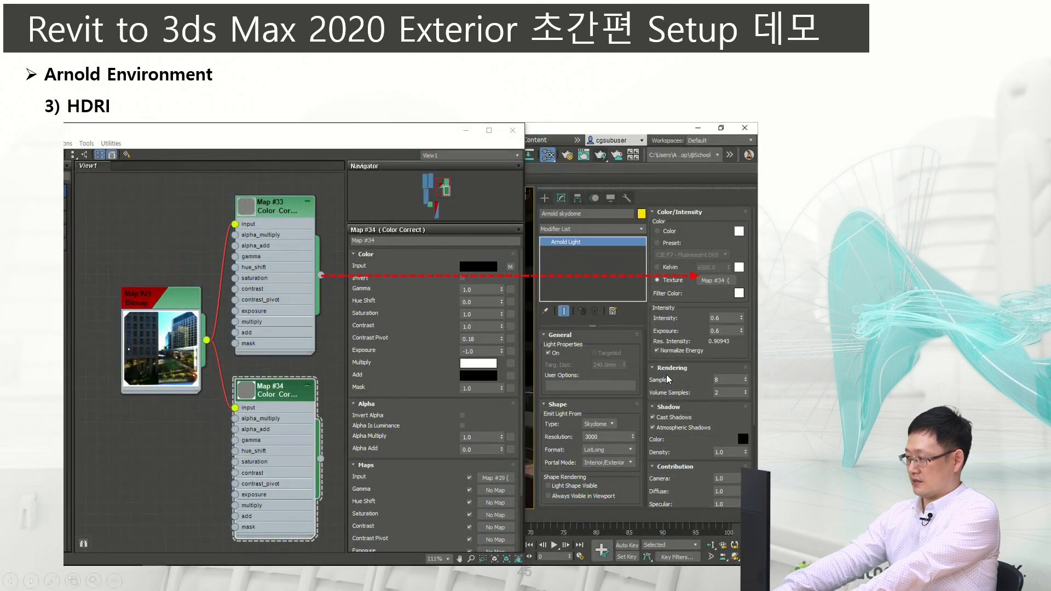
click(666, 374)
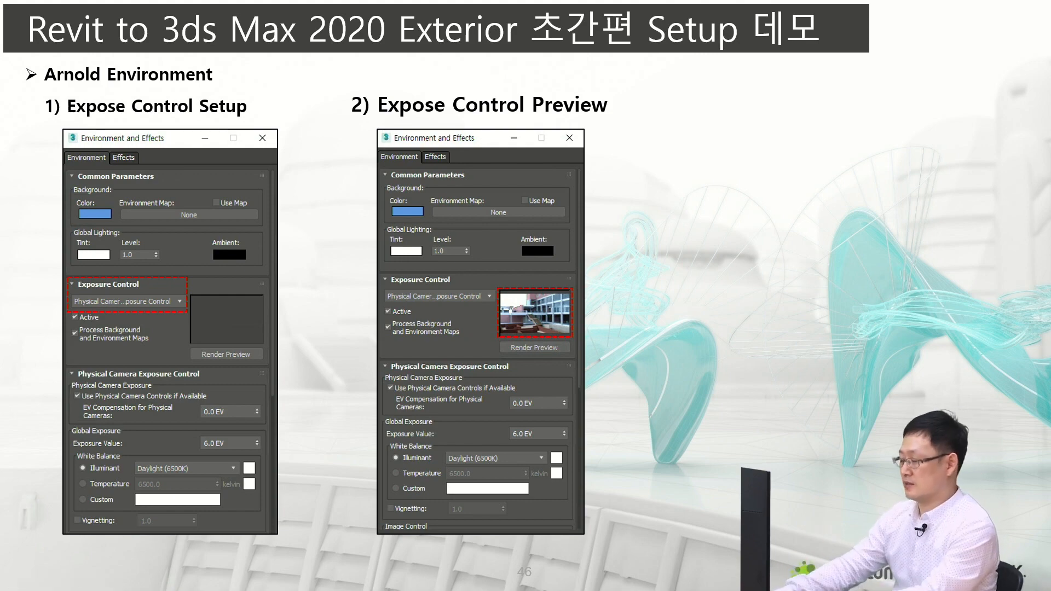
key(Right)
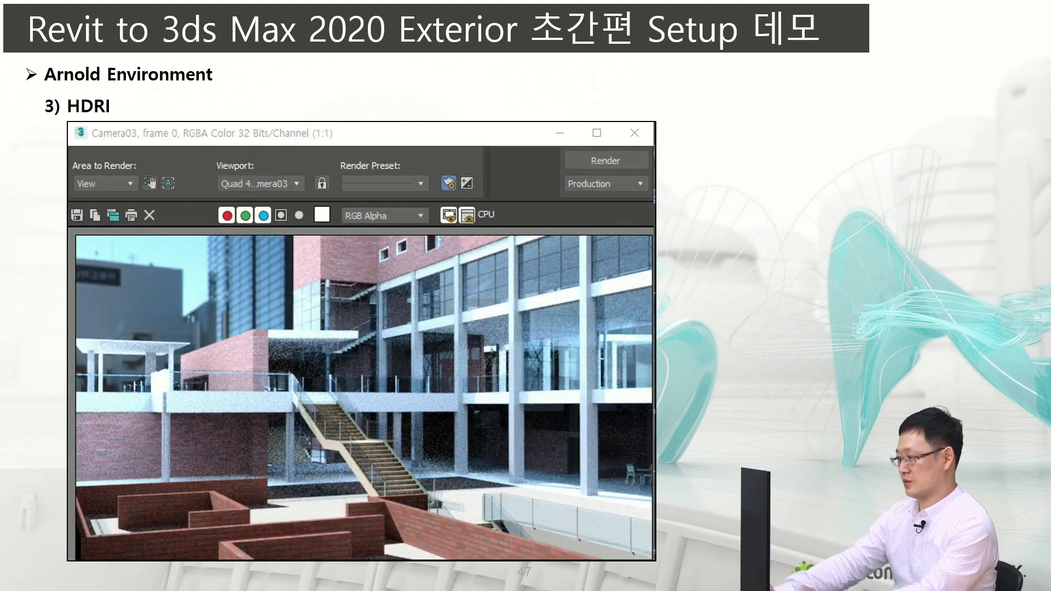
key(Right)
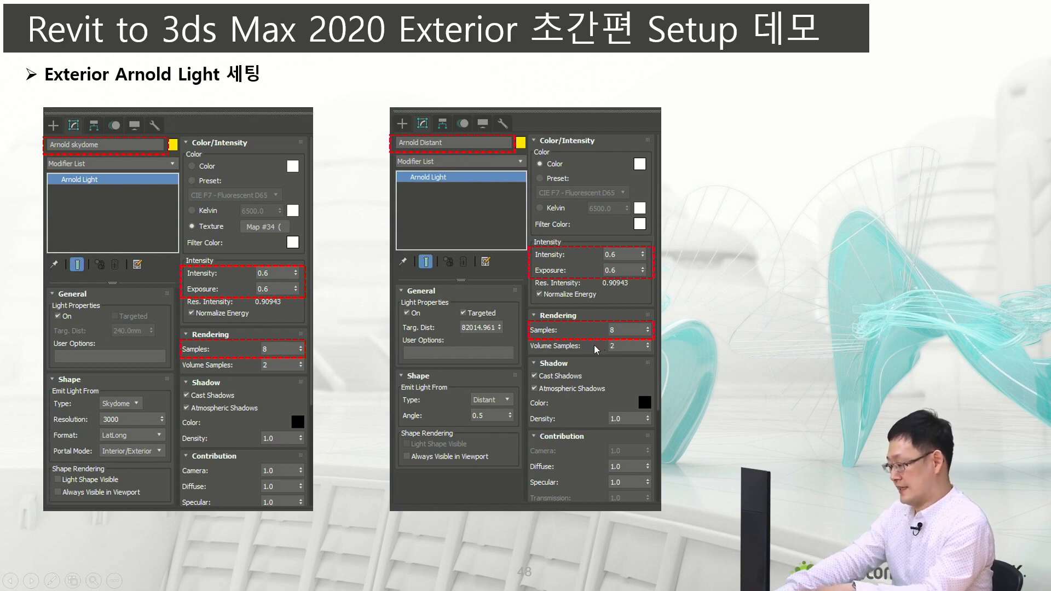
click(271, 350)
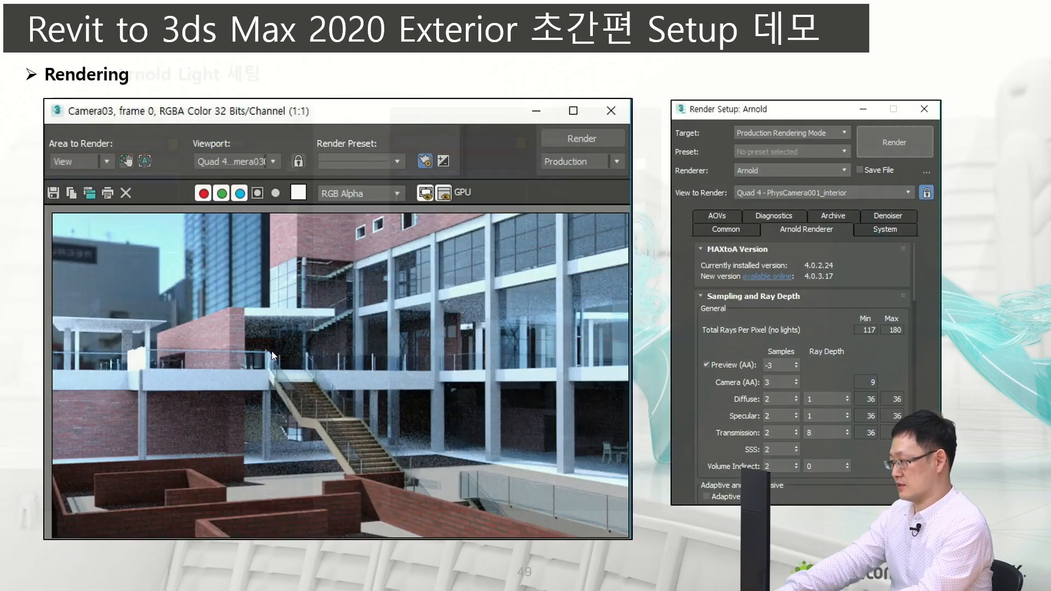
click(760, 435)
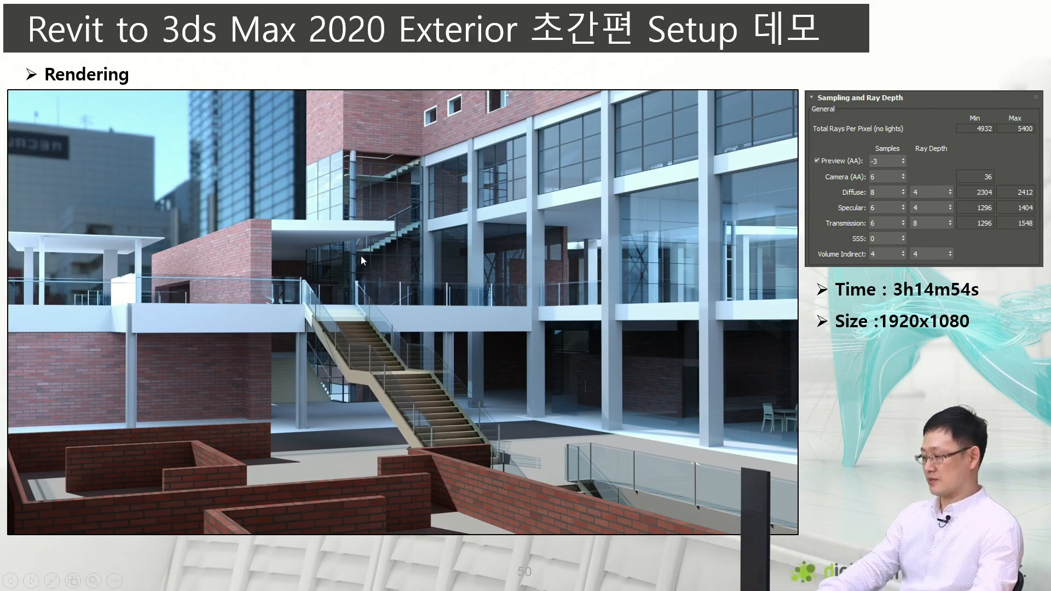
key(Right)
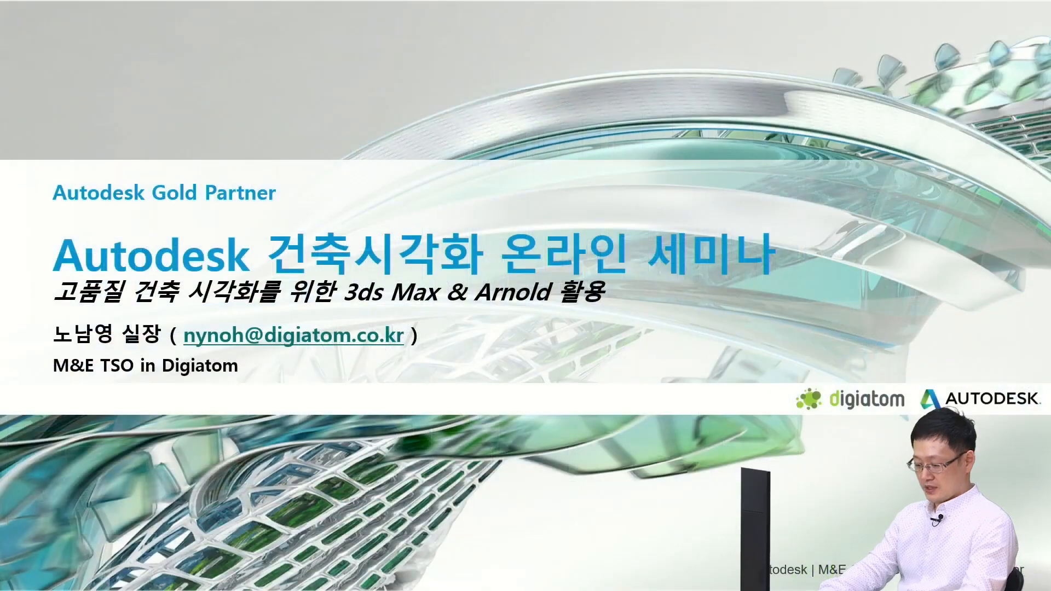
Step: Switch back to 3ds Max and shift the Camera03 render window aside to examine the rendered image
key(alt+Tab)
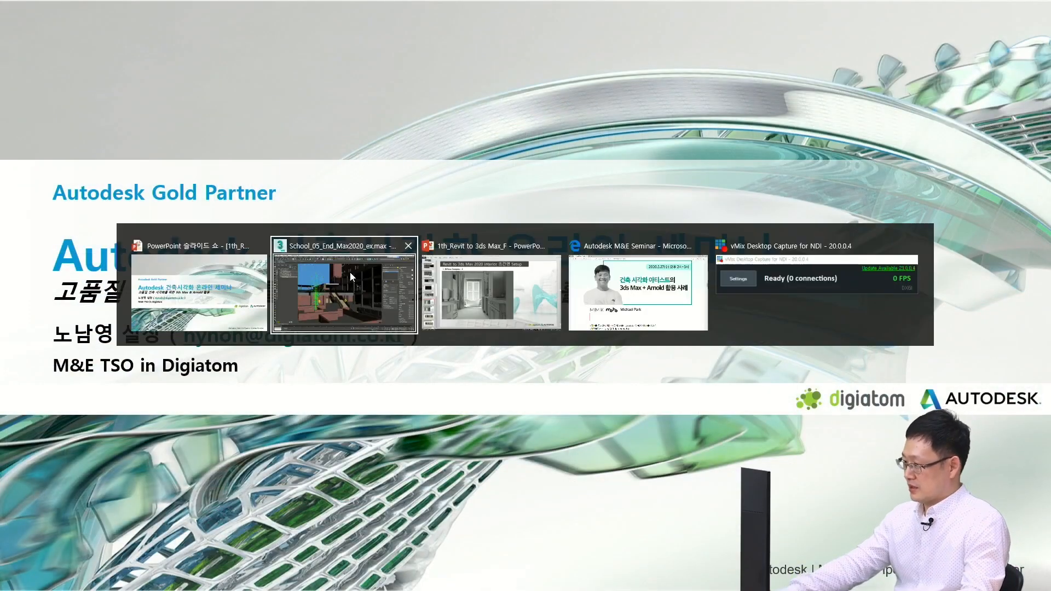
click(351, 278)
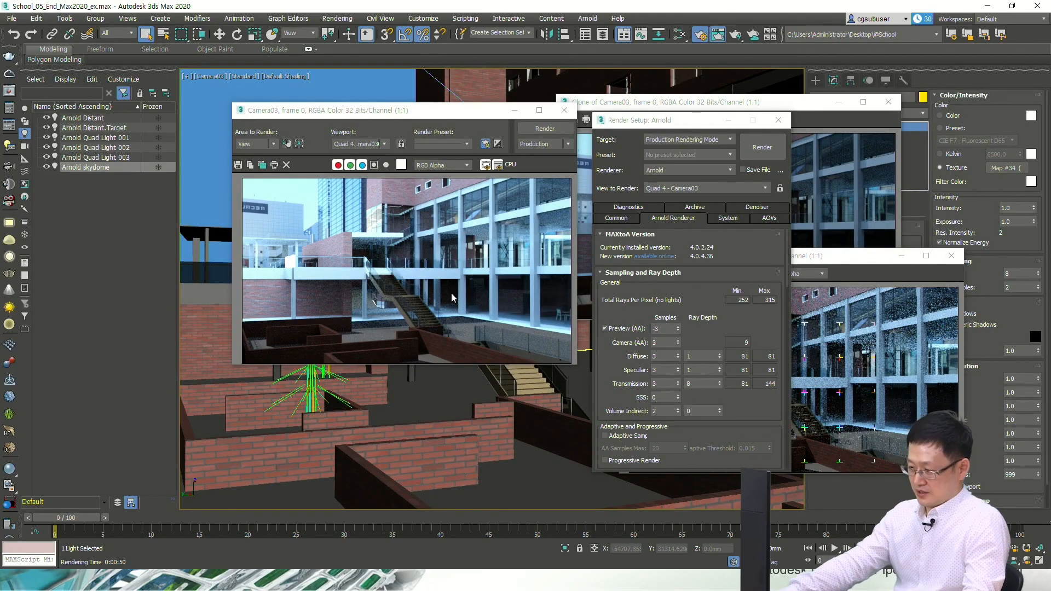
click(439, 112)
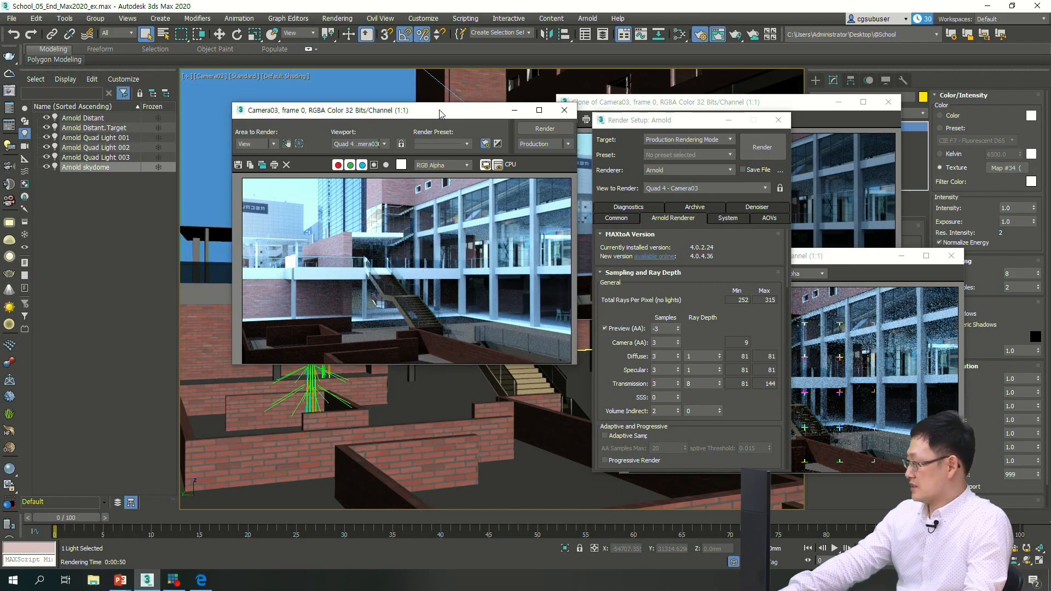
drag(439, 112, 485, 111)
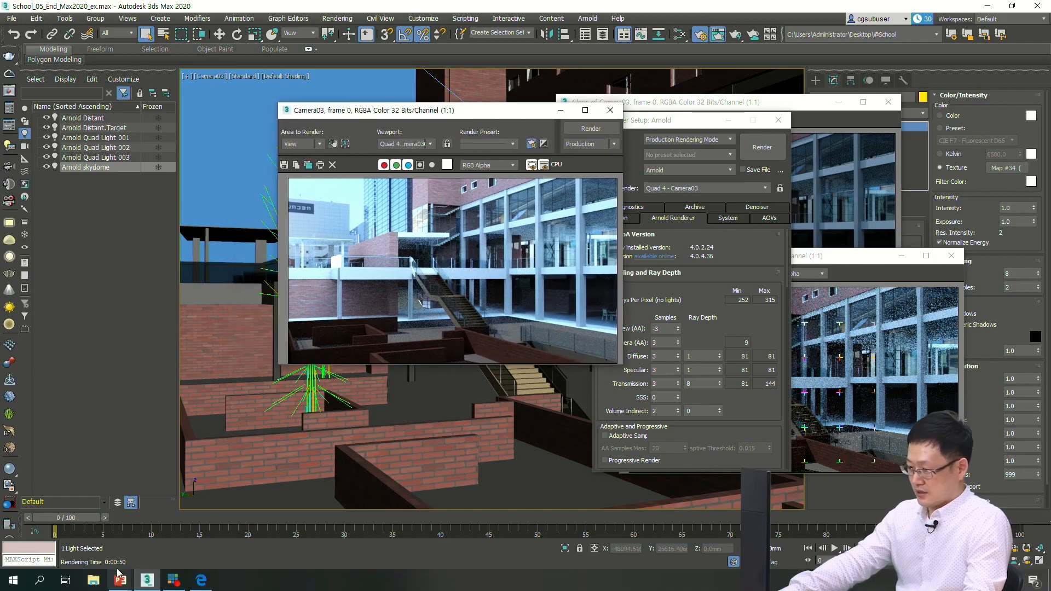